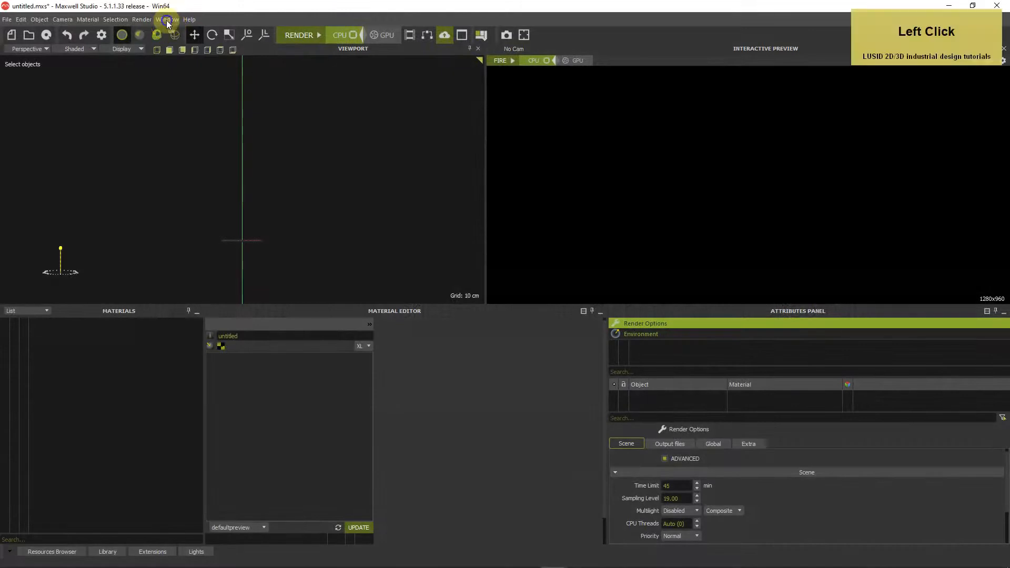
# - Load the "Beginner layout.stlay" window layout from the Maxwell Render tutorials folder
pyautogui.click(171, 34)
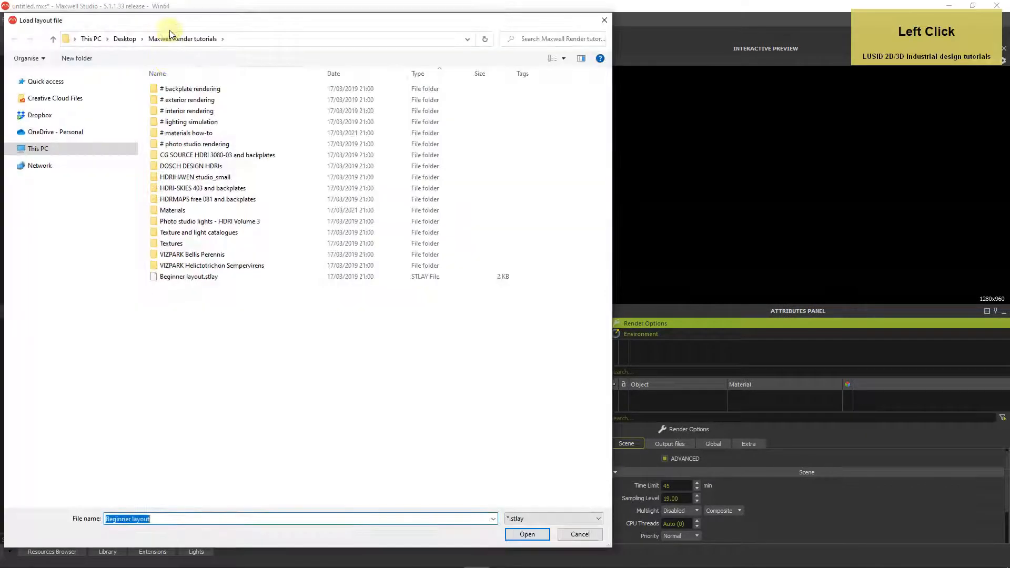
pyautogui.doubleClick(157, 277)
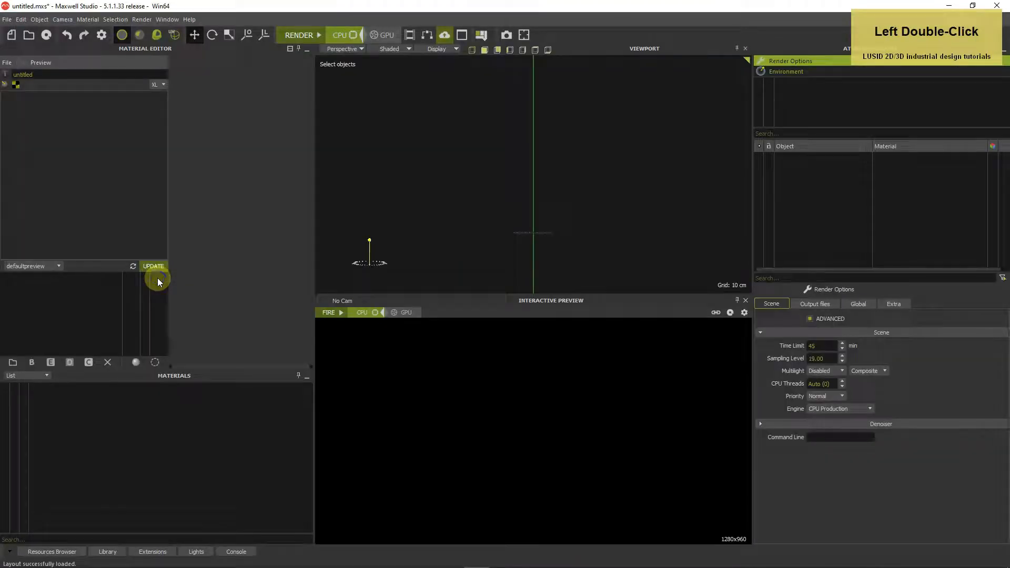
# - Create a new camera and rename it "1 brightfield"
pyautogui.rightClick(815, 91)
pyautogui.click(825, 97)
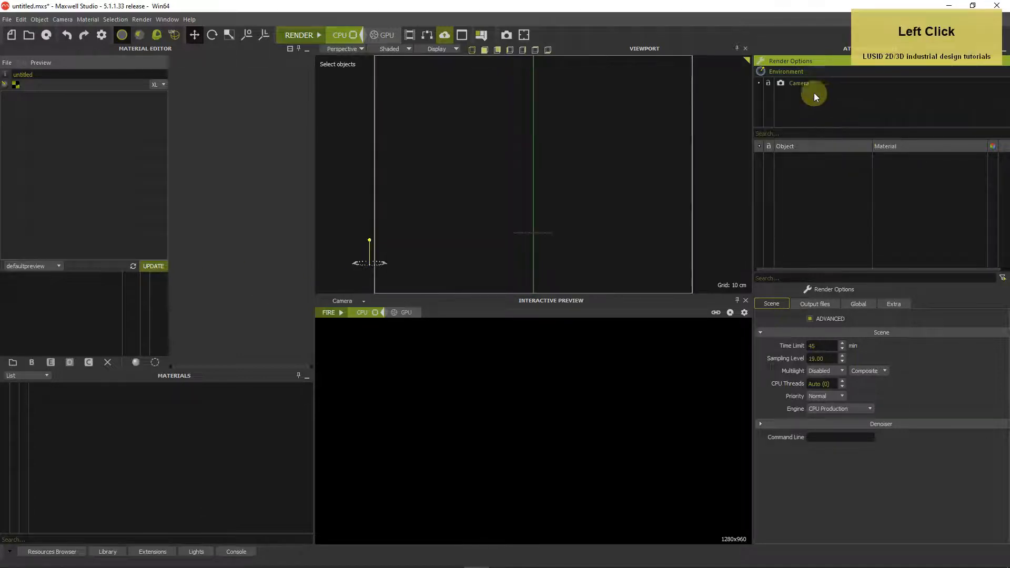
pyautogui.rightClick(800, 84)
pyautogui.click(823, 107)
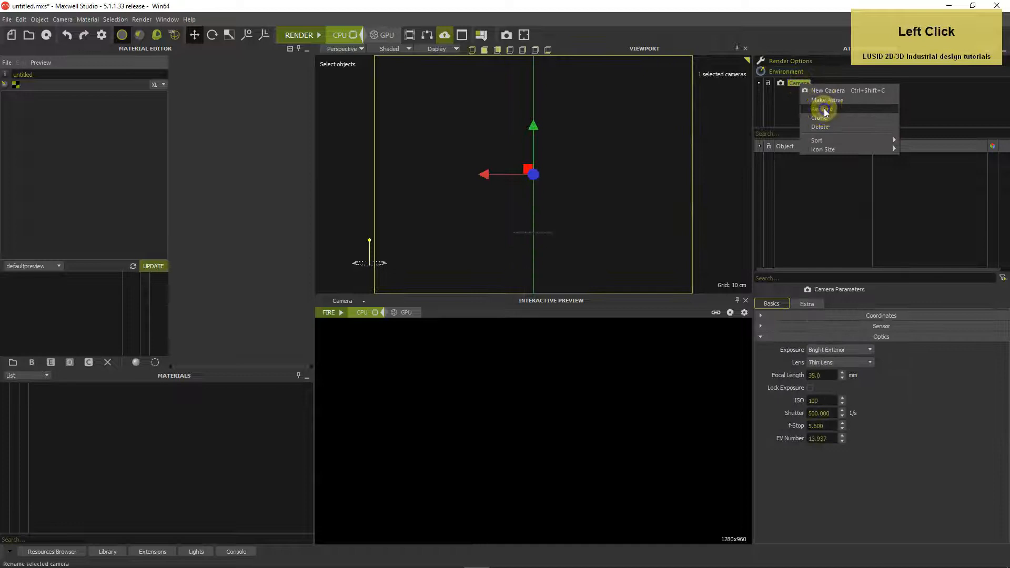
pyautogui.write('1 ')
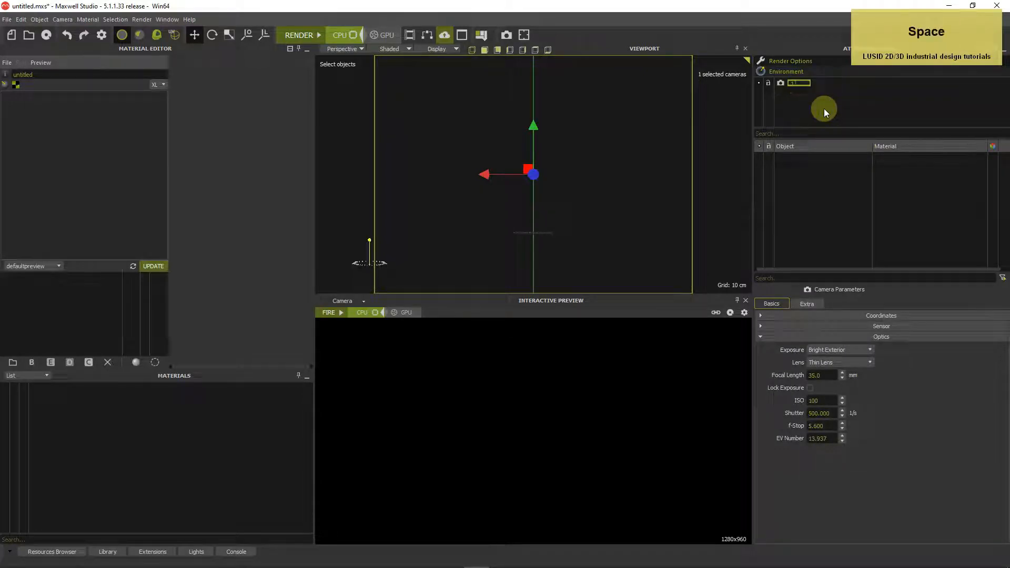
pyautogui.write('brightfi')
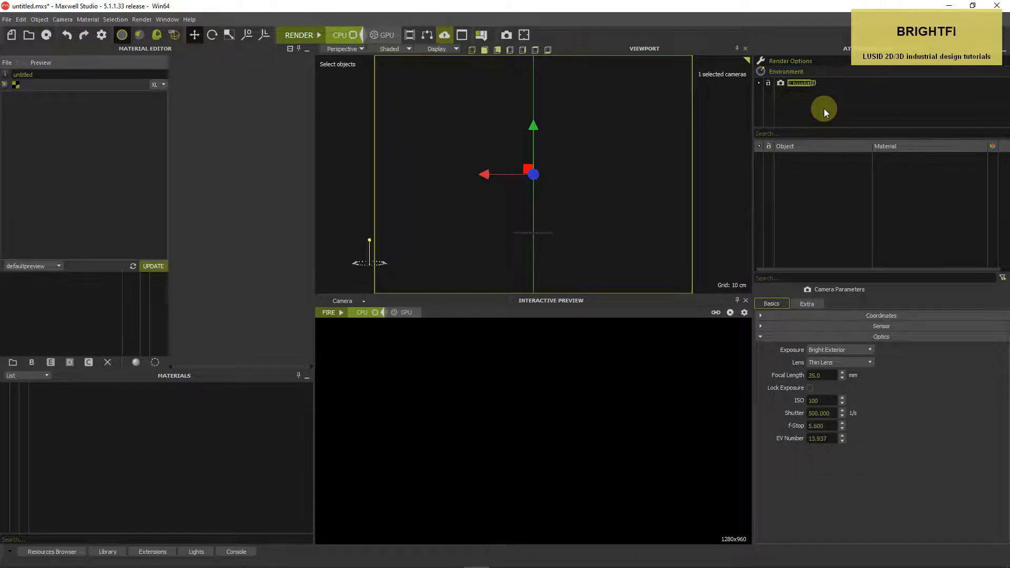
pyautogui.write('eld')
pyautogui.press('Return')
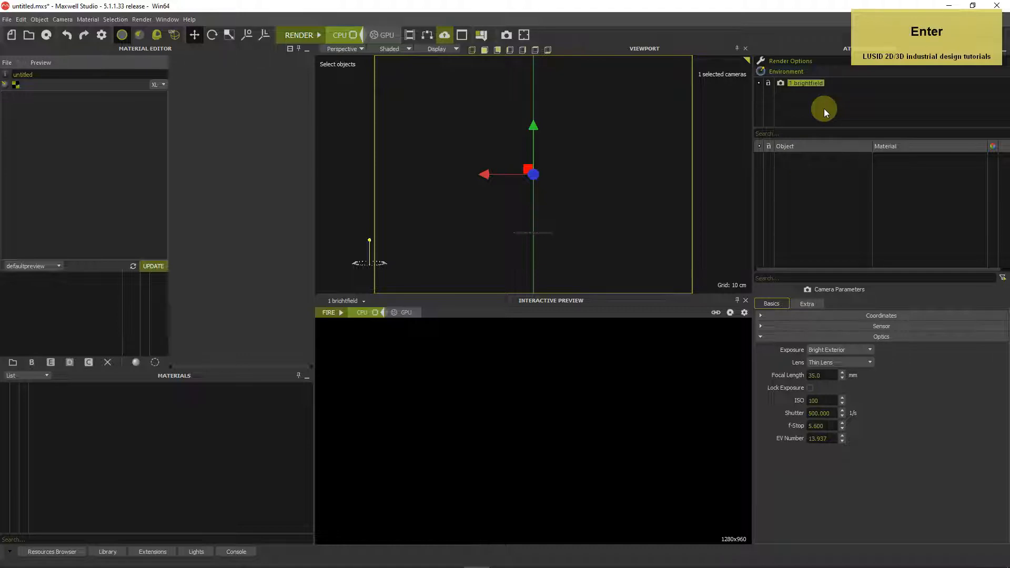
# - Unlock the camera sensor's filmback proportions and set the filmback to 108 × 108 mm
pyautogui.click(763, 331)
pyautogui.click(763, 327)
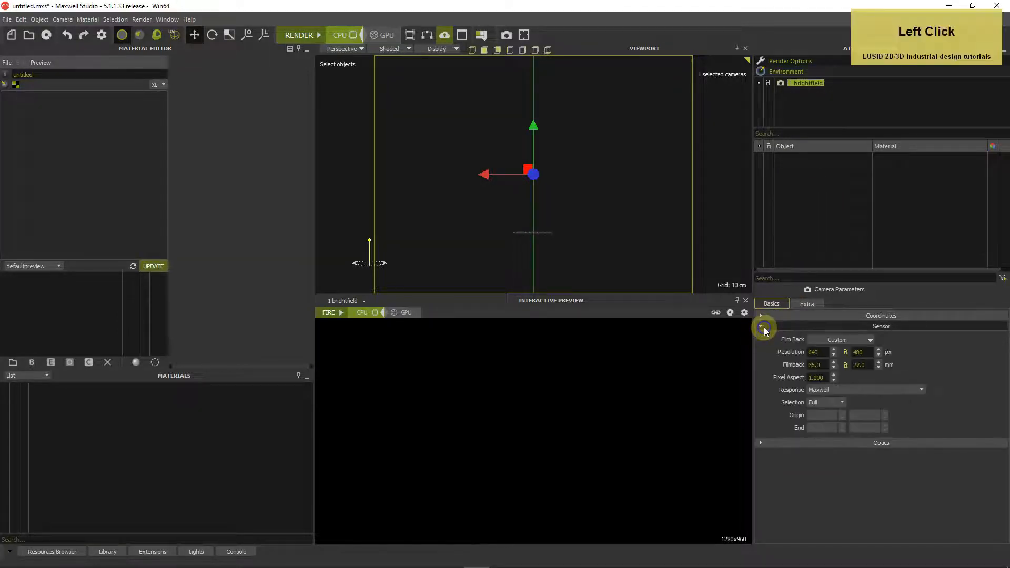
pyautogui.click(845, 366)
pyautogui.moveTo(824, 365); pyautogui.dragTo(797, 365)
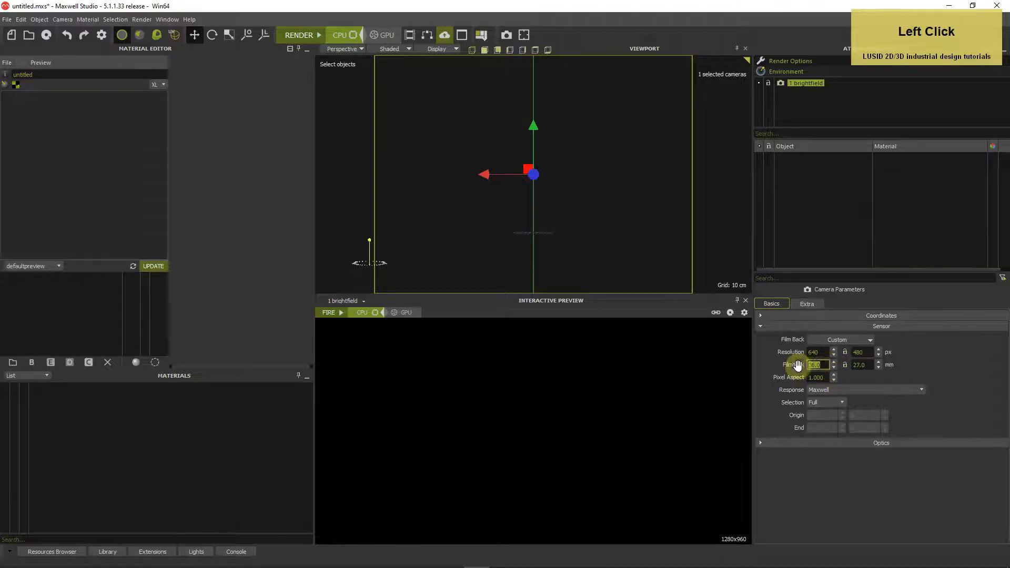
pyautogui.write('108')
pyautogui.press('Tab')
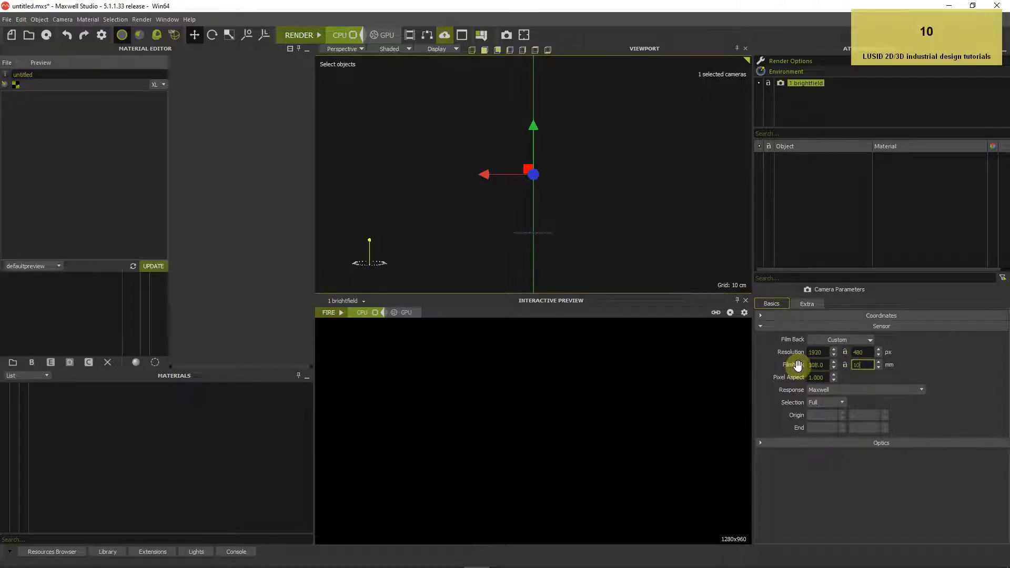
pyautogui.write('108')
pyautogui.press('Return')
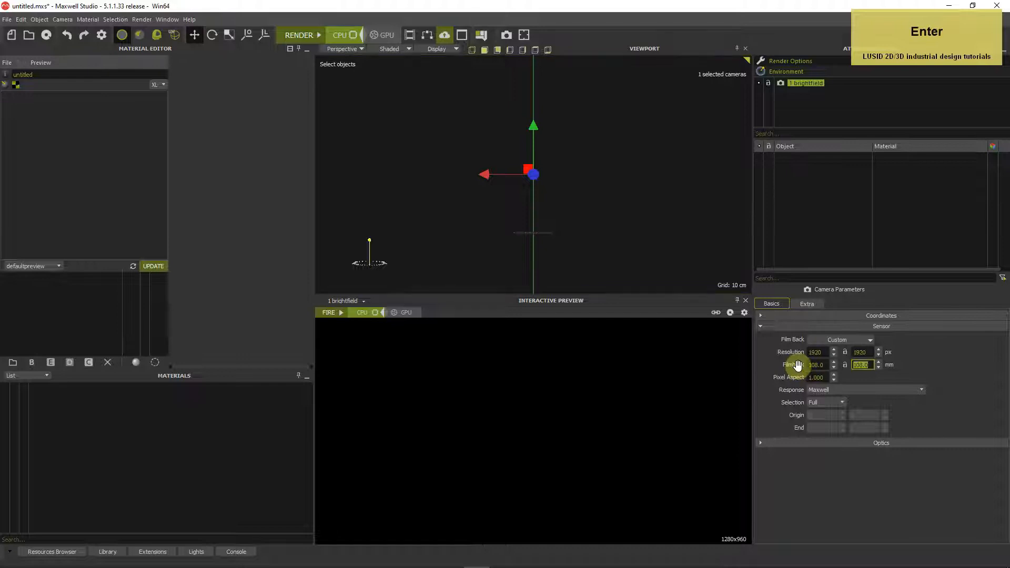
# - Lock the filmback proportions again and set the sensor resolution to 1080 × 1080 px
pyautogui.click(829, 353)
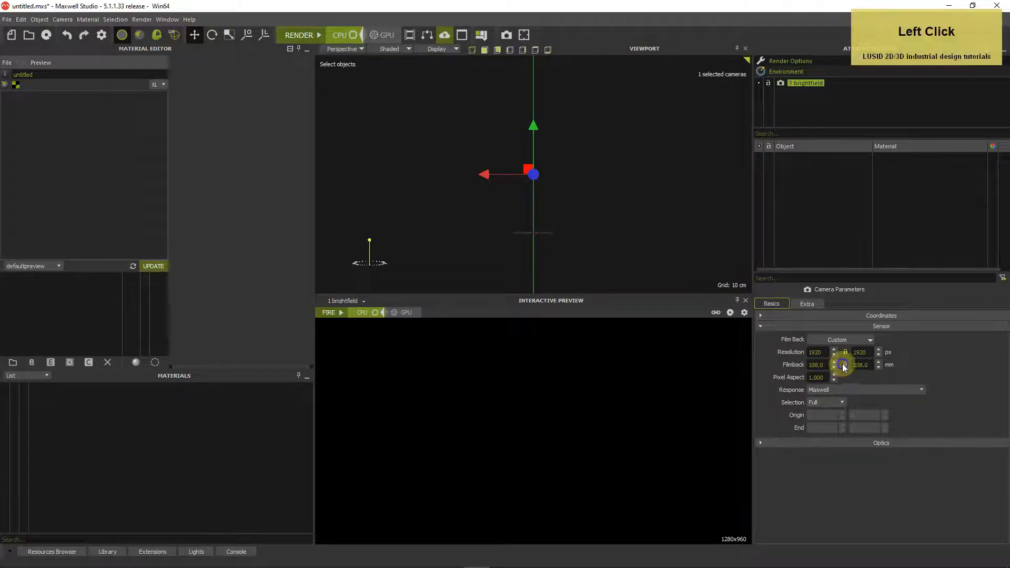
pyautogui.moveTo(824, 353); pyautogui.dragTo(802, 349)
pyautogui.write('1080')
pyautogui.press('Return')
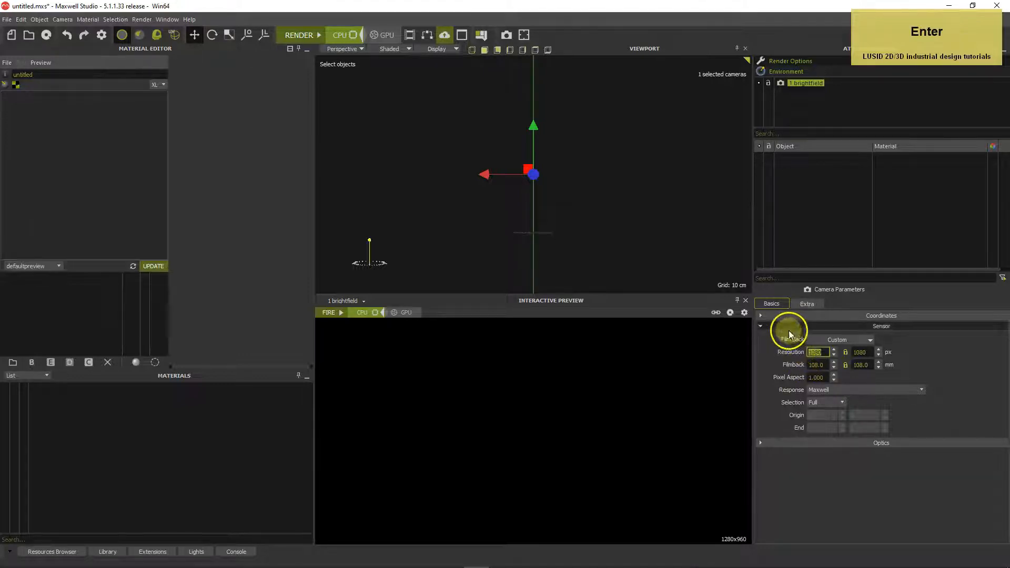
# - Set the focal length in the camera's optics to 210 mm
pyautogui.click(760, 326)
pyautogui.click(761, 337)
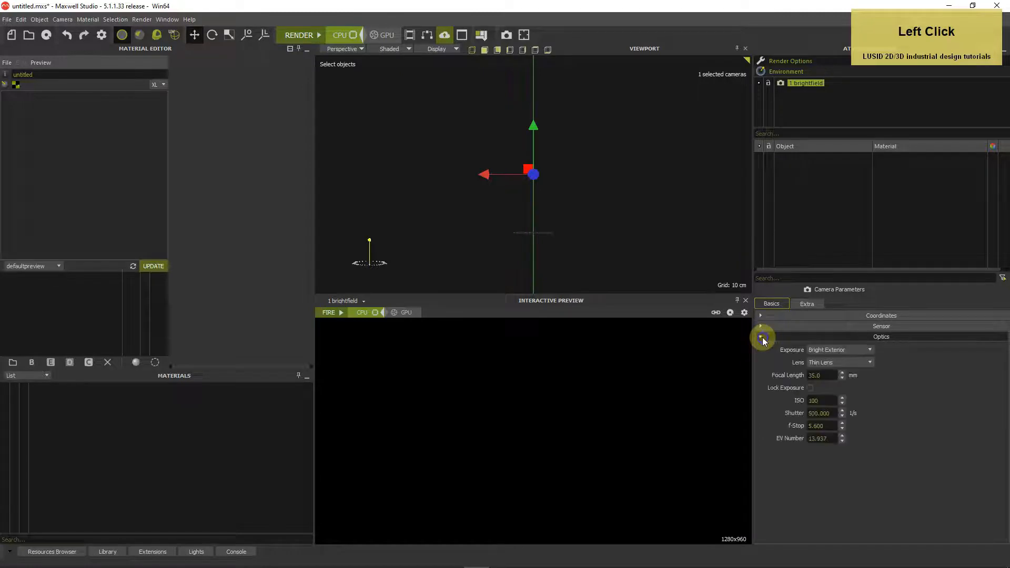
pyautogui.click(820, 375)
pyautogui.moveTo(820, 374); pyautogui.dragTo(785, 370)
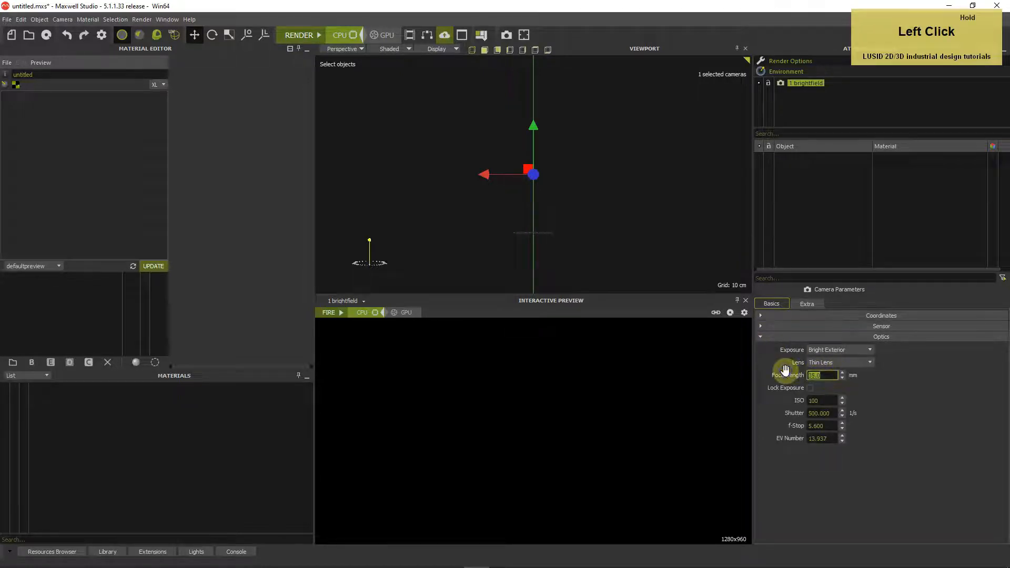
pyautogui.write('210')
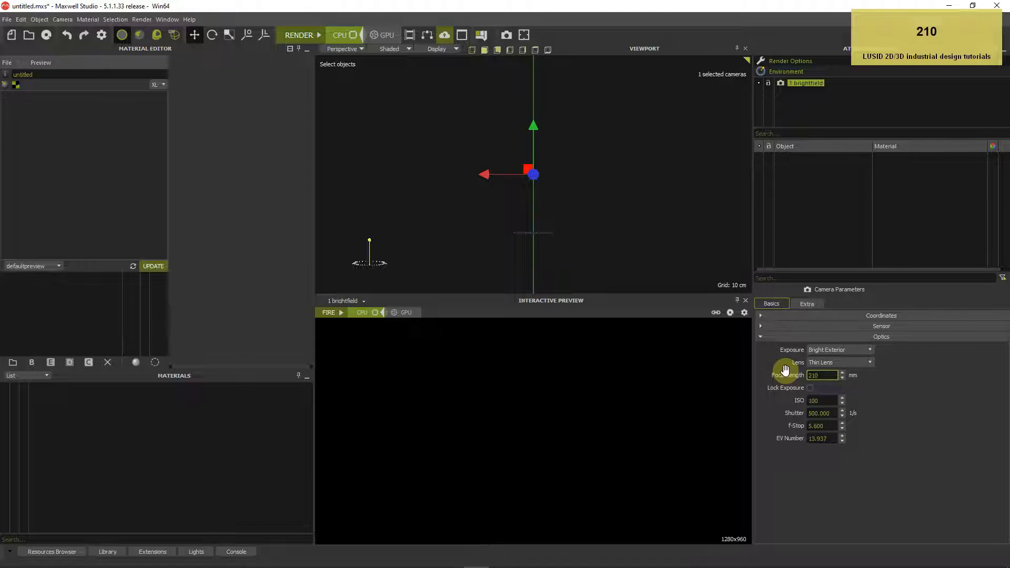
pyautogui.press('Return')
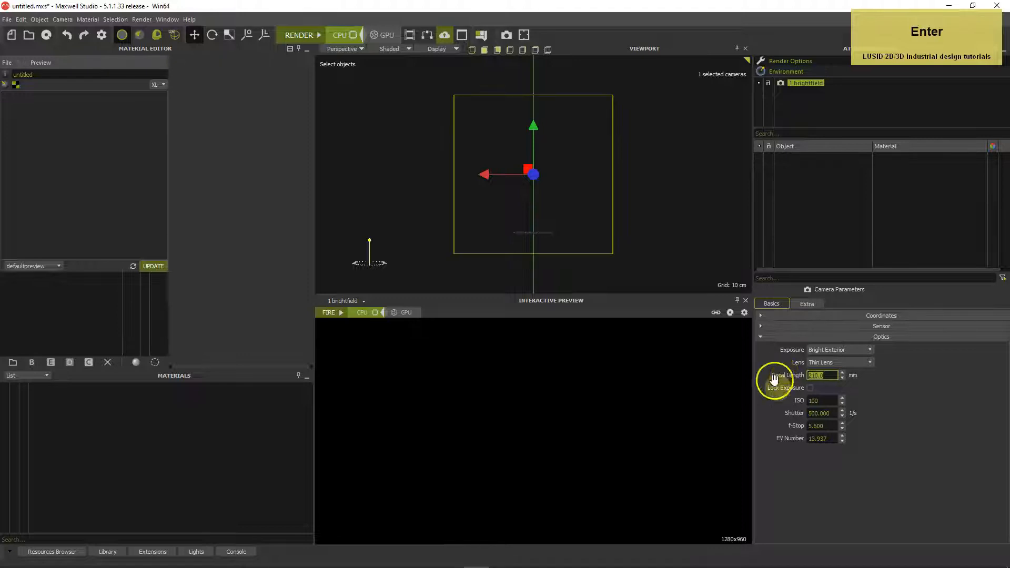
# - Set the camera's shutter speed to 90 1/s and its ISO to 1400
pyautogui.click(822, 426)
pyautogui.moveTo(822, 426); pyautogui.dragTo(782, 425)
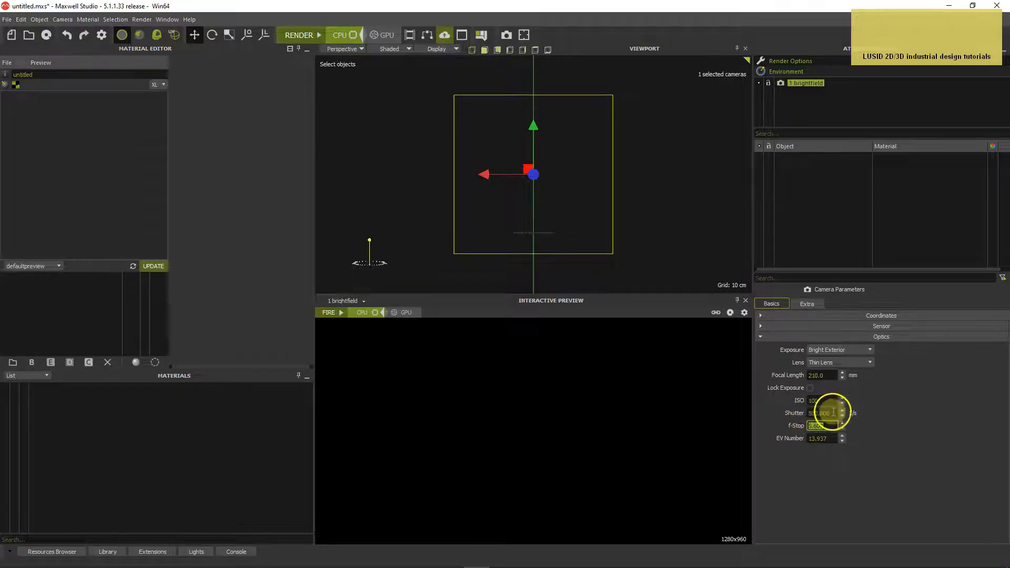
pyautogui.moveTo(834, 413); pyautogui.dragTo(789, 412)
pyautogui.write('90')
pyautogui.press('Return')
pyautogui.moveTo(831, 400); pyautogui.dragTo(801, 398)
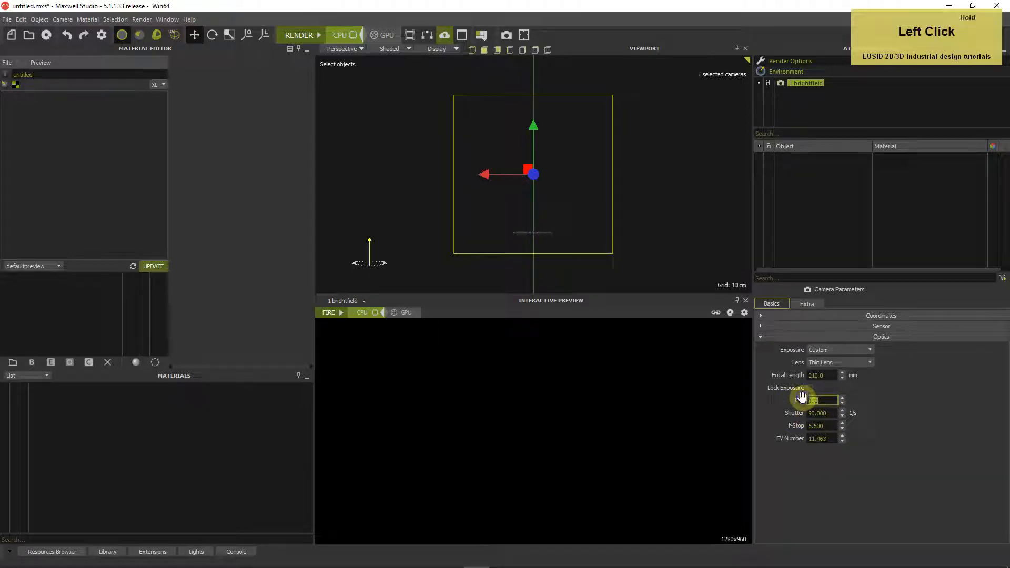
pyautogui.write('1400')
pyautogui.press('Return')
# - Set the camera position's Y coordinate to 0.175 and the target's Y coordinate to 0.125
pyautogui.click(759, 316)
pyautogui.moveTo(823, 338); pyautogui.dragTo(790, 341)
pyautogui.click(865, 338)
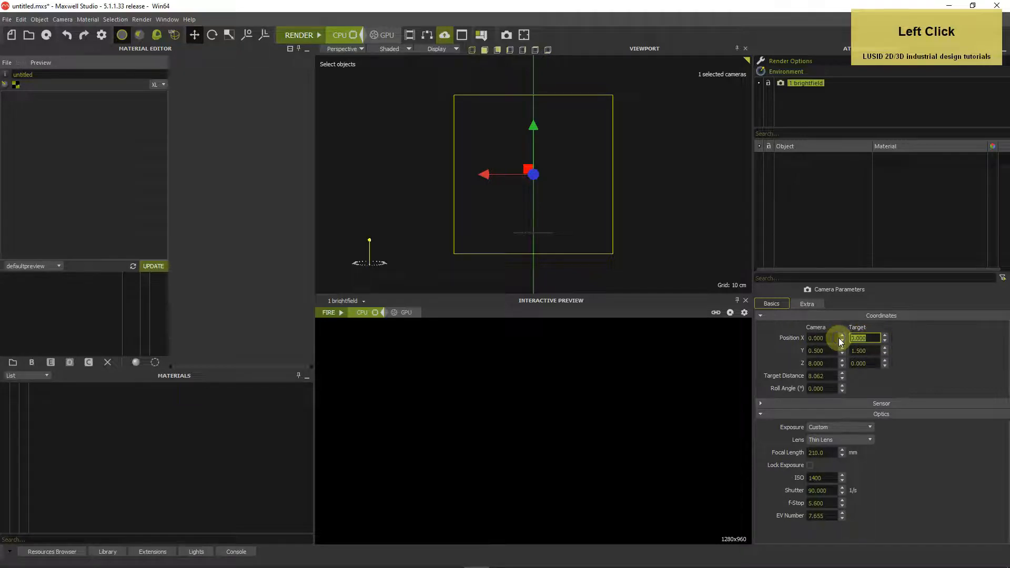
pyautogui.click(821, 350)
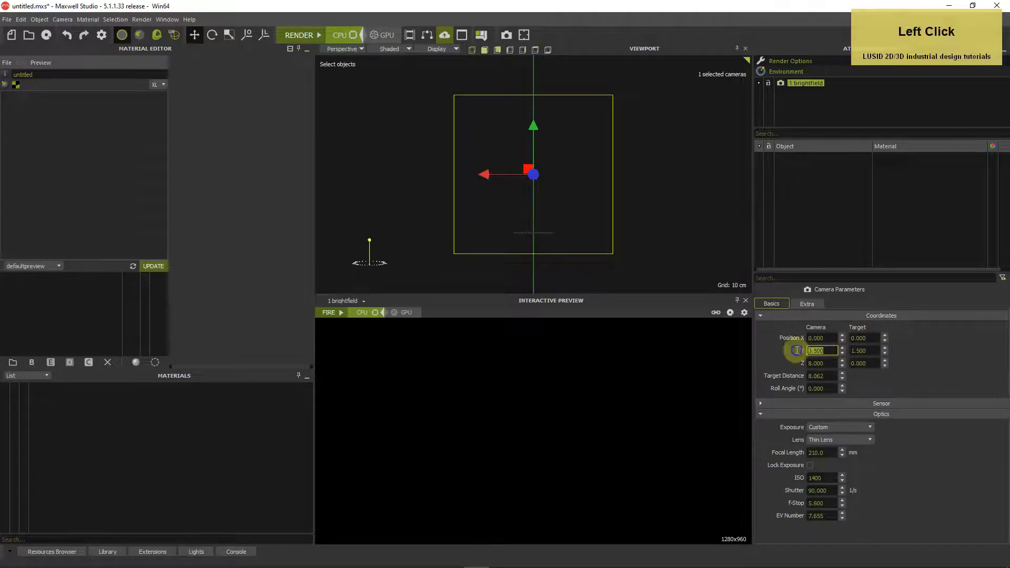
pyautogui.write('.175')
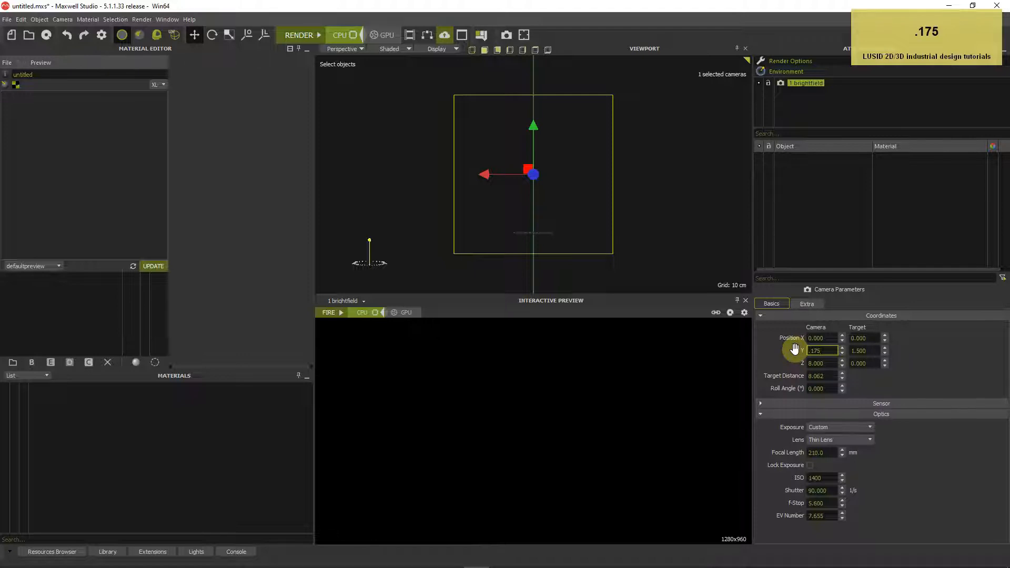
pyautogui.press('Return')
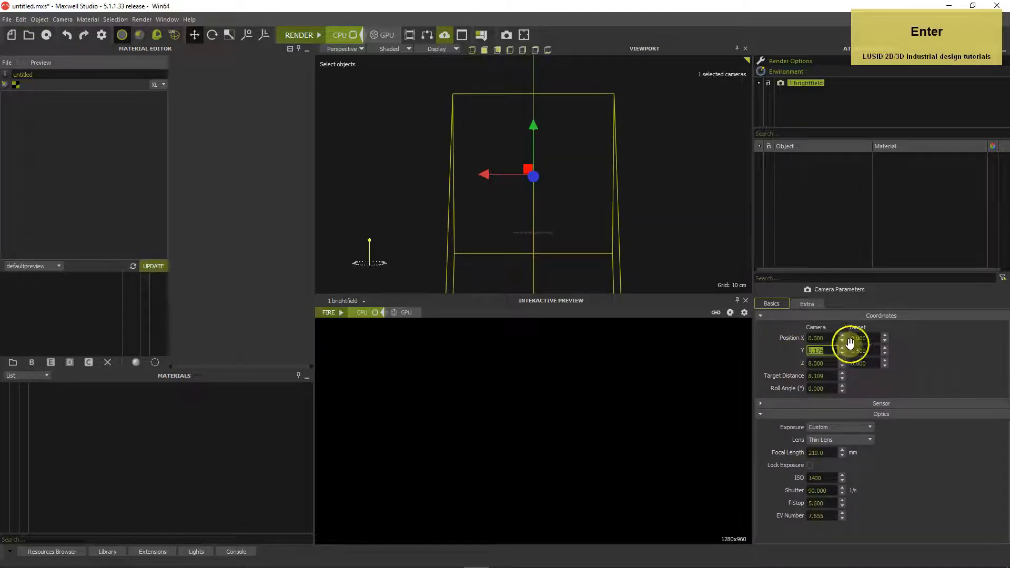
pyautogui.click(867, 350)
pyautogui.write('.1')
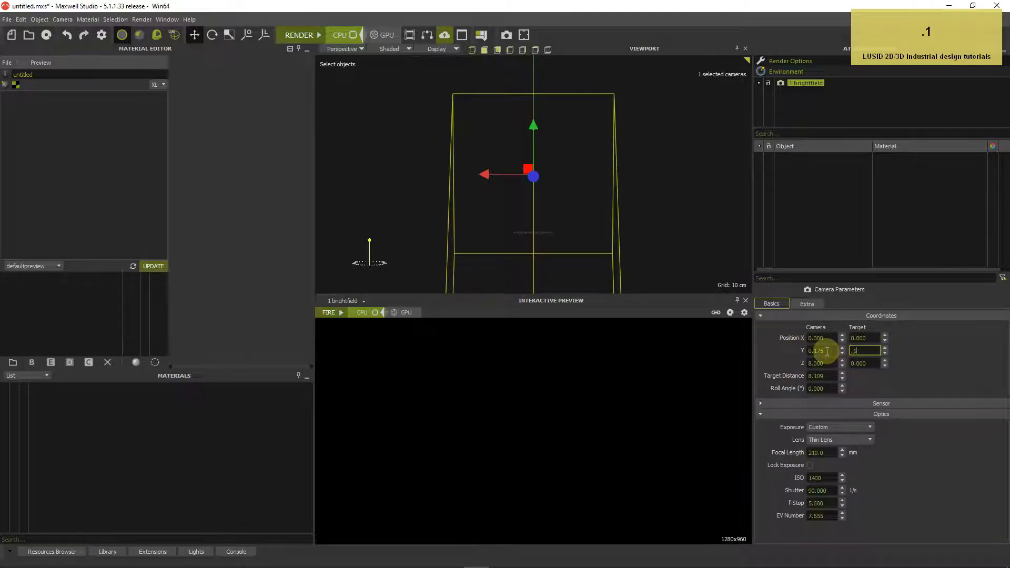
pyautogui.write('25')
pyautogui.press('Return')
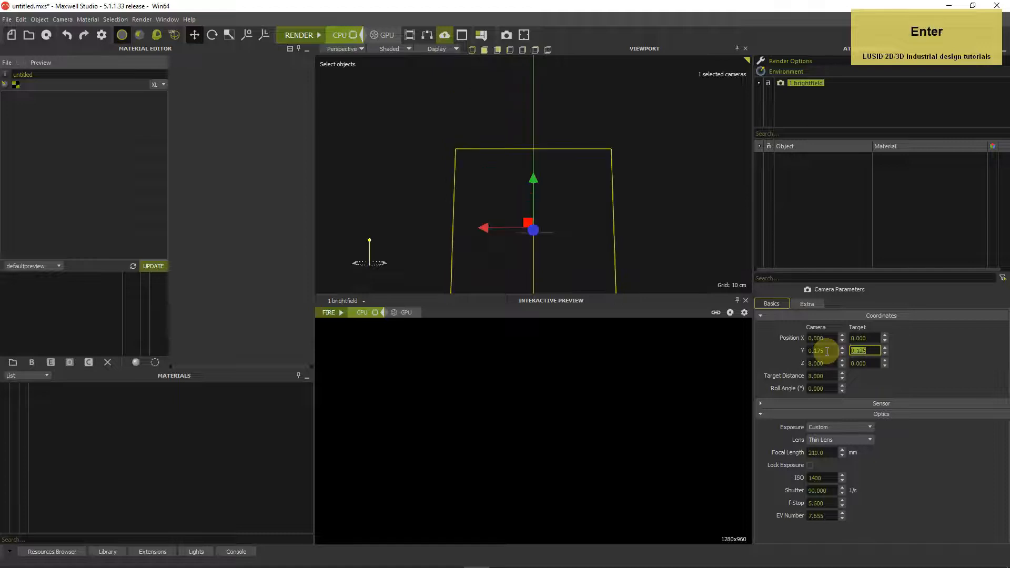
# - Set the camera position's Z coordinate to 0.6 and check the camera placement in the perspective view
pyautogui.click(797, 364)
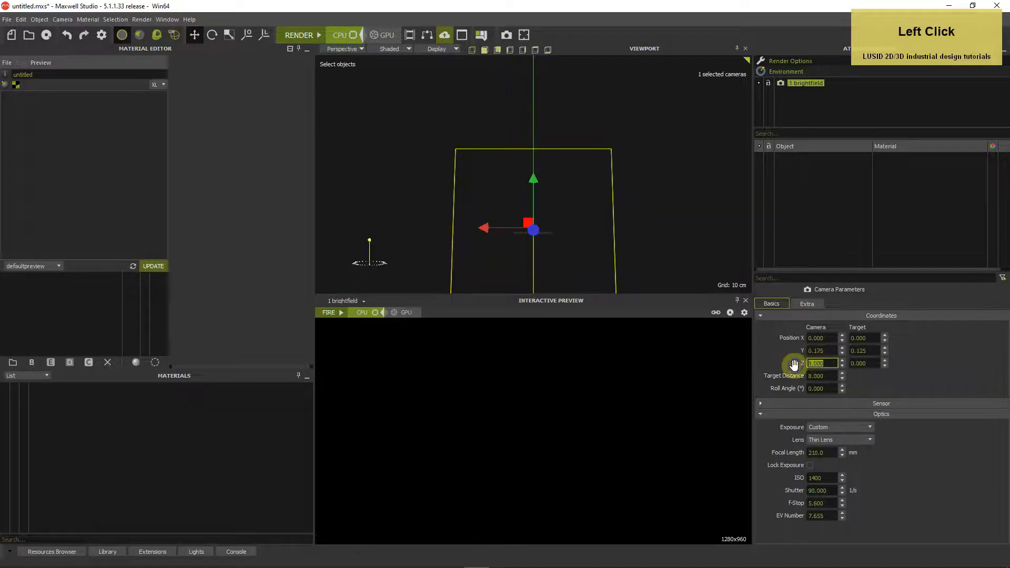
pyautogui.write('.6')
pyautogui.press('Return')
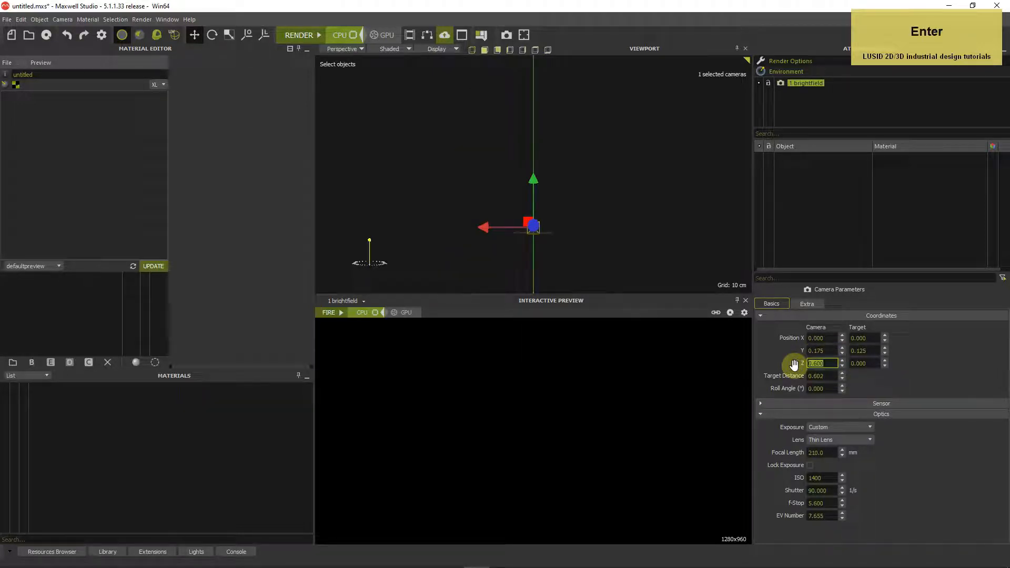
pyautogui.click(865, 363)
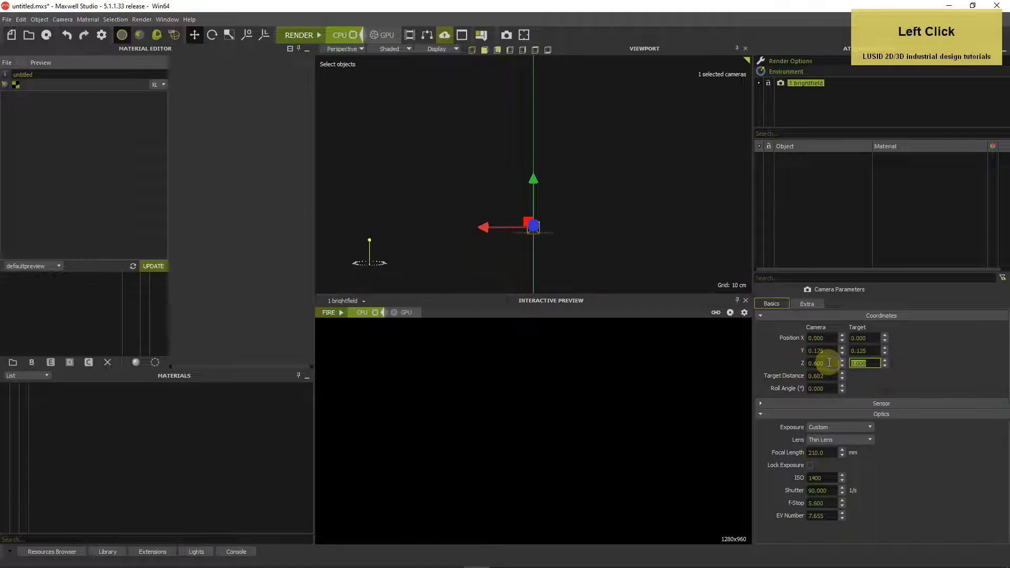
pyautogui.click(919, 350)
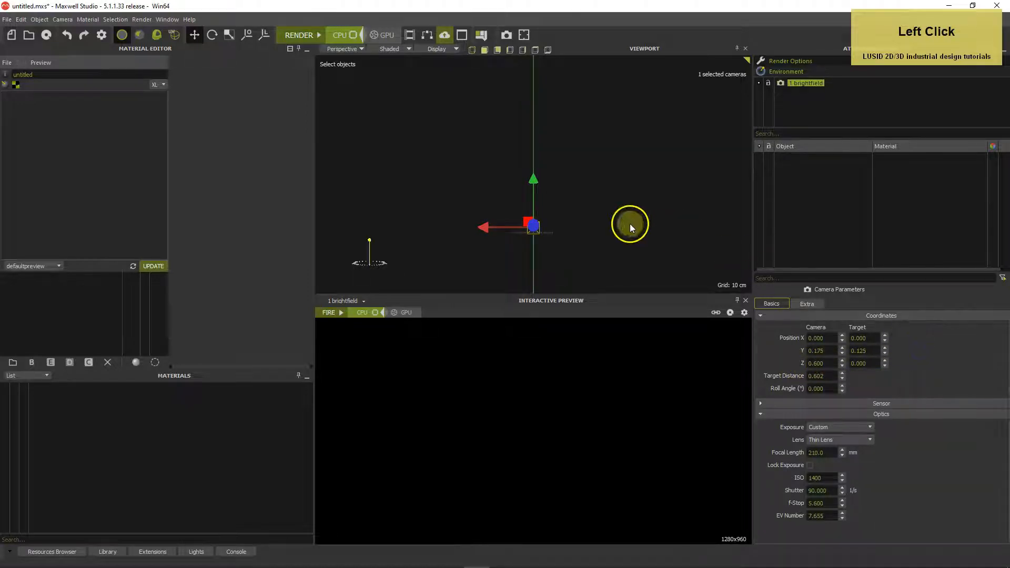
pyautogui.keyDown('alt'); pyautogui.moveTo(517, 187); pyautogui.dragTo(597, 198); pyautogui.keyUp('alt')
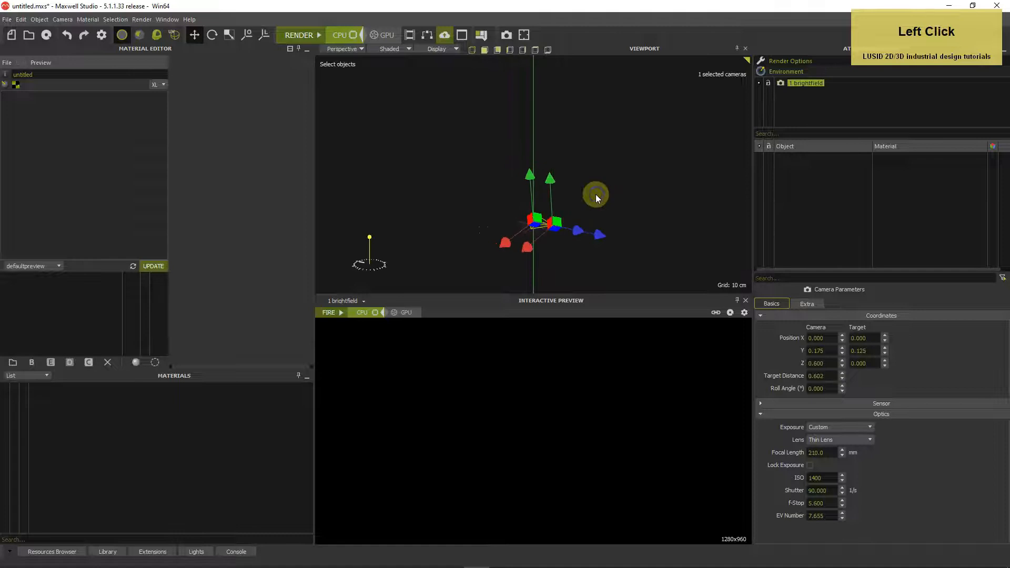
# - Import the two wine glass OBJ geometry files from the Glass lighting folder inside # photo studio rendering
pyautogui.click(8, 20)
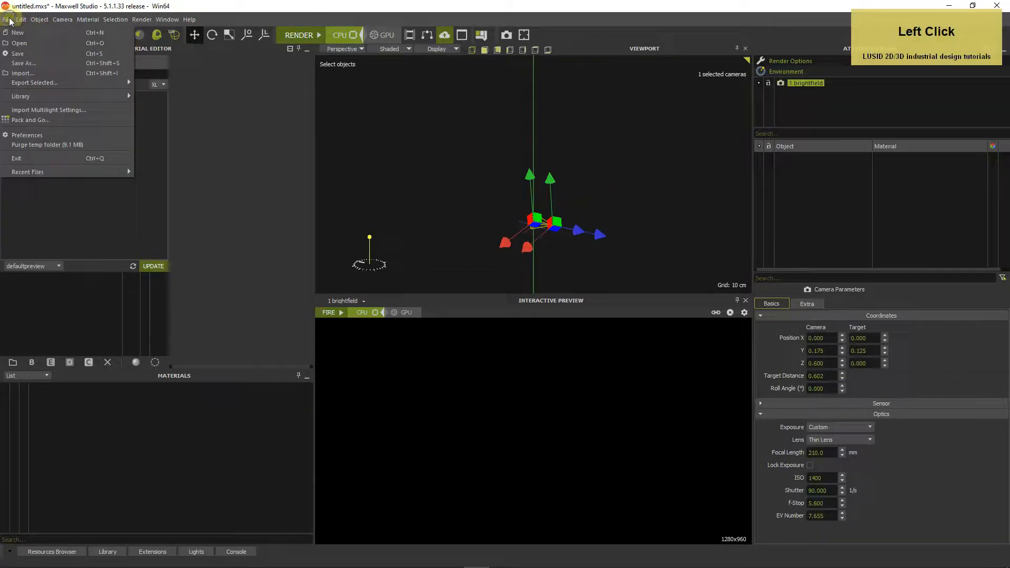
pyautogui.click(20, 73)
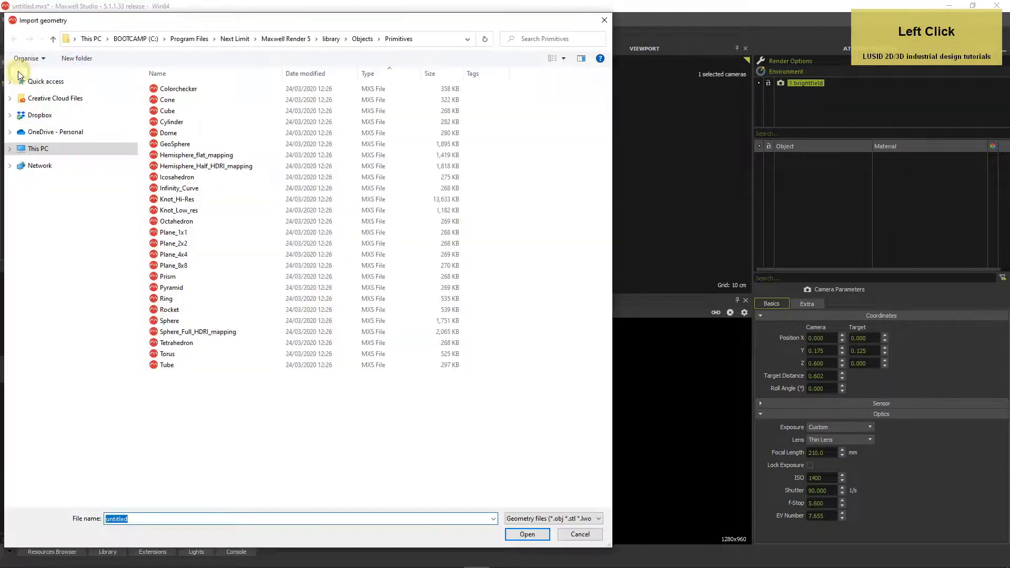
pyautogui.click(23, 81)
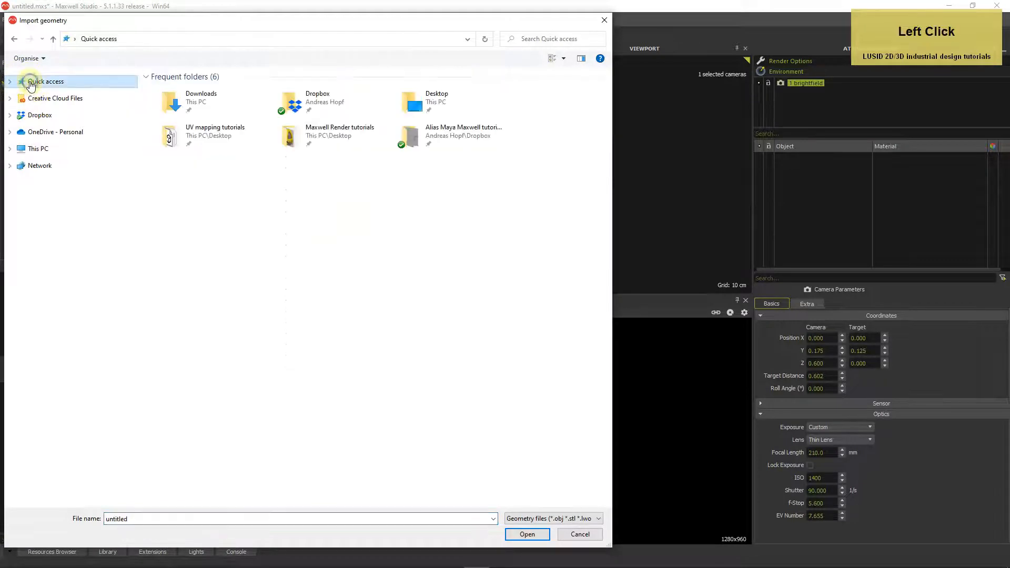
pyautogui.doubleClick(282, 138)
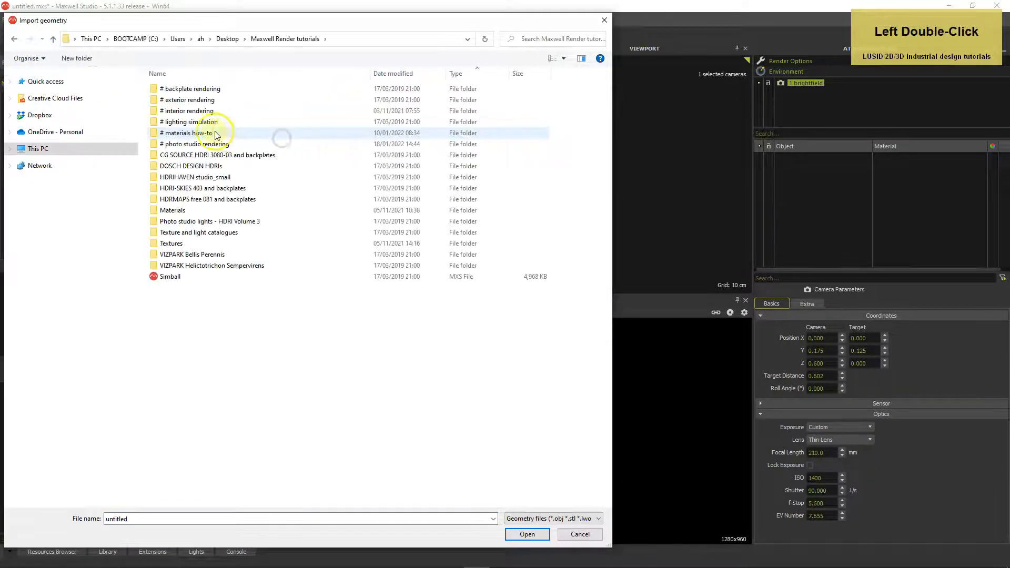
pyautogui.doubleClick(183, 144)
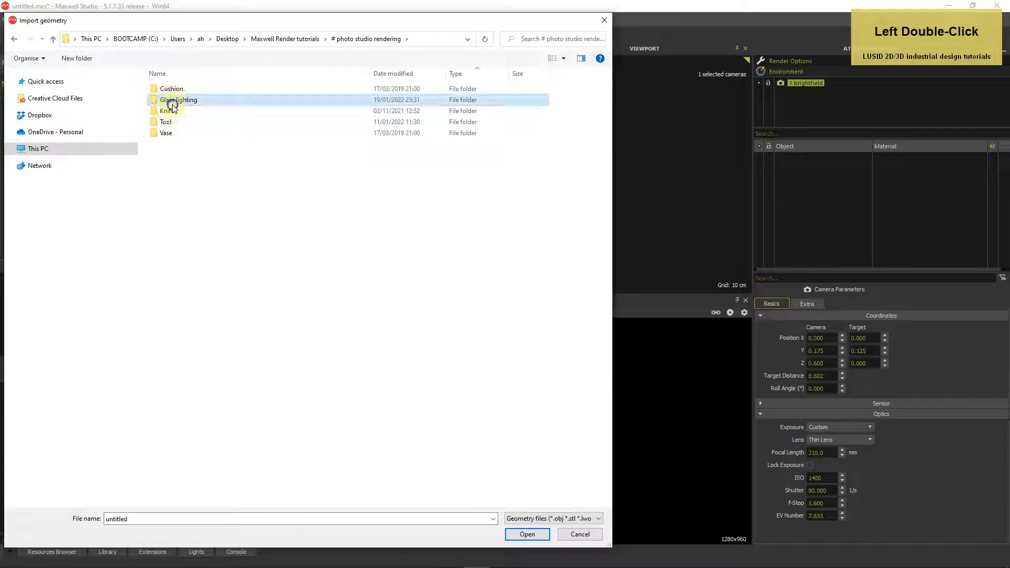
pyautogui.doubleClick(171, 101)
pyautogui.click(173, 122)
pyautogui.keyDown('ctrl'); pyautogui.click(179, 133); pyautogui.keyUp('ctrl')
pyautogui.press('Return')
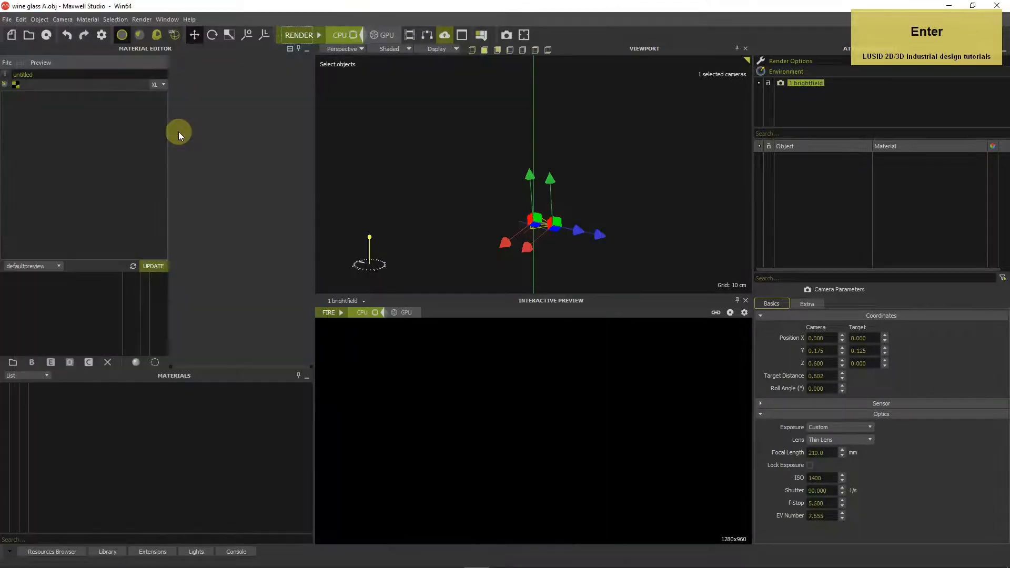
# - Rename the imported object Obj_N12_Glass_15_for_wine_full_0 as wine glass A
pyautogui.moveTo(469, 158); pyautogui.dragTo(589, 246)
pyautogui.press('c')
pyautogui.scroll(-2, 589, 246)
pyautogui.click(815, 160)
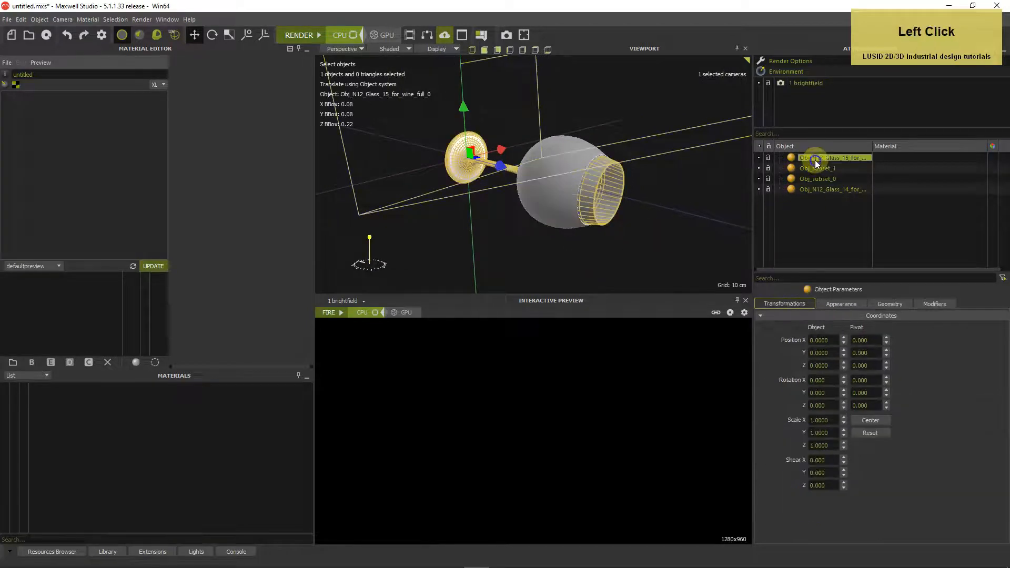
pyautogui.doubleClick(818, 158)
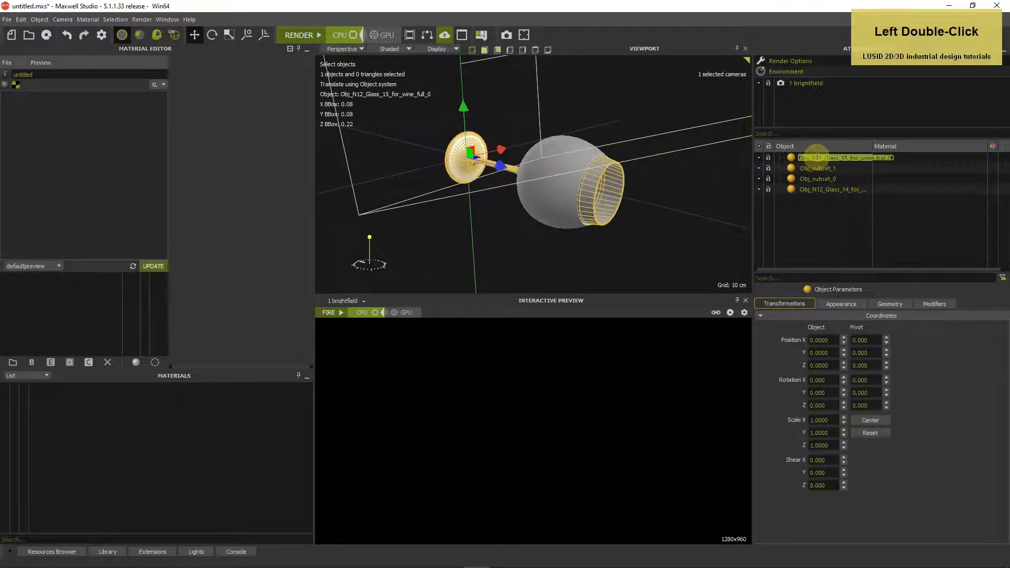
pyautogui.write('wine glass')
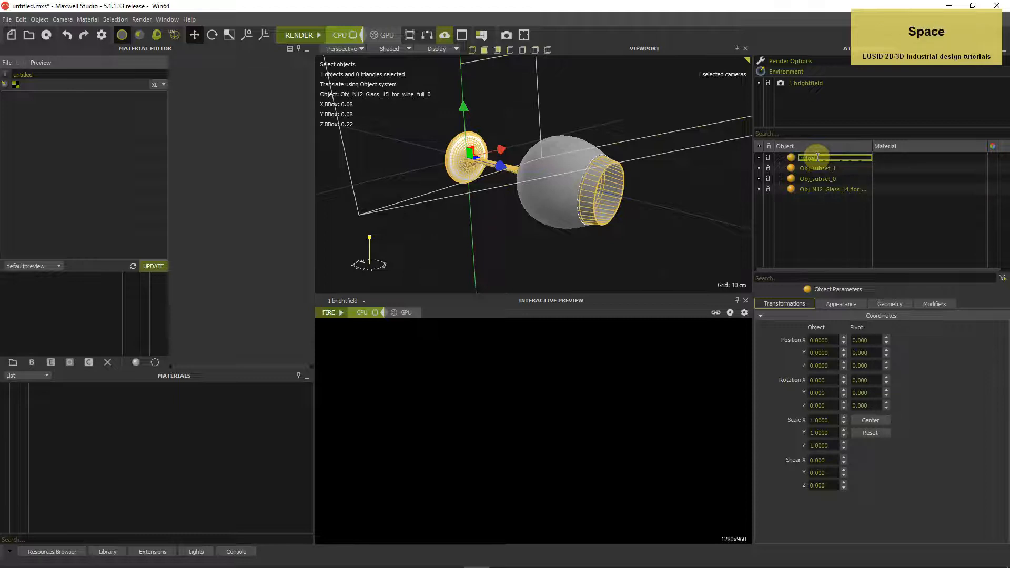
pyautogui.write(' A')
pyautogui.press('Return')
# - Rename Obj_subset_1 as liquid A and Obj_subset_0 as liquid B
pyautogui.click(812, 167)
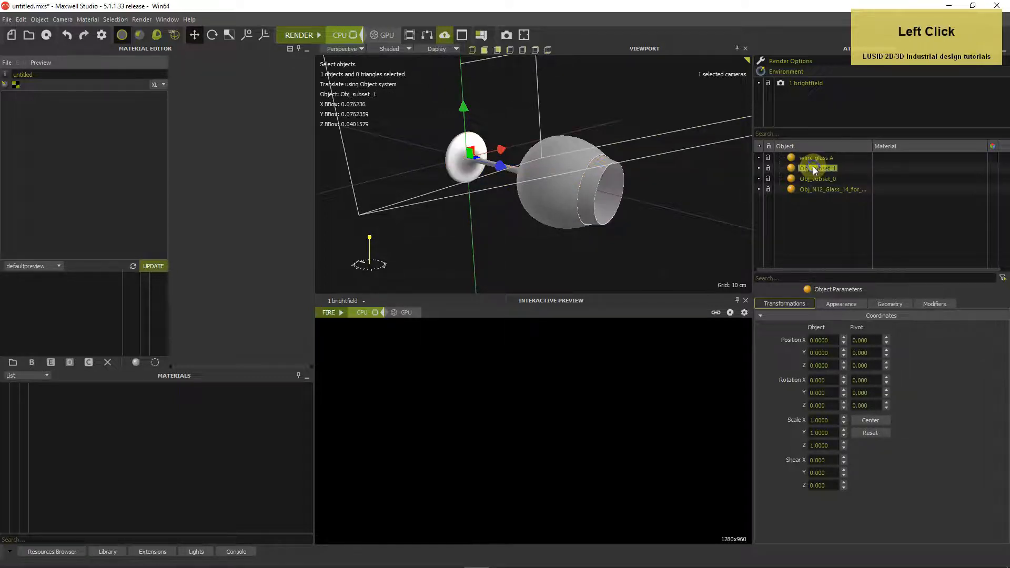
pyautogui.doubleClick(812, 167)
pyautogui.write('Liquid A')
pyautogui.press('Return')
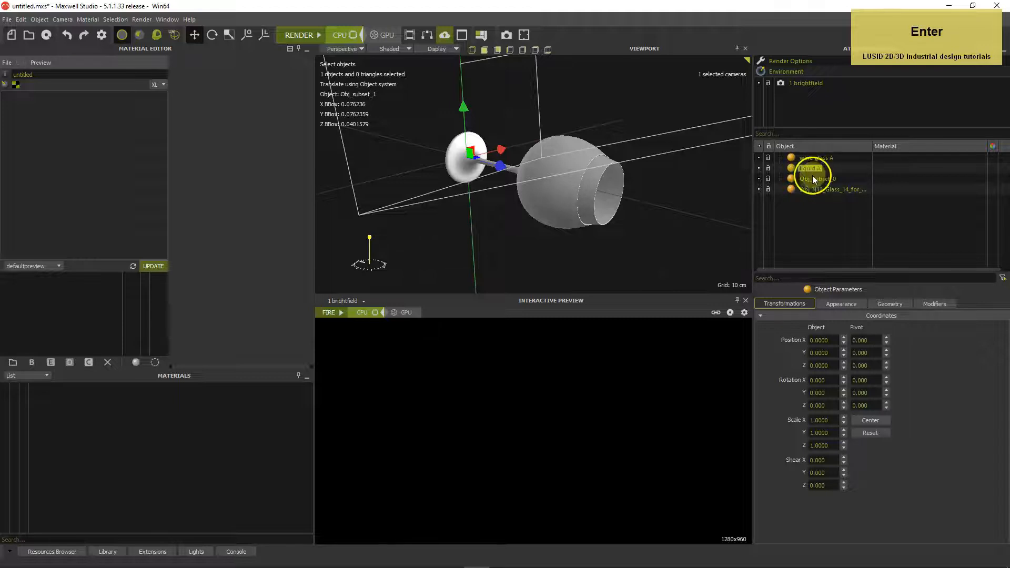
pyautogui.doubleClick(812, 178)
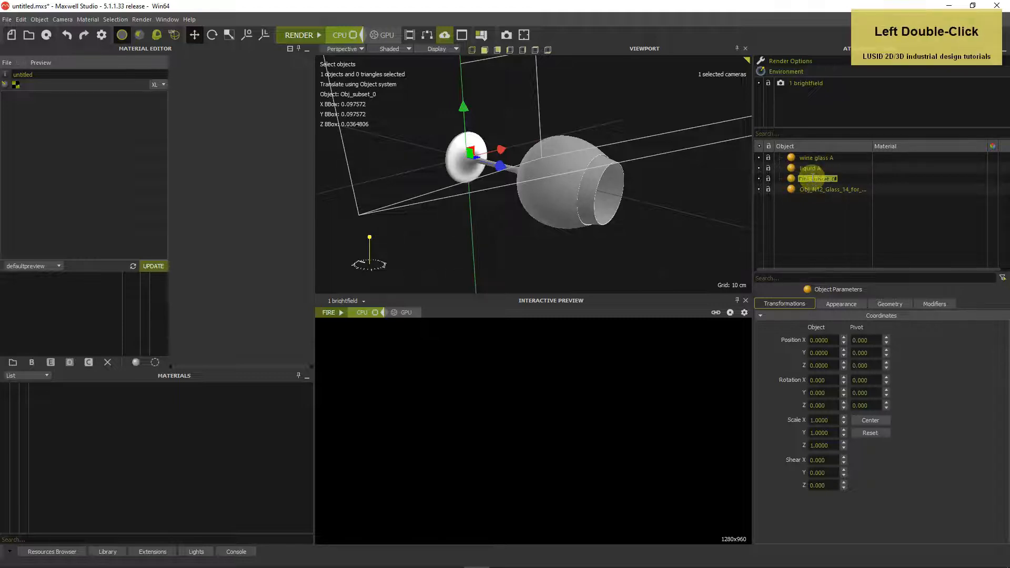
pyautogui.write('Liquid B')
pyautogui.press('Return')
# - Rename the object Obj_N12_Glass_14_for_wine_full_1 as wine glass B
pyautogui.doubleClick(812, 190)
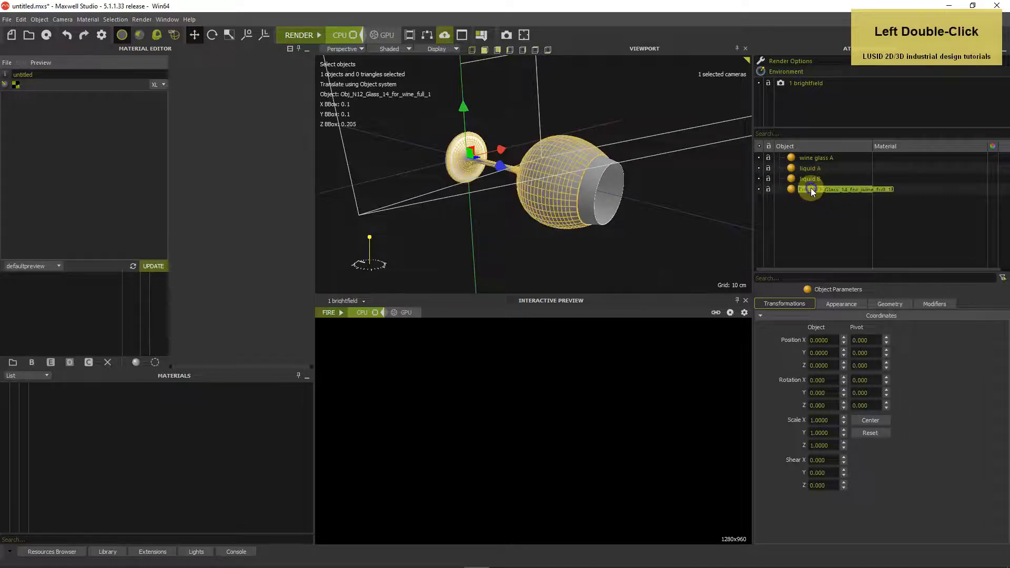
pyautogui.write('wine glass ')
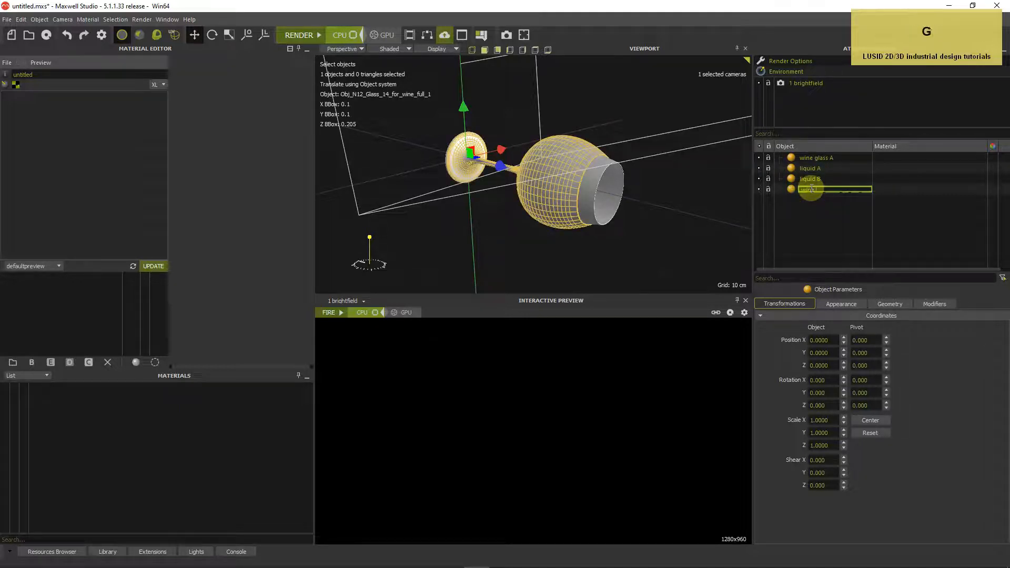
pyautogui.write('B')
pyautogui.press('Return')
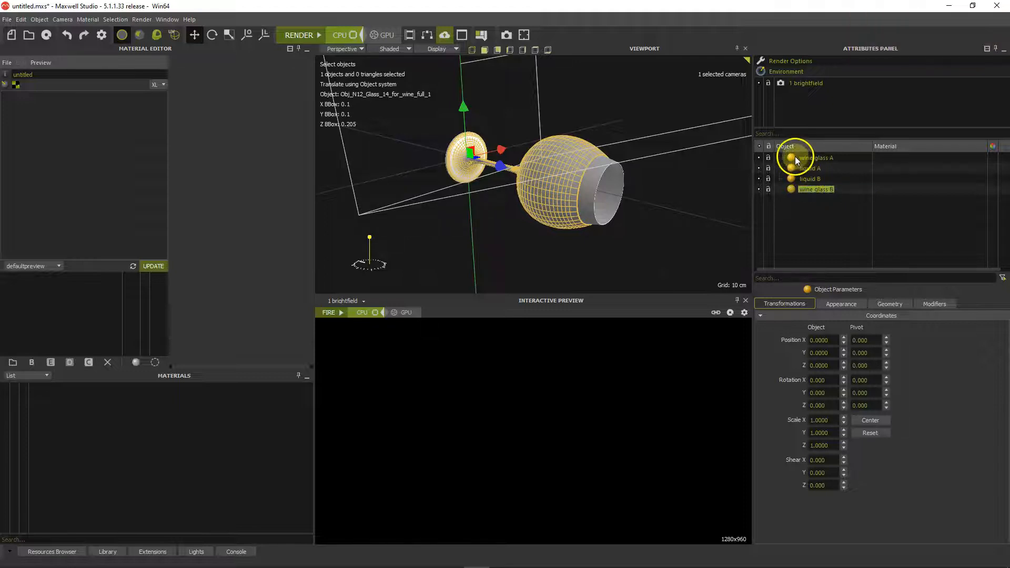
# - Set the X rotation of wine glass A and liquid A to 0.9 and their X position to -0.05
pyautogui.click(795, 156)
pyautogui.keyDown('shift'); pyautogui.click(794, 167); pyautogui.keyUp('shift')
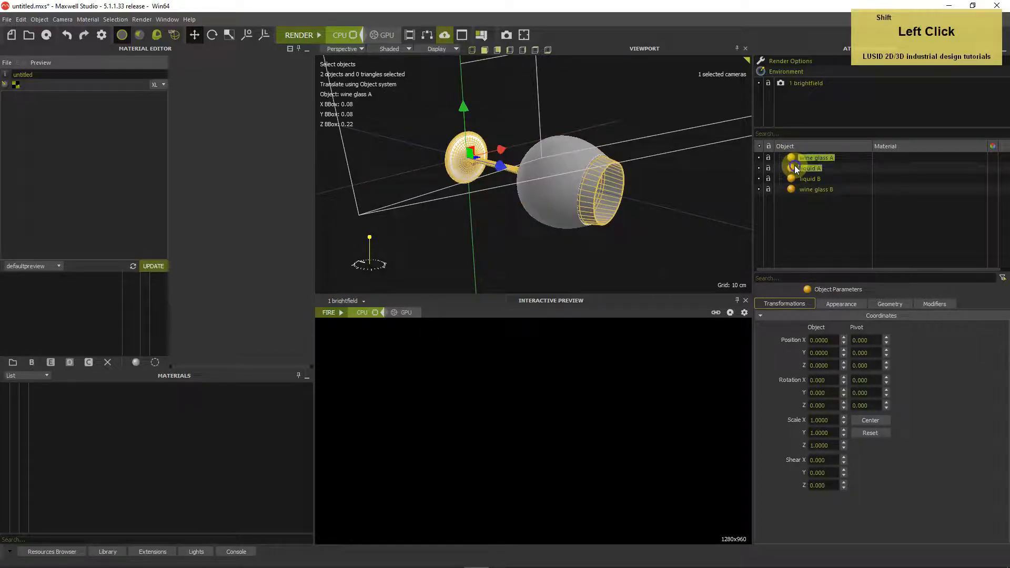
pyautogui.scroll(-2, 667, 190)
pyautogui.keyDown('alt'); pyautogui.scroll(-2, 666, 179); pyautogui.keyUp('alt')
pyautogui.keyDown('alt'); pyautogui.moveTo(665, 179); pyautogui.dragTo(669, 192, button='middle'); pyautogui.keyUp('alt')
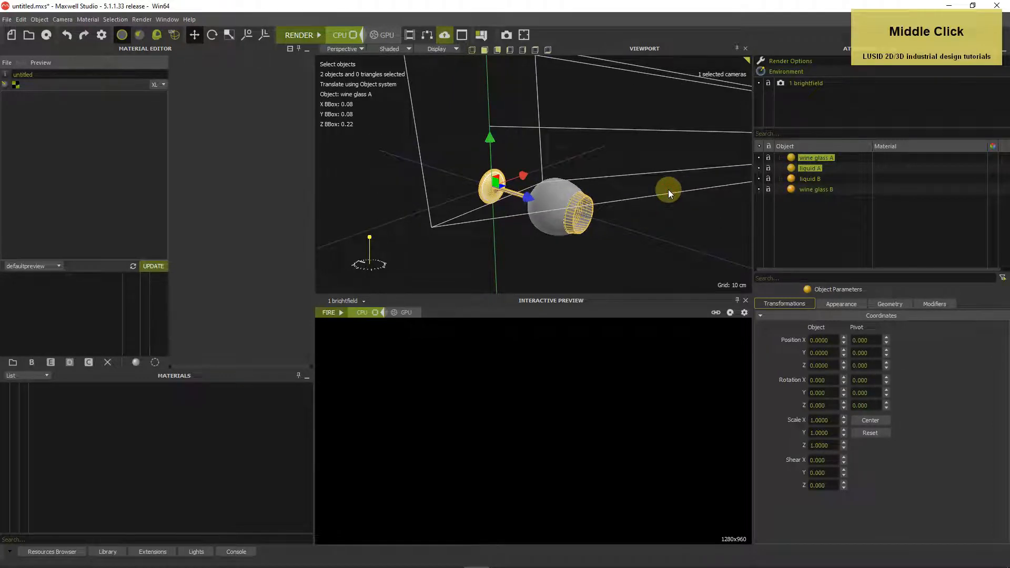
pyautogui.click(818, 380)
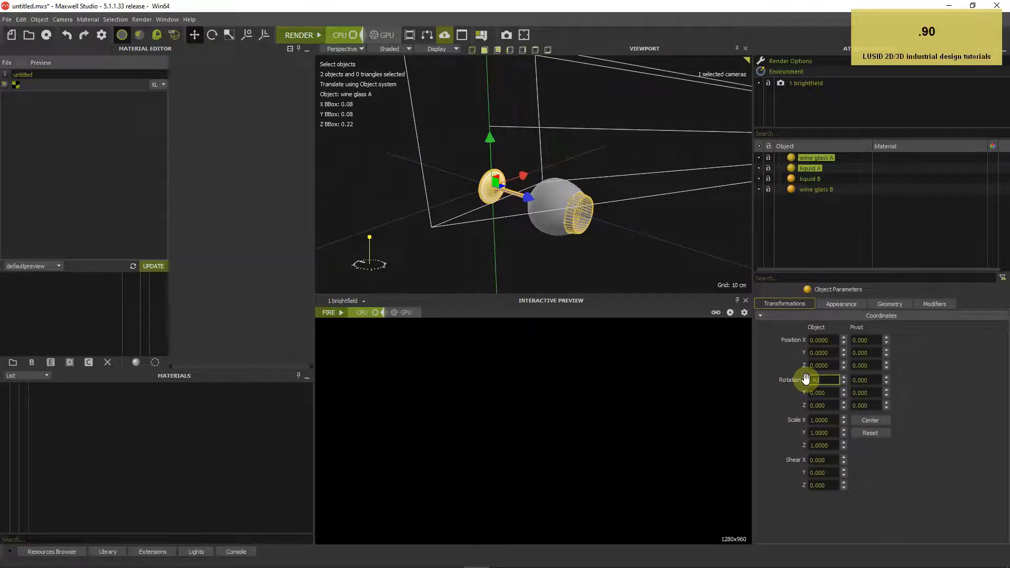
pyautogui.press('Return')
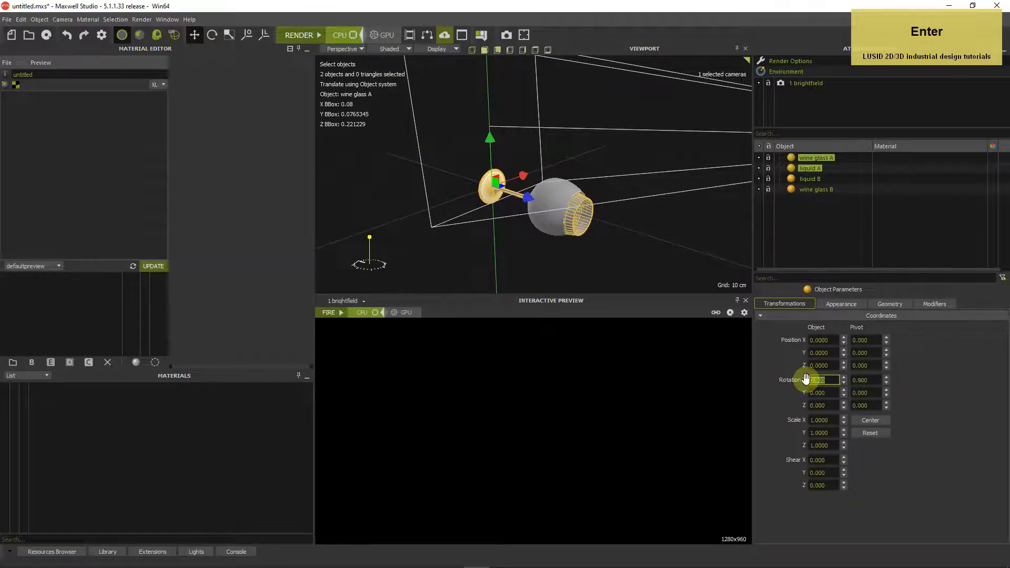
pyautogui.click(798, 339)
pyautogui.write('-')
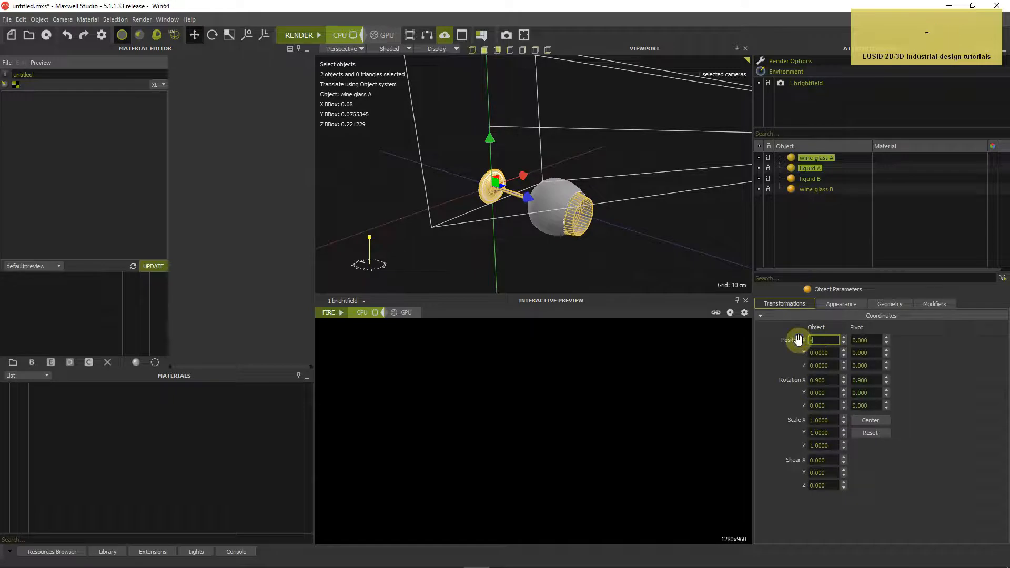
pyautogui.write('0.05')
pyautogui.press('Return')
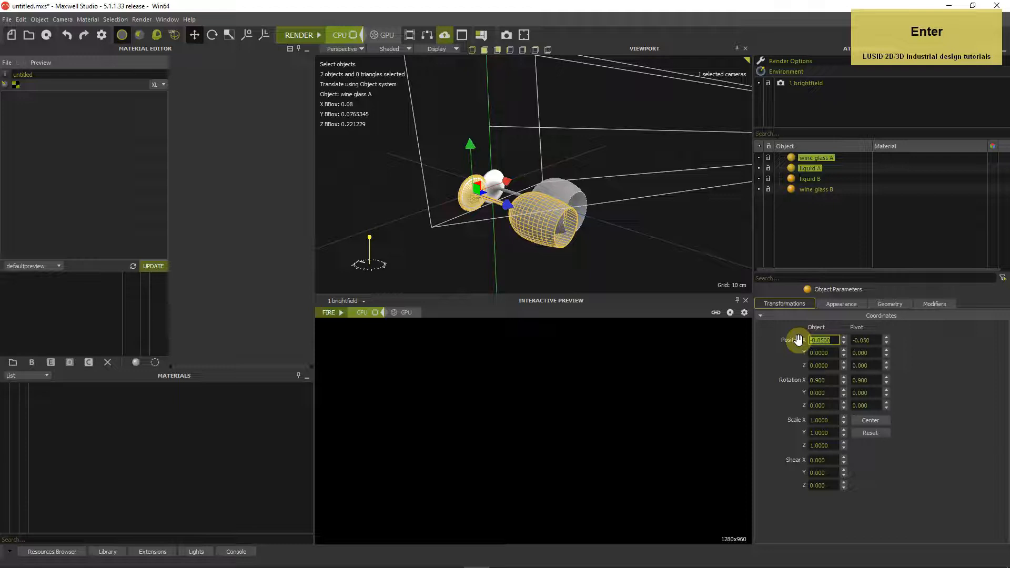
# - Stand wine glass A and liquid A upright by setting their X rotation to -90
pyautogui.click(795, 380)
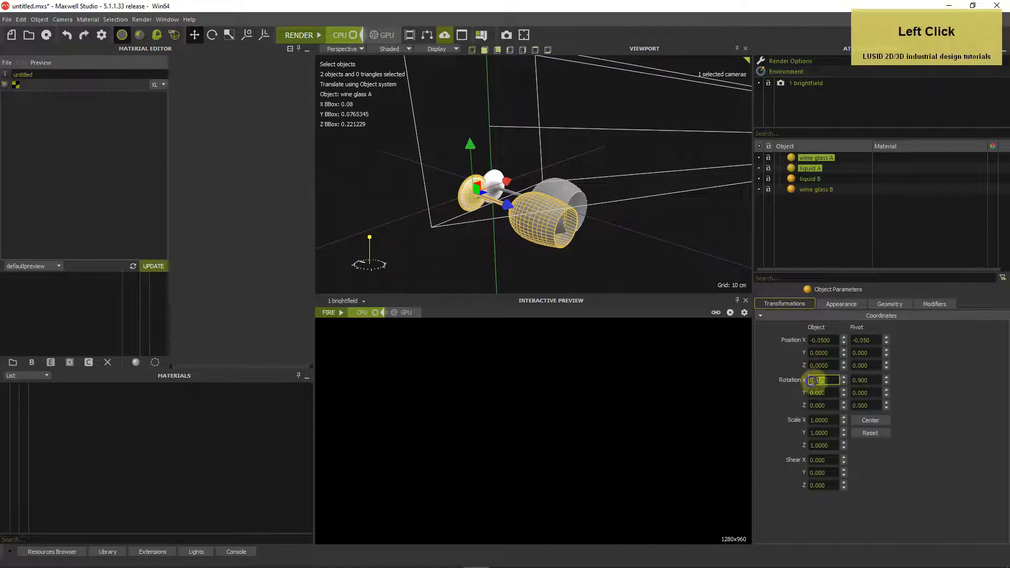
pyautogui.write('-90')
pyautogui.press('Return')
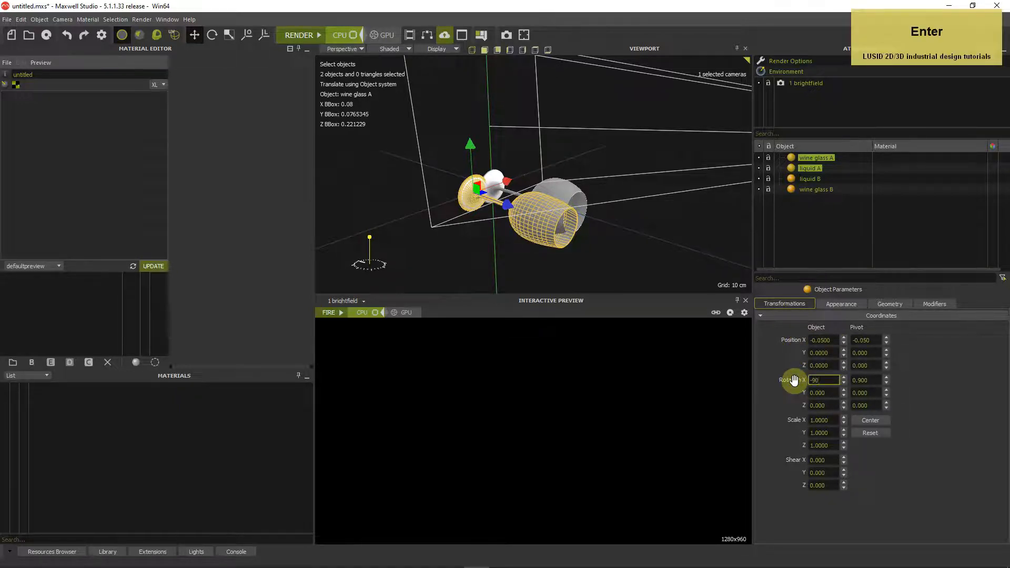
# - Stand liquid B and wine glass B upright together with an X rotation of -90
pyautogui.click(811, 182)
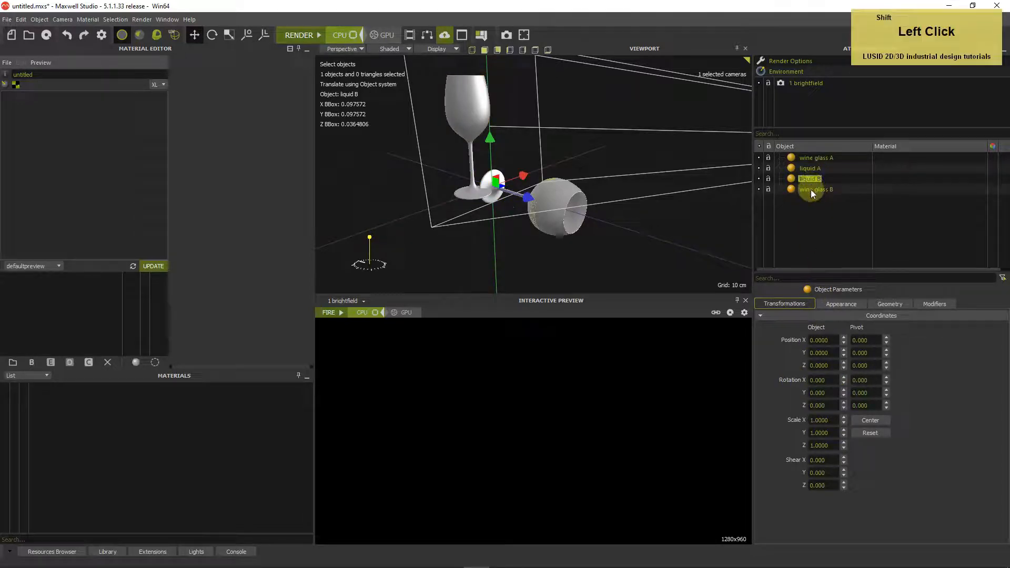
pyautogui.keyDown('shift'); pyautogui.click(812, 190); pyautogui.keyUp('shift')
pyautogui.click(828, 378)
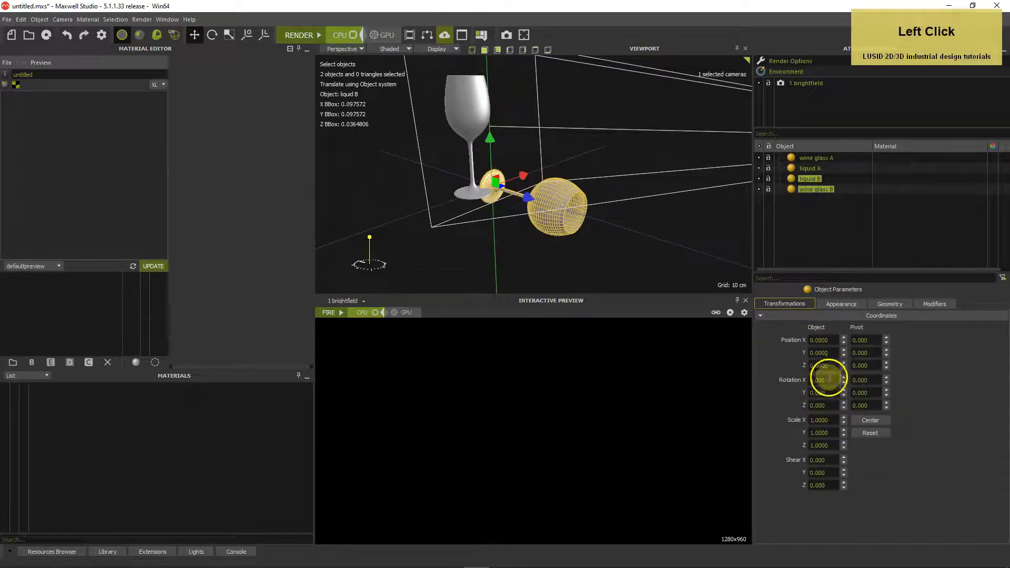
pyautogui.write('-')
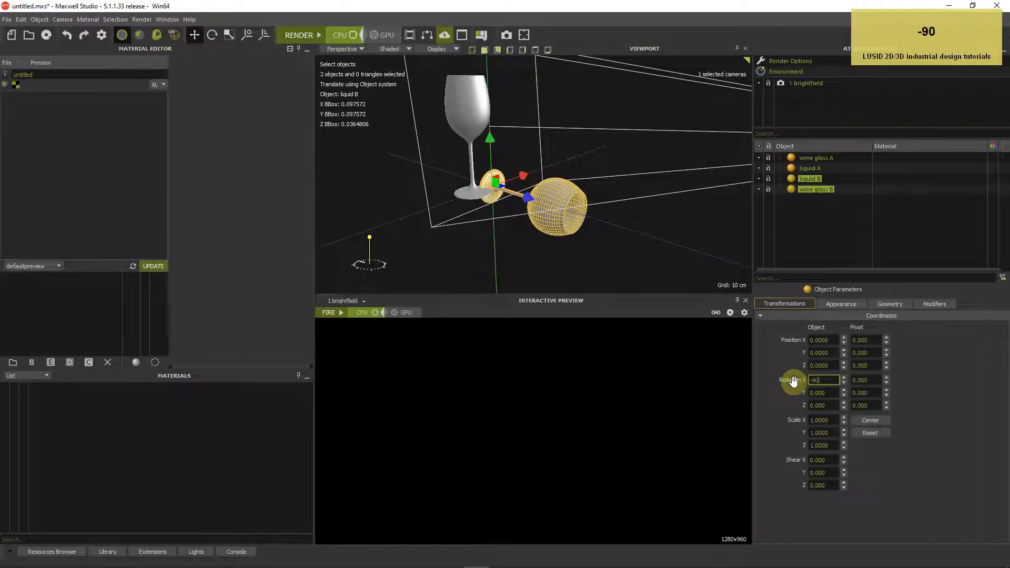
pyautogui.write('90')
pyautogui.press('Return')
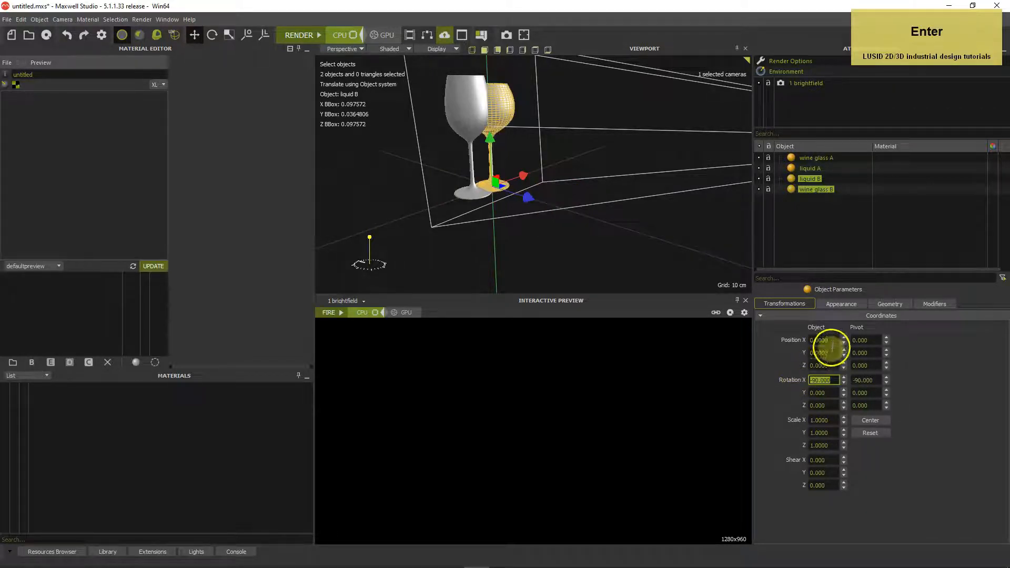
# - Move liquid B and wine glass B to X position 0.05 and Z position -0.1
pyautogui.moveTo(828, 339); pyautogui.dragTo(803, 339)
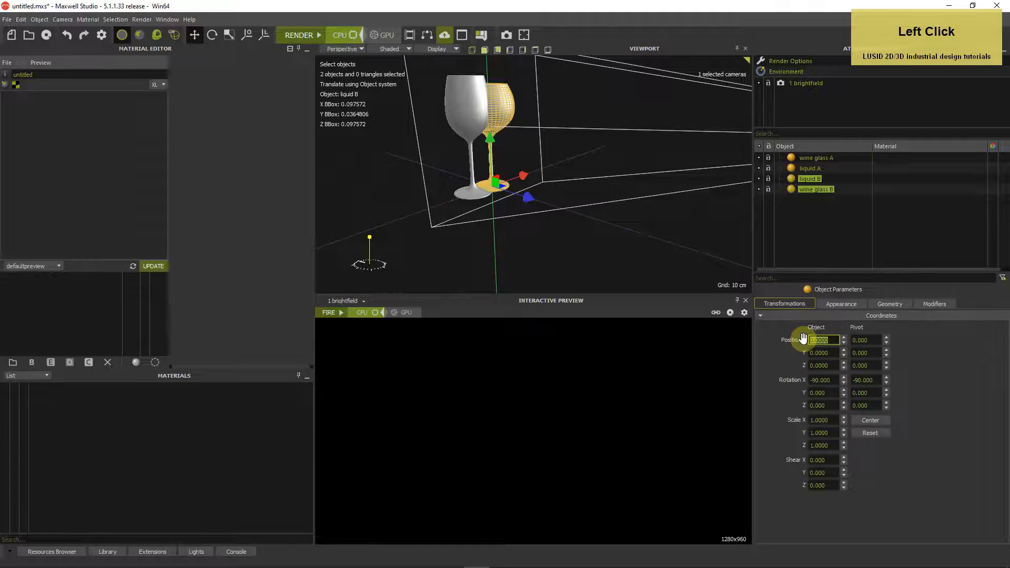
pyautogui.write('0')
pyautogui.press('Return')
pyautogui.moveTo(837, 365); pyautogui.dragTo(789, 361)
pyautogui.write('-')
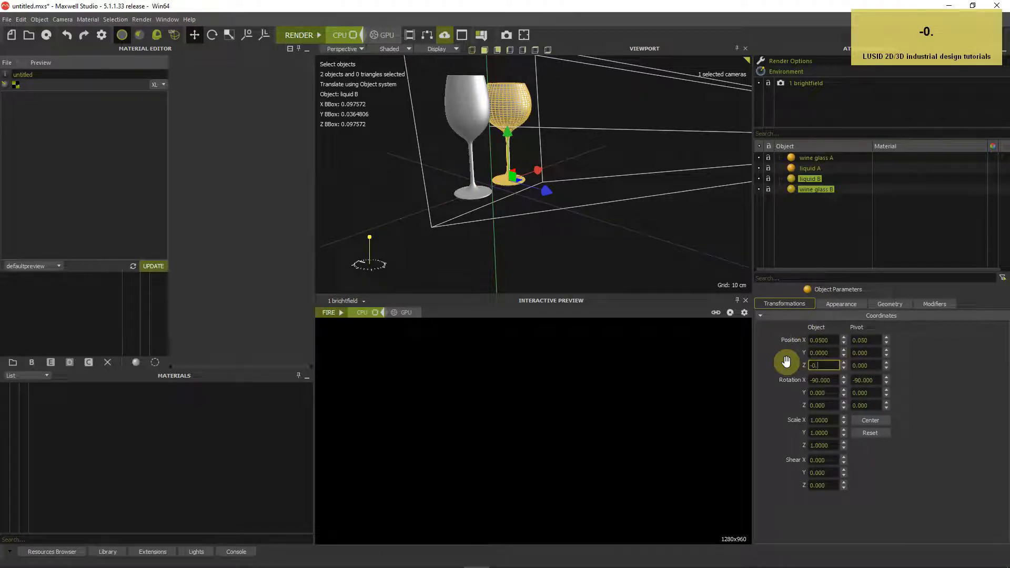
pyautogui.press('Return')
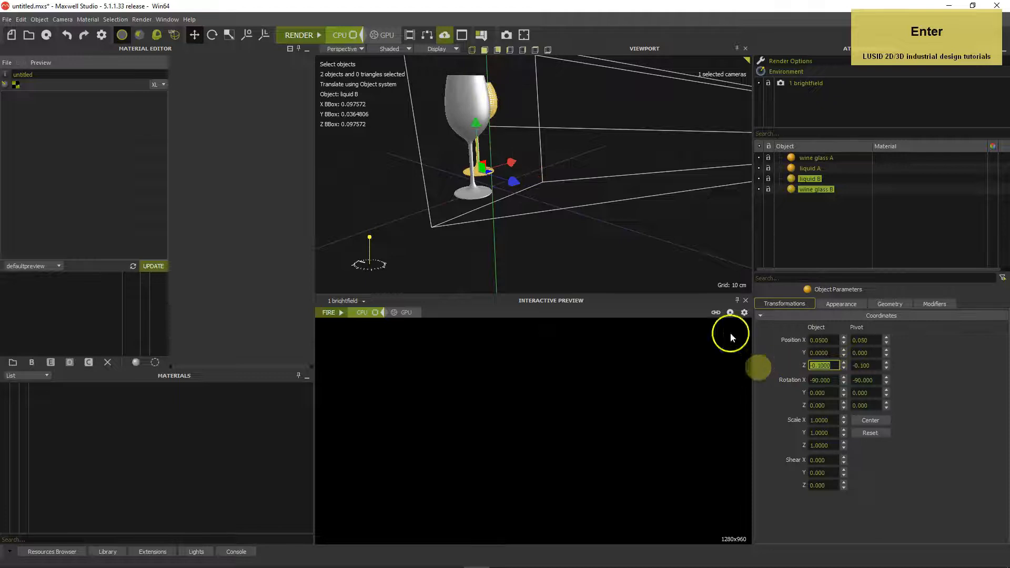
# - Examine the placement of both wine glasses relative to the camera's field of view
pyautogui.keyDown('alt'); pyautogui.moveTo(595, 199); pyautogui.dragTo(533, 216); pyautogui.keyUp('alt')
pyautogui.scroll(-3, 553, 203)
pyautogui.scroll(3, 533, 215)
pyautogui.keyDown('alt'); pyautogui.moveTo(556, 198); pyautogui.dragTo(542, 199, button='middle'); pyautogui.keyUp('alt')
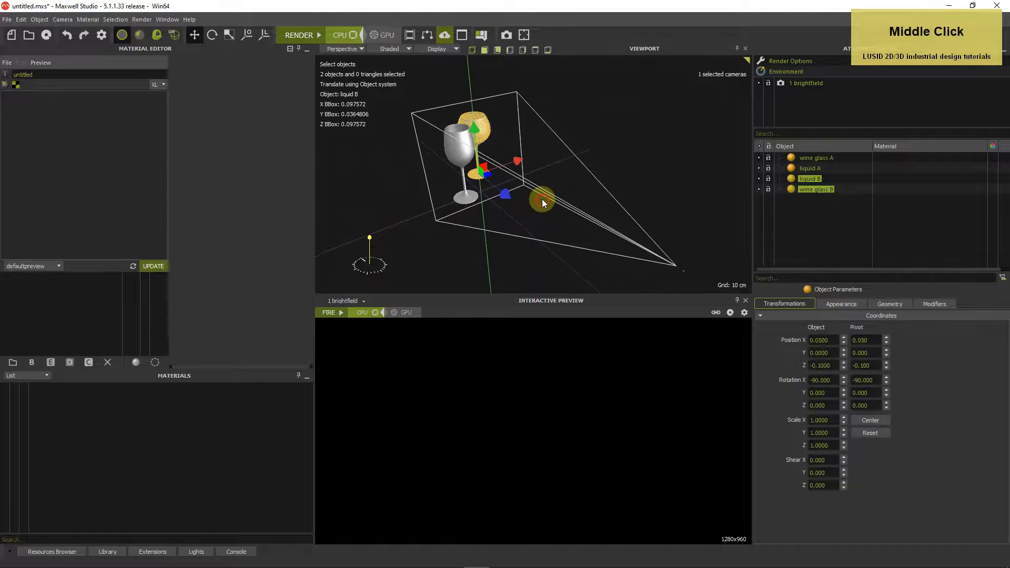
pyautogui.click(347, 49)
pyautogui.click(350, 68)
pyautogui.click(346, 49)
pyautogui.click(347, 58)
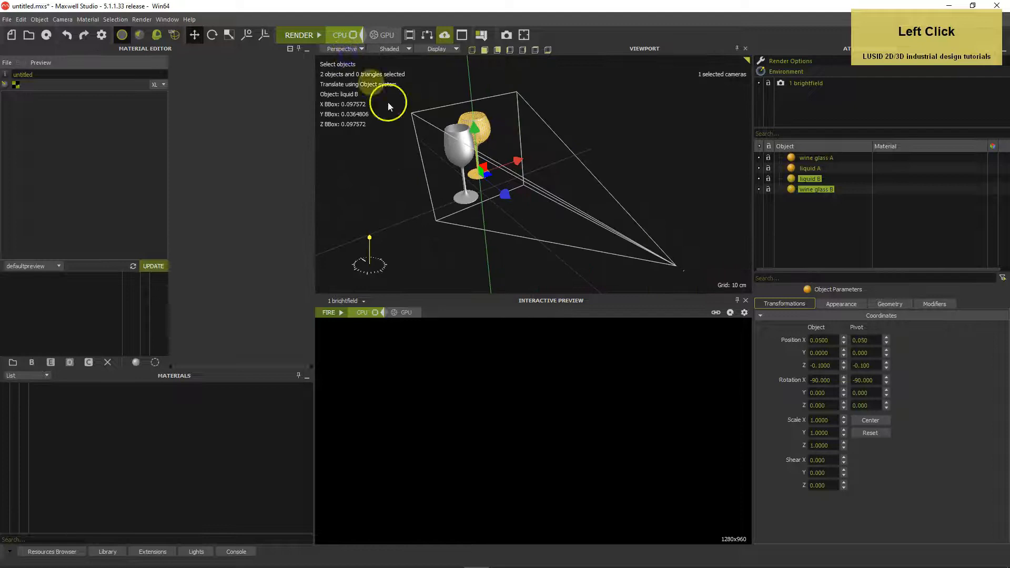
pyautogui.keyDown('alt'); pyautogui.moveTo(446, 190); pyautogui.dragTo(462, 179); pyautogui.keyUp('alt')
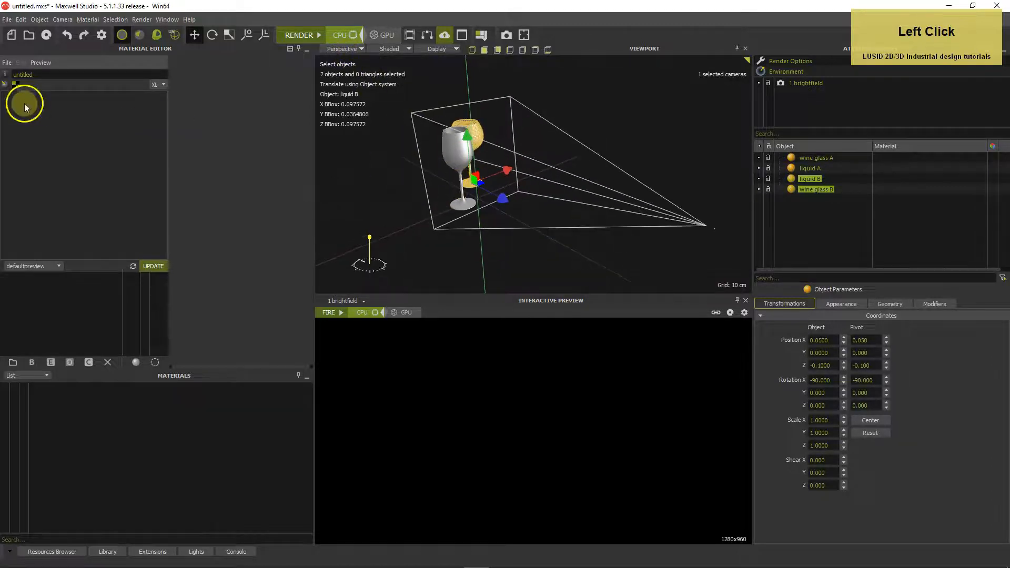
# - Import the glass Schott DURAN material from the Verified folder and embed it in the scene
pyautogui.click(8, 63)
pyautogui.click(17, 86)
pyautogui.click(323, 269)
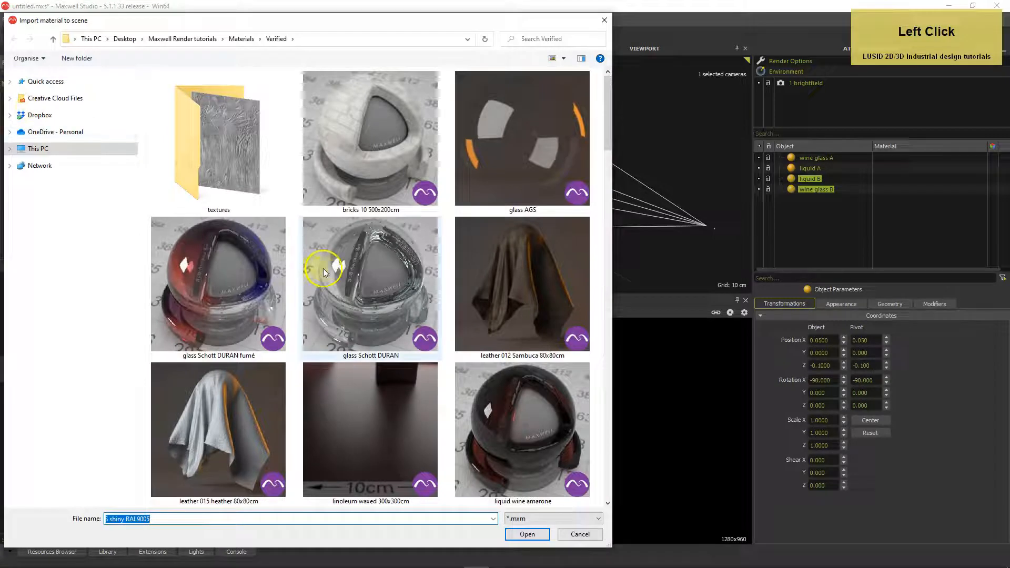
pyautogui.doubleClick(375, 282)
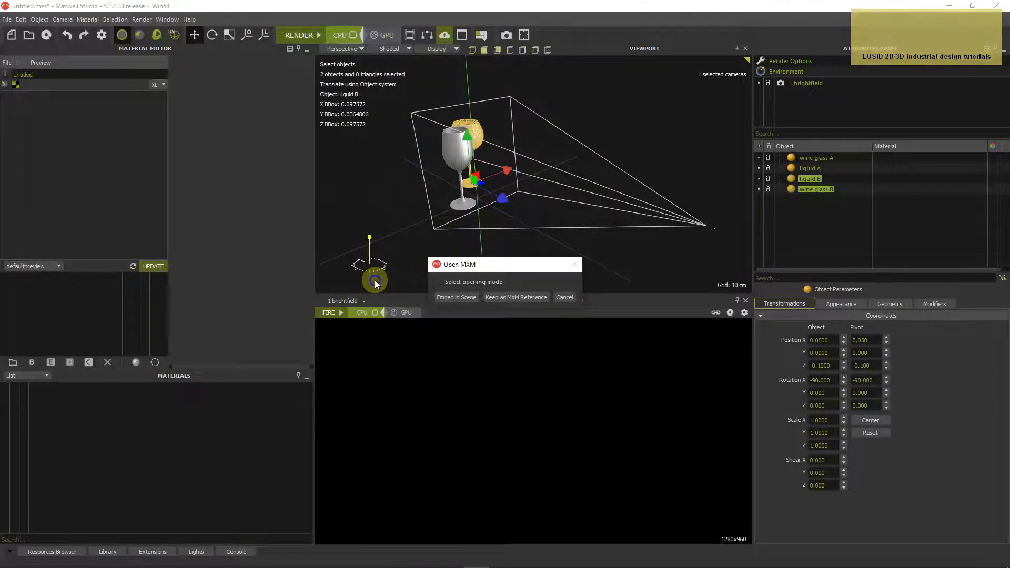
pyautogui.click(446, 304)
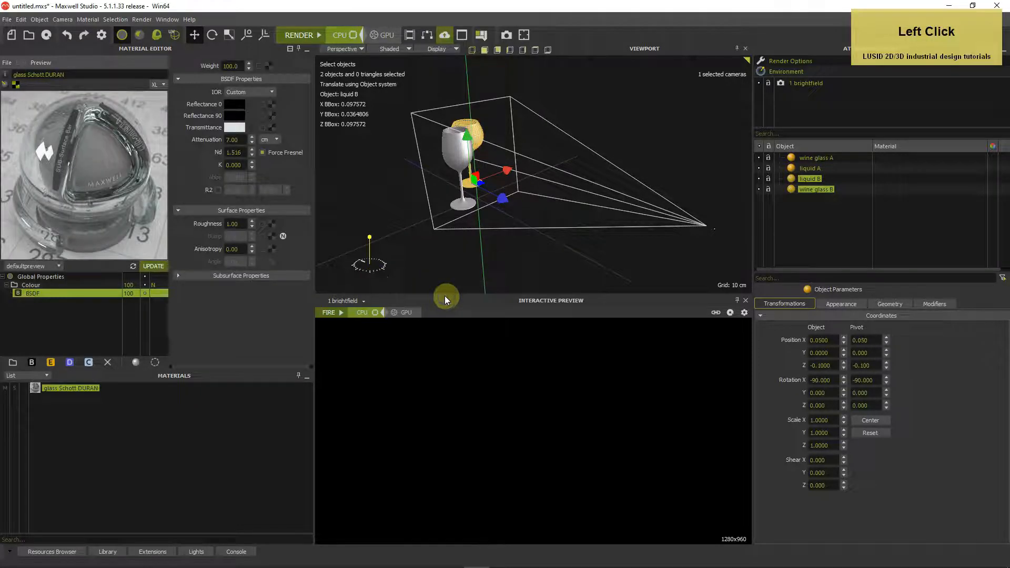
# - Apply the glass Schott DURAN material to wine glasses A and B, and hide liquid A and liquid B
pyautogui.moveTo(47, 389); pyautogui.dragTo(447, 151)
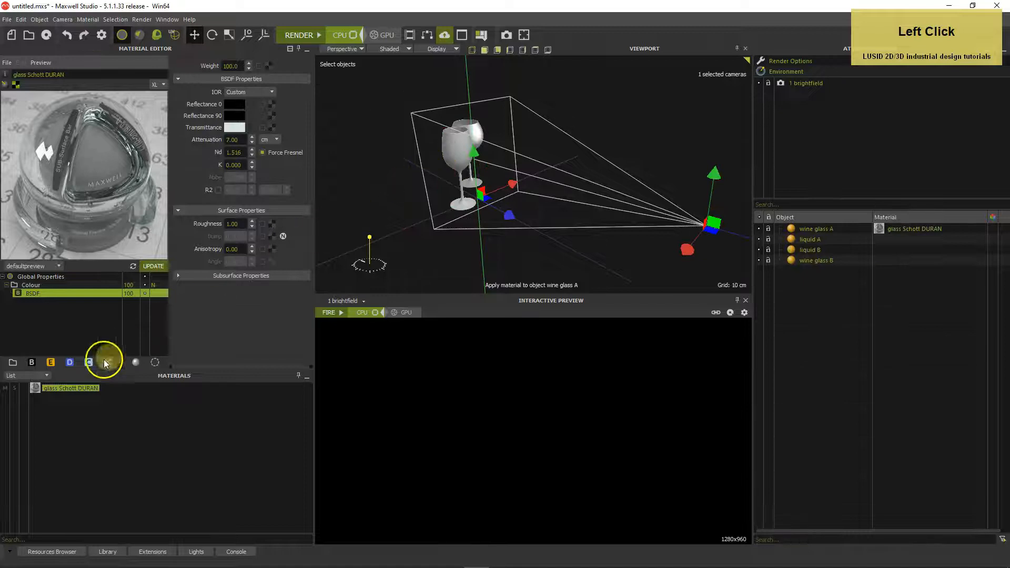
pyautogui.moveTo(40, 387); pyautogui.dragTo(477, 128)
pyautogui.click(685, 240)
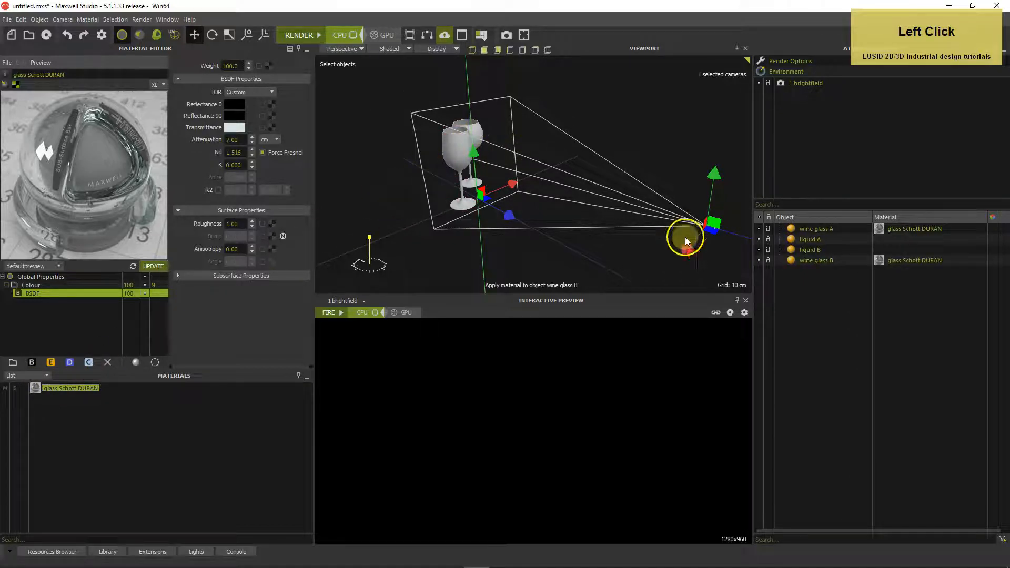
pyautogui.click(765, 239)
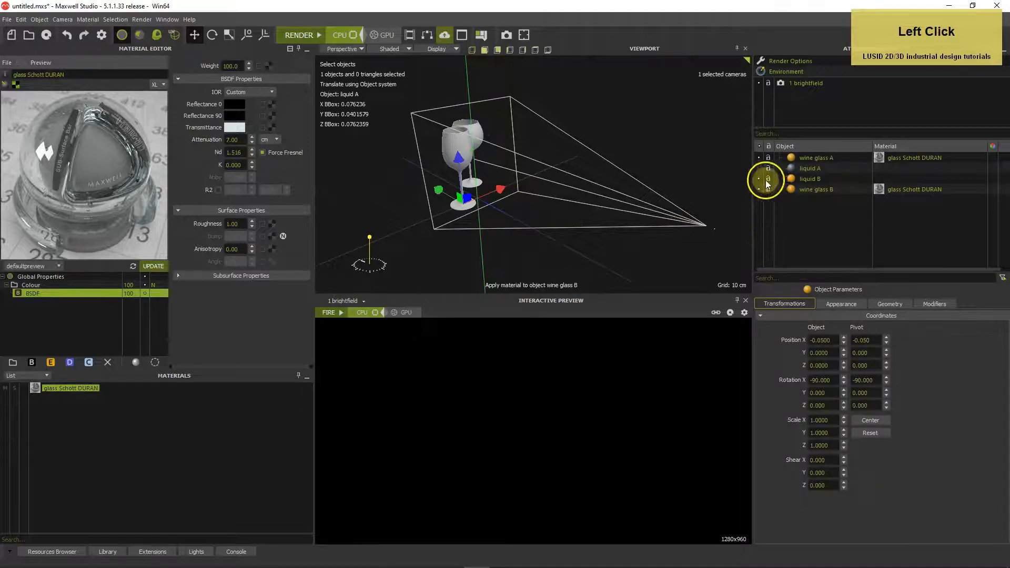
pyautogui.click(766, 181)
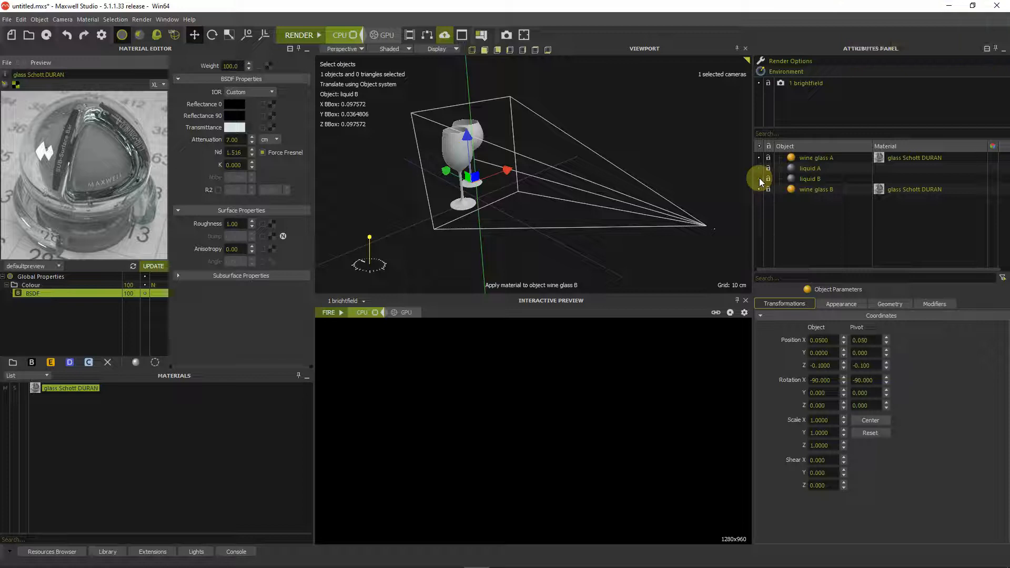
# - Clone wine glass A and wine glass B together
pyautogui.click(817, 158)
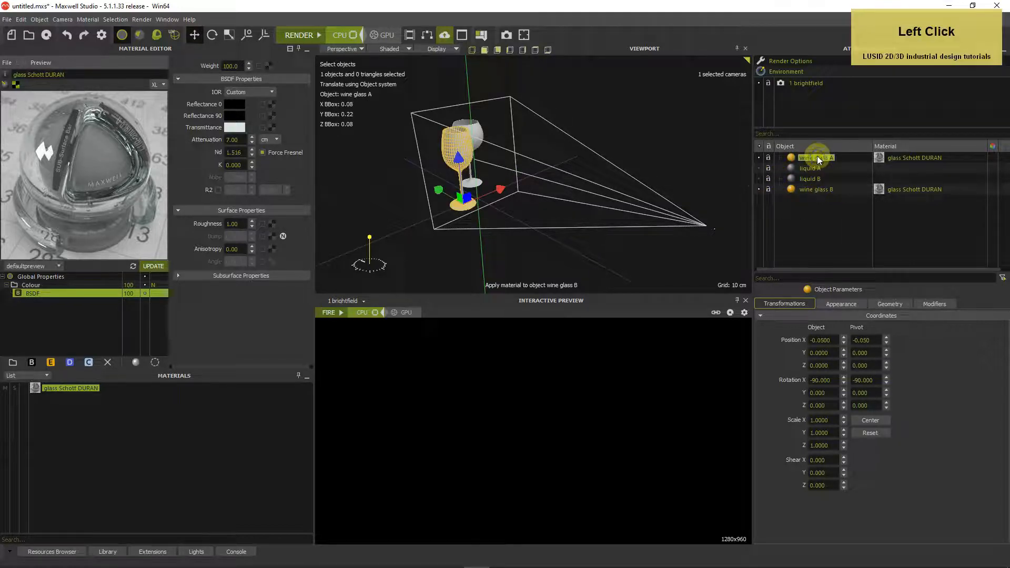
pyautogui.keyDown('ctrl'); pyautogui.click(816, 191); pyautogui.keyUp('ctrl')
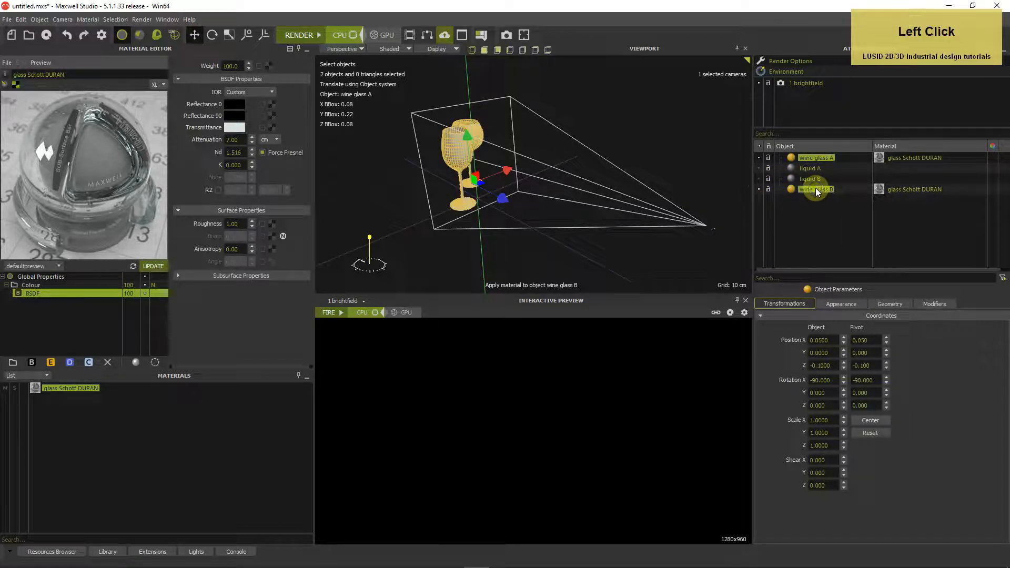
pyautogui.rightClick(815, 190)
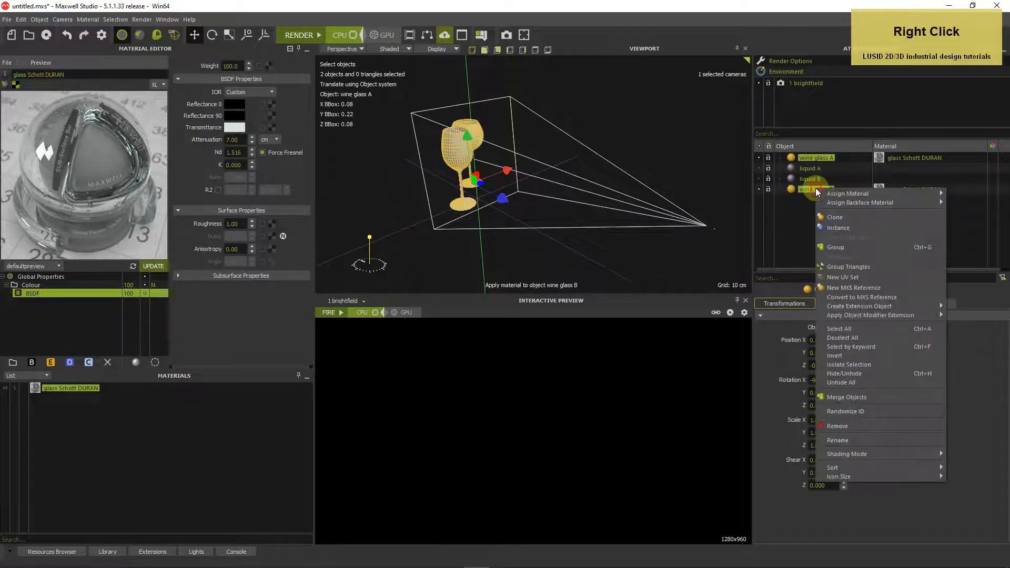
pyautogui.click(835, 216)
# - Mirror the clones of wine glass A and wine glass B downward by setting each one's Z scale to -1
pyautogui.keyDown('ctrl'); pyautogui.click(833, 216); pyautogui.keyUp('ctrl')
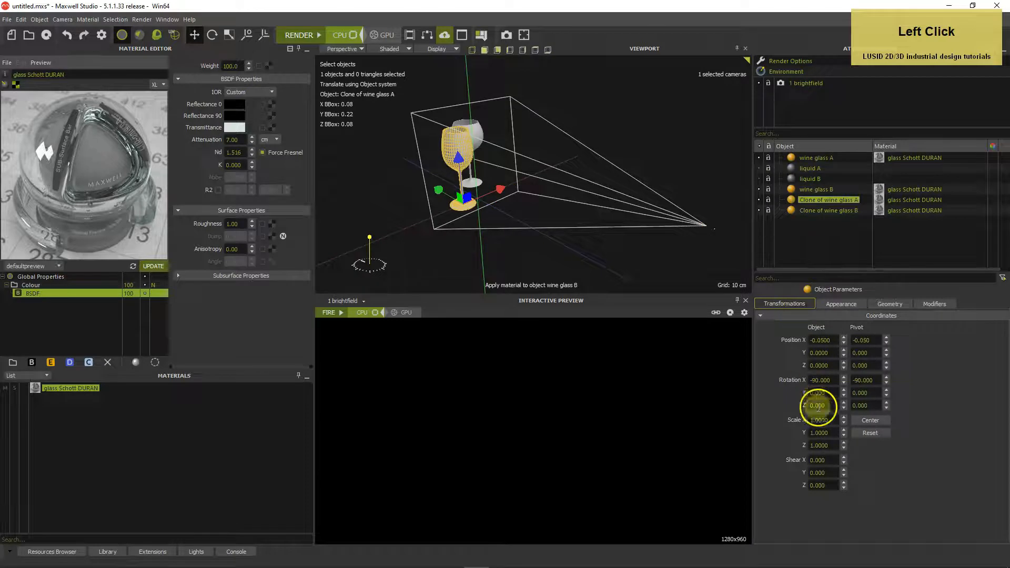
pyautogui.click(818, 445)
pyautogui.write('-1')
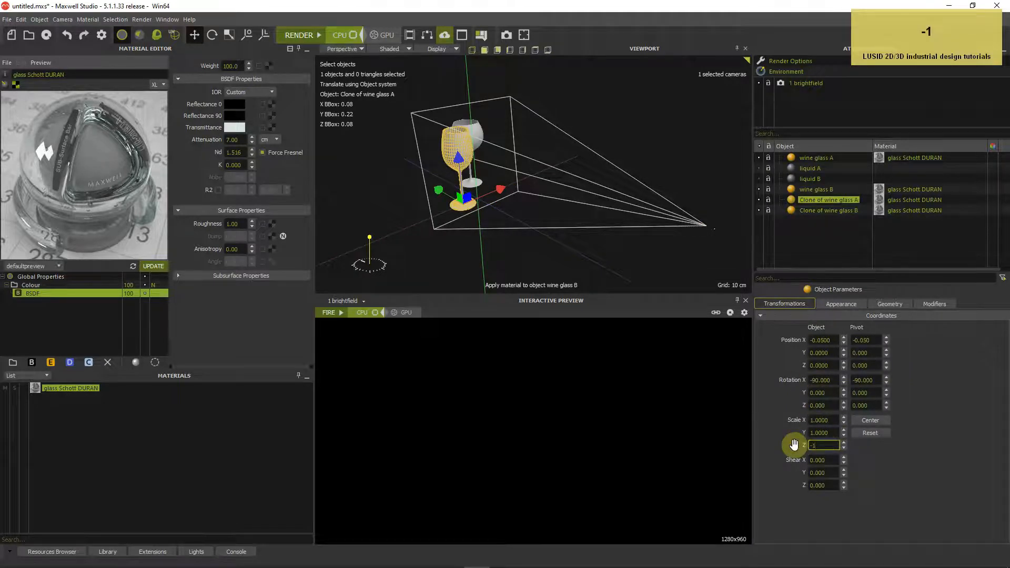
pyautogui.press('Return')
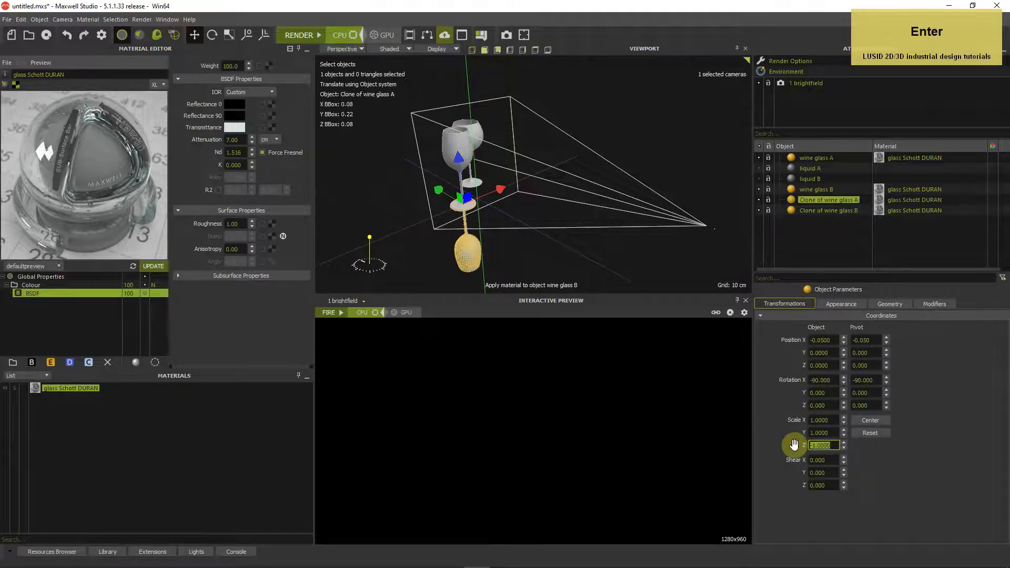
pyautogui.click(823, 211)
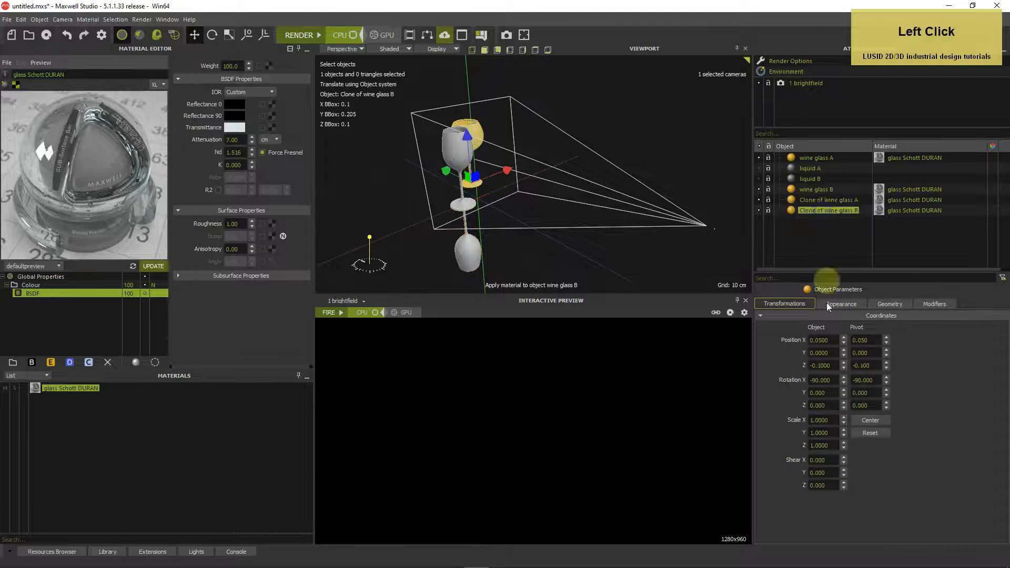
pyautogui.click(835, 444)
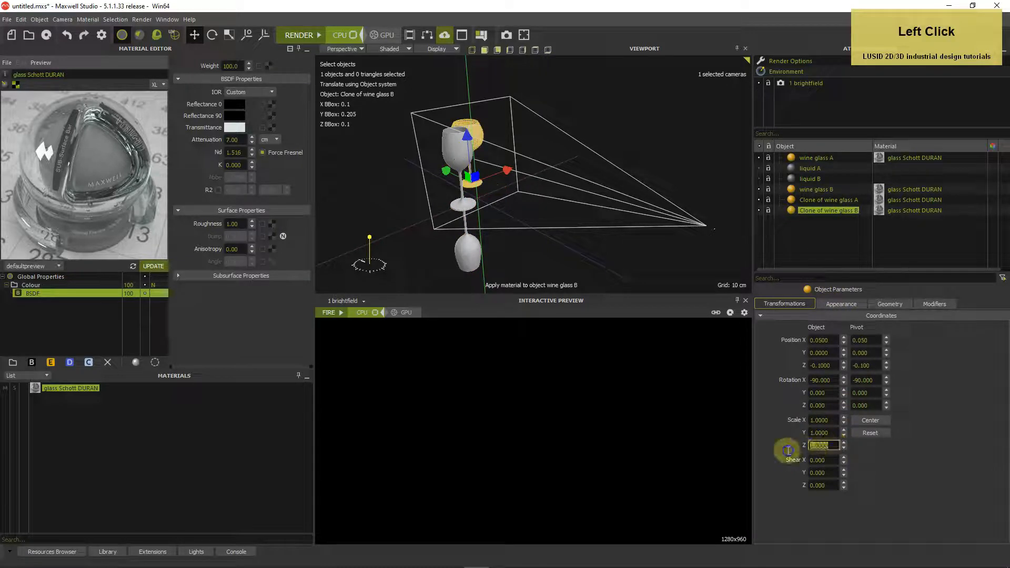
pyautogui.write('-1')
pyautogui.press('Return')
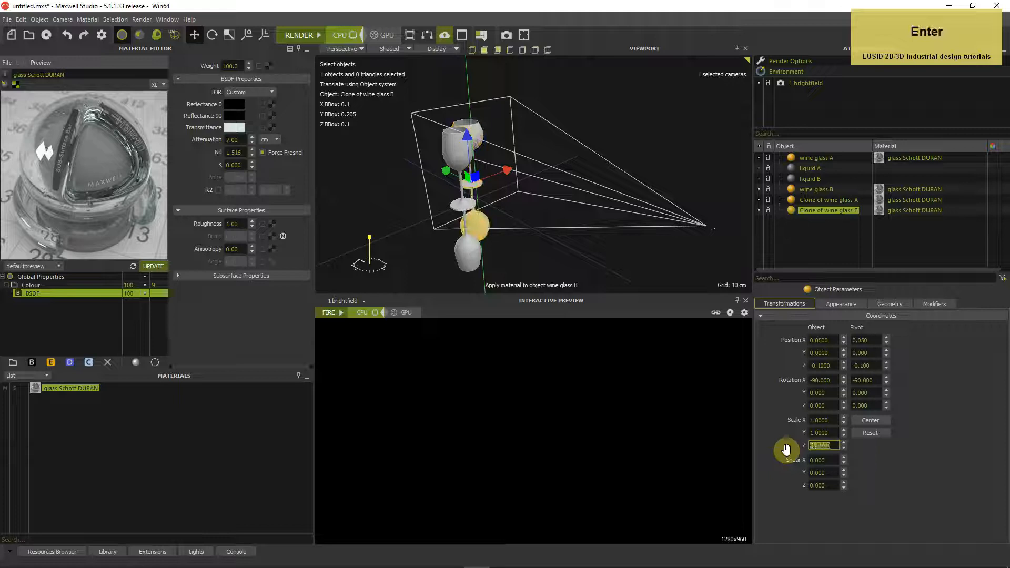
# - Rename the two clones as "wine glass A reflected" and "wine glass B reflected"
pyautogui.doubleClick(829, 200)
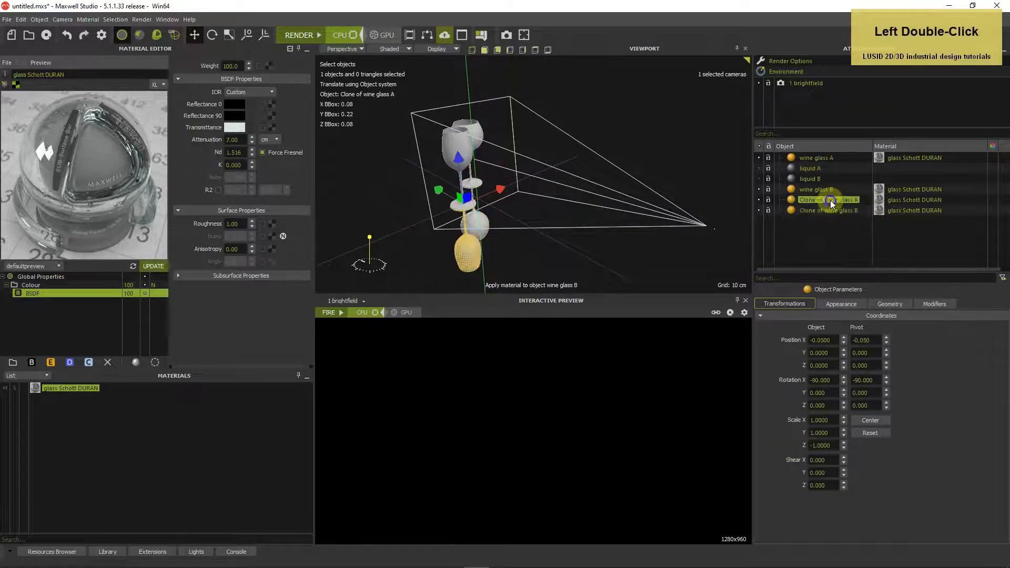
pyautogui.write('wine glass')
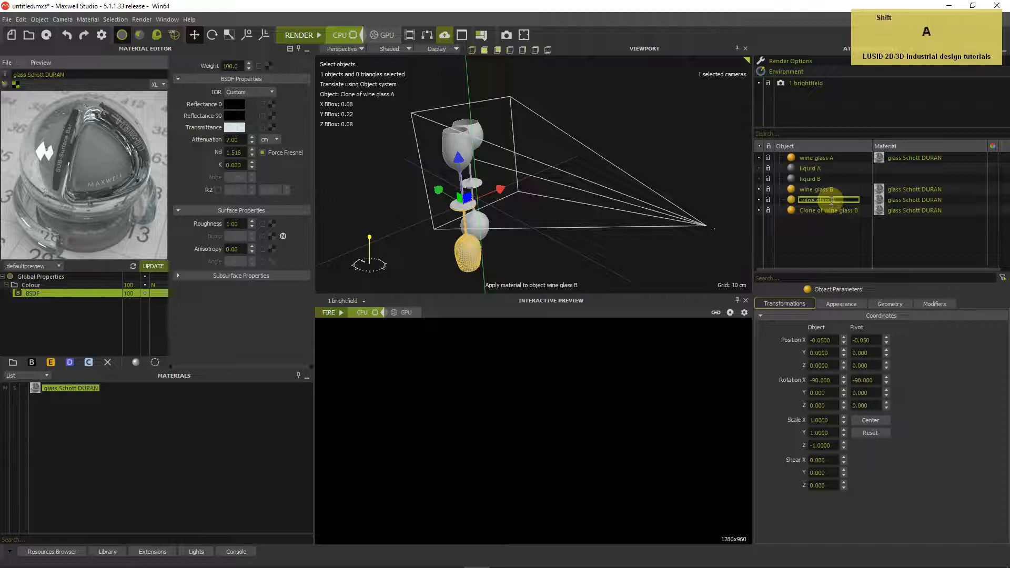
pyautogui.write(' reflected')
pyautogui.press('Return')
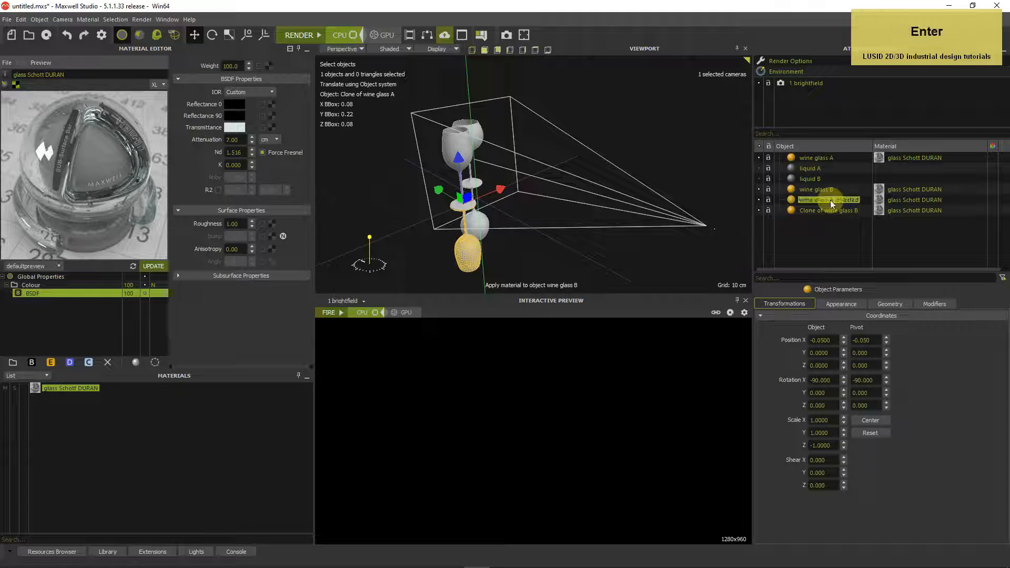
pyautogui.click(829, 211)
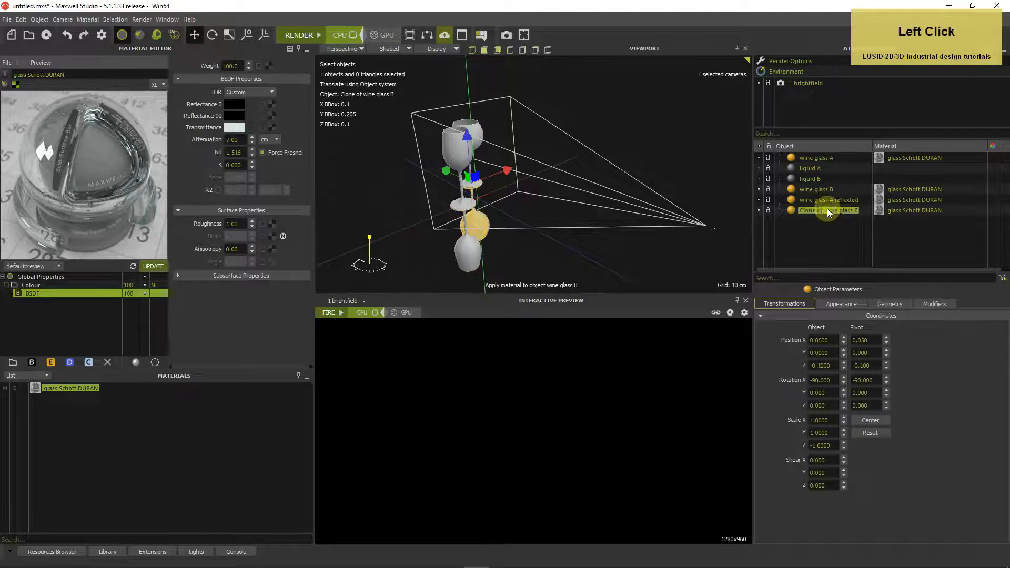
pyautogui.doubleClick(828, 211)
pyautogui.write('wine glass B reflected')
pyautogui.press('Return')
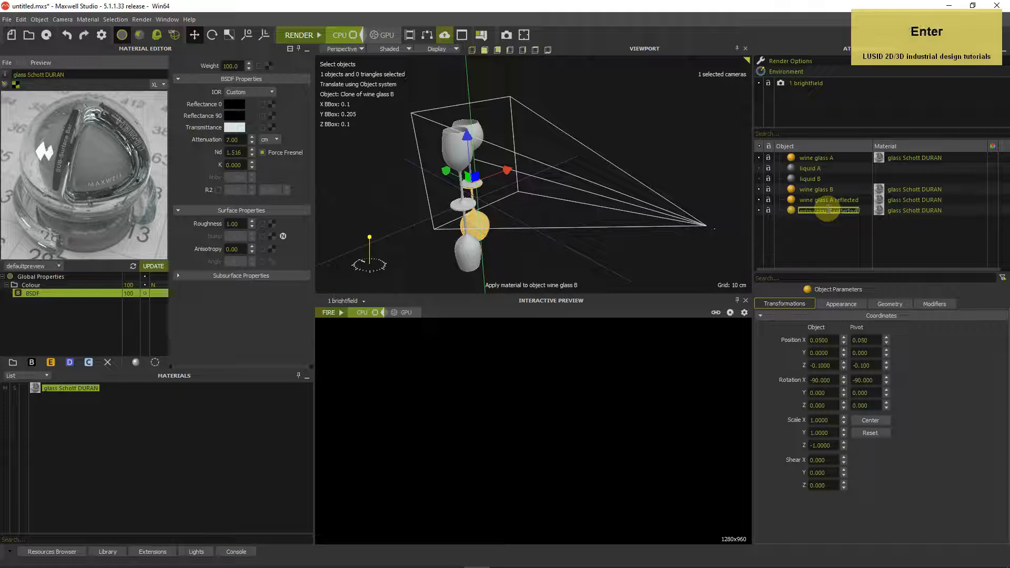
# - Add a 1x1 plane primitive from the standard library to the scene
pyautogui.moveTo(614, 210)
pyautogui.keyDown('alt'); pyautogui.mouseDown()
pyautogui.moveTo(552, 207)
pyautogui.moveTo(627, 209)
pyautogui.mouseUp(); pyautogui.keyUp('alt')
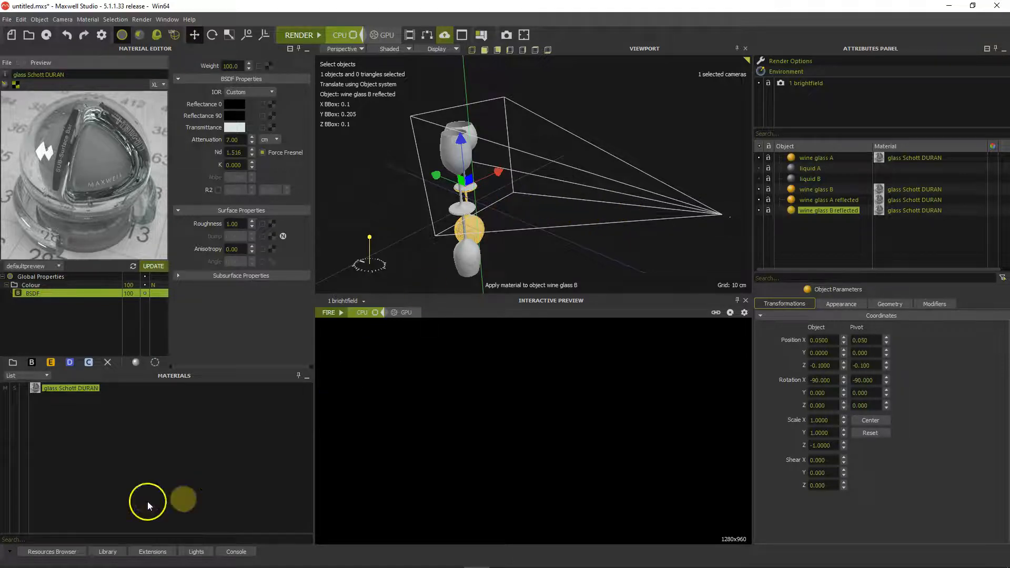
pyautogui.click(108, 551)
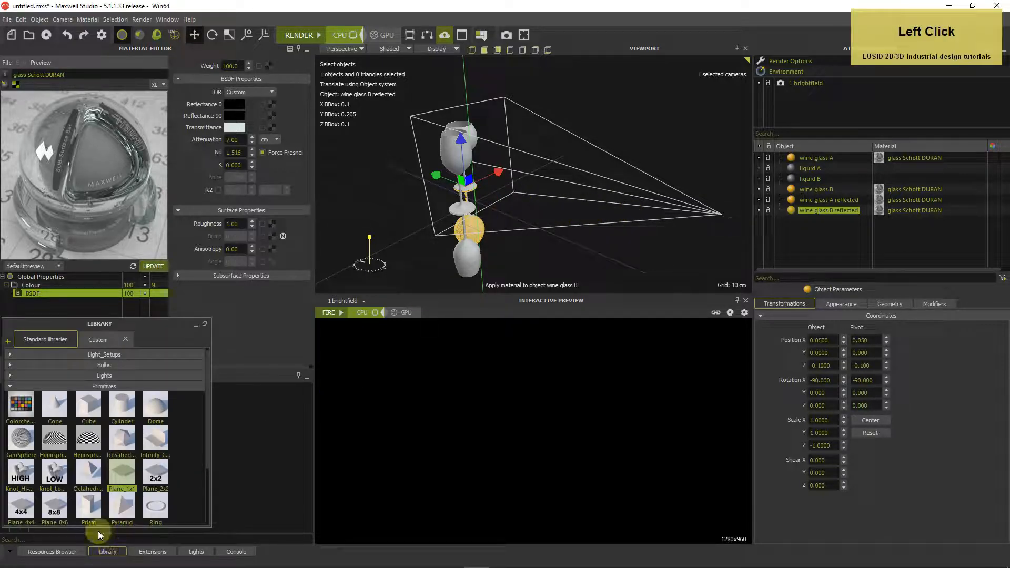
pyautogui.moveTo(119, 469); pyautogui.dragTo(527, 207)
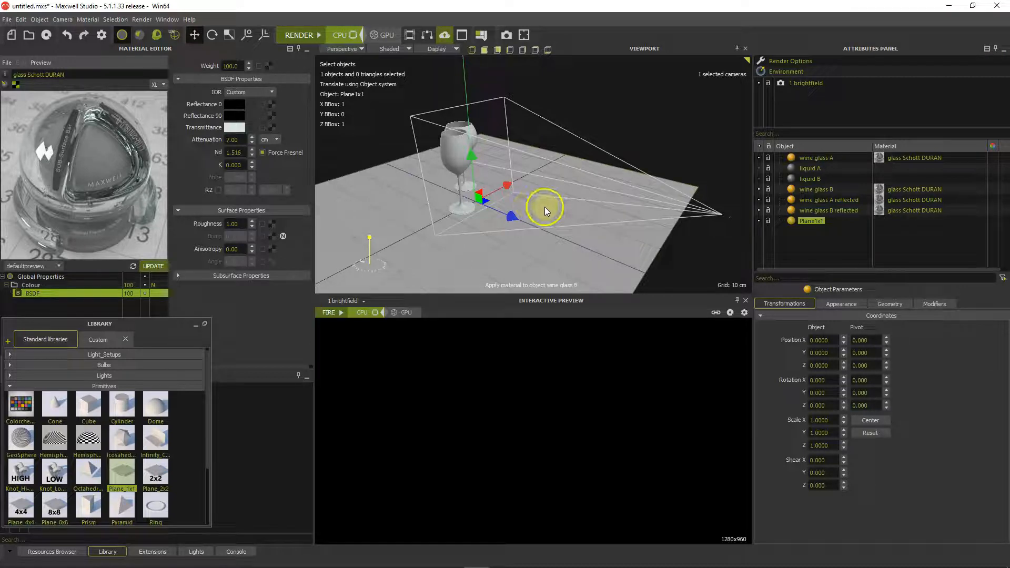
# - Turn on the display of the 1x1 plane's normals and close the library
pyautogui.click(841, 304)
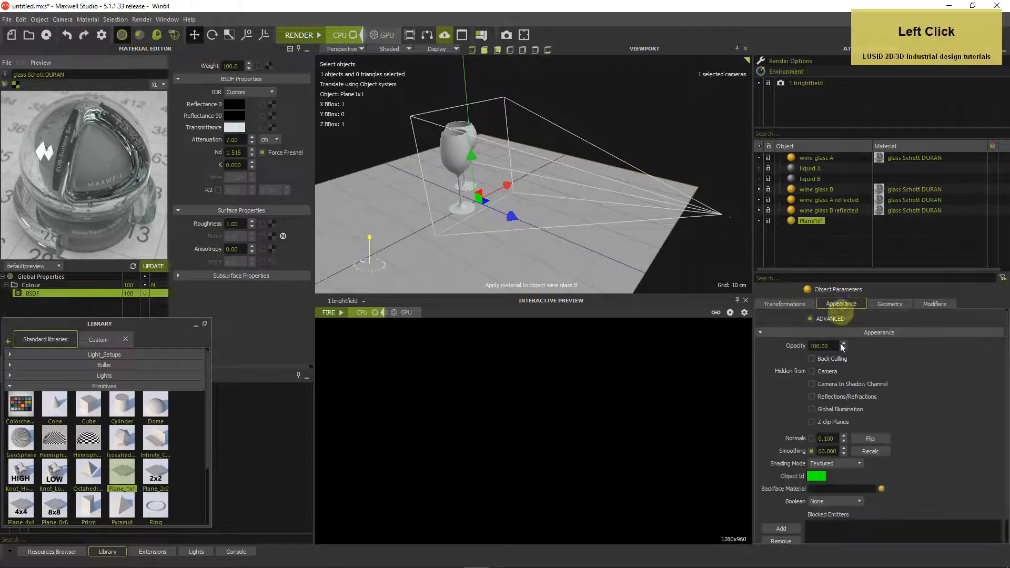
pyautogui.click(812, 438)
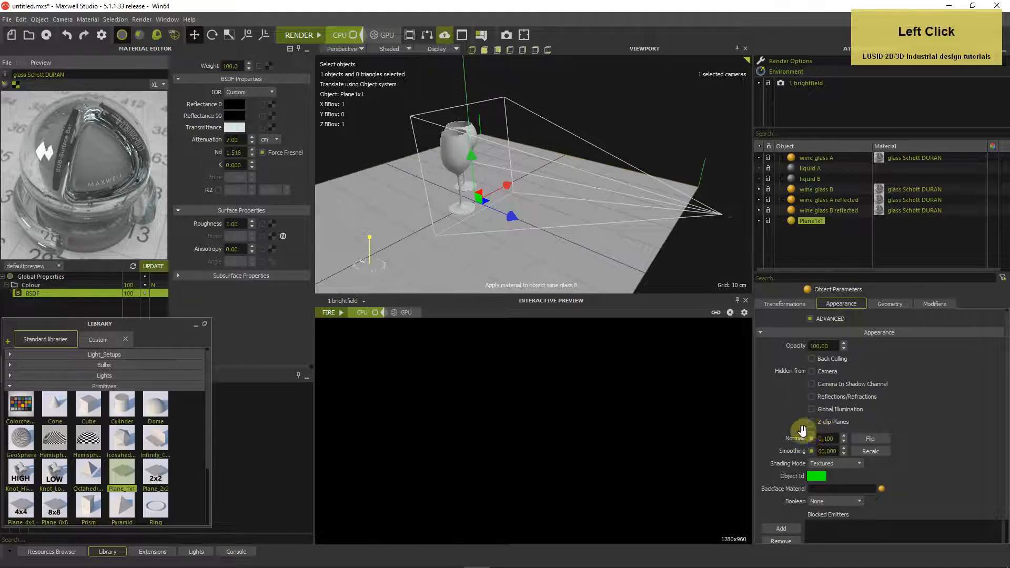
pyautogui.scroll(-3, 704, 219)
pyautogui.click(637, 225)
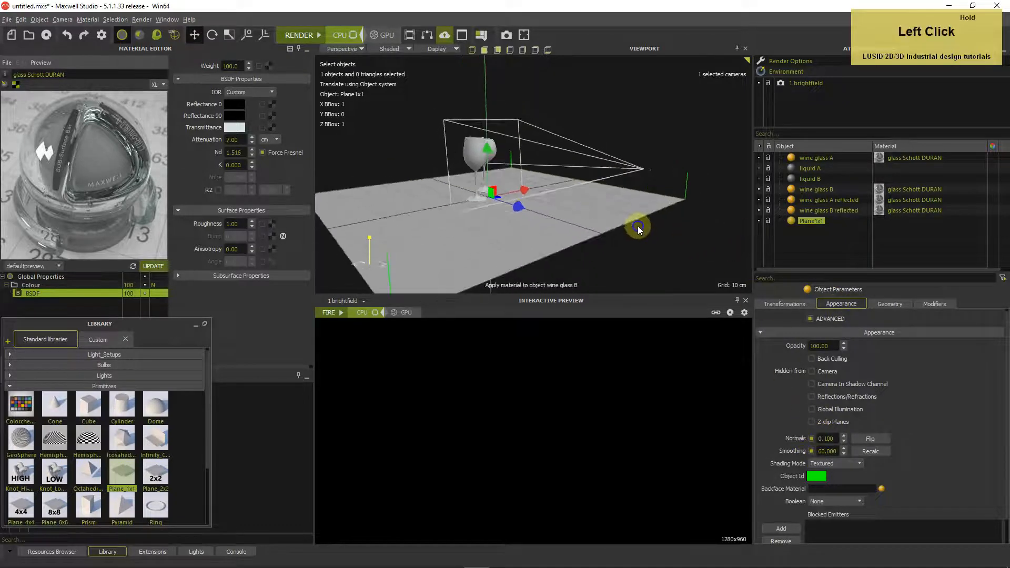
pyautogui.click(195, 327)
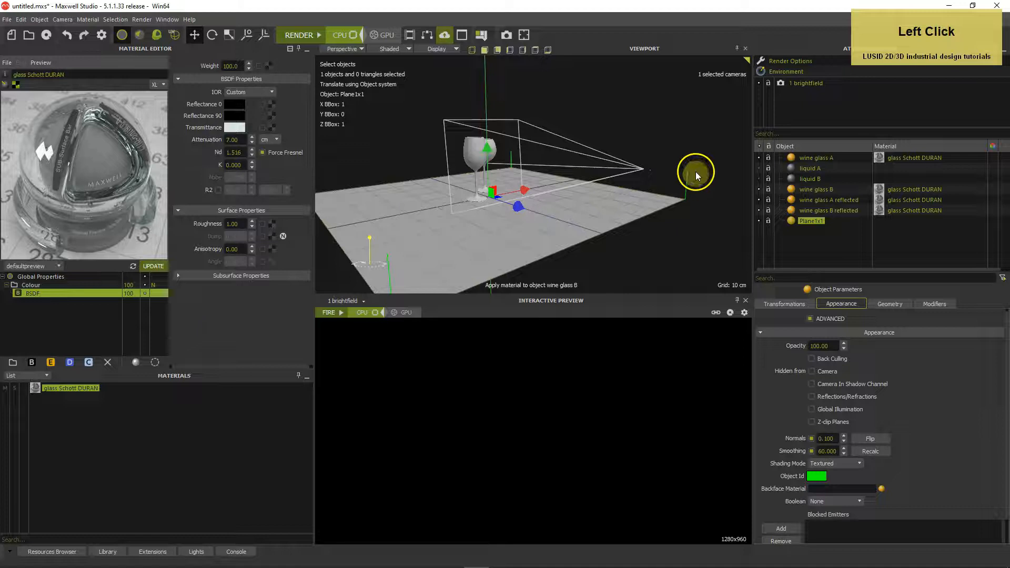
# - Move the 1x1 plane to Y position 0.25 and Z position -0.6
pyautogui.moveTo(670, 227); pyautogui.dragTo(627, 235)
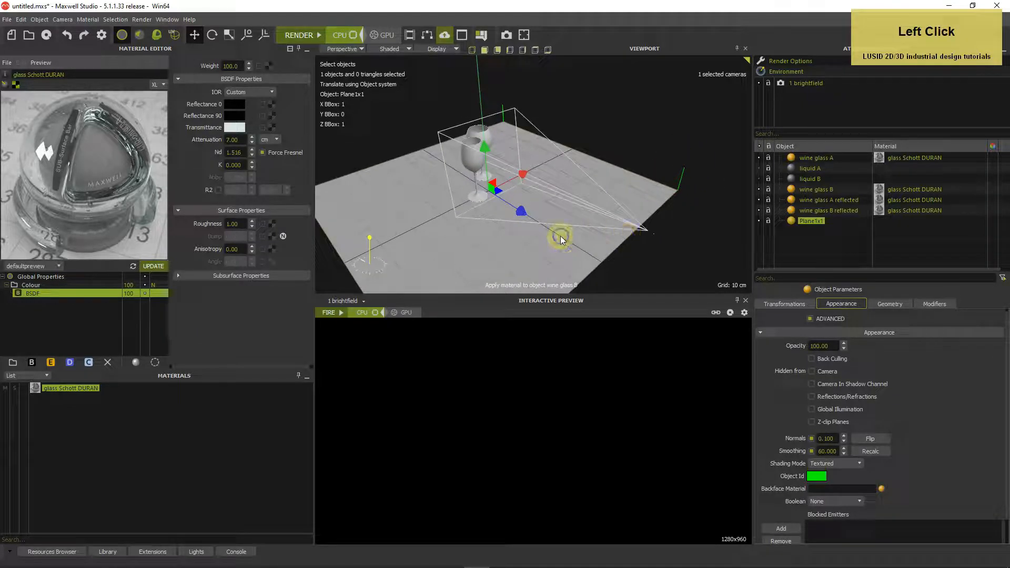
pyautogui.press('c')
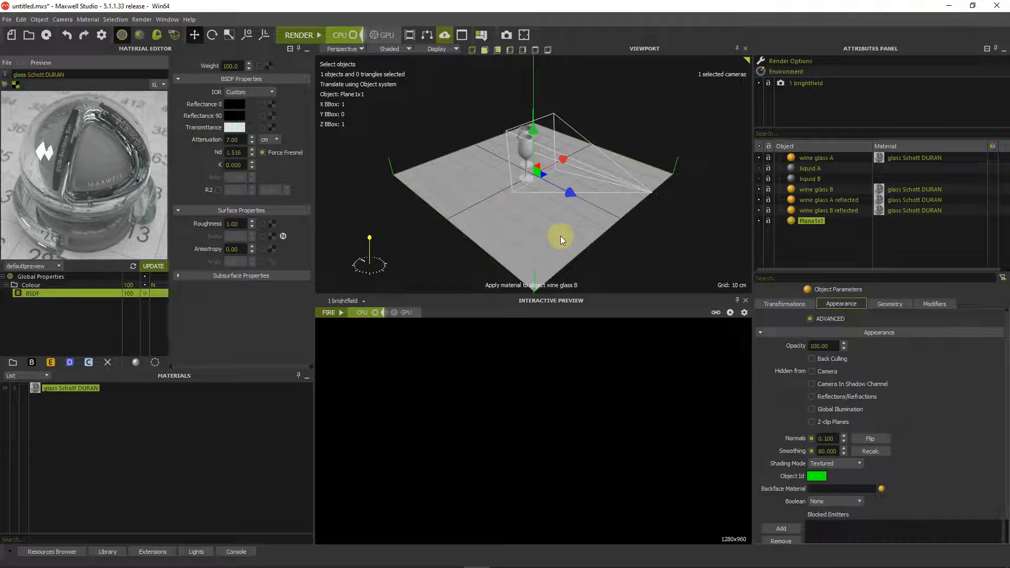
pyautogui.click(777, 302)
pyautogui.click(839, 353)
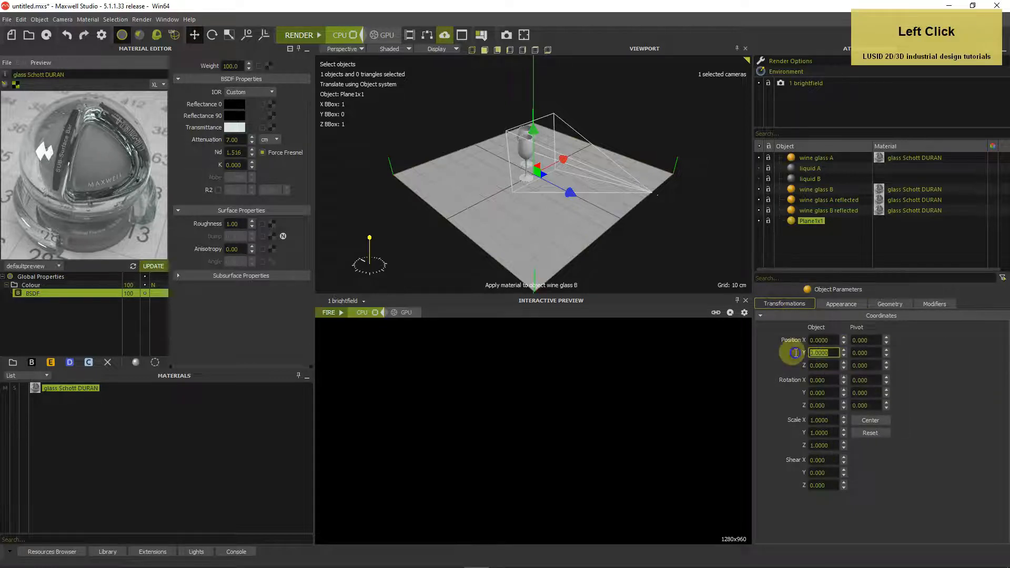
pyautogui.write('0.25')
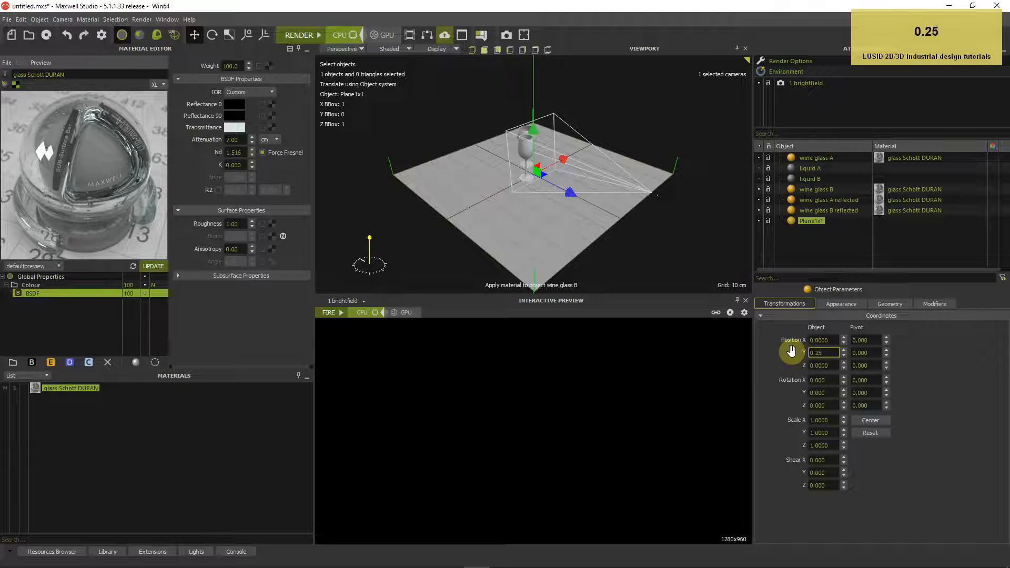
pyautogui.press('Return')
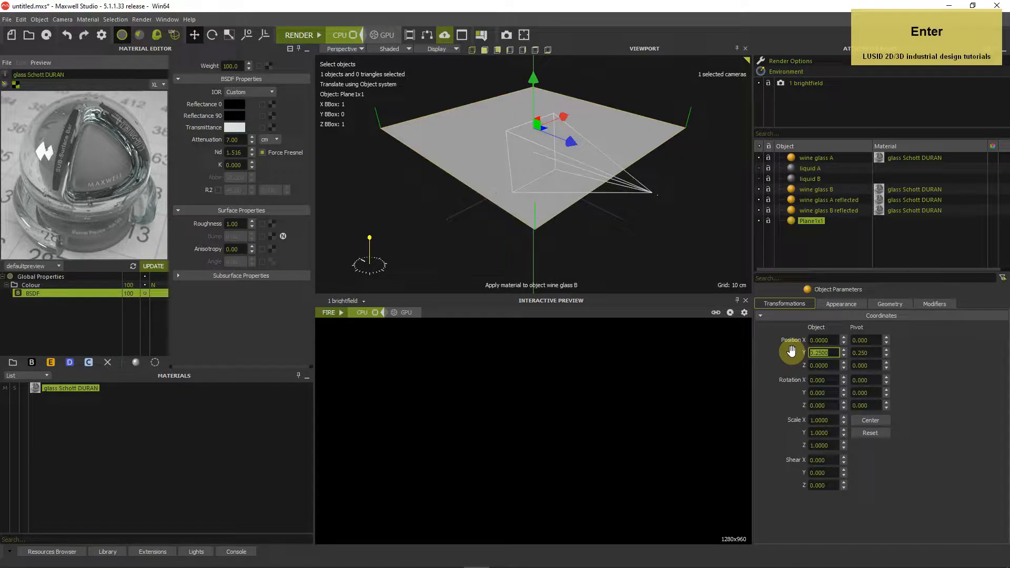
pyautogui.moveTo(834, 365); pyautogui.dragTo(806, 369)
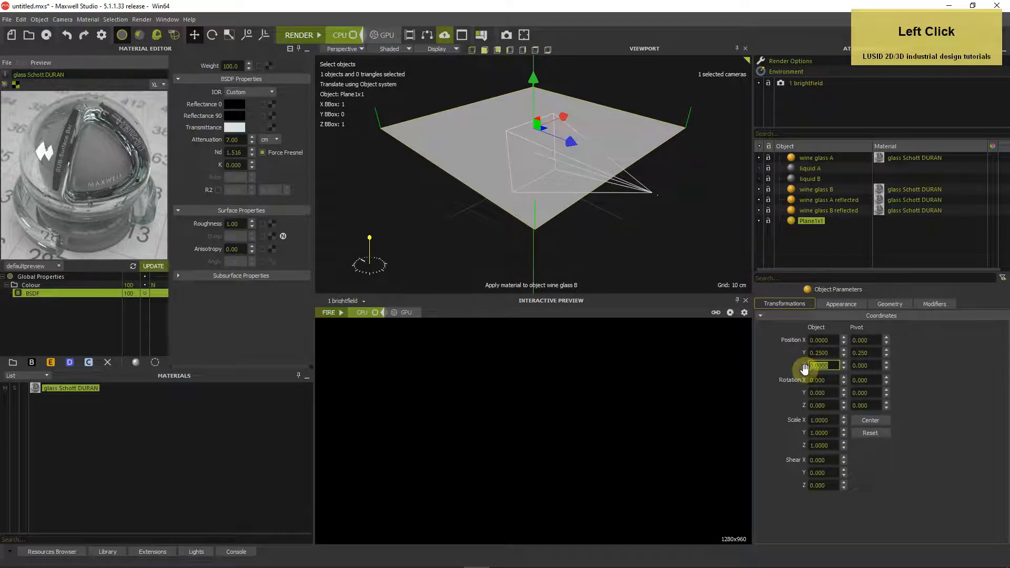
pyautogui.write('-0.6')
pyautogui.press('Return')
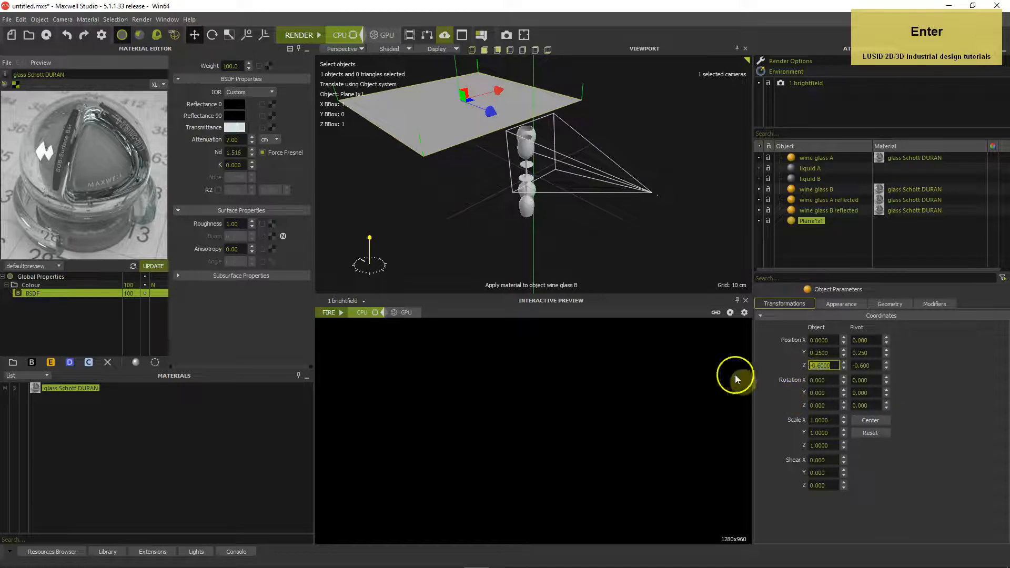
# - Rotate the 1x1 plane 90 degrees about X so it stands upright behind the wine glasses
pyautogui.moveTo(600, 211)
pyautogui.keyDown('alt'); pyautogui.mouseDown()
pyautogui.moveTo(608, 187)
pyautogui.moveTo(592, 221)
pyautogui.mouseUp(); pyautogui.keyUp('alt')
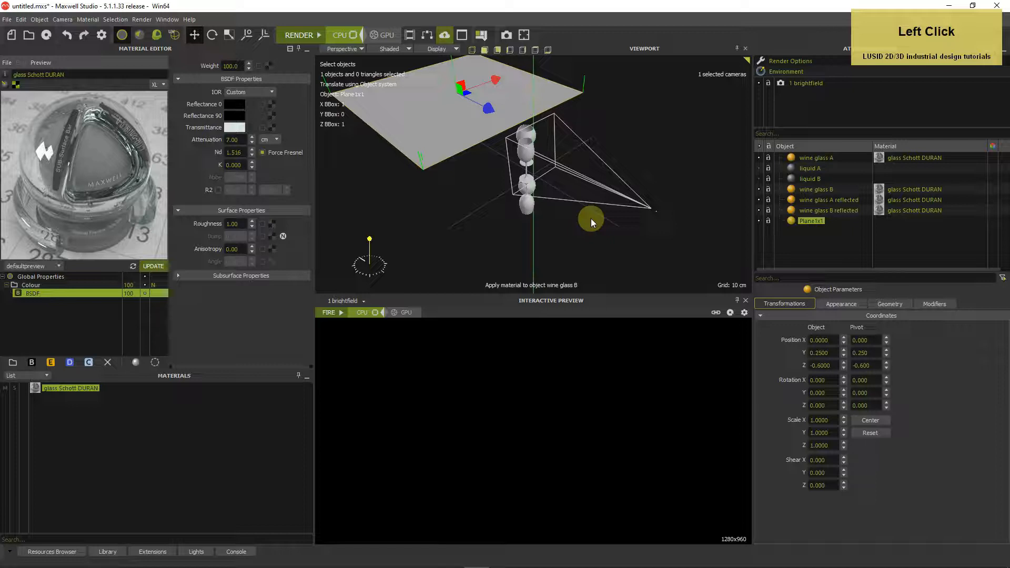
pyautogui.click(818, 380)
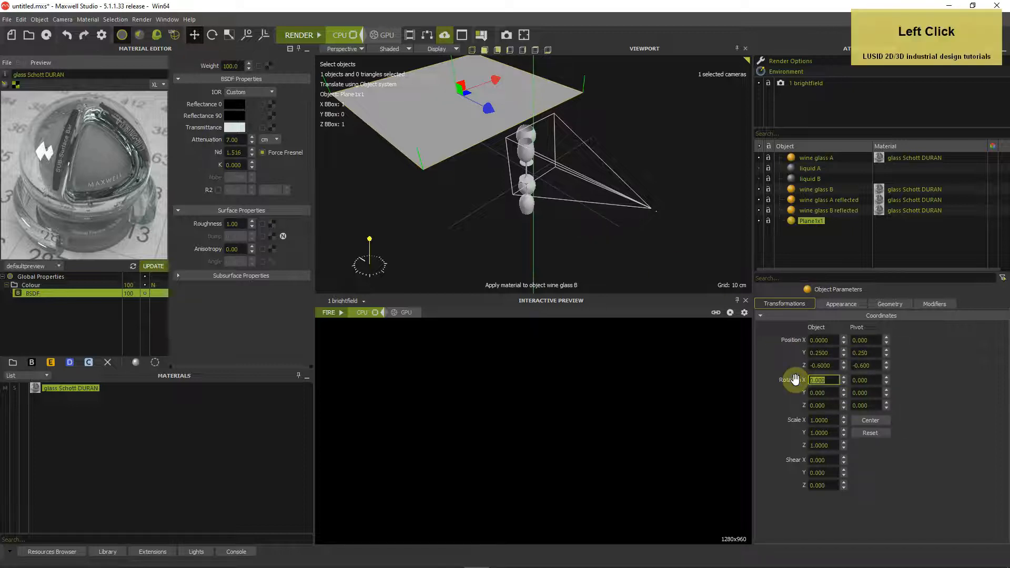
pyautogui.write('90')
pyautogui.press('Return')
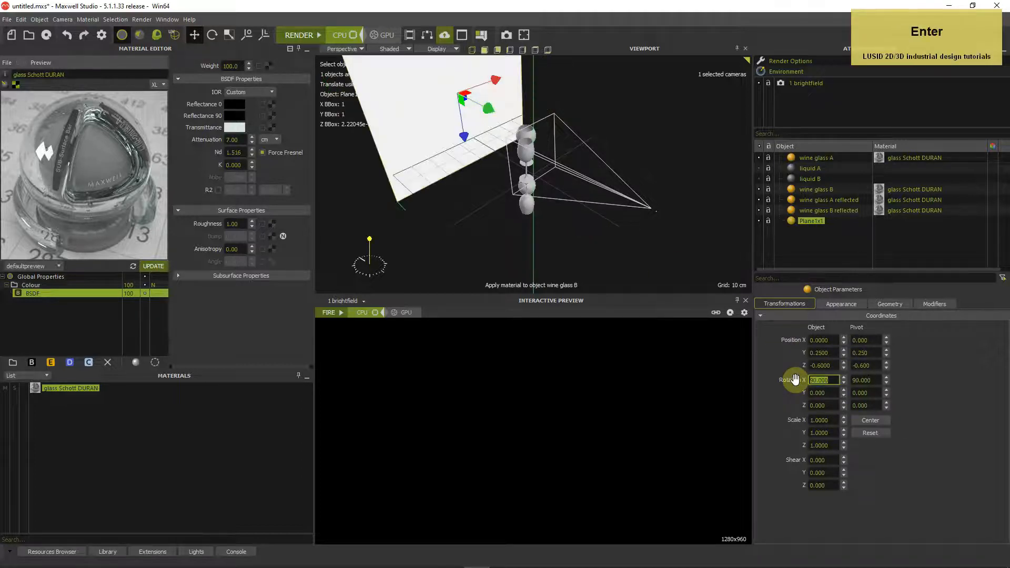
pyautogui.keyDown('alt'); pyautogui.moveTo(603, 167); pyautogui.dragTo(607, 202, button='middle'); pyautogui.keyUp('alt')
pyautogui.keyDown('alt'); pyautogui.moveTo(608, 203); pyautogui.dragTo(582, 176); pyautogui.keyUp('alt')
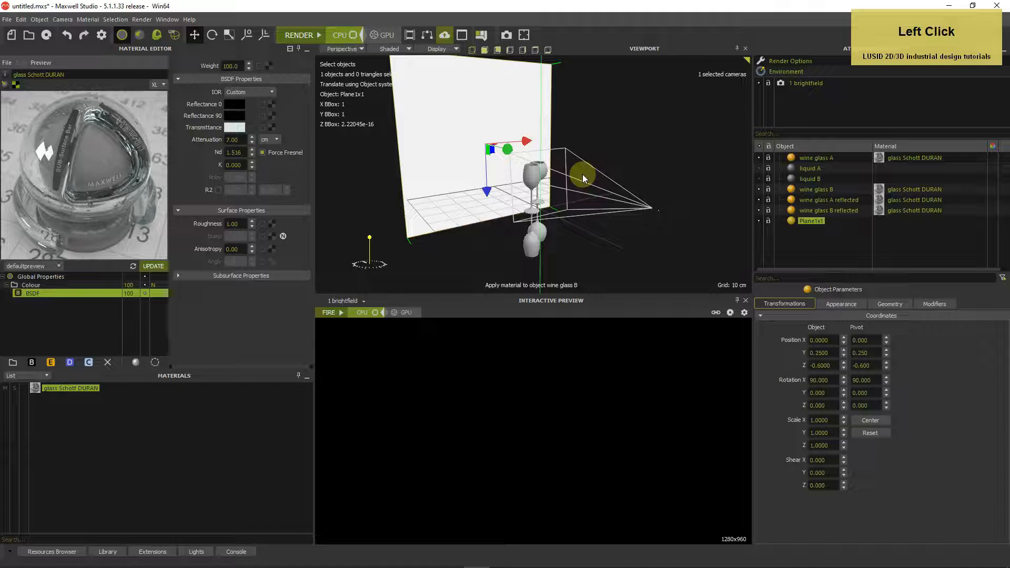
# - Rename the 1x1 plane as "1 soft box"
pyautogui.doubleClick(807, 222)
pyautogui.write('1 soft')
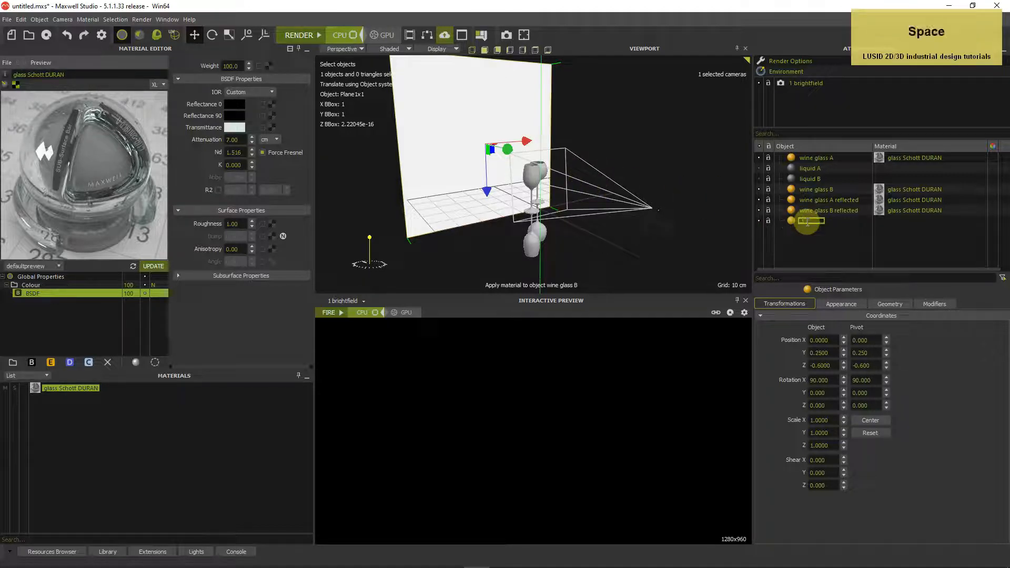
pyautogui.write(' box')
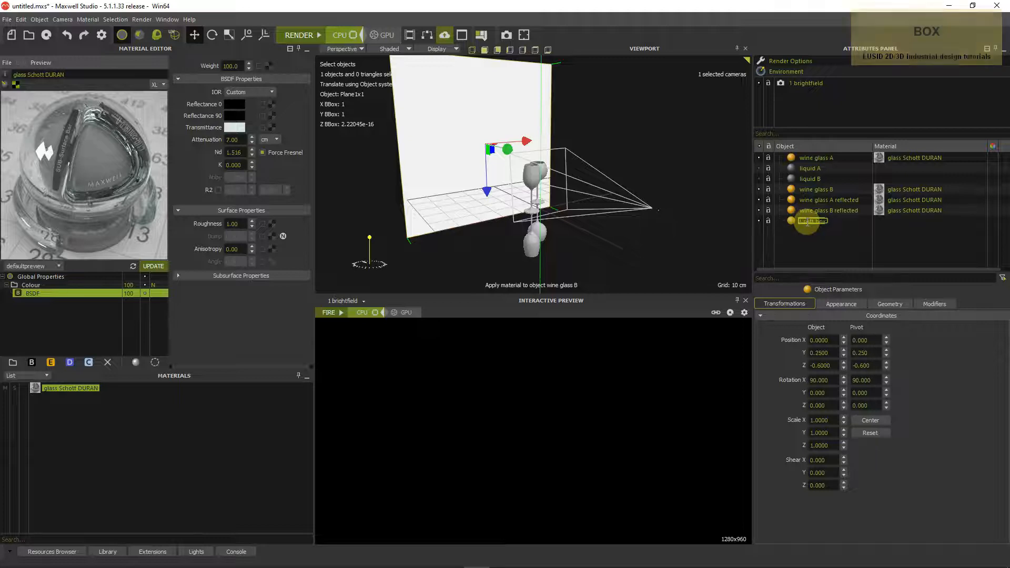
pyautogui.press('Return')
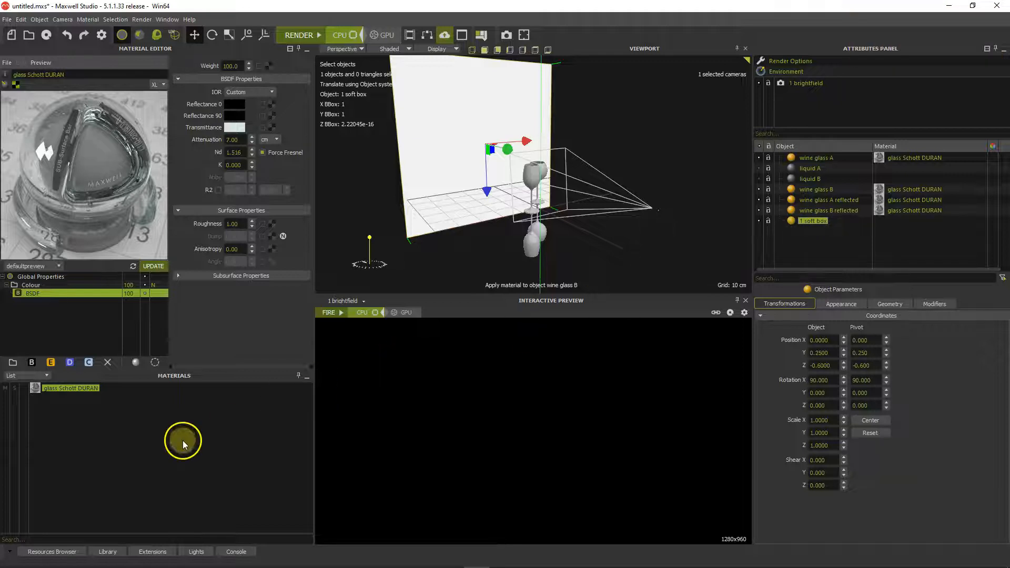
# - Create a new Emitter material and set its emission to HDR Image
pyautogui.rightClick(177, 419)
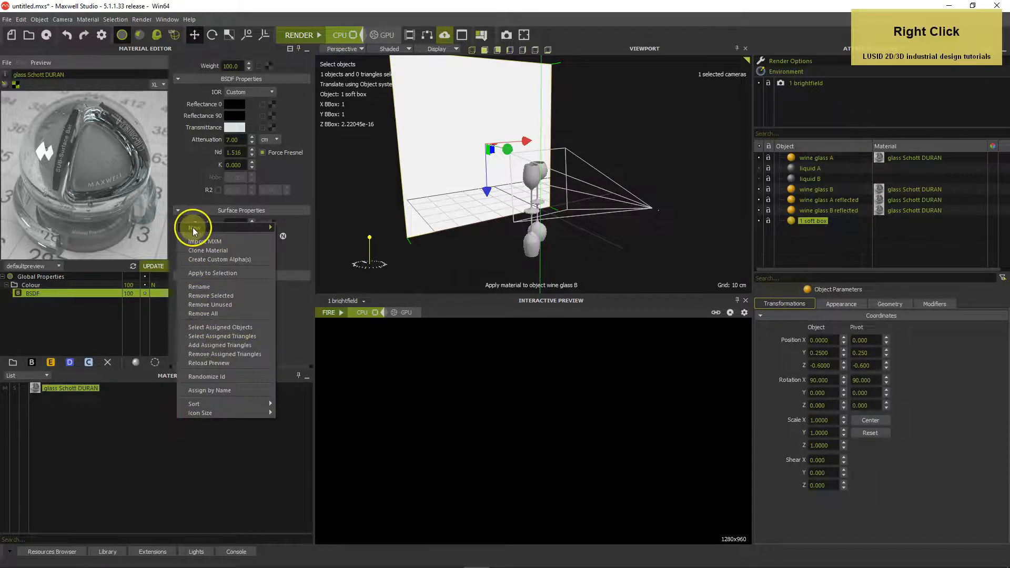
pyautogui.moveTo(193, 227)
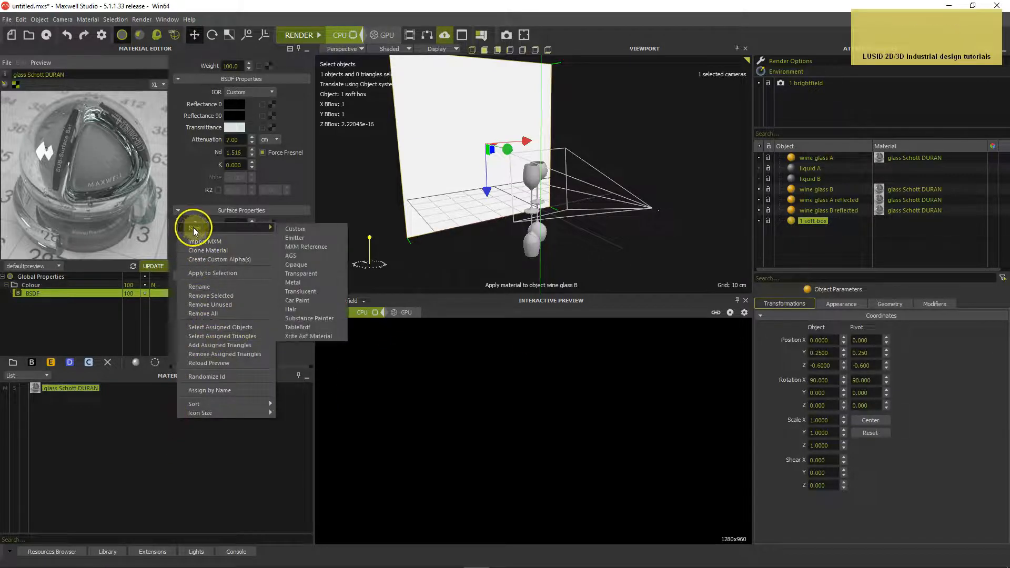
pyautogui.click(294, 239)
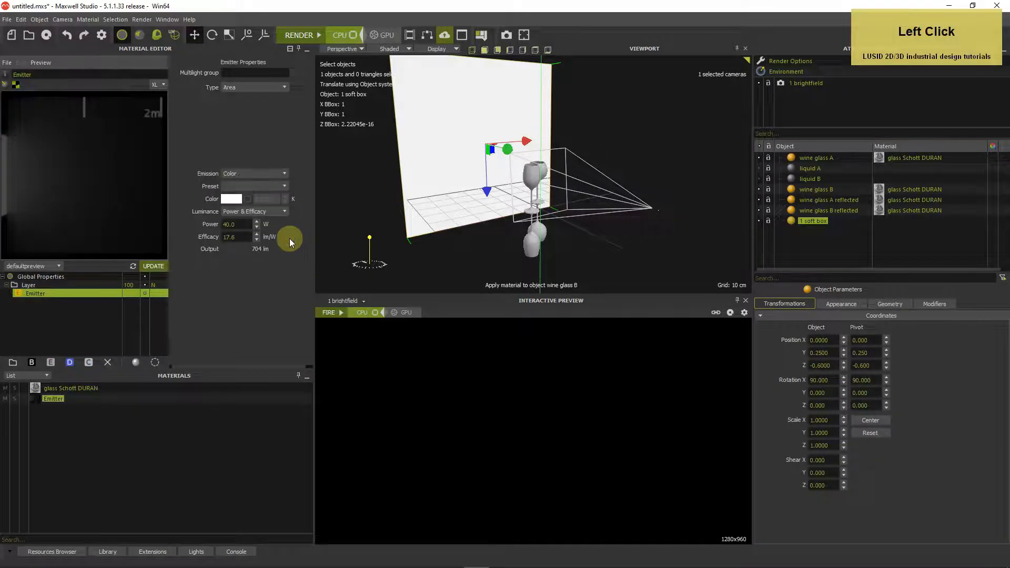
pyautogui.click(251, 173)
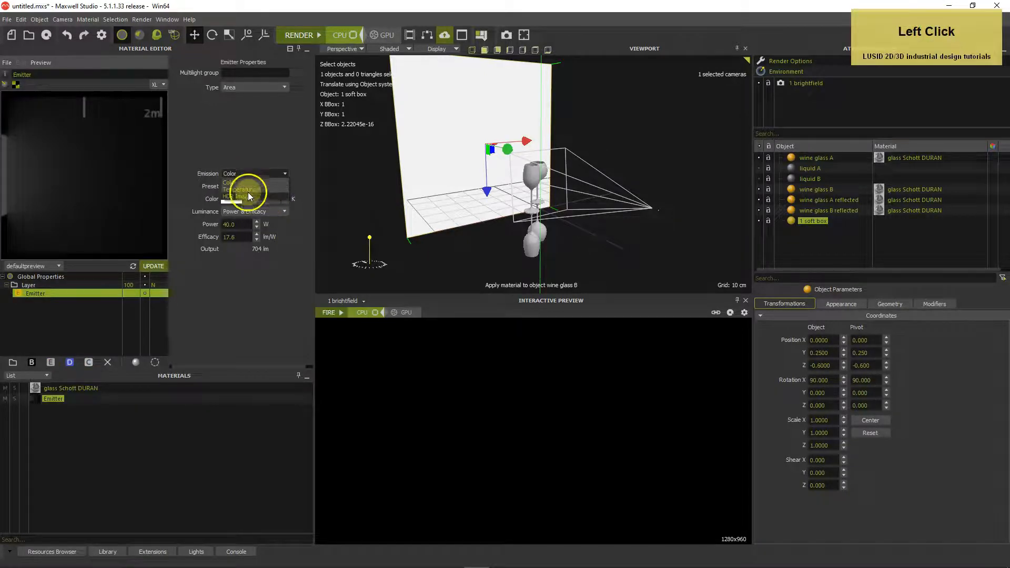
pyautogui.click(243, 196)
# - Load softbox_object_gs_darker from the softbox_object folder of Photo studio lights - HDRI Volume 3 as the emitter's image
pyautogui.click(226, 185)
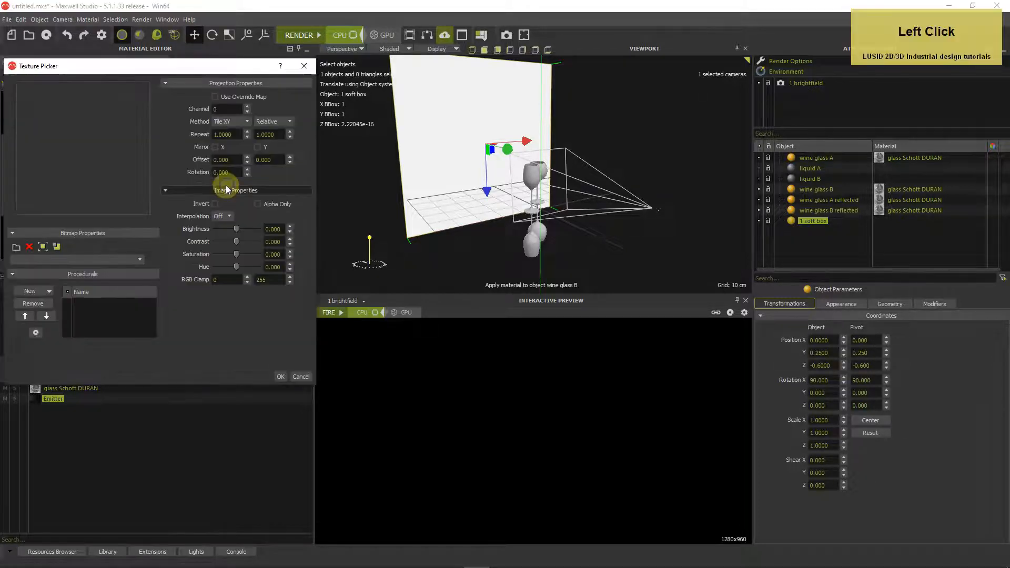
pyautogui.click(18, 246)
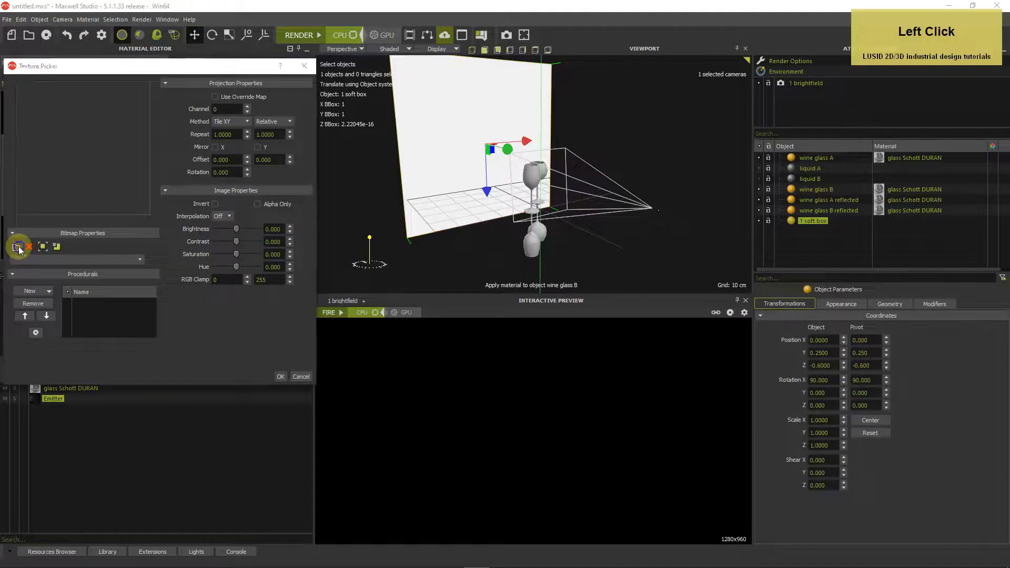
pyautogui.click(301, 55)
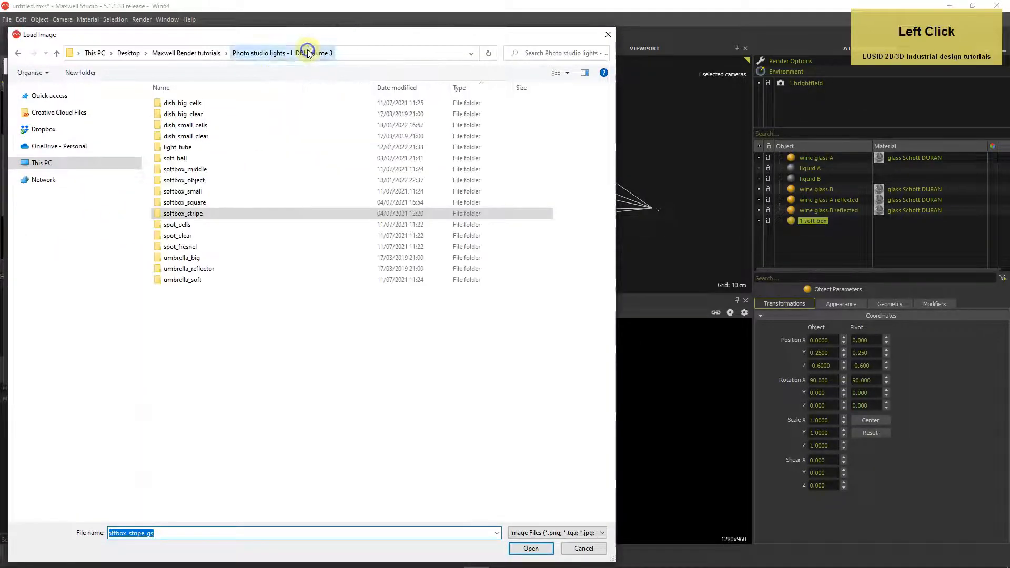
pyautogui.doubleClick(254, 180)
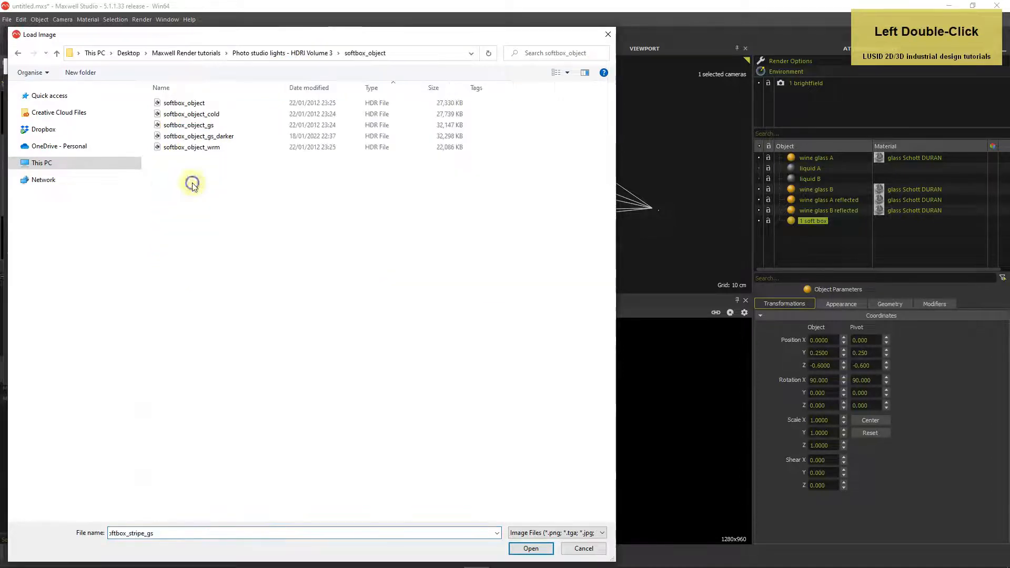
pyautogui.doubleClick(193, 136)
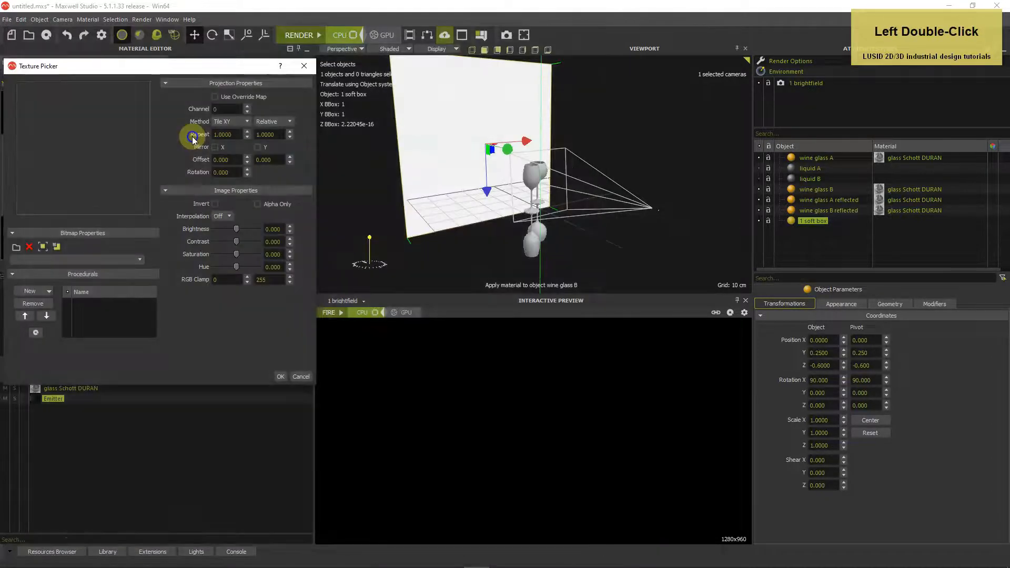
# - Set the emitter texture's rotation to 90 and accept the texture settings
pyautogui.click(208, 173)
pyautogui.write('90')
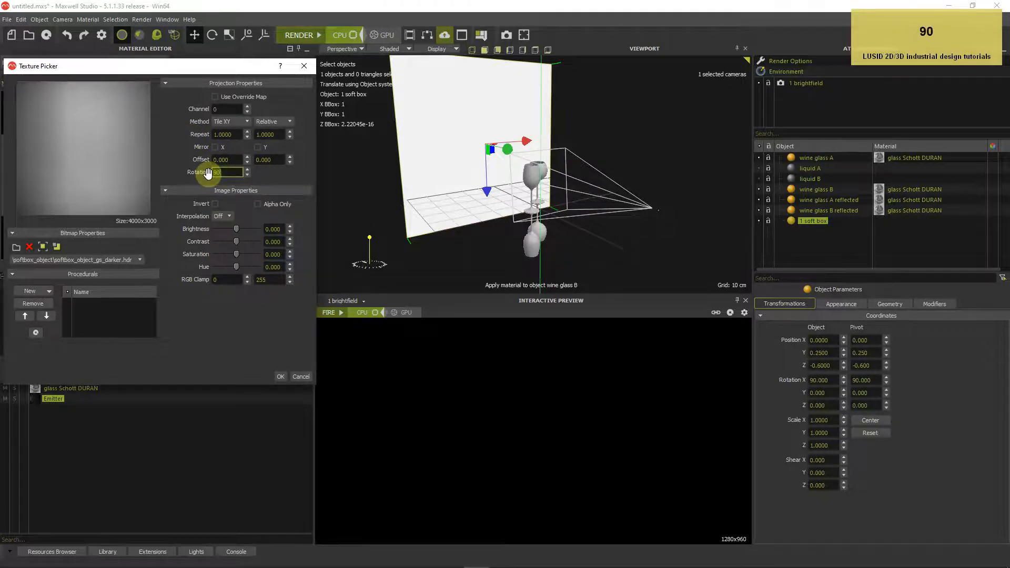
pyautogui.press('Tab')
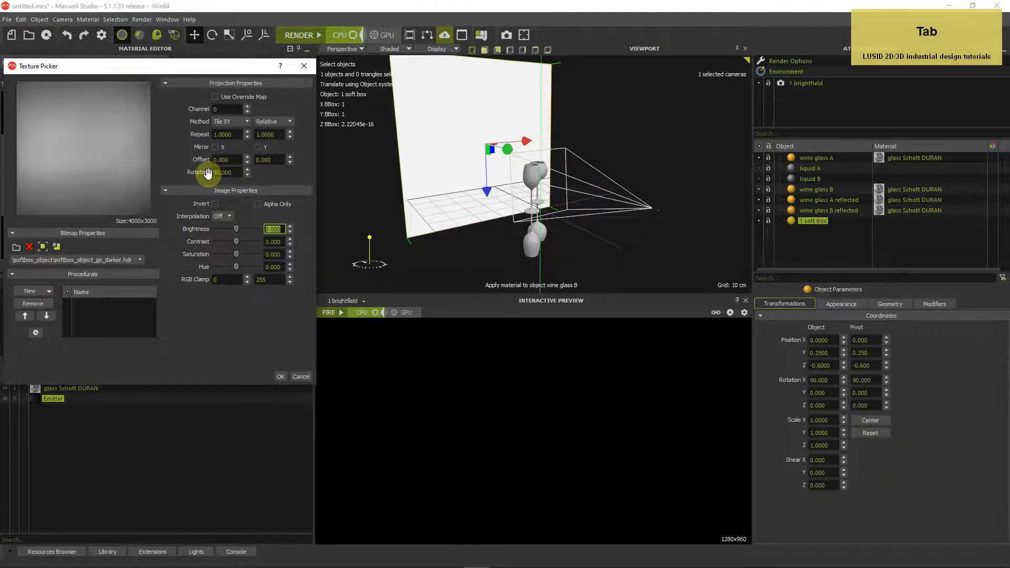
pyautogui.press('Return')
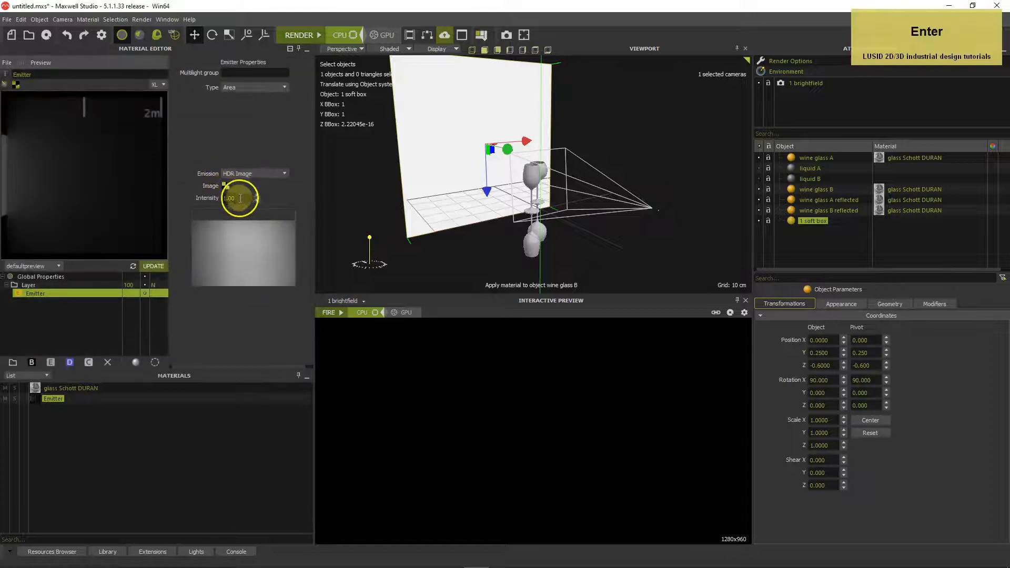
pyautogui.click(207, 199)
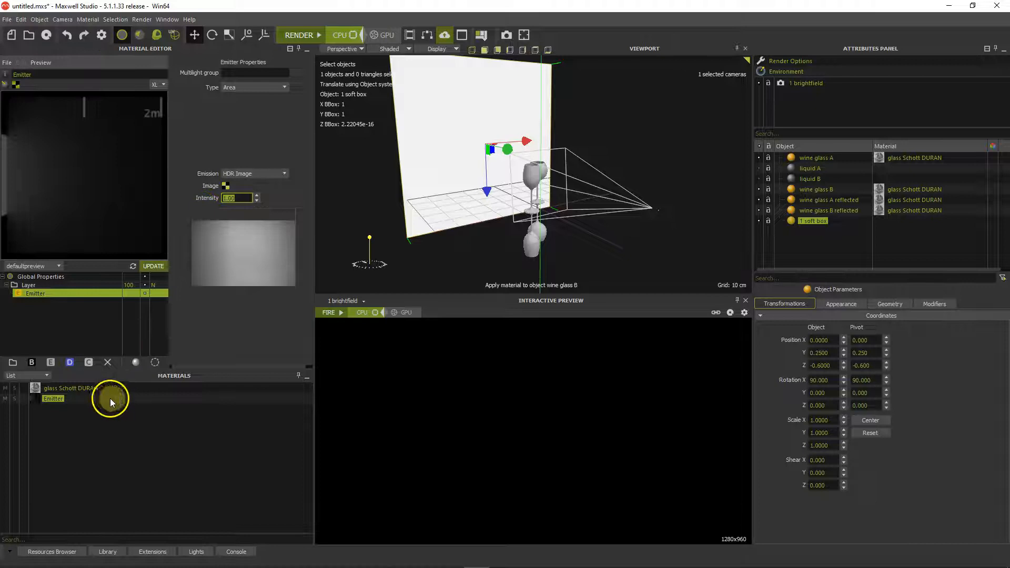
# - Rename the emitter material as "# HDRI soft box"
pyautogui.doubleClick(57, 399)
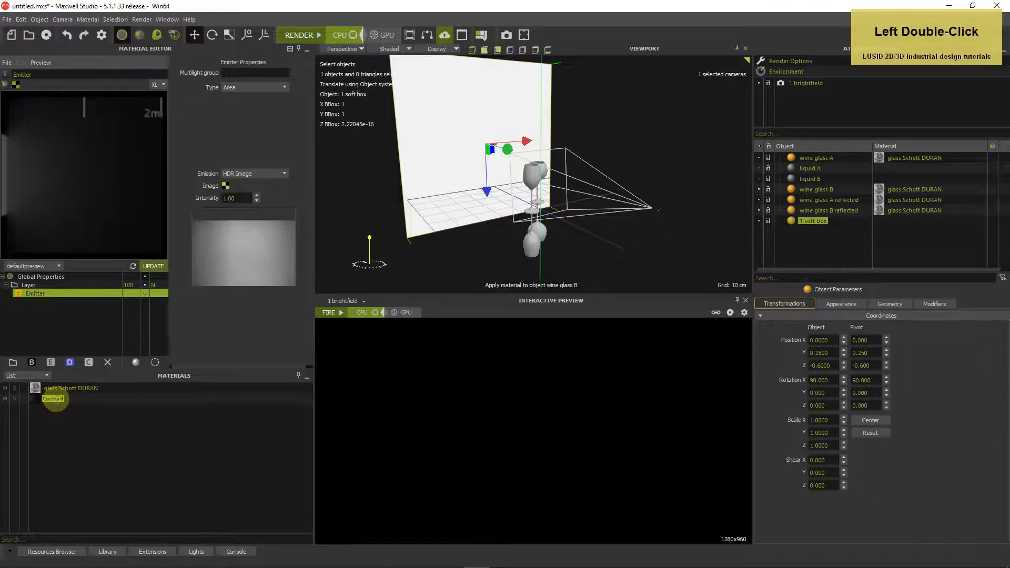
pyautogui.write('area HDRI soft')
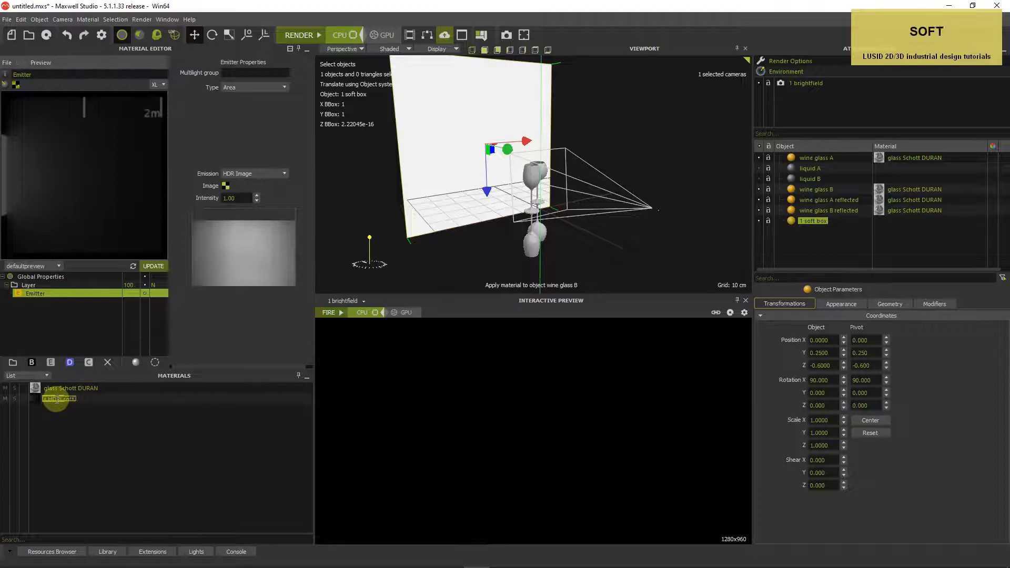
pyautogui.write(' box')
pyautogui.press('Return')
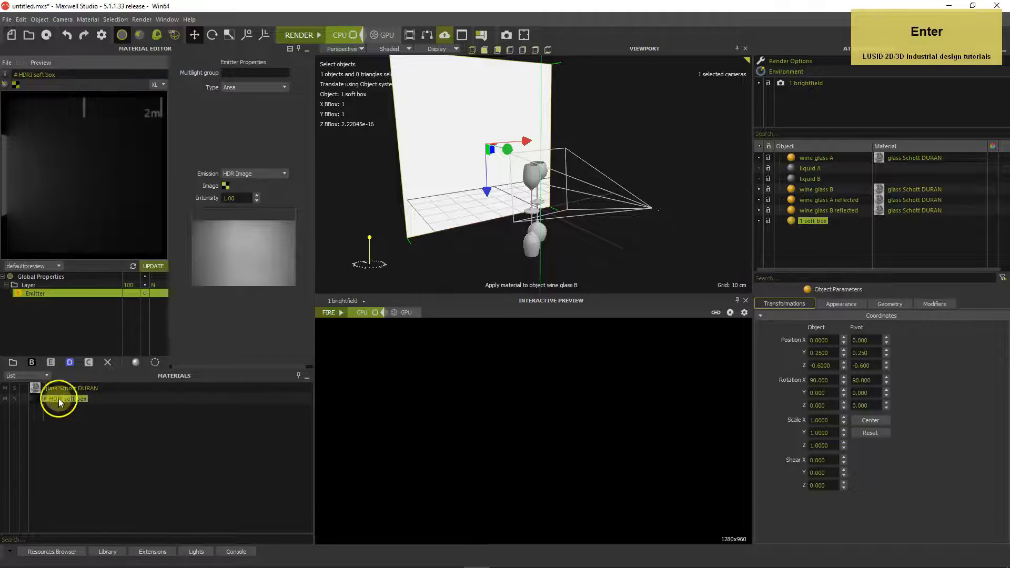
# - Apply the "# HDRI soft box" material to the 1 soft box plane and set the viewport shading to Textured
pyautogui.moveTo(38, 399); pyautogui.dragTo(461, 138)
pyautogui.click(391, 49)
pyautogui.click(396, 87)
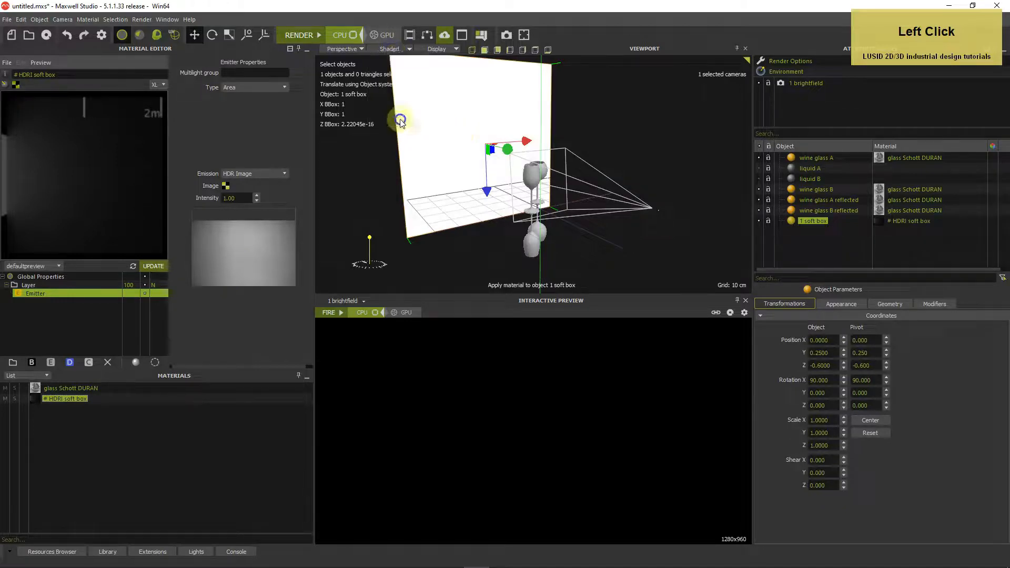
pyautogui.keyDown('alt'); pyautogui.moveTo(476, 196); pyautogui.dragTo(456, 204); pyautogui.keyUp('alt')
pyautogui.moveTo(455, 204); pyautogui.dragTo(475, 210, button='middle')
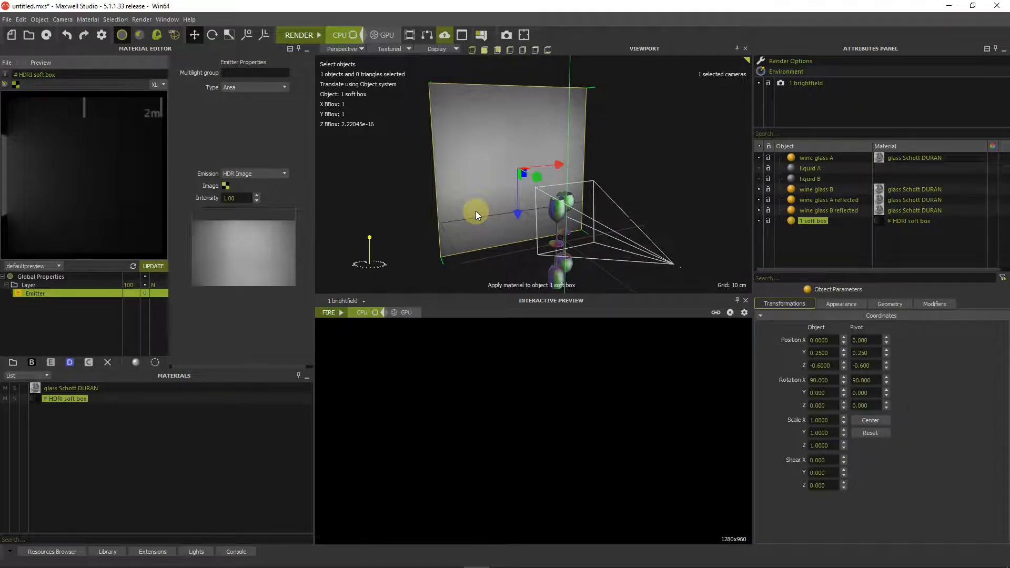
# - Clone the 1 soft box plane and set the clone's X scale to 0.5
pyautogui.click(791, 219)
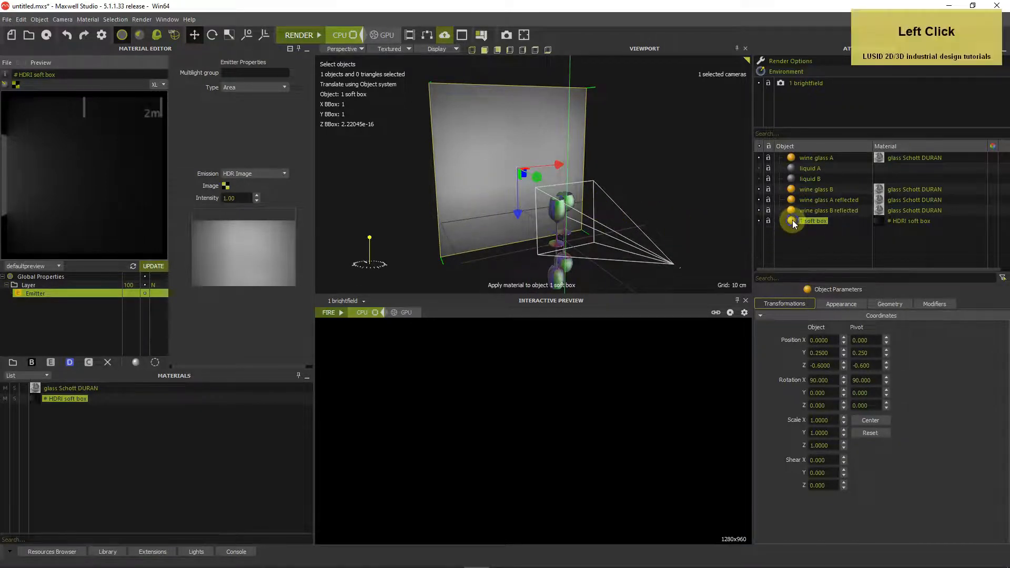
pyautogui.rightClick(792, 221)
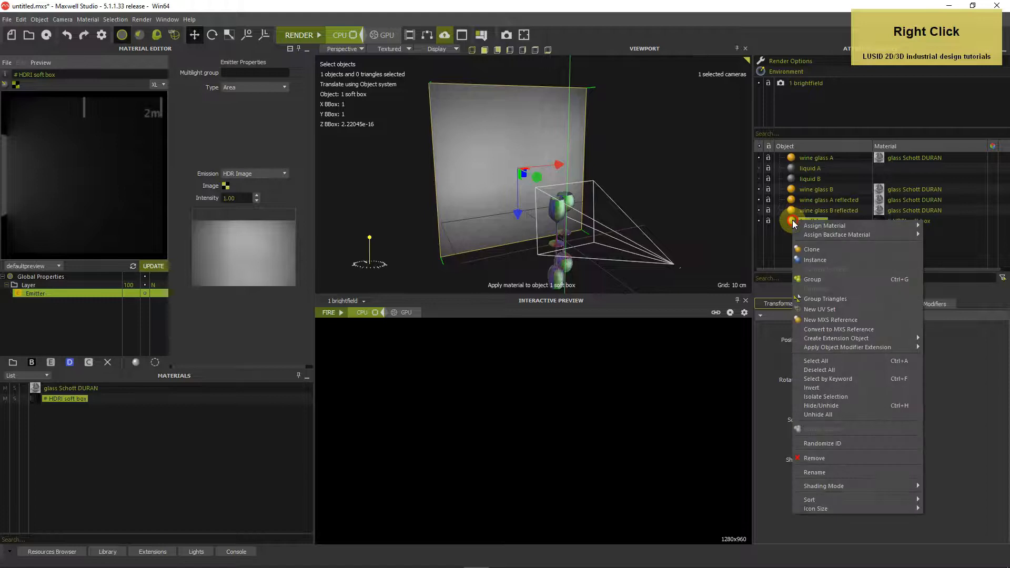
pyautogui.click(807, 251)
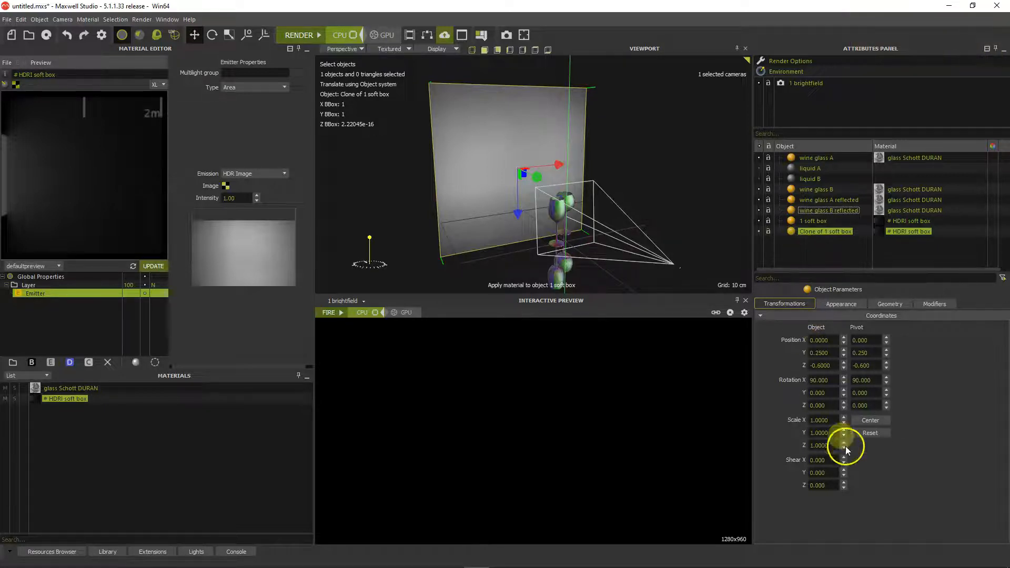
pyautogui.click(826, 419)
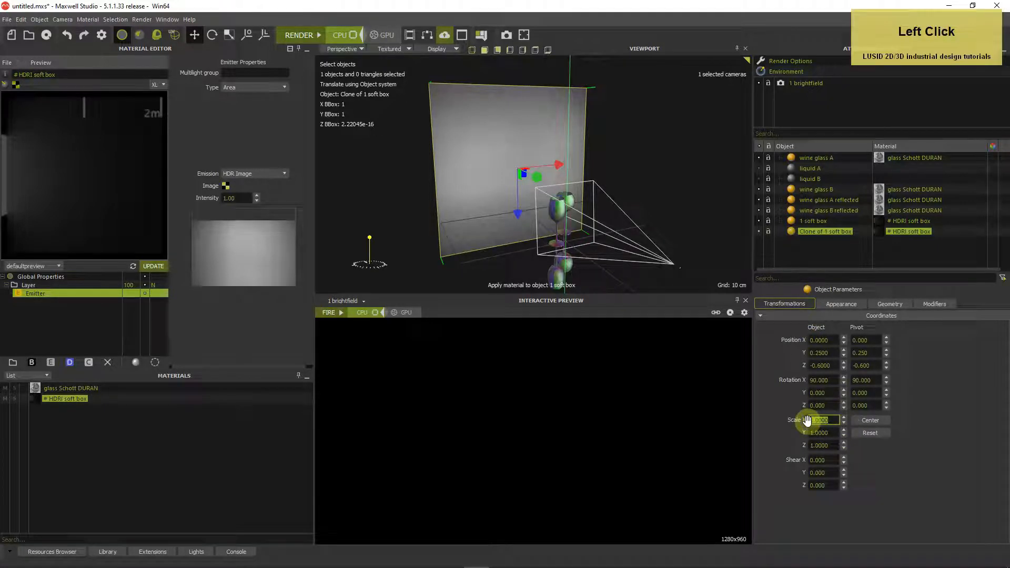
pyautogui.write('0.5')
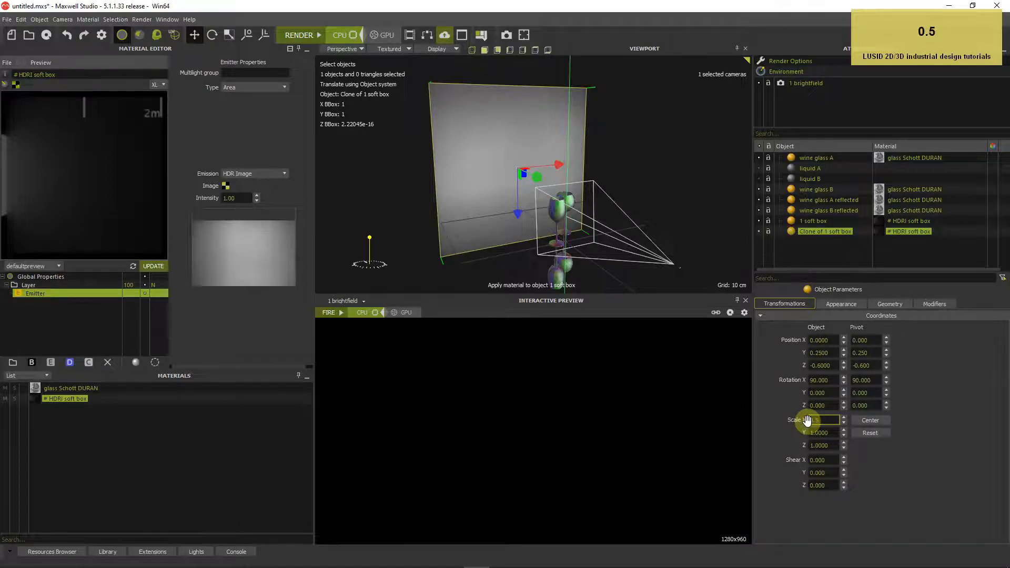
pyautogui.press('Return')
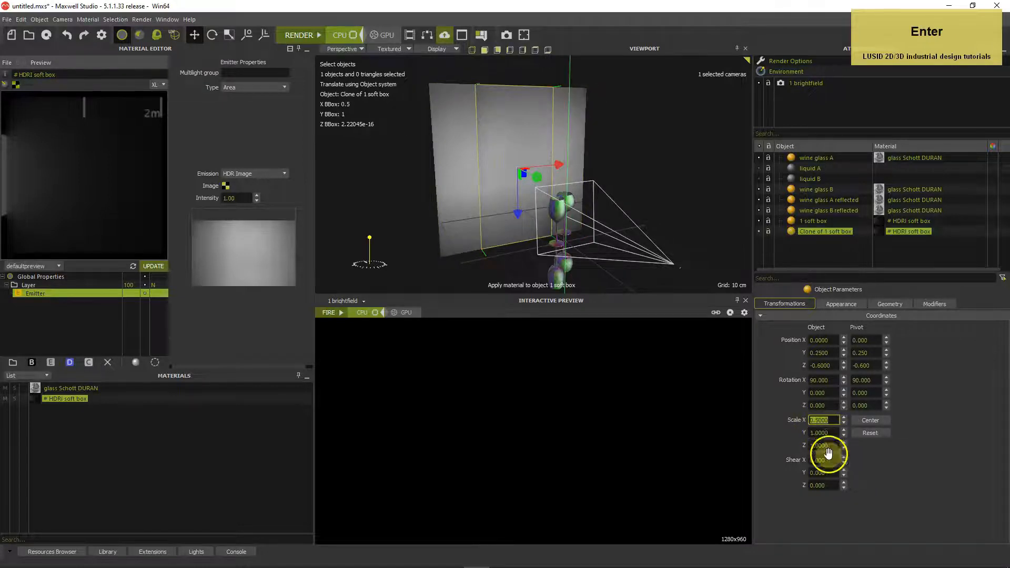
# - Move the soft box clone to position X -0.6, Y 0 and Z -0.5
pyautogui.click(835, 340)
pyautogui.write('-0.6')
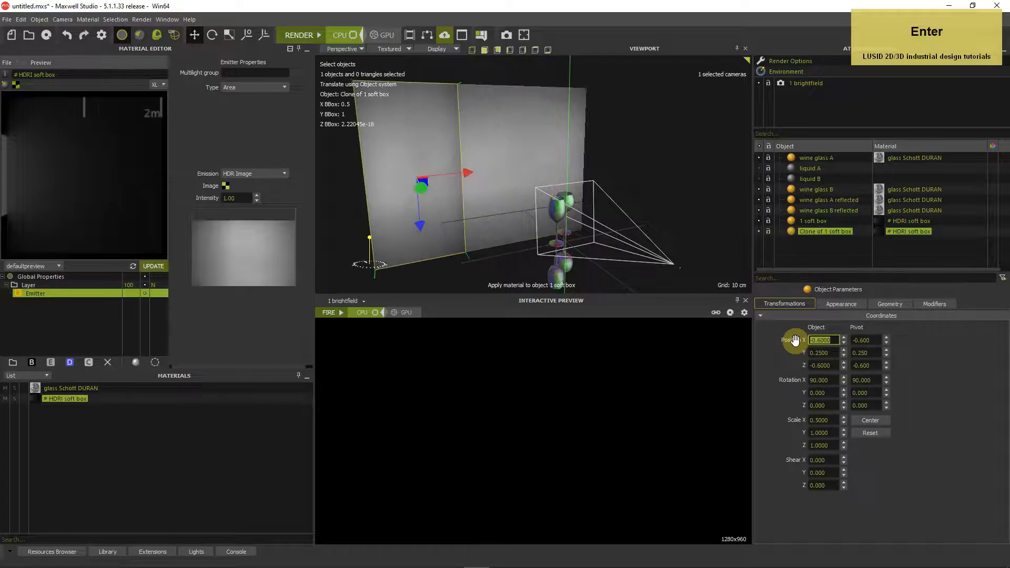
pyautogui.click(823, 351)
pyautogui.write('0')
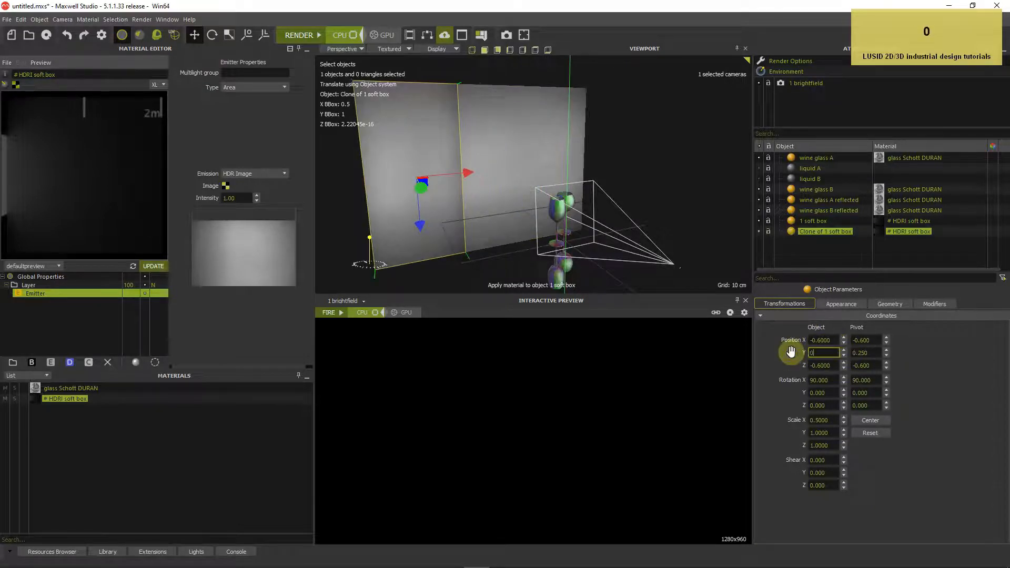
pyautogui.press('Return')
pyautogui.click(824, 365)
pyautogui.write('-')
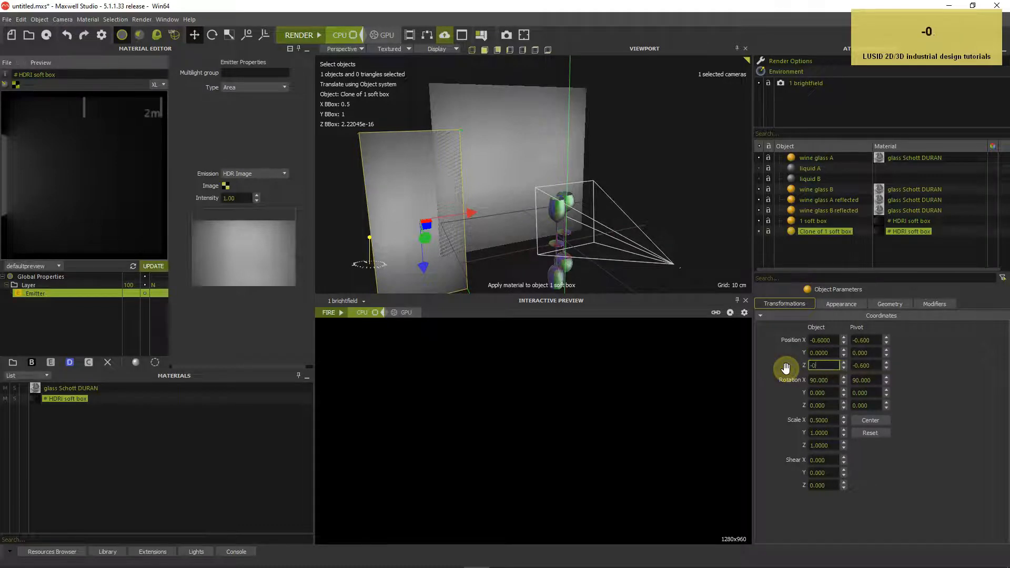
pyautogui.write('0.5')
pyautogui.press('Return')
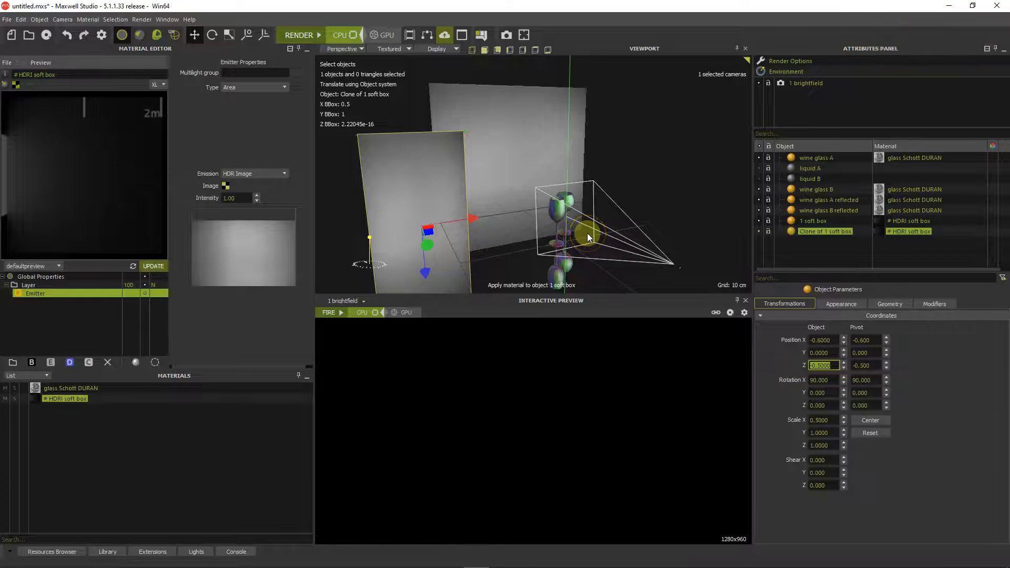
# - Rename the soft box clone as "1 bounce card left"
pyautogui.doubleClick(815, 231)
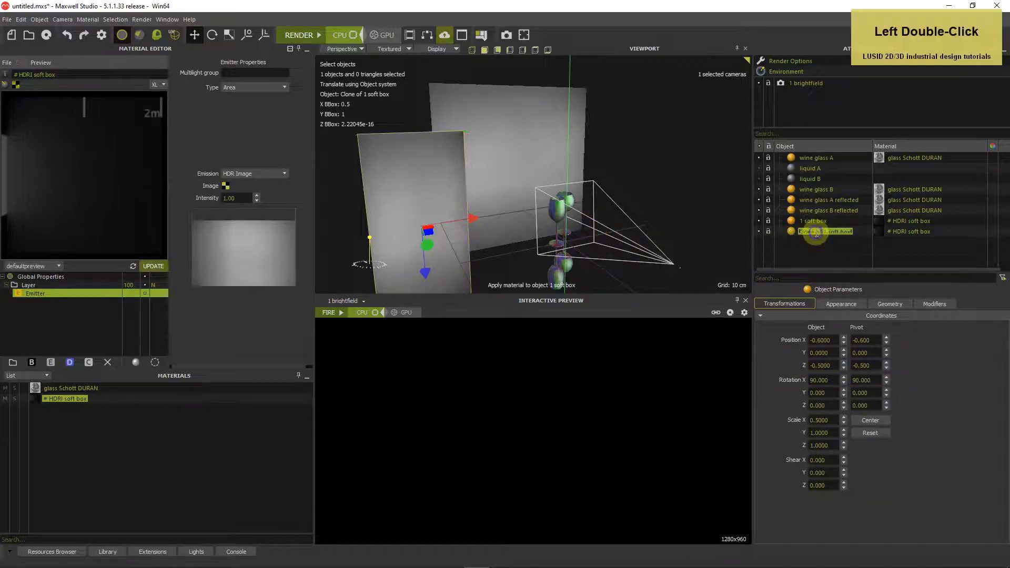
pyautogui.write('1 bounce card left')
pyautogui.press('Return')
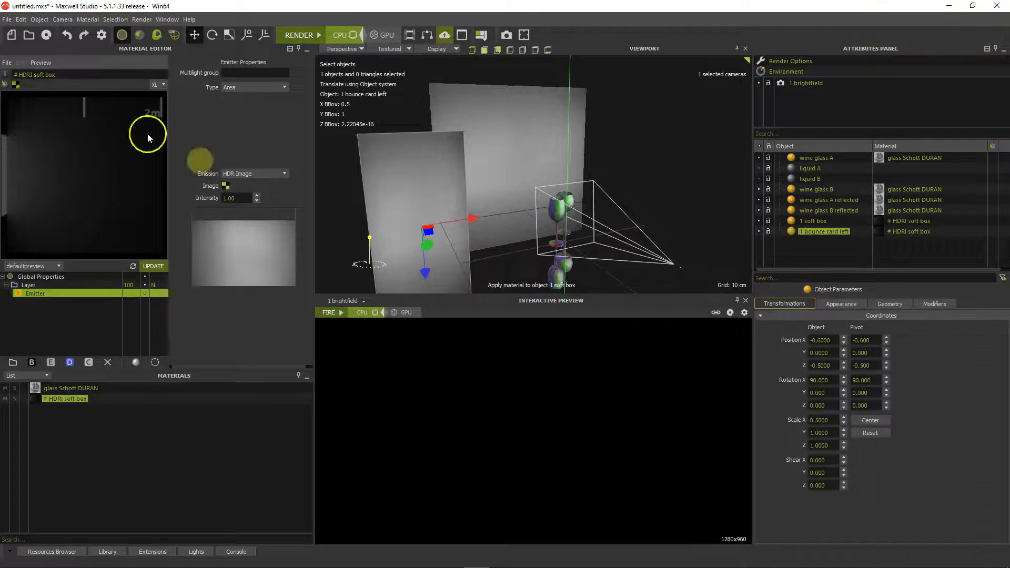
# - Import the "paper studio backdrop black" material embedded in the scene and apply it to the 1 bounce card left plane
pyautogui.click(8, 62)
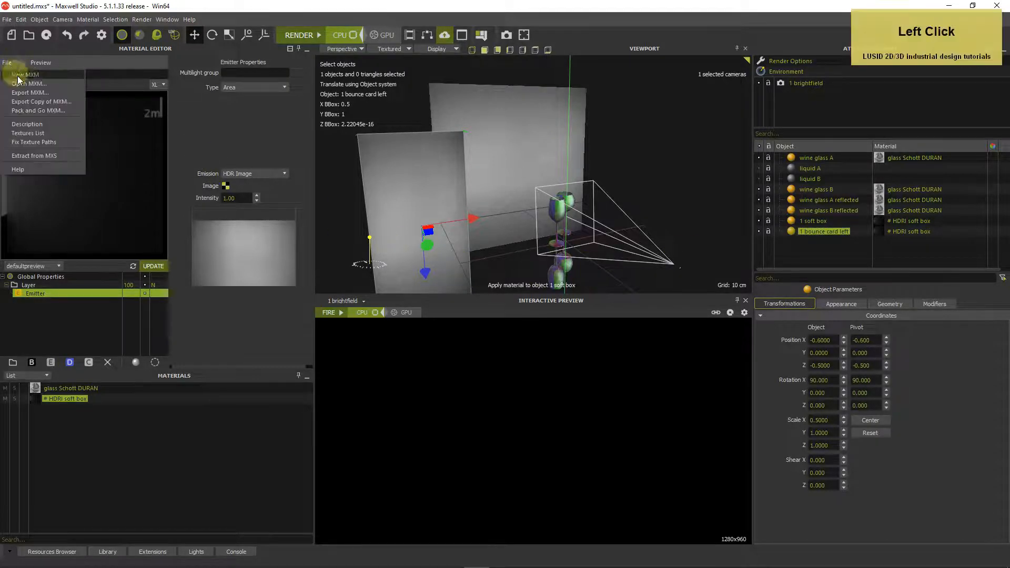
pyautogui.click(23, 84)
pyautogui.scroll(-5, 387, 289)
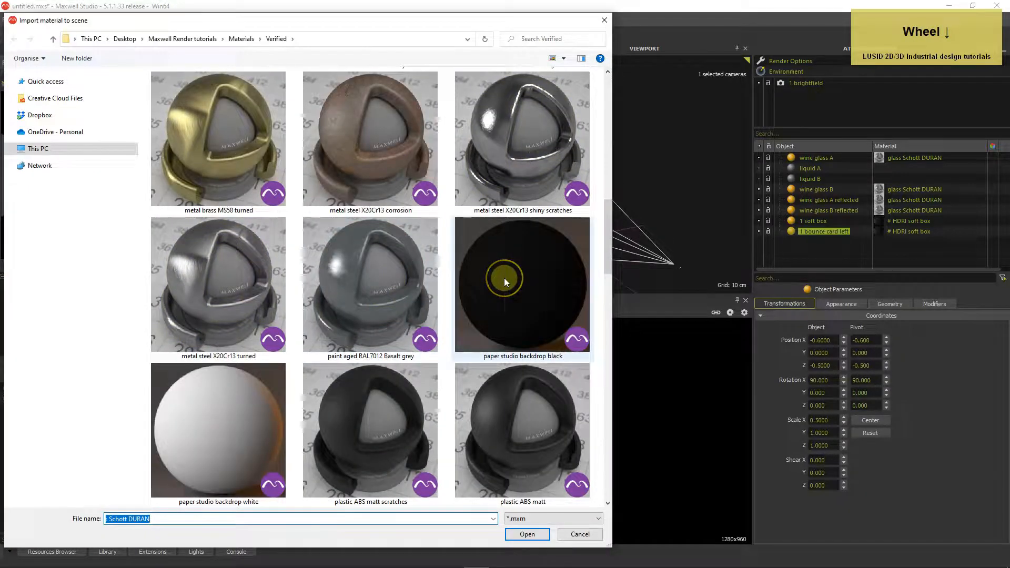
pyautogui.doubleClick(503, 282)
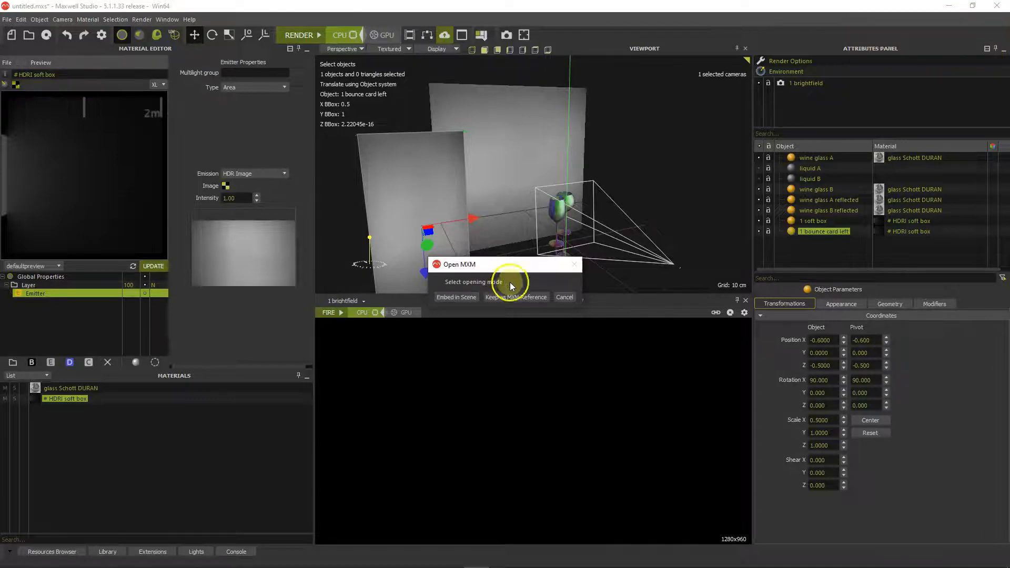
pyautogui.click(457, 298)
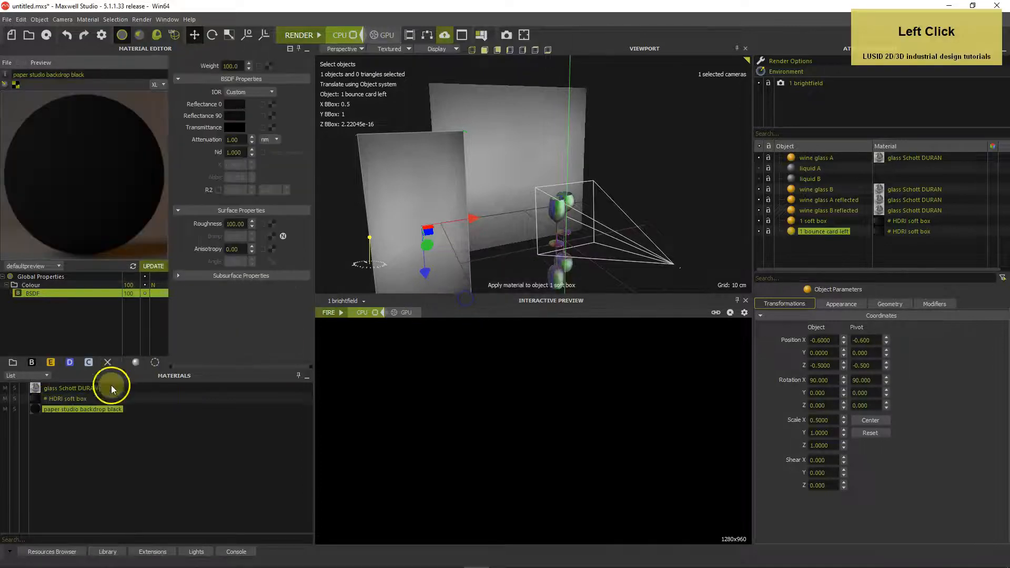
pyautogui.moveTo(40, 413); pyautogui.dragTo(394, 203)
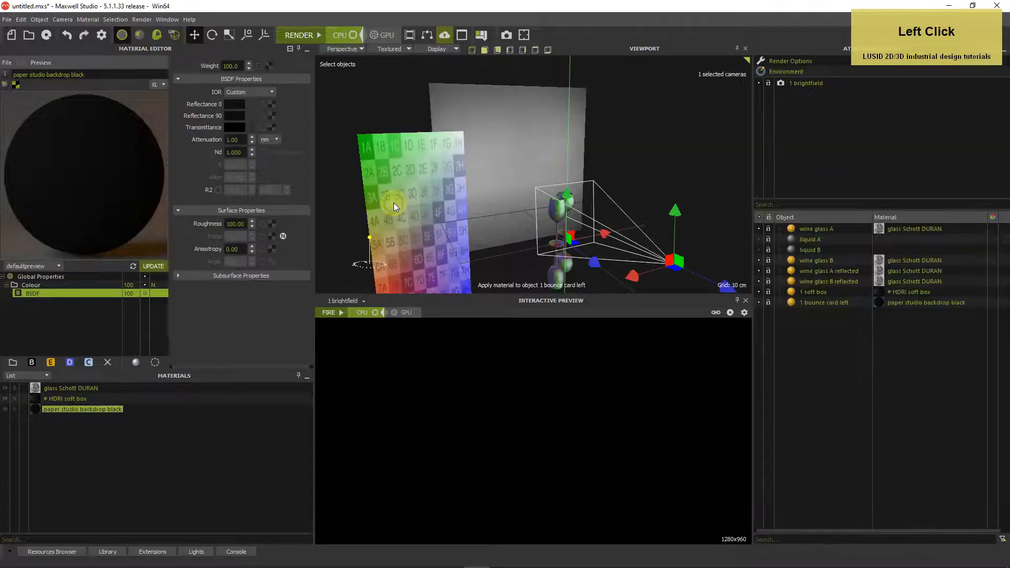
# - Clone the 1 bounce card left plane and rename the clone as "1 bounce card right"
pyautogui.click(786, 303)
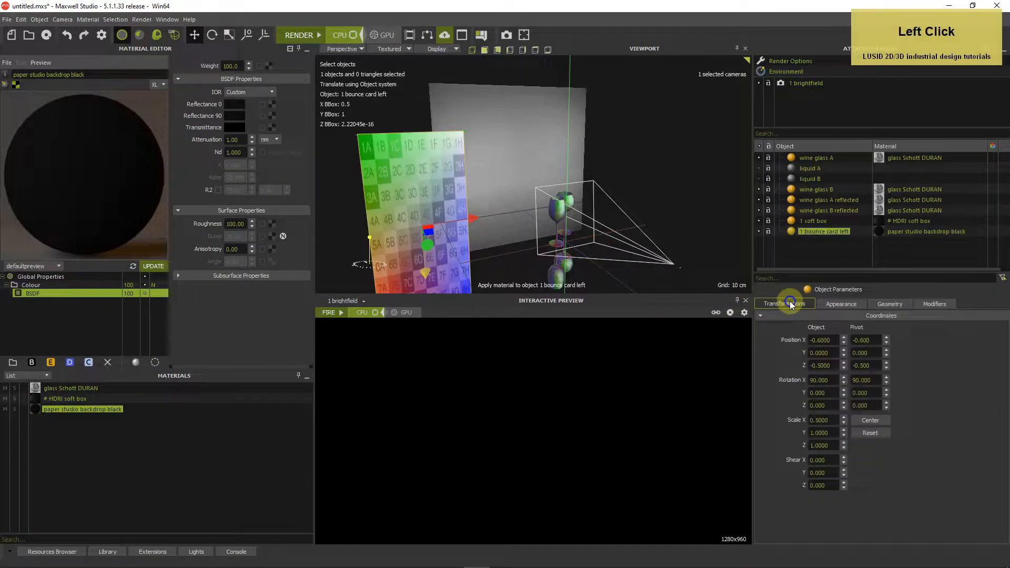
pyautogui.rightClick(794, 235)
pyautogui.click(809, 258)
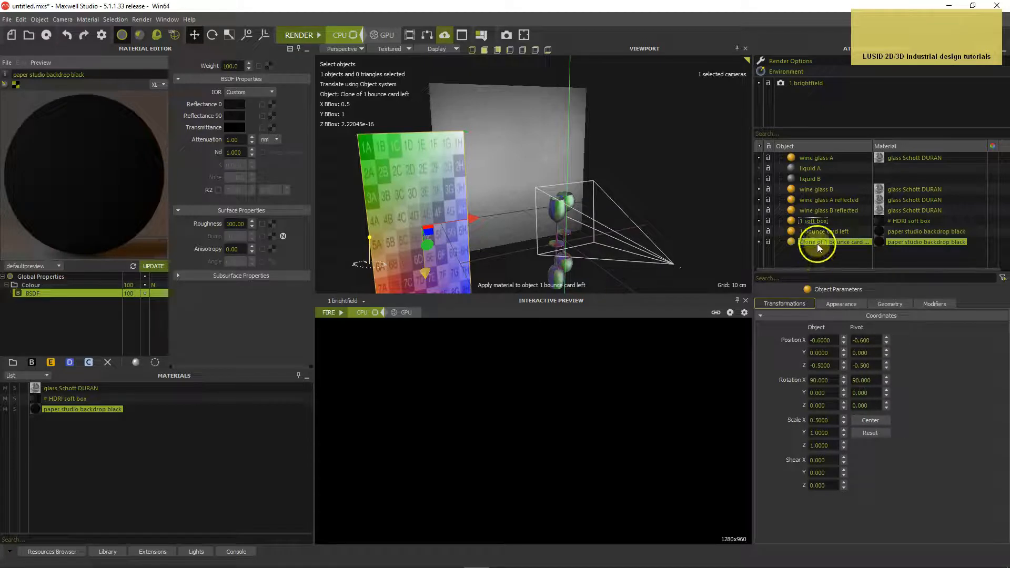
pyautogui.doubleClick(816, 244)
pyautogui.write('1')
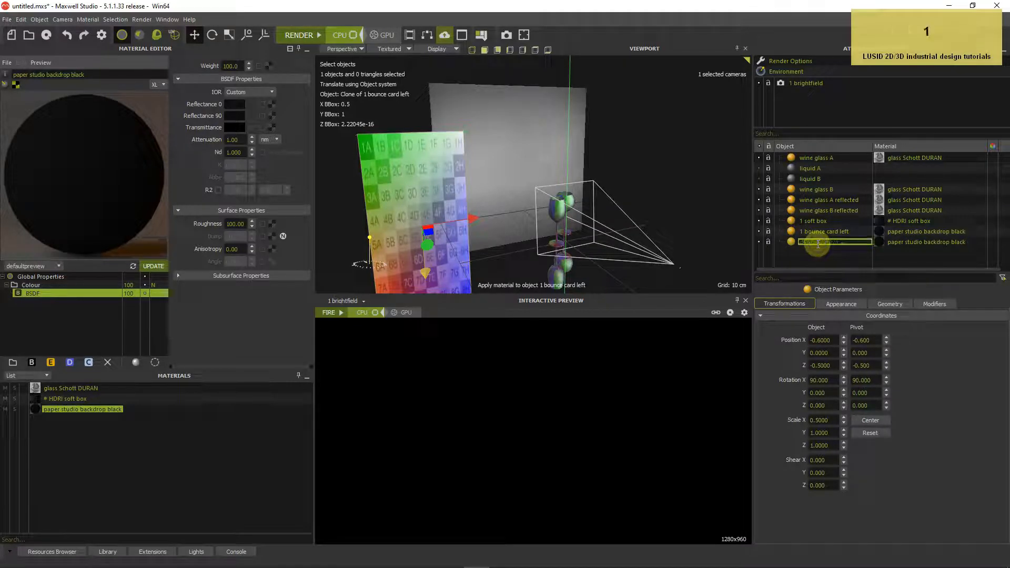
pyautogui.write(' bounce card right')
pyautogui.press('Return')
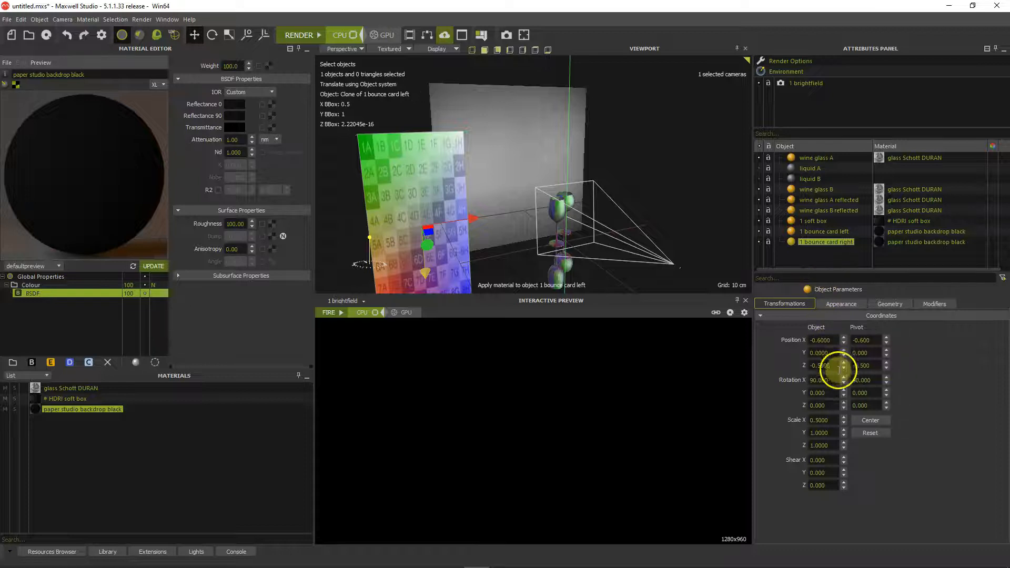
# - Set the X position of the 1 bounce card right plane to 0.6
pyautogui.moveTo(837, 340); pyautogui.dragTo(791, 337)
pyautogui.write('0.6')
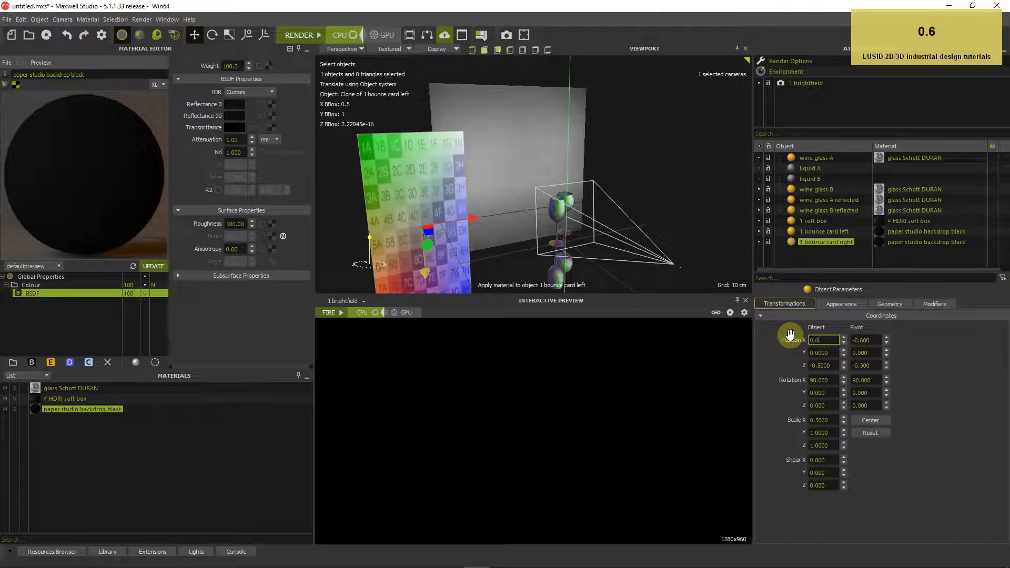
pyautogui.press('Return')
pyautogui.scroll(-2, 611, 193)
pyautogui.keyDown('alt'); pyautogui.moveTo(610, 193); pyautogui.dragTo(498, 222); pyautogui.keyUp('alt')
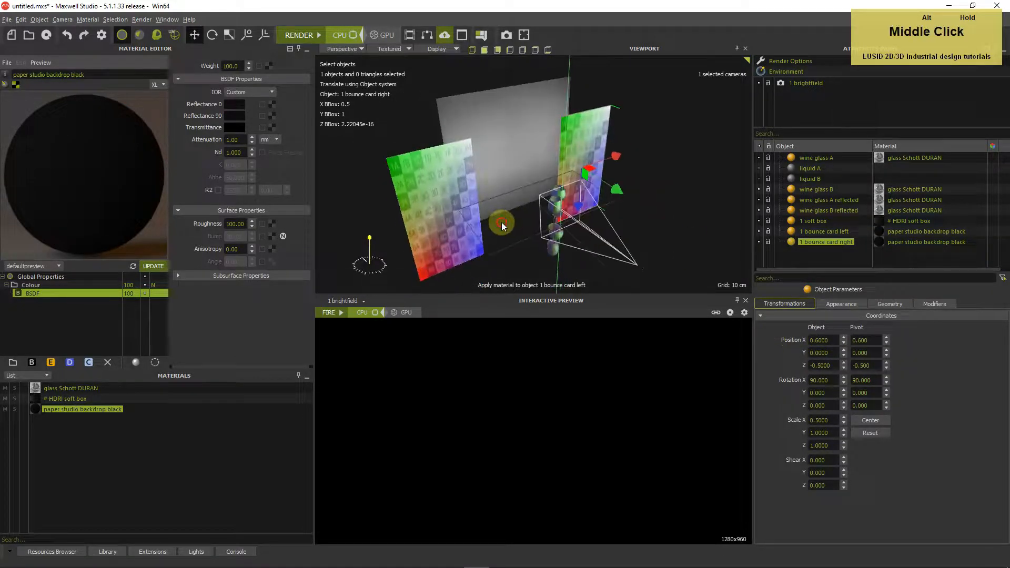
pyautogui.keyDown('alt'); pyautogui.moveTo(500, 220); pyautogui.dragTo(508, 223, button='middle'); pyautogui.keyUp('alt')
# - View the scene through the 1 brightfield camera and check its lighting with a short interactive preview render
pyautogui.click(345, 50)
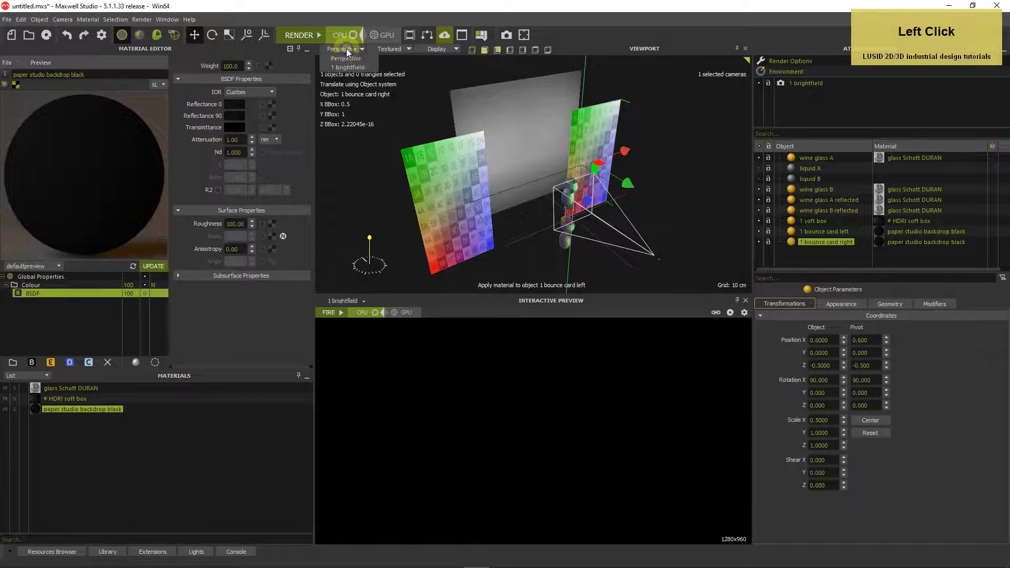
pyautogui.click(347, 68)
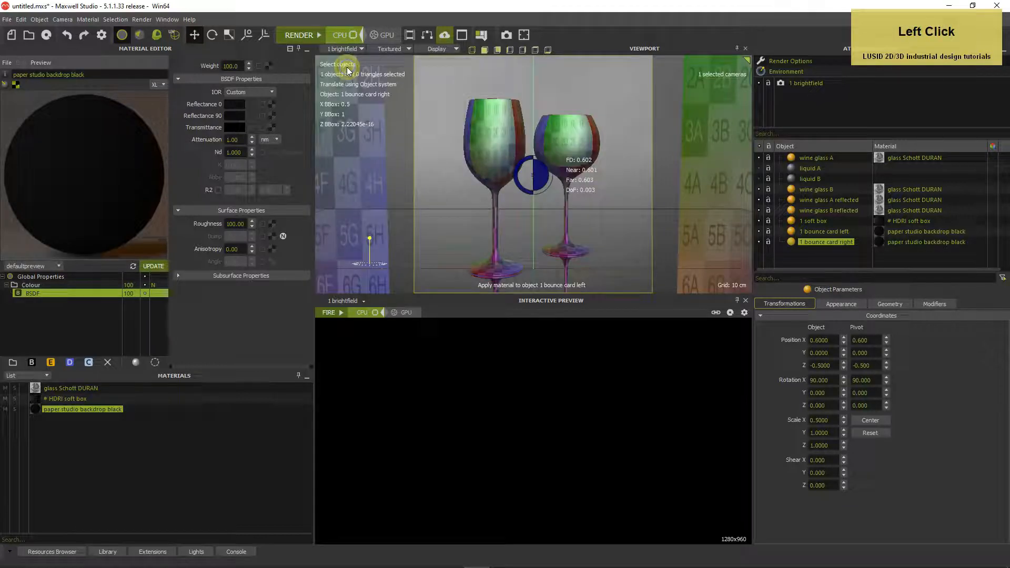
pyautogui.click(342, 313)
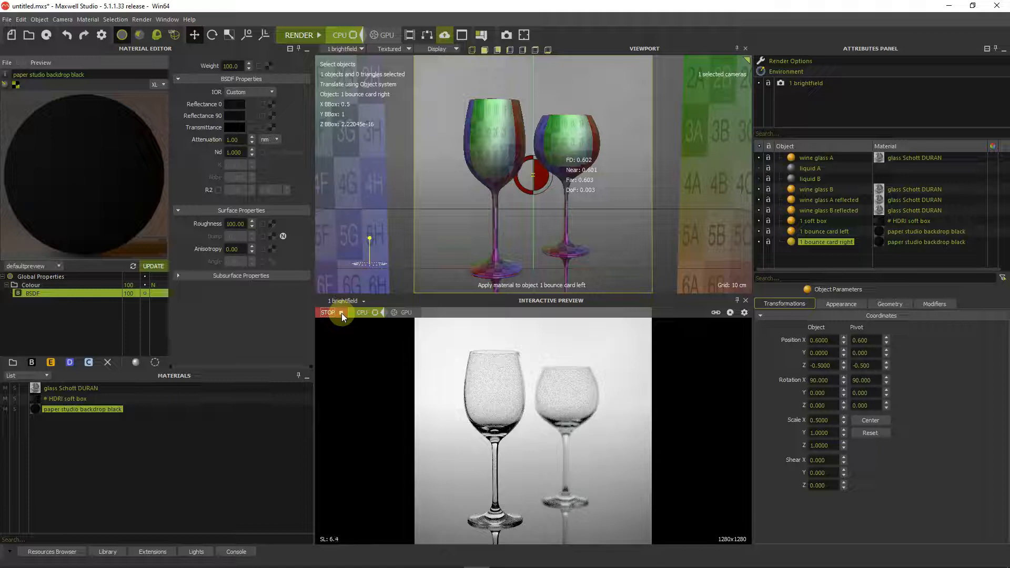
pyautogui.click(341, 313)
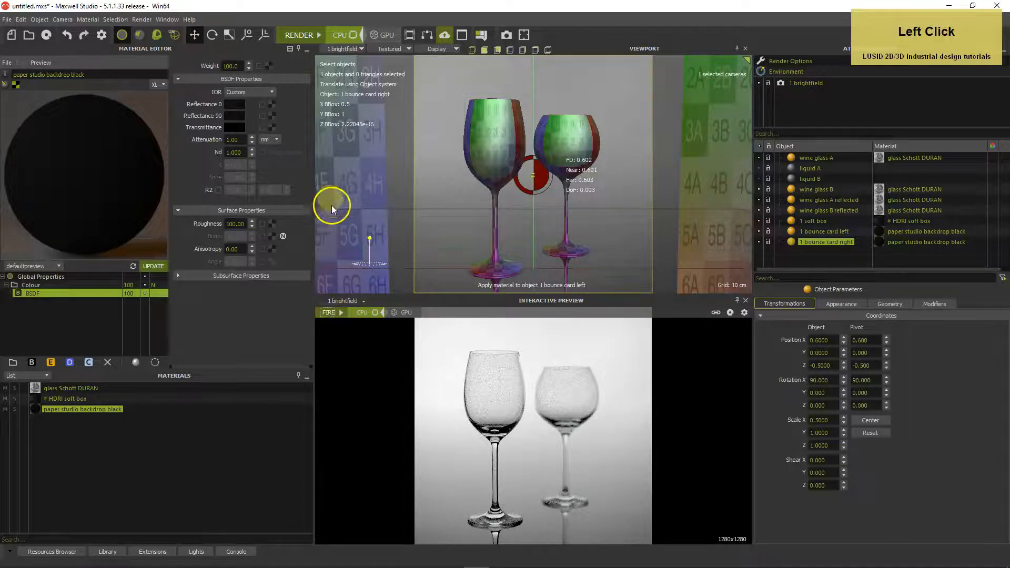
# - Render the scene from the 1 brightfield camera in Maxwell Render and inspect the glasses in the finished image
pyautogui.click(302, 35)
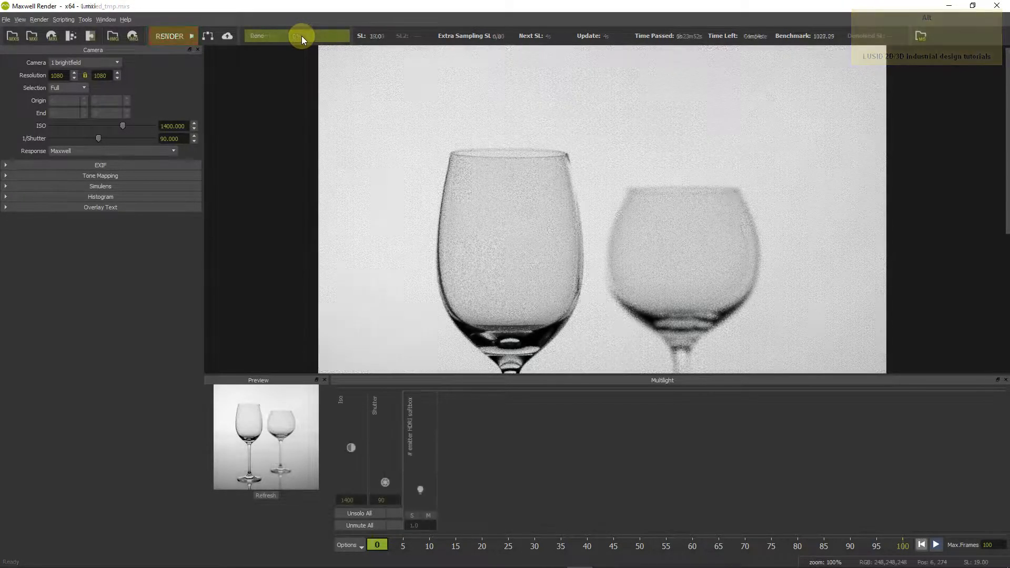
pyautogui.rightClick(409, 170)
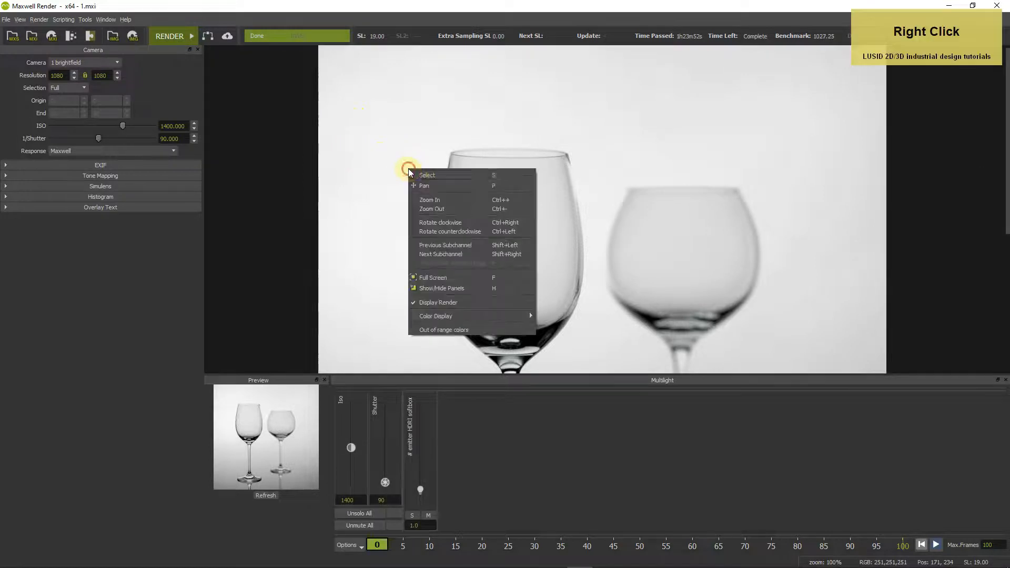
pyautogui.click(424, 184)
pyautogui.moveTo(475, 185)
pyautogui.mouseDown()
pyautogui.moveTo(489, 49)
pyautogui.moveTo(478, 189)
pyautogui.mouseUp()
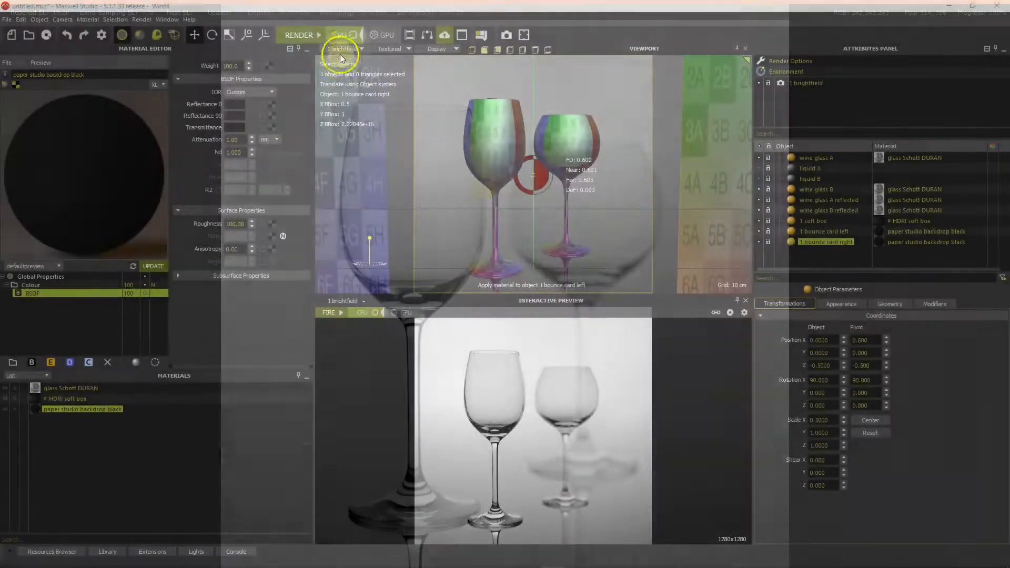
# - Clone the 1 brightfield camera and rename the clone as "2 darkfield"
pyautogui.click(339, 48)
pyautogui.click(342, 58)
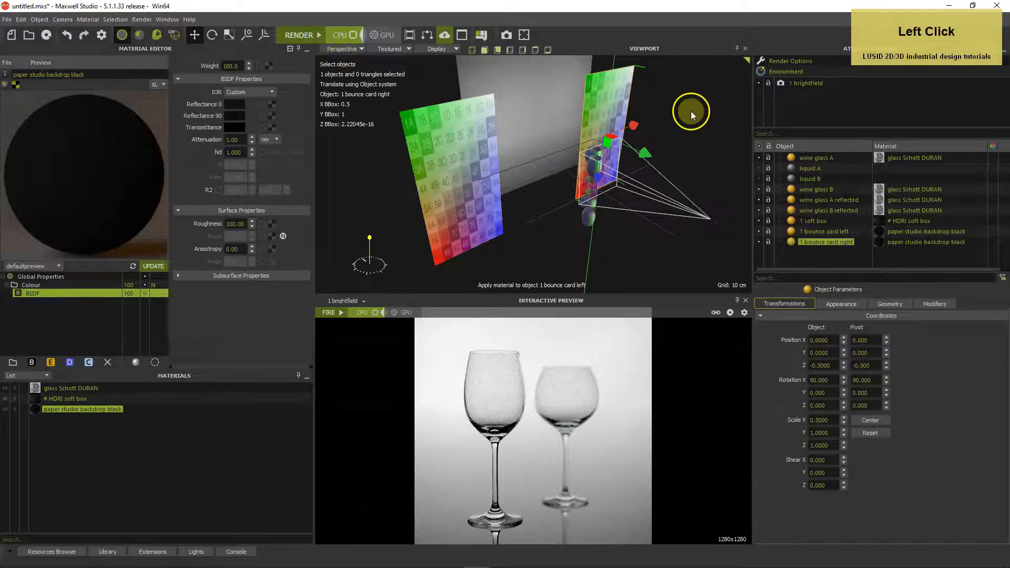
pyautogui.click(804, 83)
pyautogui.rightClick(803, 84)
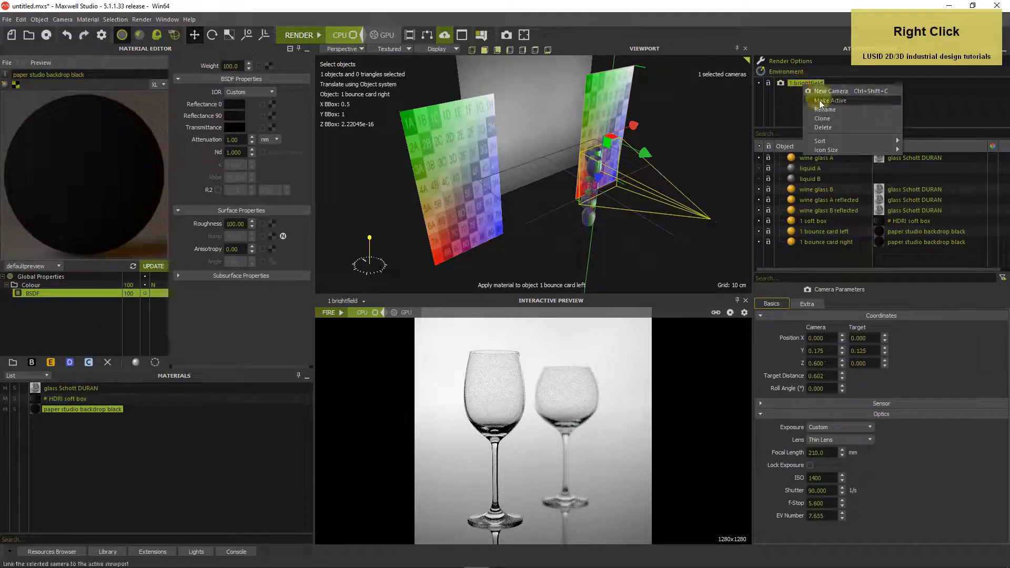
pyautogui.click(822, 118)
pyautogui.doubleClick(806, 95)
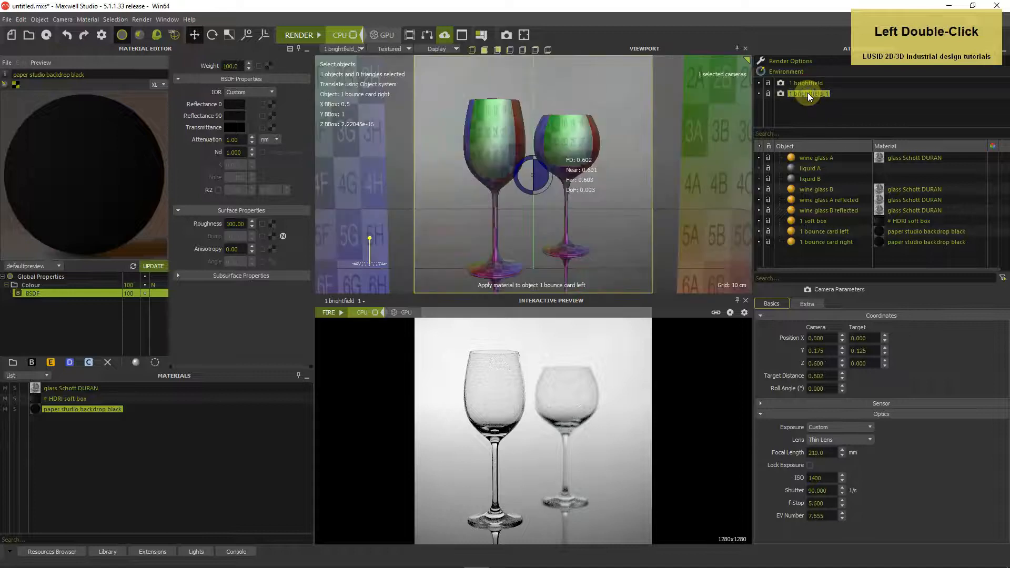
pyautogui.rightClick(807, 92)
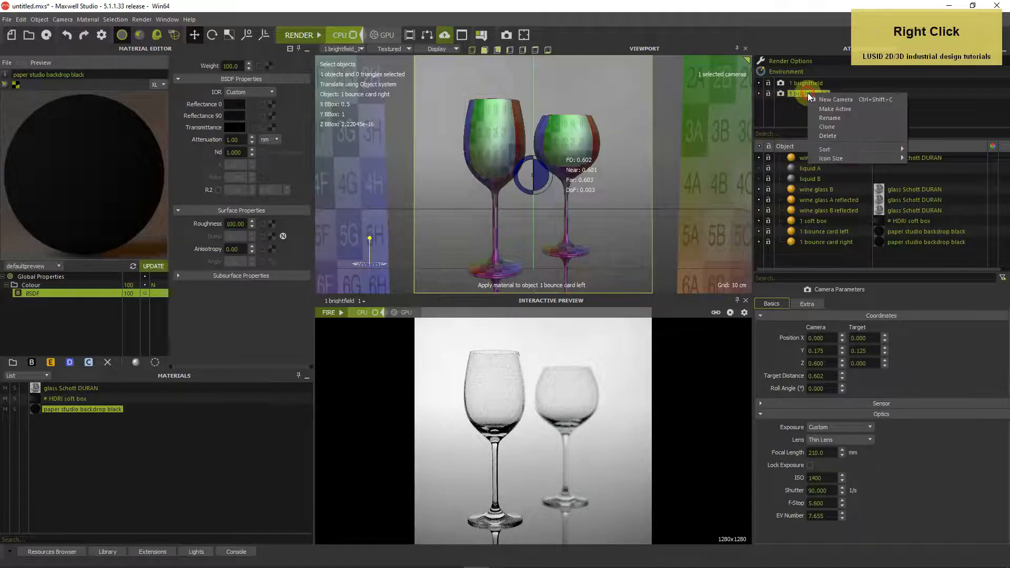
pyautogui.click(824, 117)
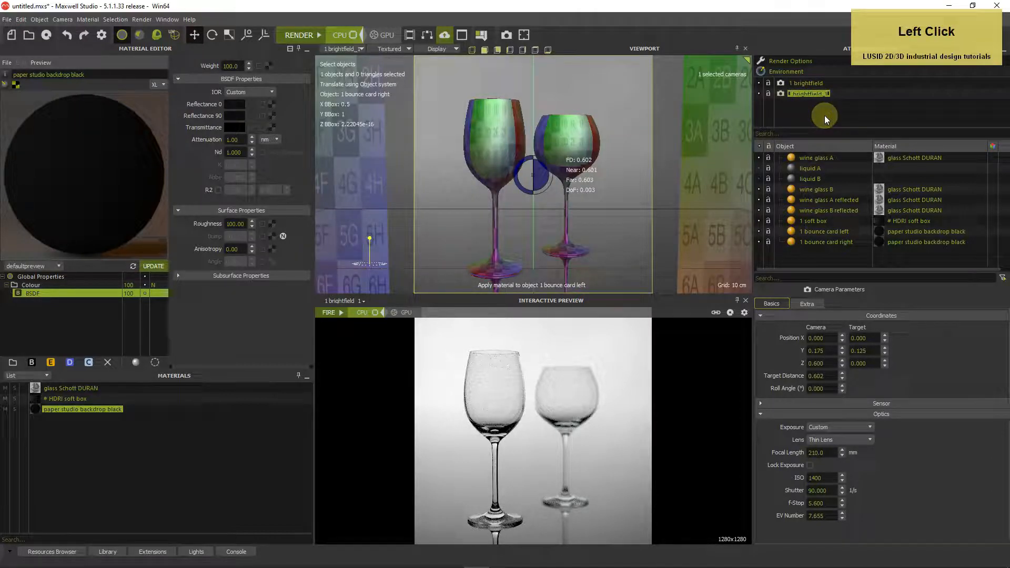
pyautogui.write('2 darkfield')
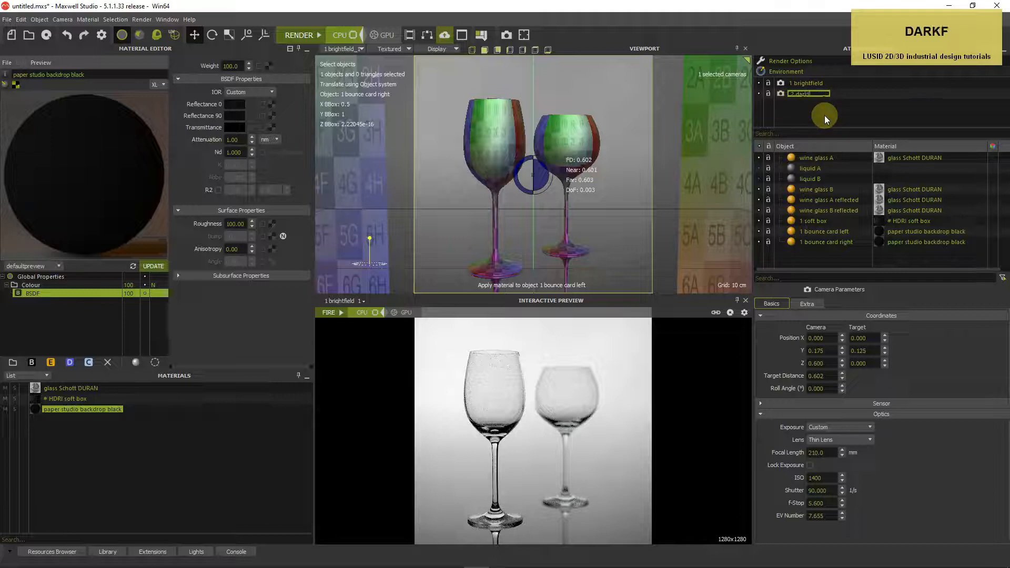
pyautogui.press('Return')
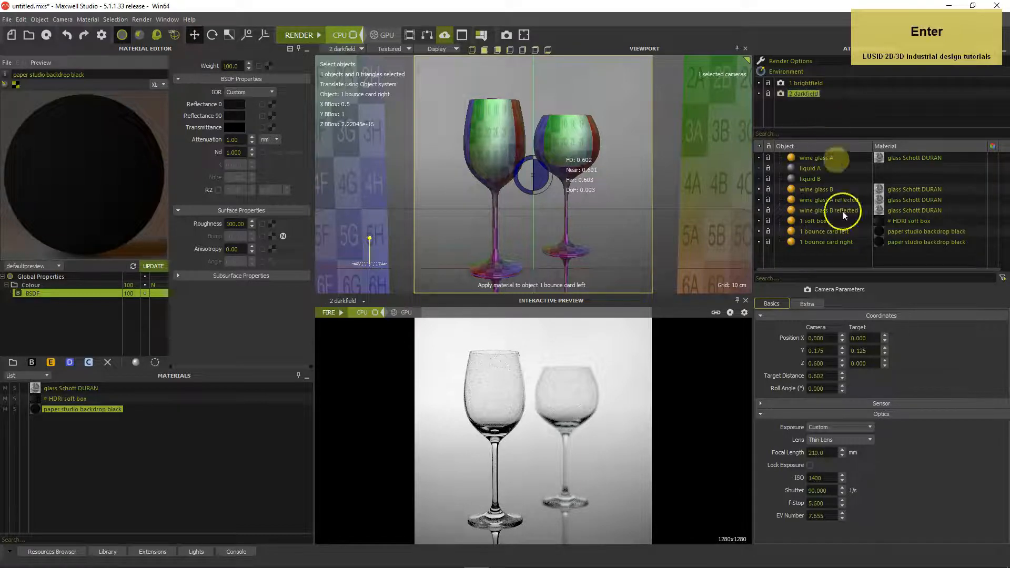
# - Set the 2 darkfield camera's shutter speed to 30 (1/s)
pyautogui.click(831, 490)
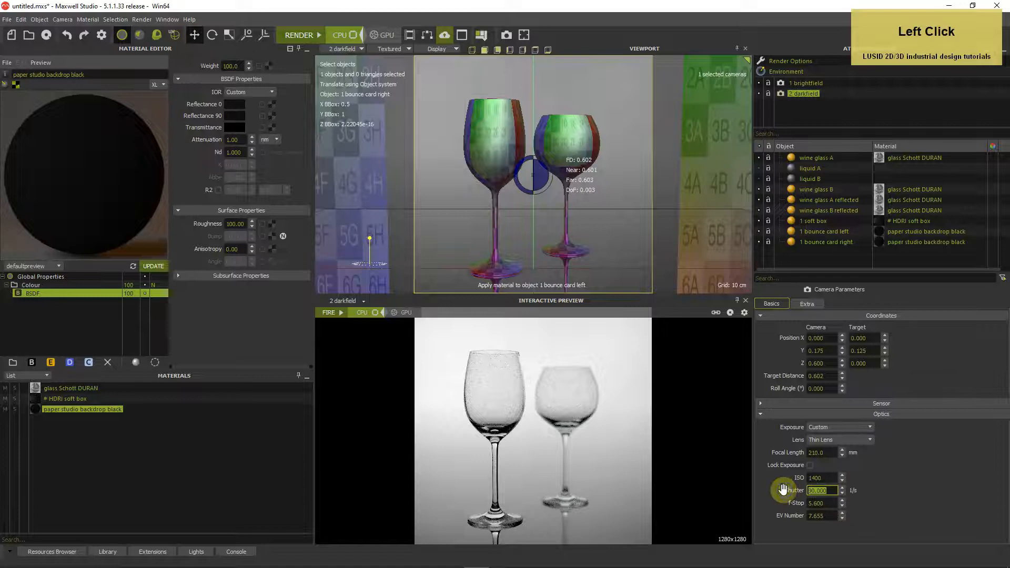
pyautogui.write('30')
pyautogui.press('Return')
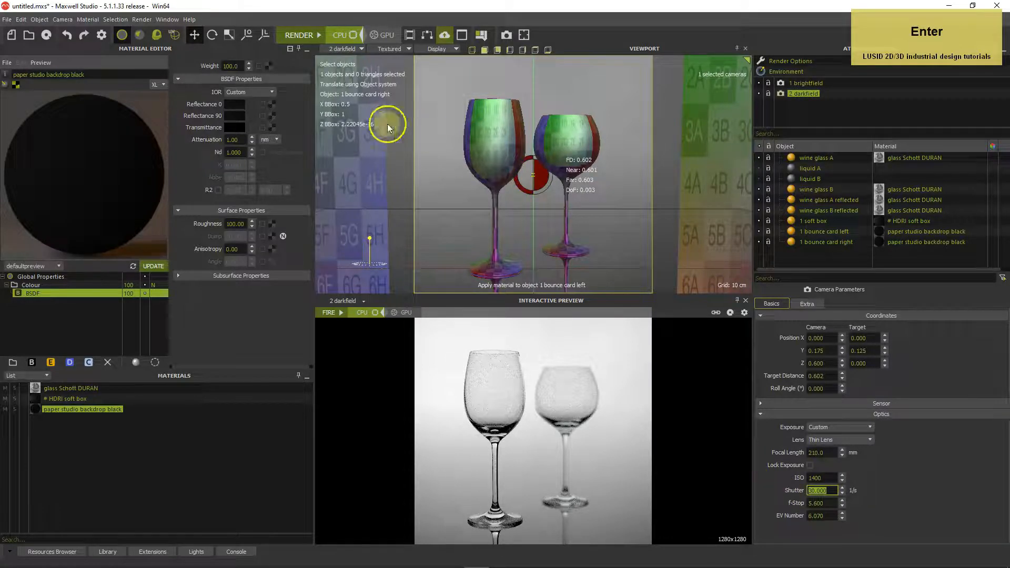
# - In the perspective view, clone the 1 soft box plane and rename the clone as "2 soft box"
pyautogui.click(352, 51)
pyautogui.click(348, 61)
pyautogui.keyDown('alt'); pyautogui.moveTo(584, 168); pyautogui.dragTo(545, 168); pyautogui.keyUp('alt')
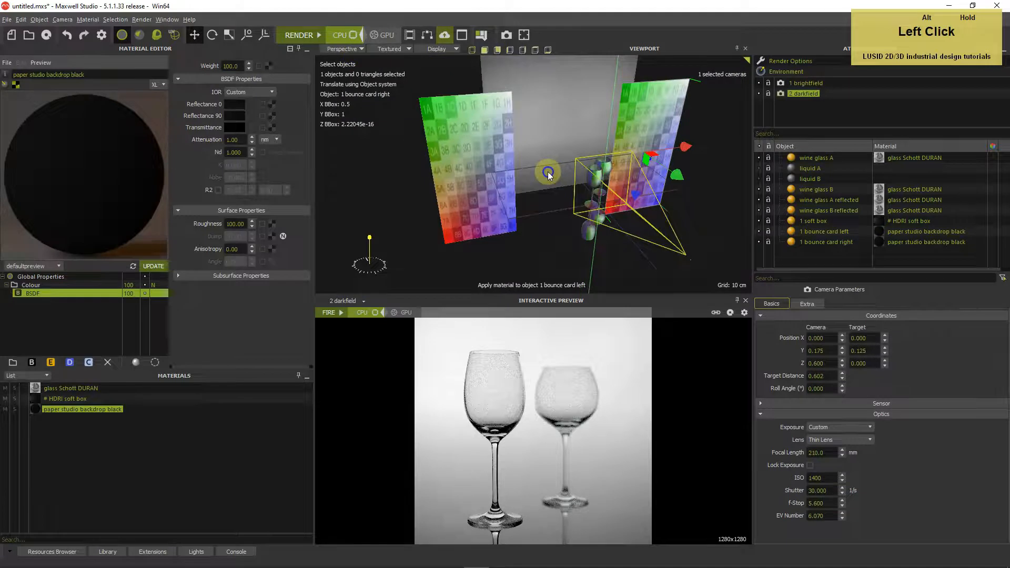
pyautogui.click(793, 222)
pyautogui.rightClick(793, 222)
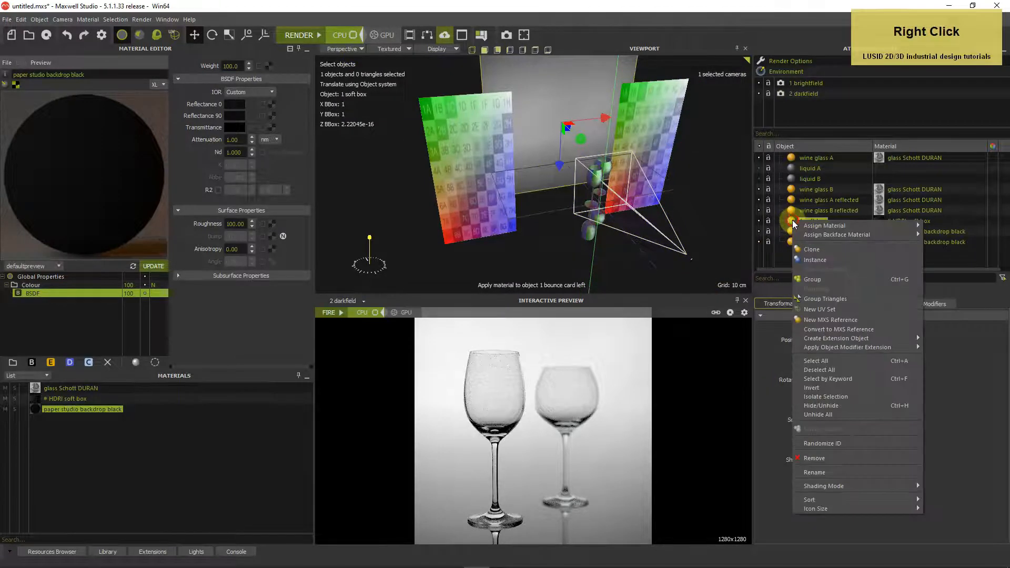
pyautogui.click(811, 249)
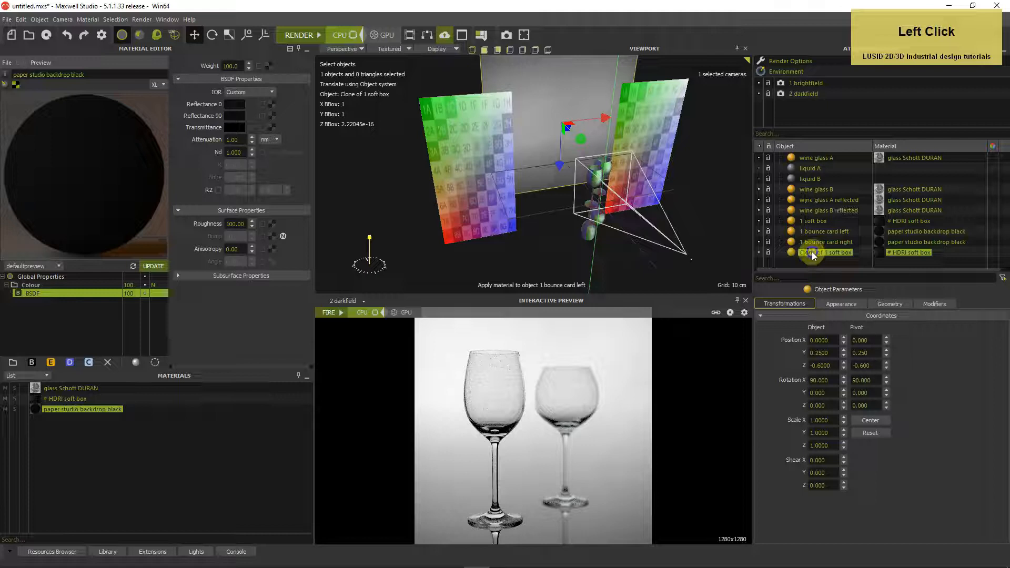
pyautogui.doubleClick(811, 253)
pyautogui.write('2 soft b')
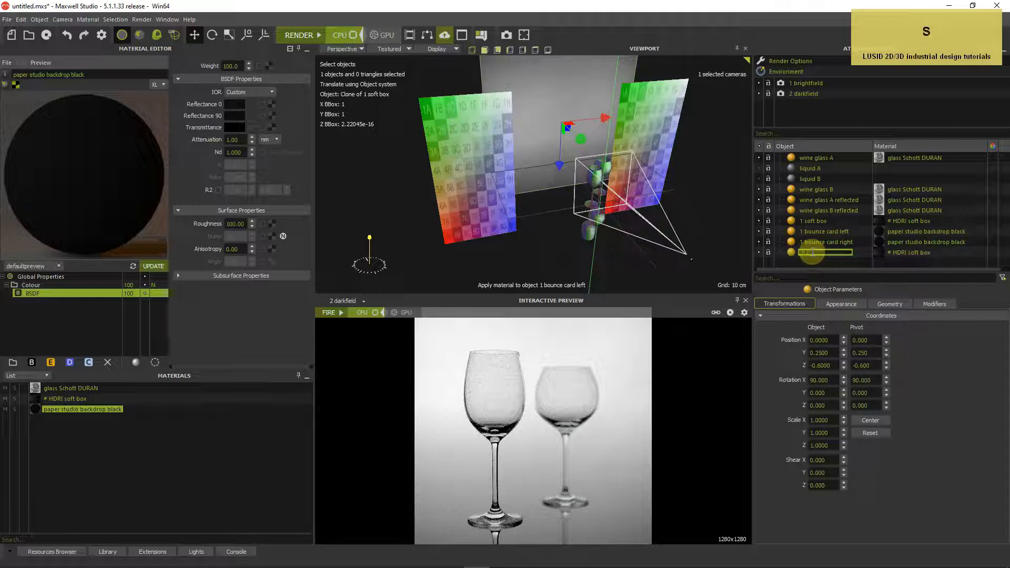
pyautogui.write('ox')
pyautogui.press('Return')
# - Hide the 1 soft box and 2 soft box planes in the scene
pyautogui.click(758, 222)
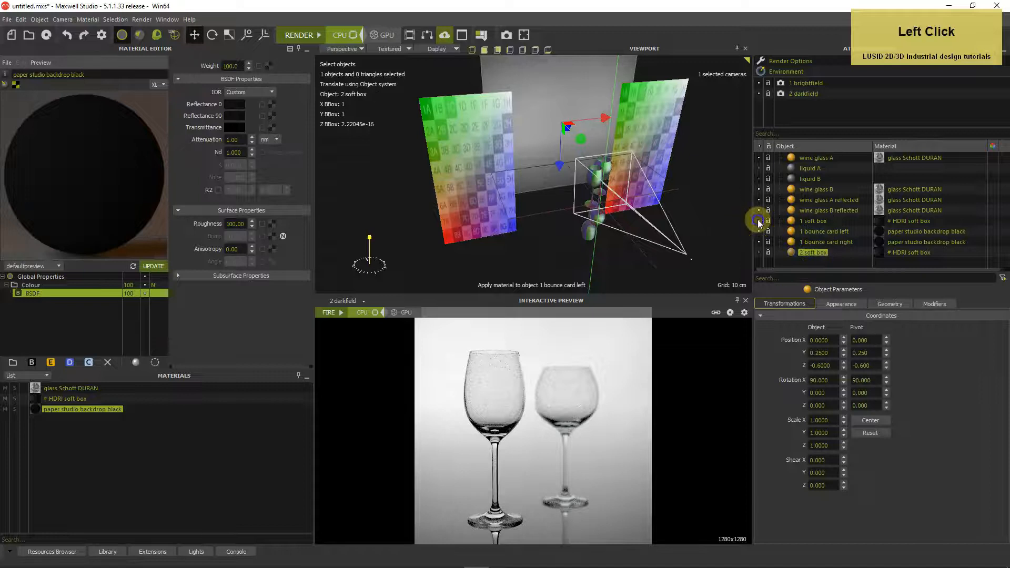
pyautogui.click(792, 253)
pyautogui.click(758, 221)
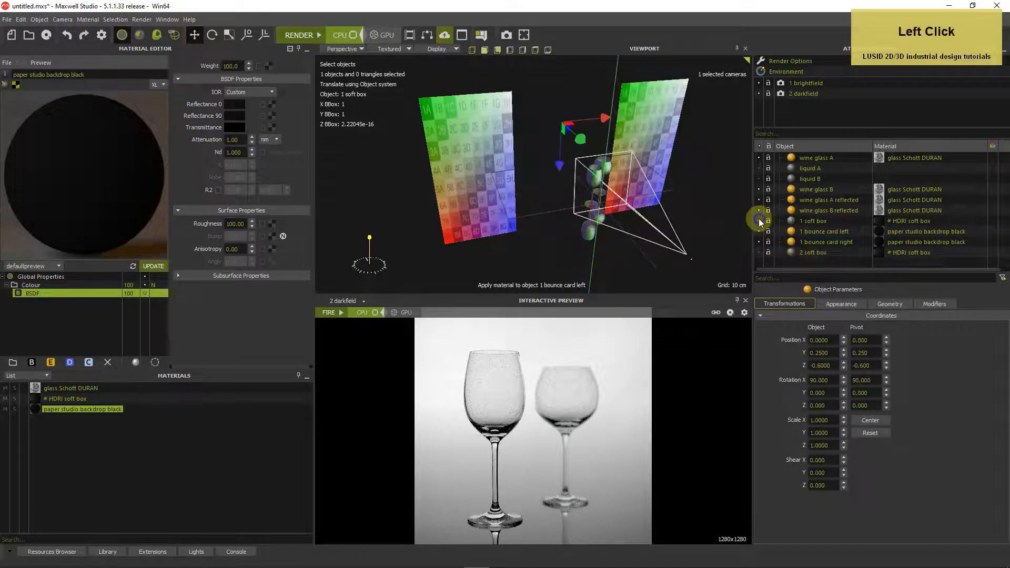
# - Unhide the 2 soft box plane and set its position to Y 0 and Z -0.5
pyautogui.click(759, 252)
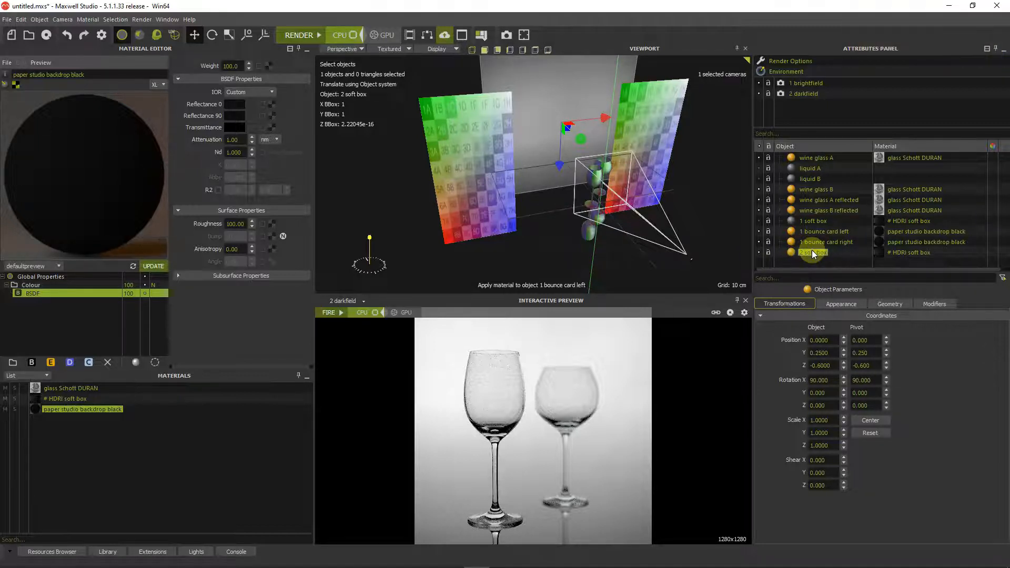
pyautogui.click(826, 352)
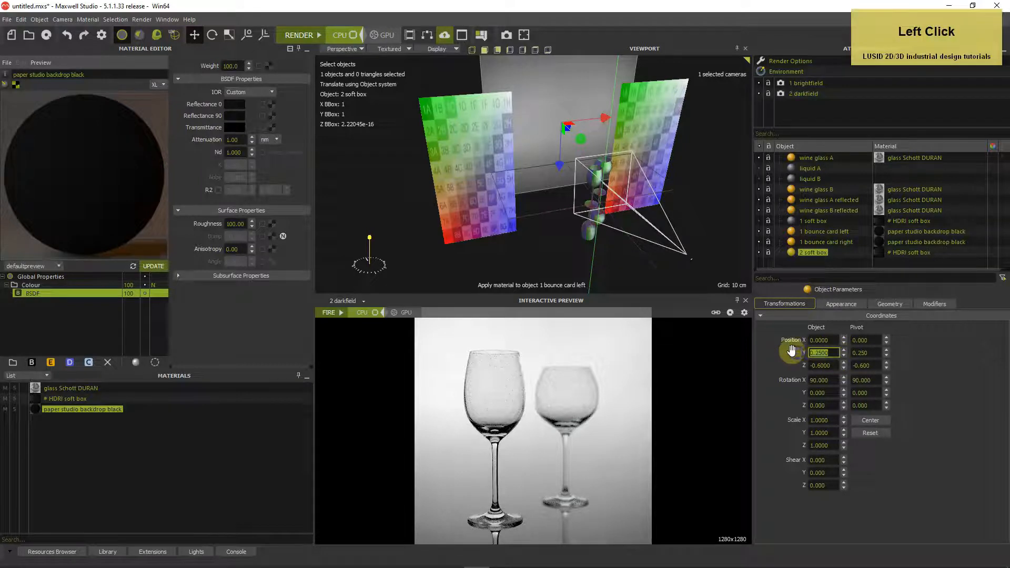
pyautogui.write('0')
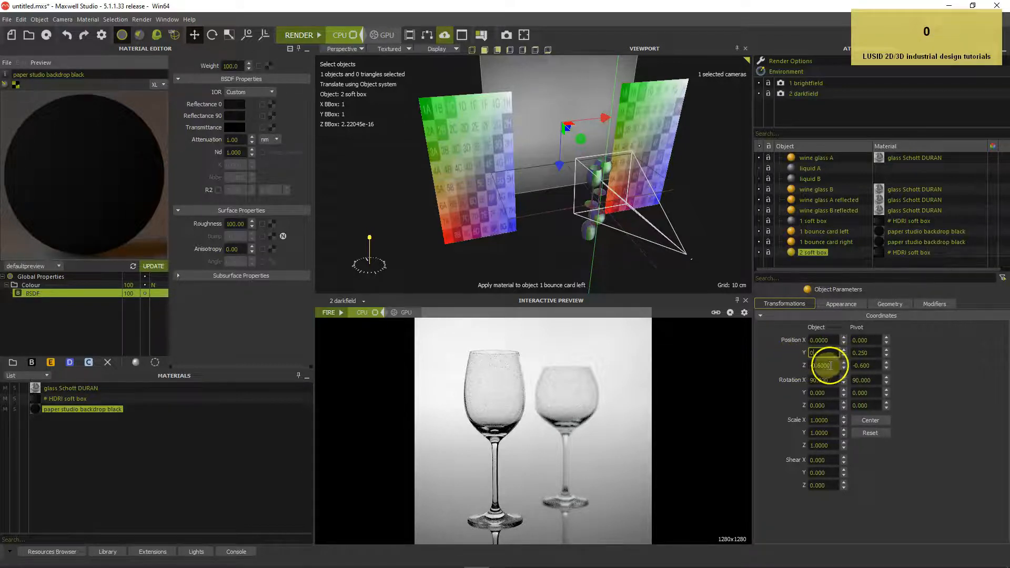
pyautogui.click(831, 364)
pyautogui.moveTo(831, 365); pyautogui.dragTo(805, 367)
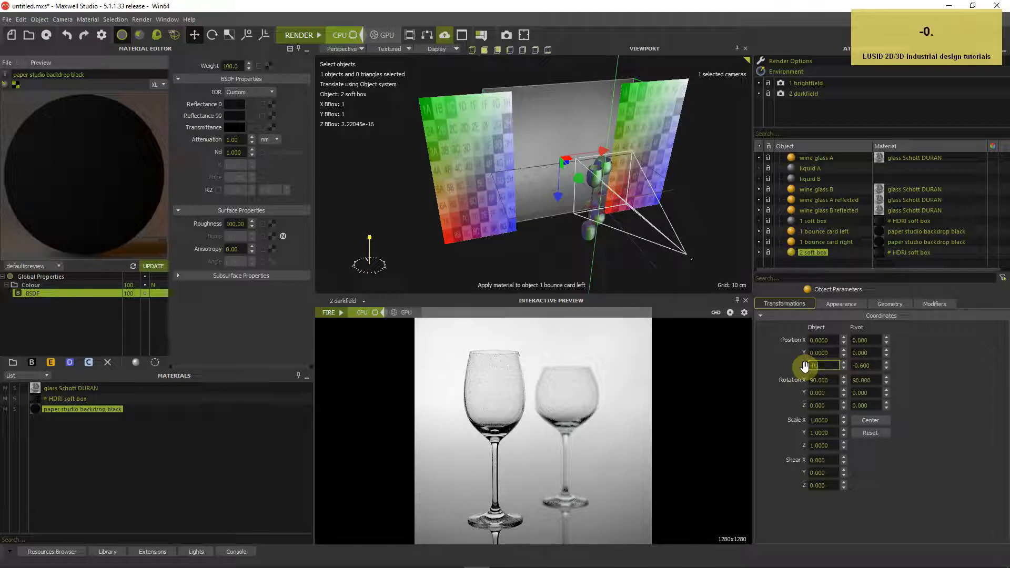
pyautogui.write('-0.5')
pyautogui.press('Return')
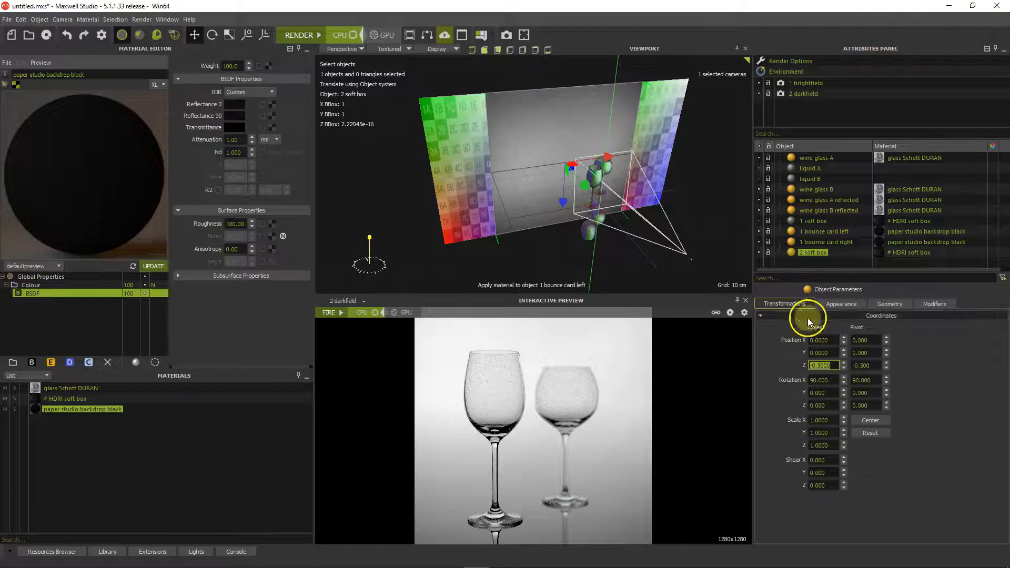
# - Clone the 1 bounce card left plane and rename the clone as "2 bounce card"
pyautogui.click(793, 234)
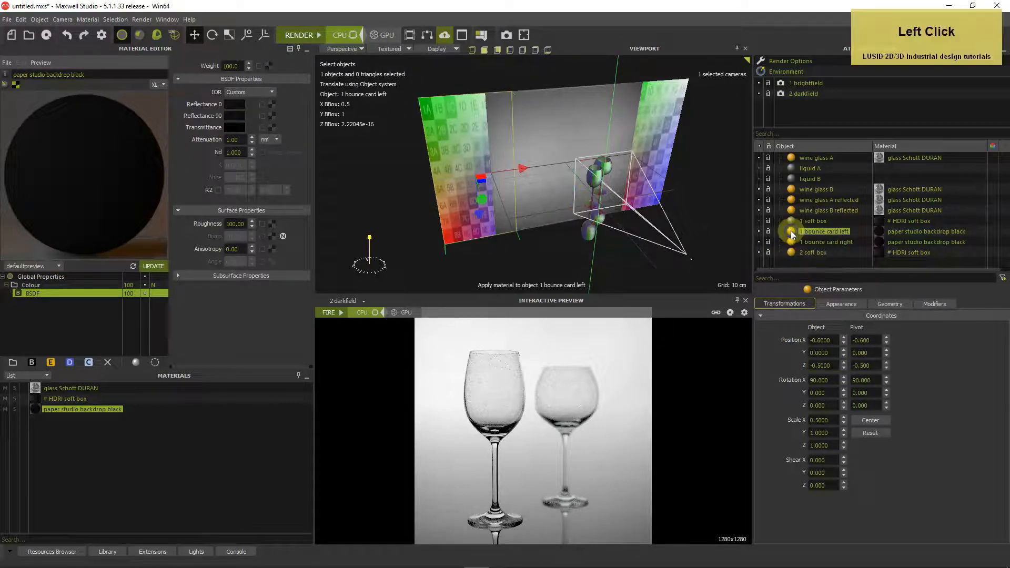
pyautogui.rightClick(792, 233)
pyautogui.click(809, 259)
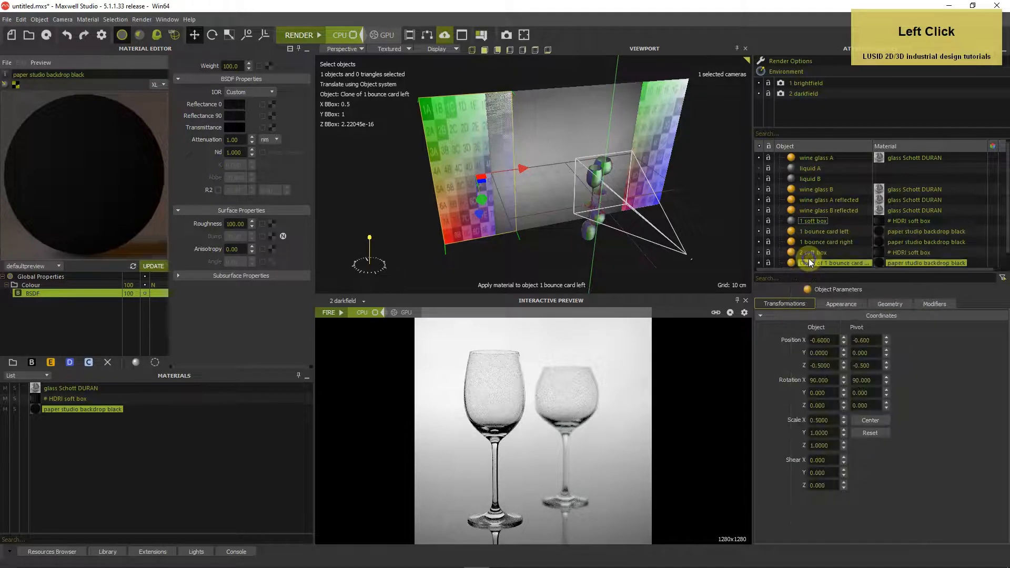
pyautogui.doubleClick(809, 263)
pyautogui.write('2 bou')
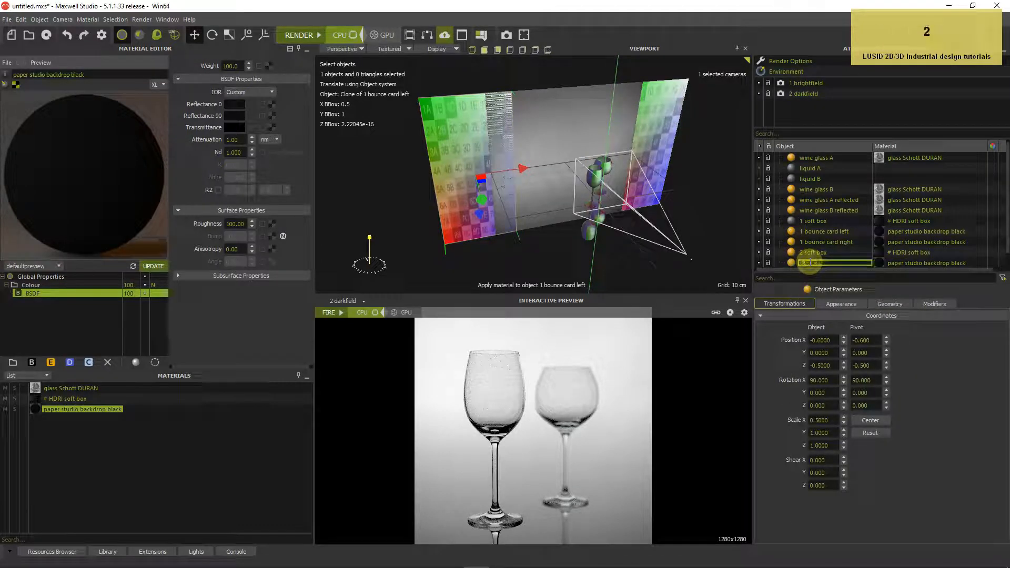
pyautogui.write('nce card')
pyautogui.press('Return')
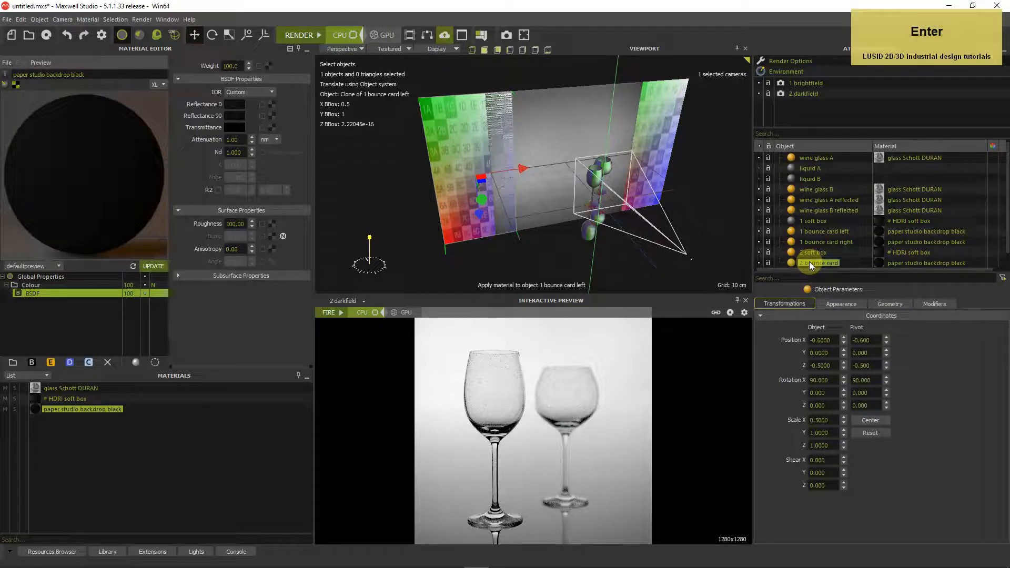
# - Position the 2 bounce card in front of the soft box at X 0 and Z -0.3
pyautogui.moveTo(829, 339); pyautogui.dragTo(802, 342)
pyautogui.write('0')
pyautogui.press('Return')
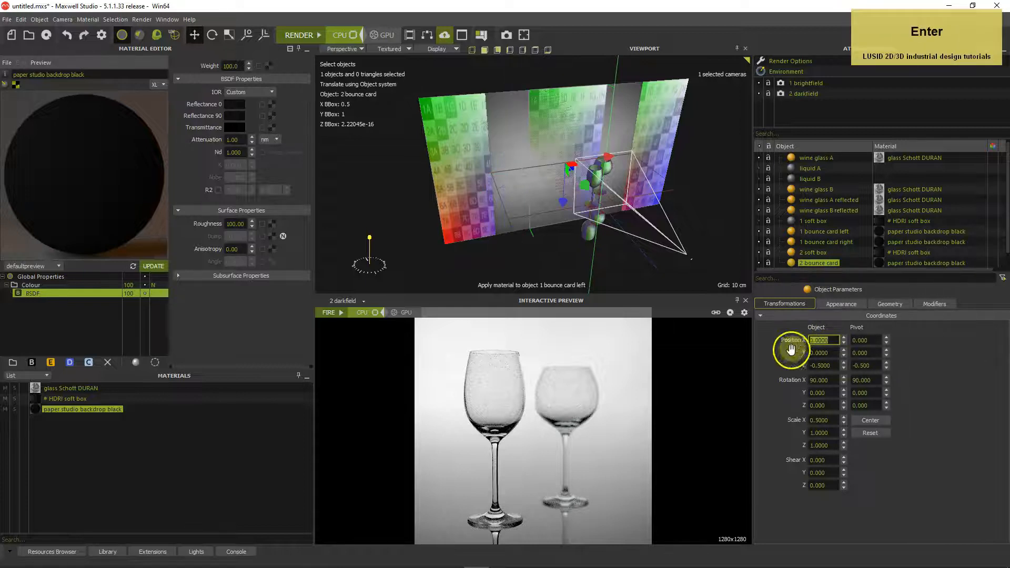
pyautogui.click(822, 365)
pyautogui.write('-0.3')
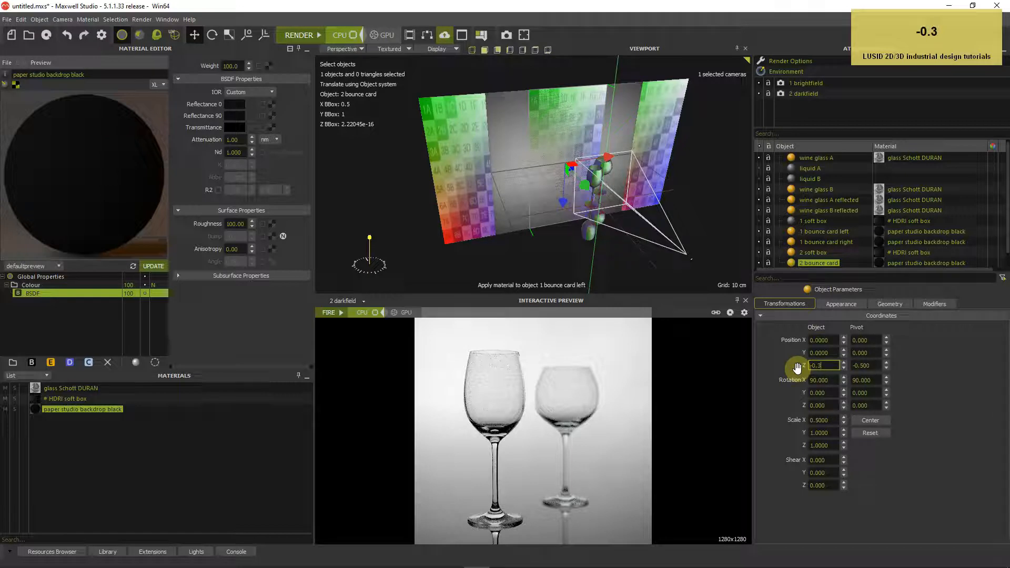
pyautogui.press('Return')
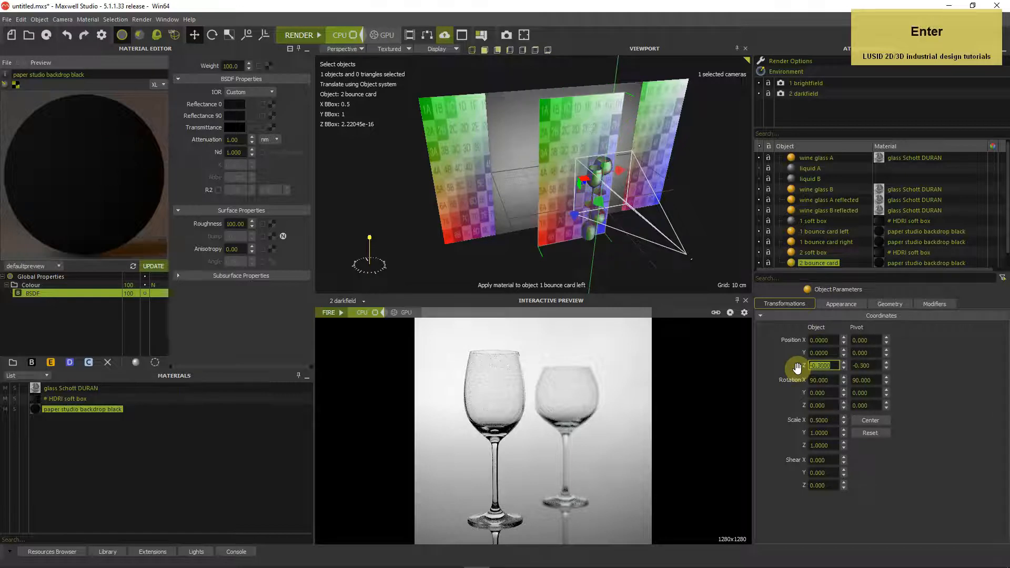
# - Hide the 1 bounce card left and 1 bounce card right planes in the scene
pyautogui.click(769, 238)
pyautogui.keyDown('alt'); pyautogui.moveTo(654, 221); pyautogui.dragTo(601, 219); pyautogui.keyUp('alt')
pyautogui.scroll(-3, 579, 219)
pyautogui.keyDown('alt'); pyautogui.moveTo(600, 218); pyautogui.dragTo(585, 215, button='middle'); pyautogui.keyUp('alt')
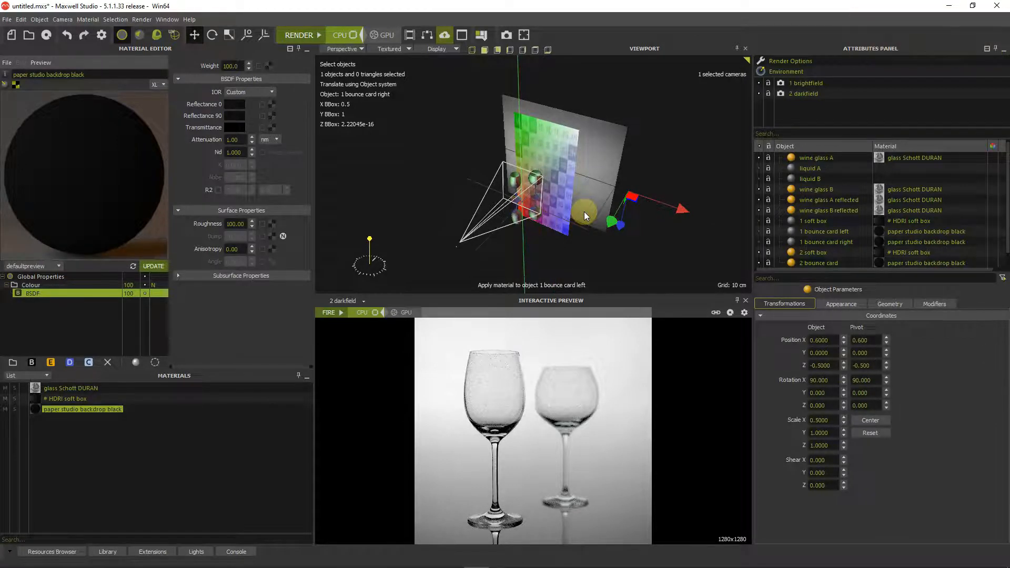
# - Clone the 2 soft box plane and rename the clone as "2 soft box stripe"
pyautogui.scroll(-1, 794, 239)
pyautogui.click(794, 240)
pyautogui.rightClick(795, 243)
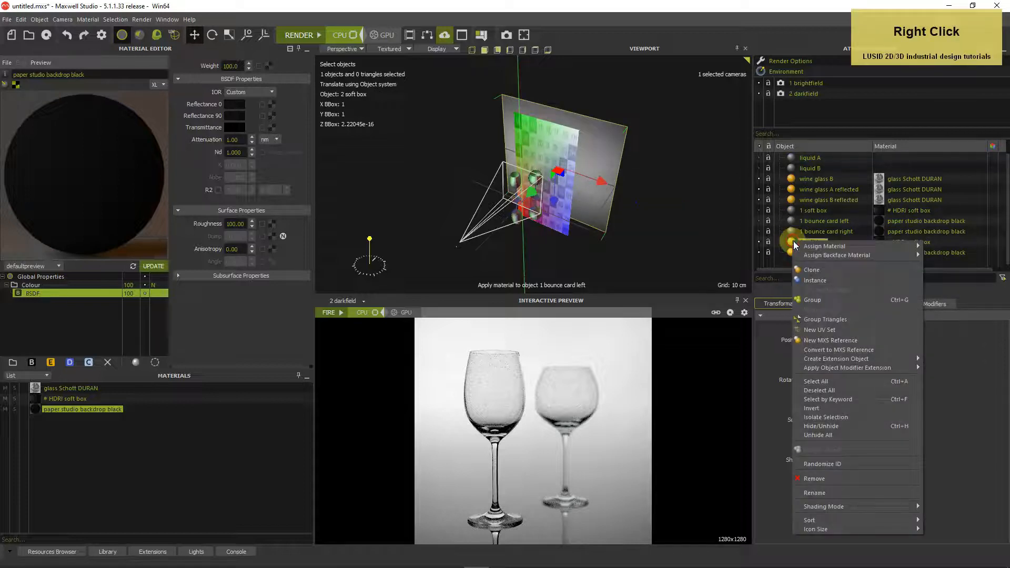
pyautogui.click(818, 269)
pyautogui.scroll(-1, 811, 247)
pyautogui.doubleClick(814, 252)
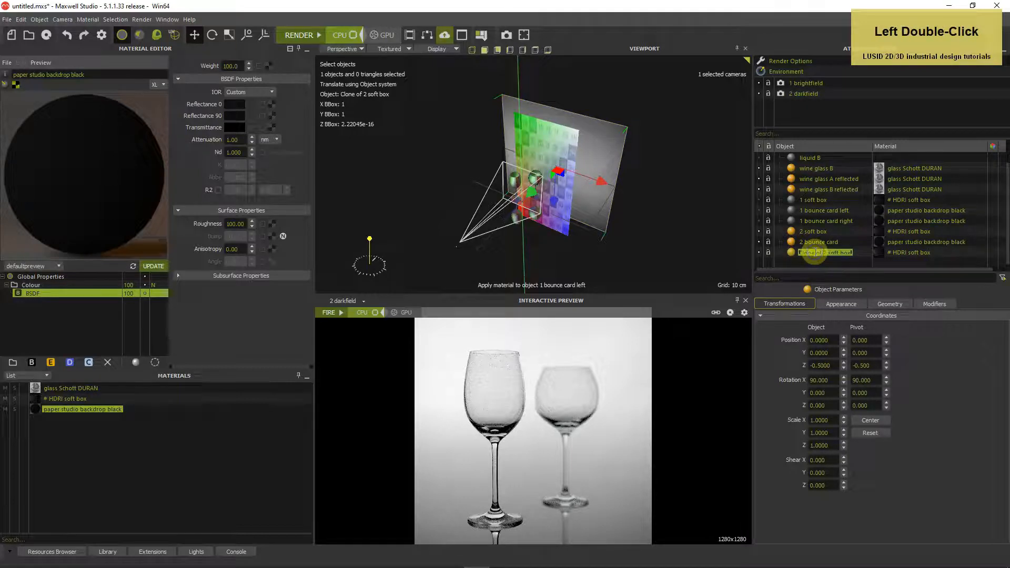
pyautogui.write('2 soft box ')
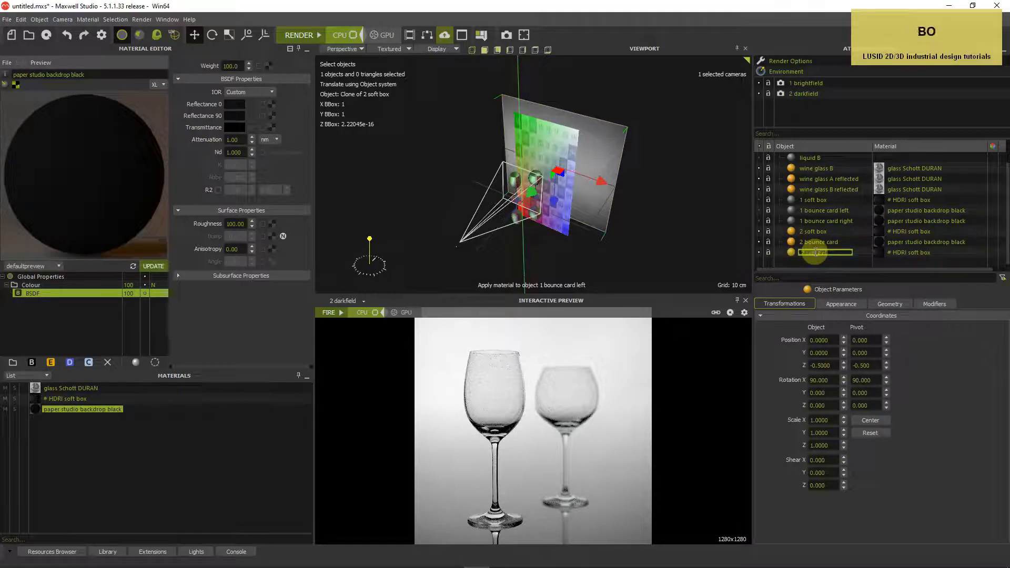
pyautogui.write('stripe')
pyautogui.press('Return')
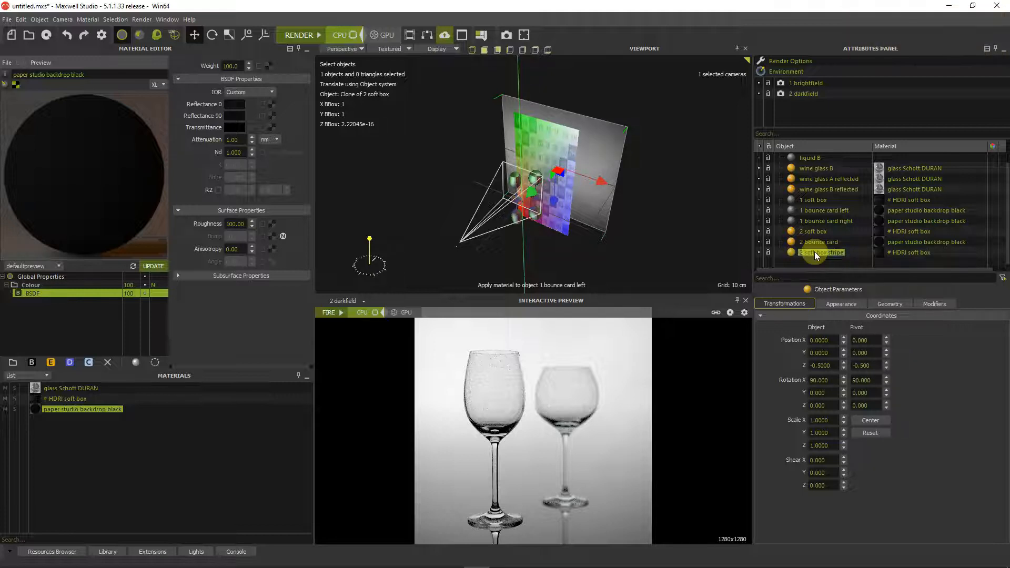
# - Set the rotation of the 2 soft box stripe plane to X 0 and Z -90
pyautogui.click(819, 379)
pyautogui.write('0')
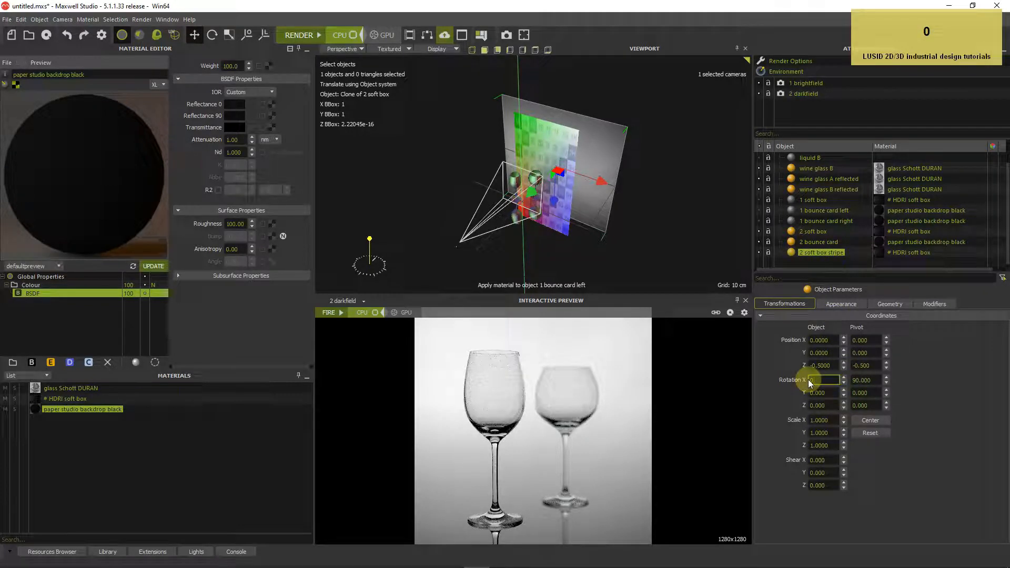
pyautogui.press('Return')
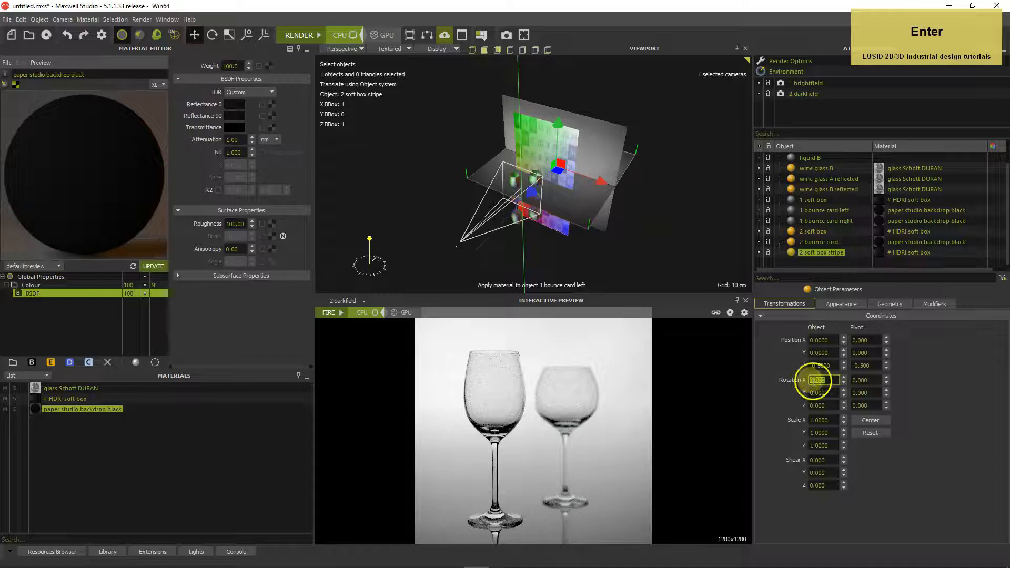
pyautogui.click(800, 406)
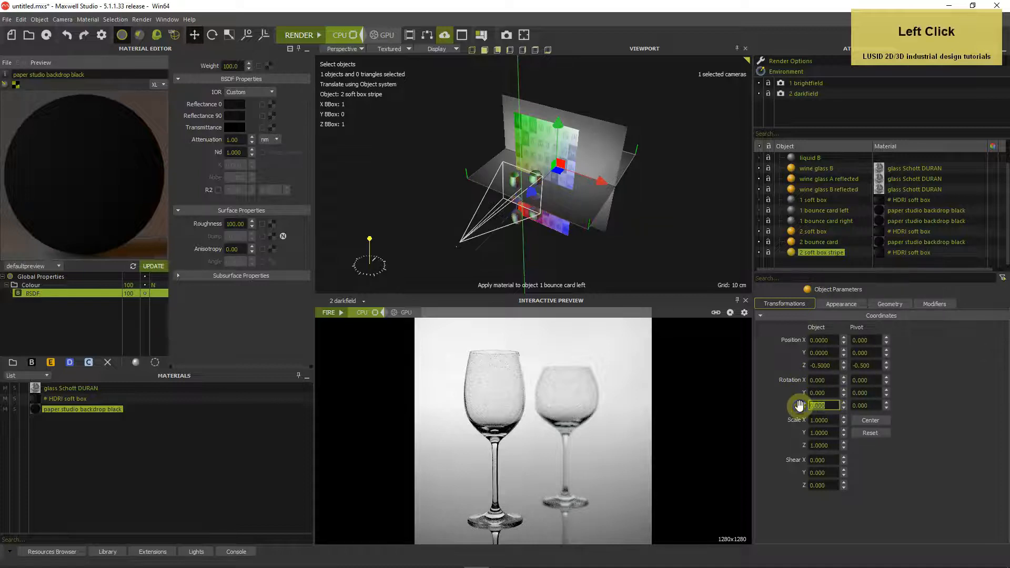
pyautogui.write('-90')
pyautogui.press('Return')
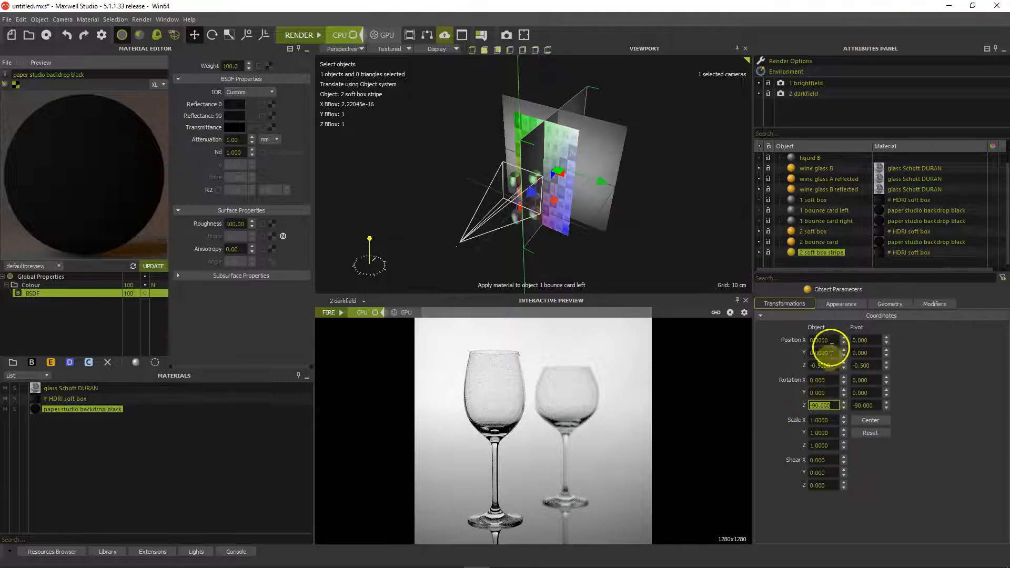
# - Move the 2 soft box stripe plane to position X -0.8 and Z 0
pyautogui.click(817, 340)
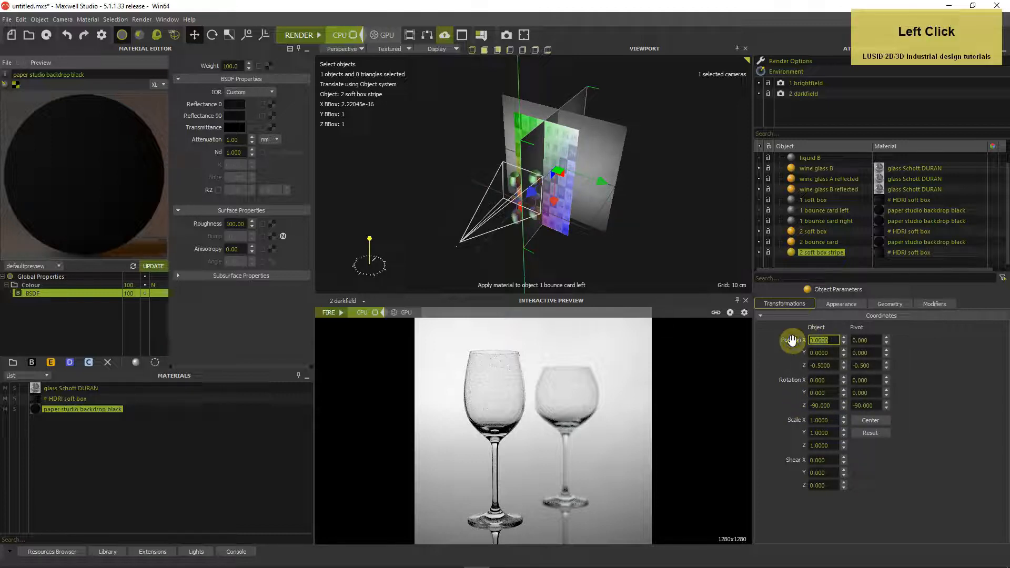
pyautogui.write('-')
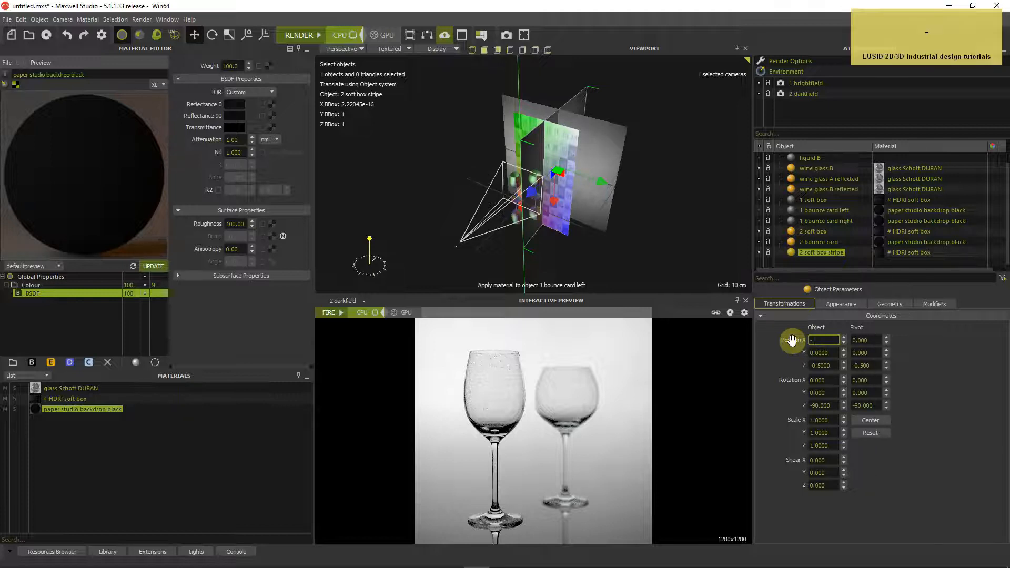
pyautogui.write('0.8')
pyautogui.press('Return')
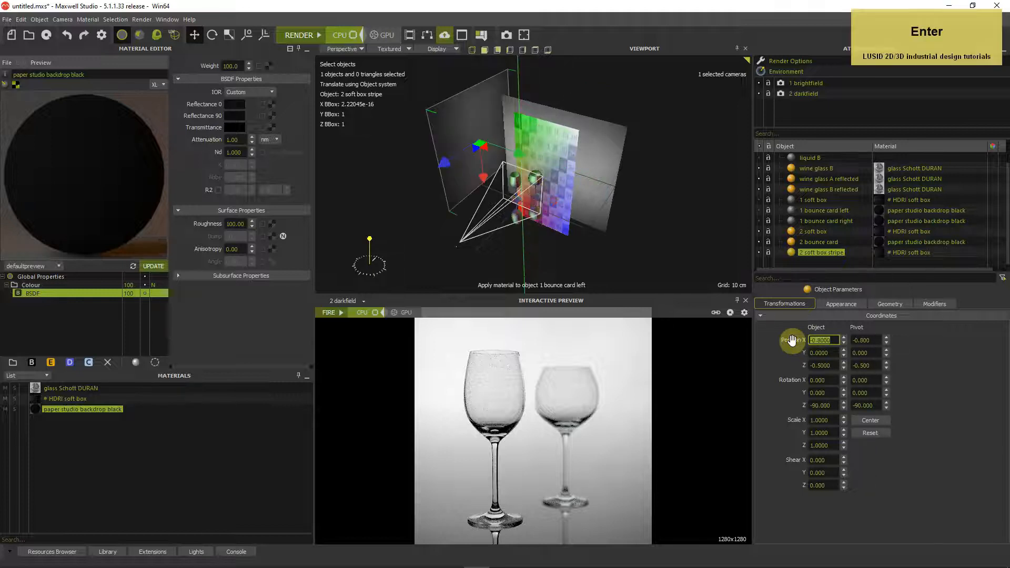
pyautogui.click(825, 365)
pyautogui.write('0')
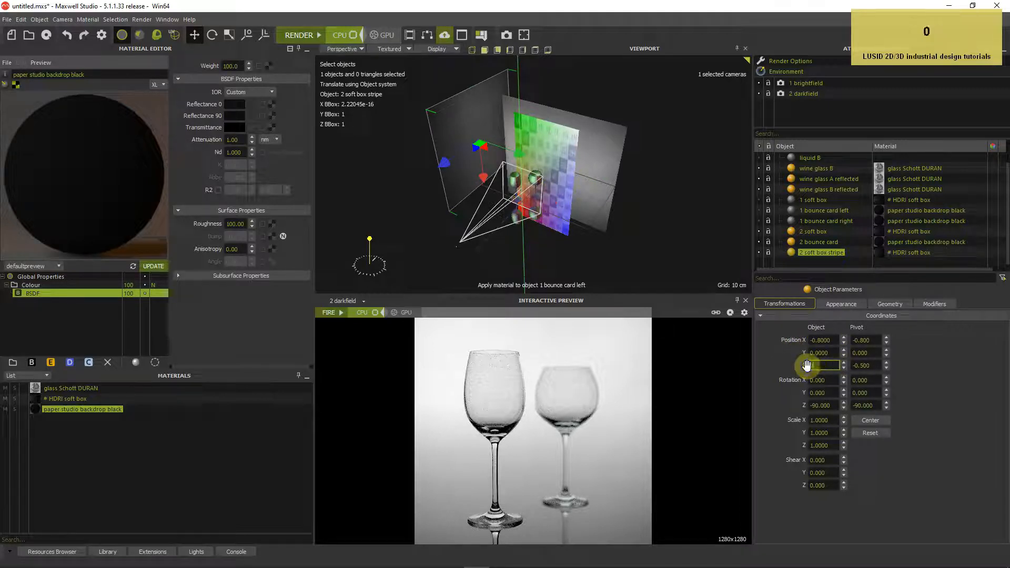
pyautogui.press('Return')
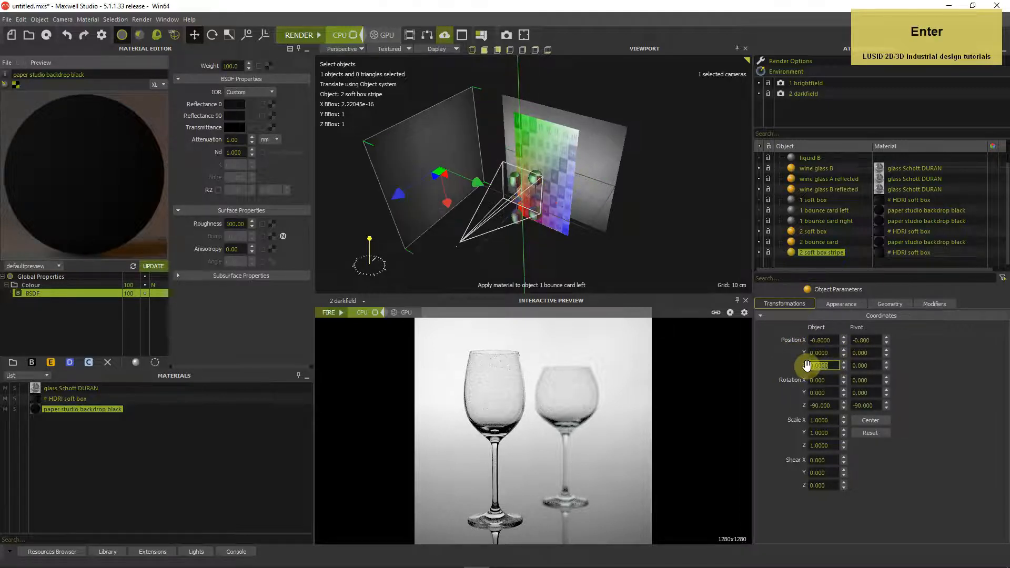
# - Scale the 2 soft box stripe plane to X 2 and Z 0.5 to form a tall narrow strip
pyautogui.click(810, 420)
pyautogui.write('2')
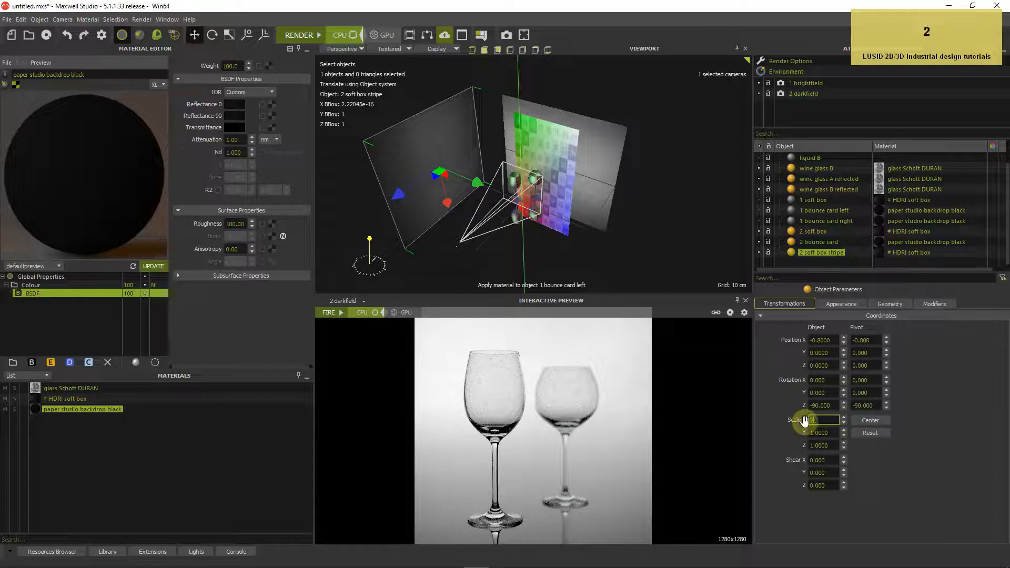
pyautogui.press('Return')
pyautogui.click(810, 445)
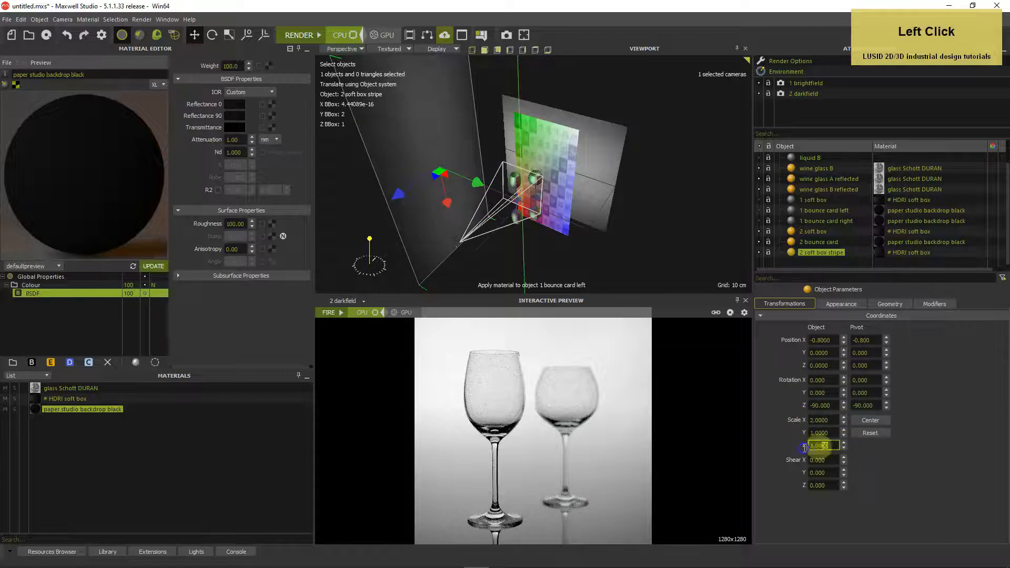
pyautogui.write('.5')
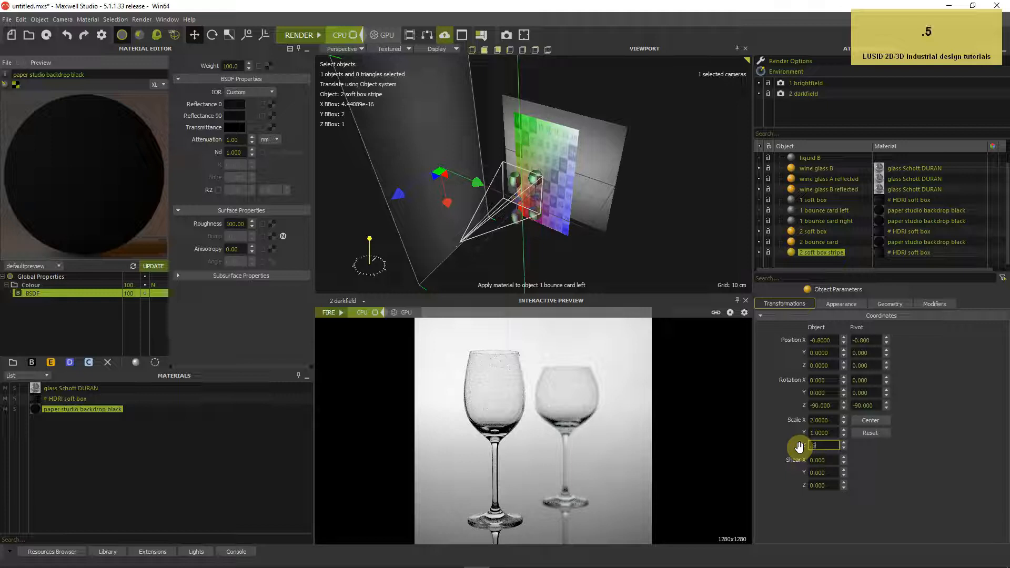
pyautogui.press('Return')
pyautogui.scroll(-2, 613, 177)
pyautogui.keyDown('alt'); pyautogui.moveTo(613, 177); pyautogui.dragTo(554, 178); pyautogui.keyUp('alt')
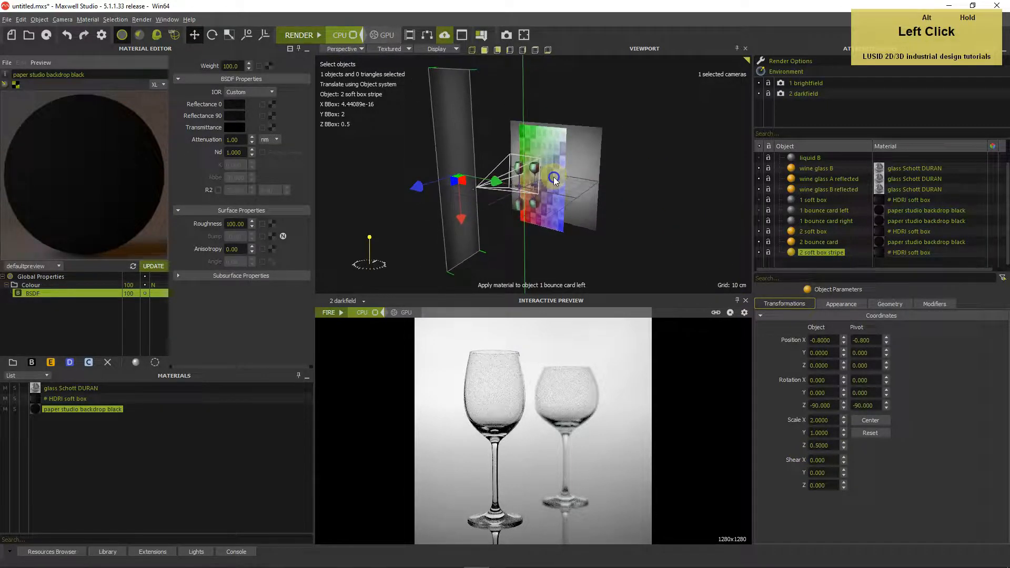
# - Clone the # HDRI soft box material and rename the clone as "# HDRI soft box stripe"
pyautogui.click(200, 321)
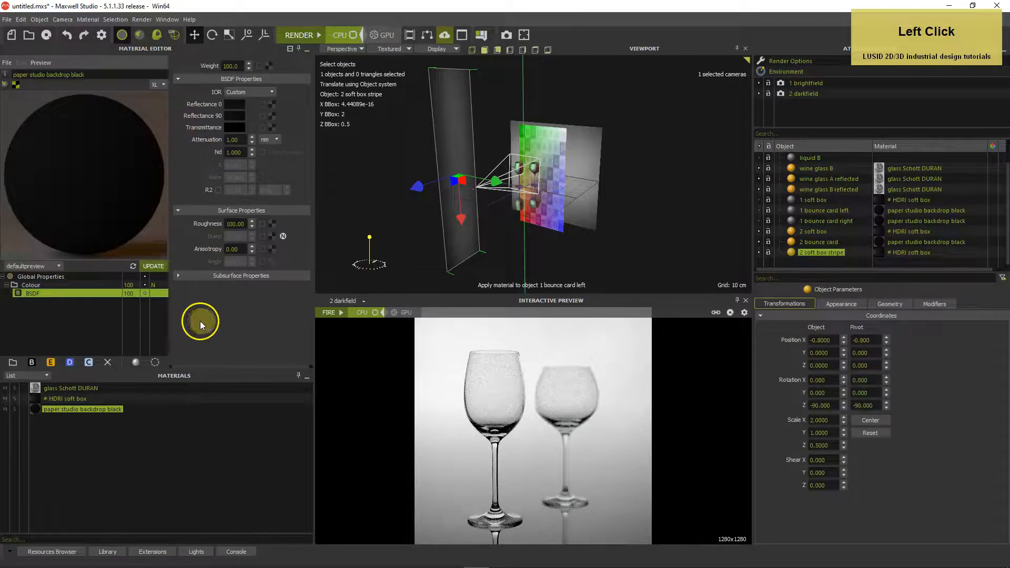
pyautogui.click(33, 398)
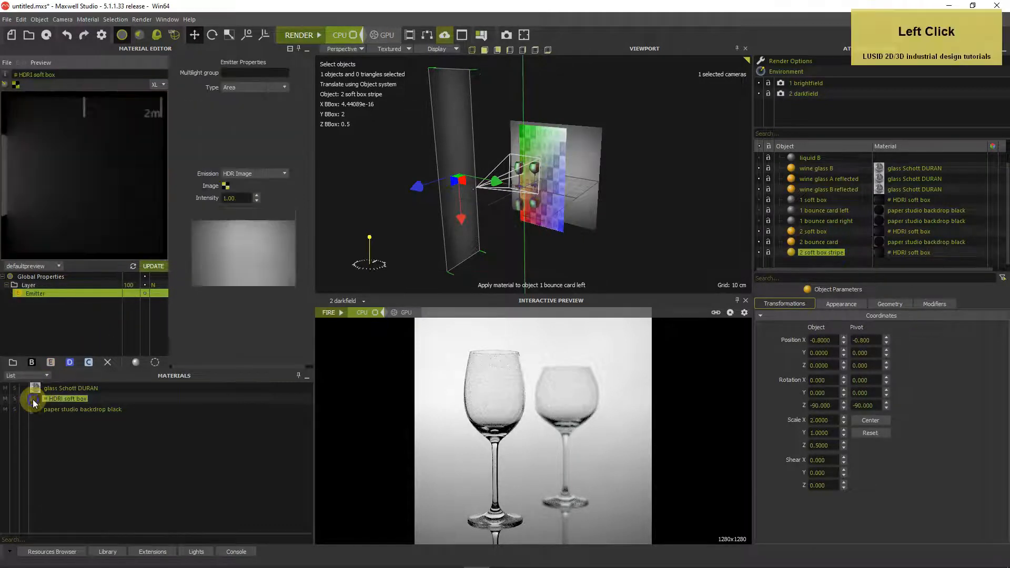
pyautogui.rightClick(33, 401)
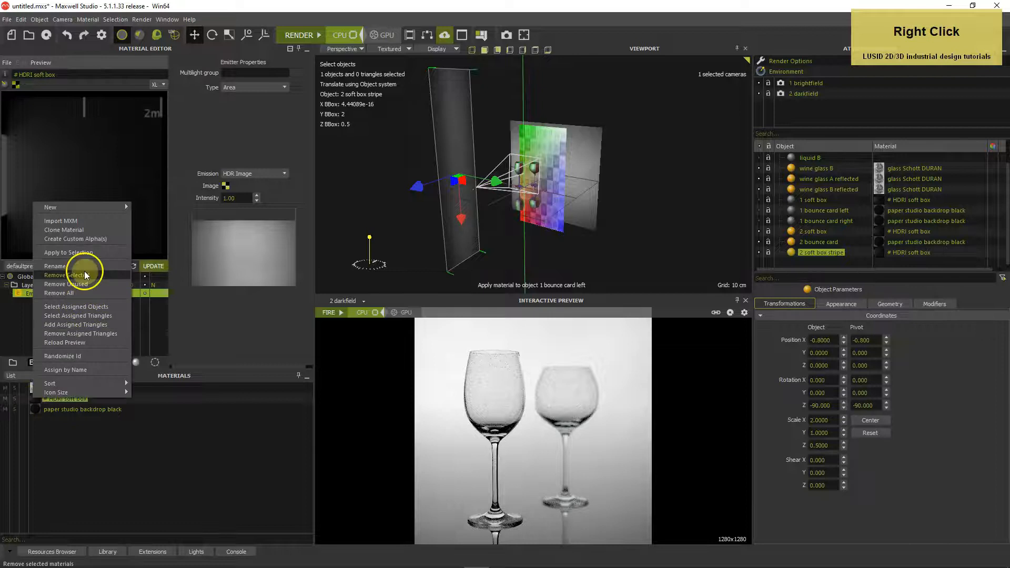
pyautogui.click(70, 233)
pyautogui.click(69, 420)
pyautogui.click(84, 77)
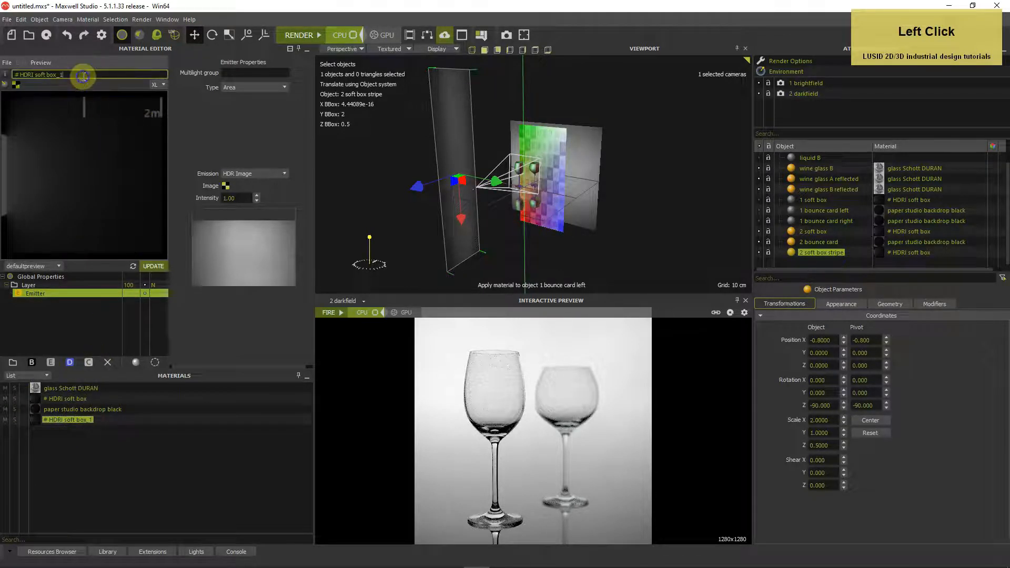
pyautogui.press('BackSpace')
pyautogui.write('stripe')
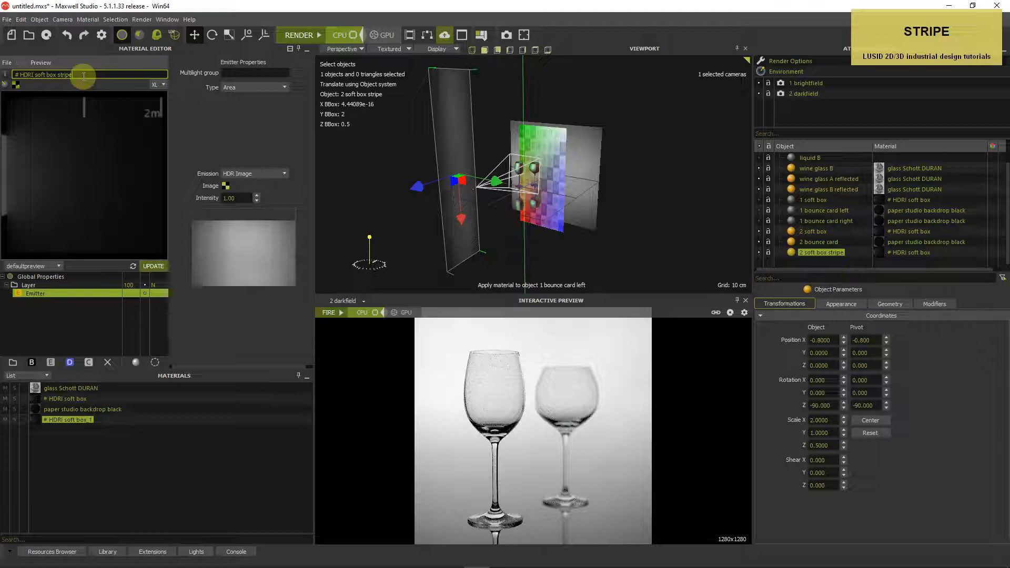
pyautogui.press('Return')
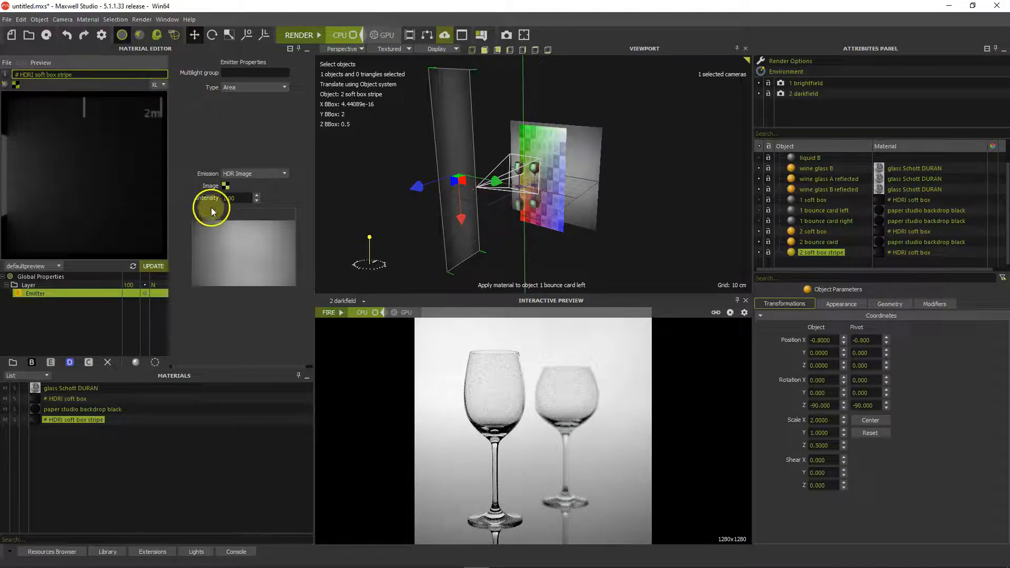
# - Replace the stripe material's emission image with softbox_stripe_gs from the softbox_stripe folder
pyautogui.click(226, 184)
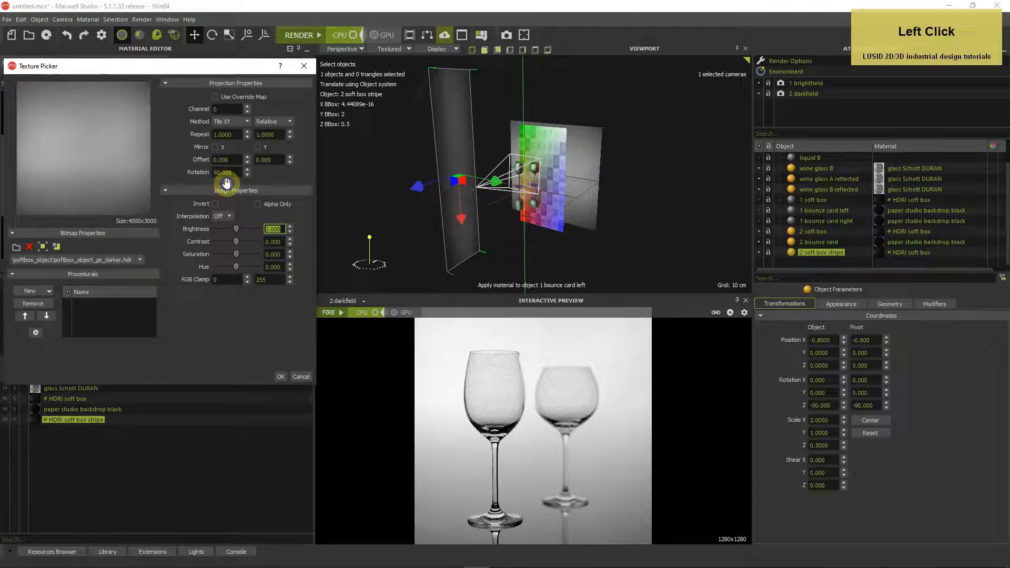
pyautogui.click(17, 248)
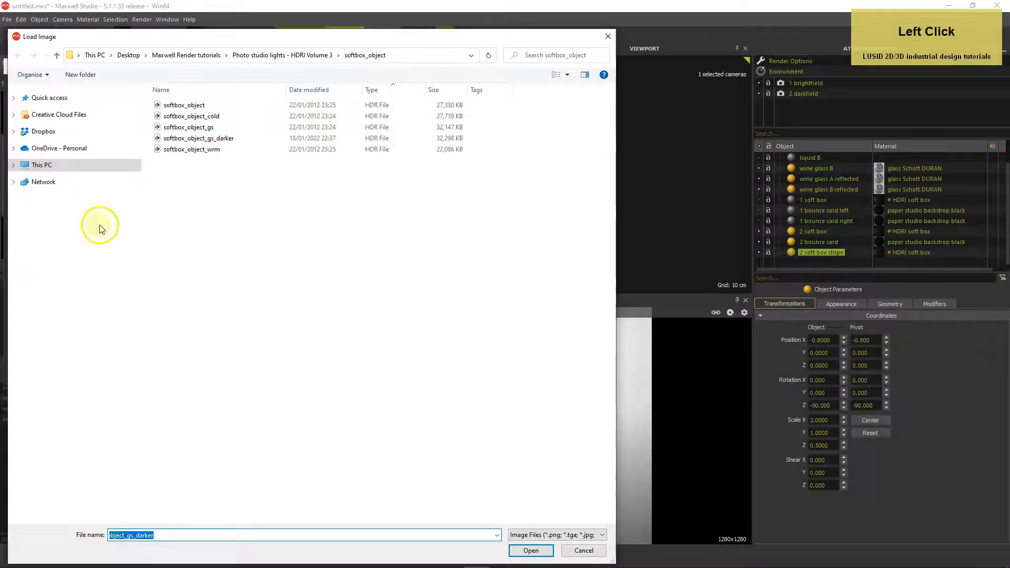
pyautogui.click(318, 57)
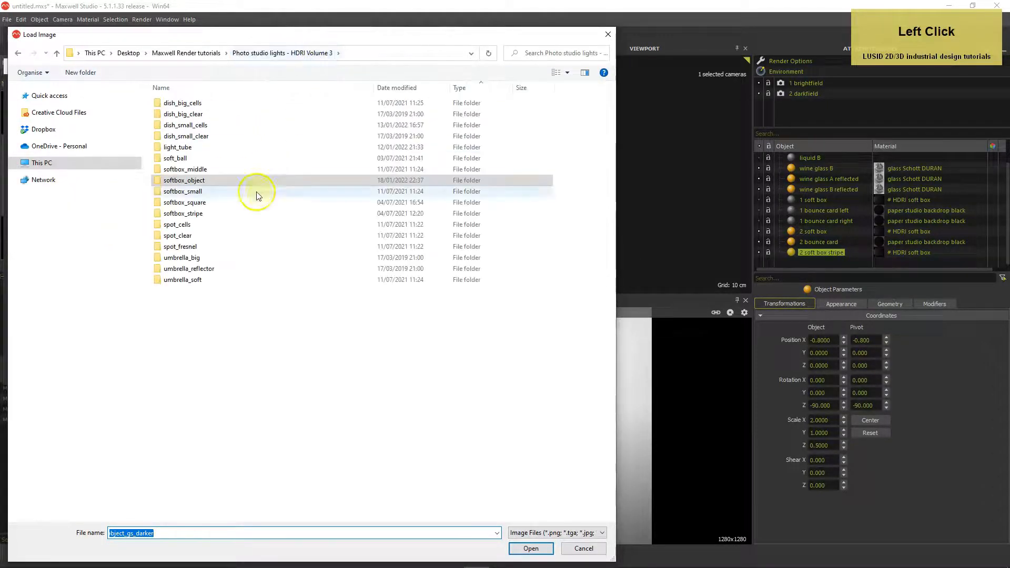
pyautogui.doubleClick(195, 213)
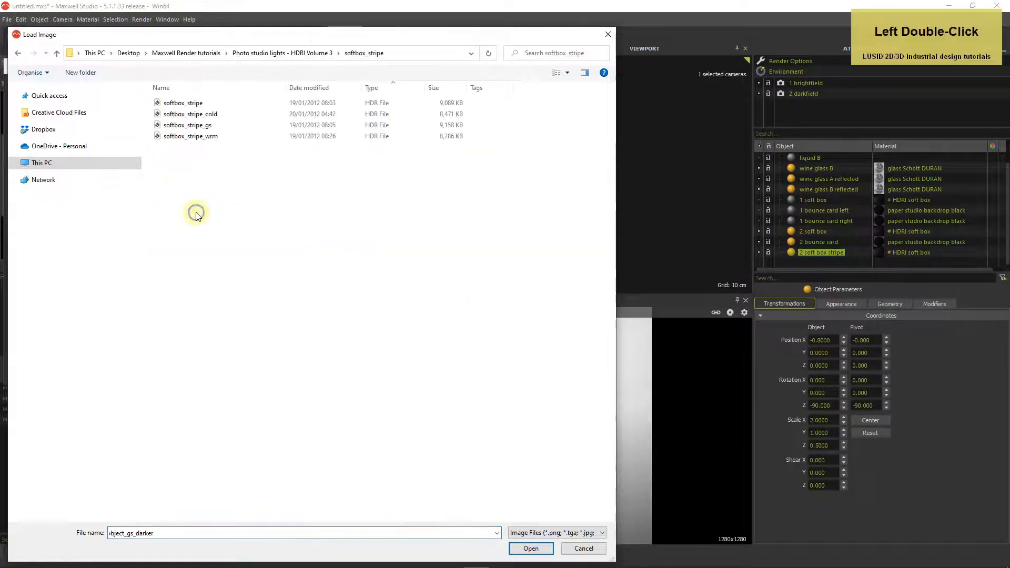
pyautogui.doubleClick(189, 125)
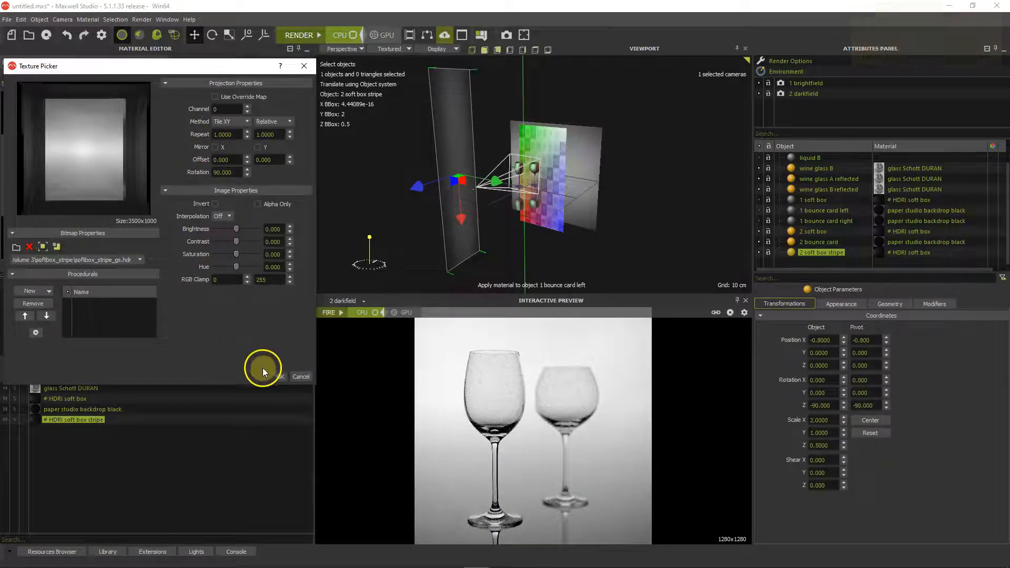
pyautogui.click(280, 375)
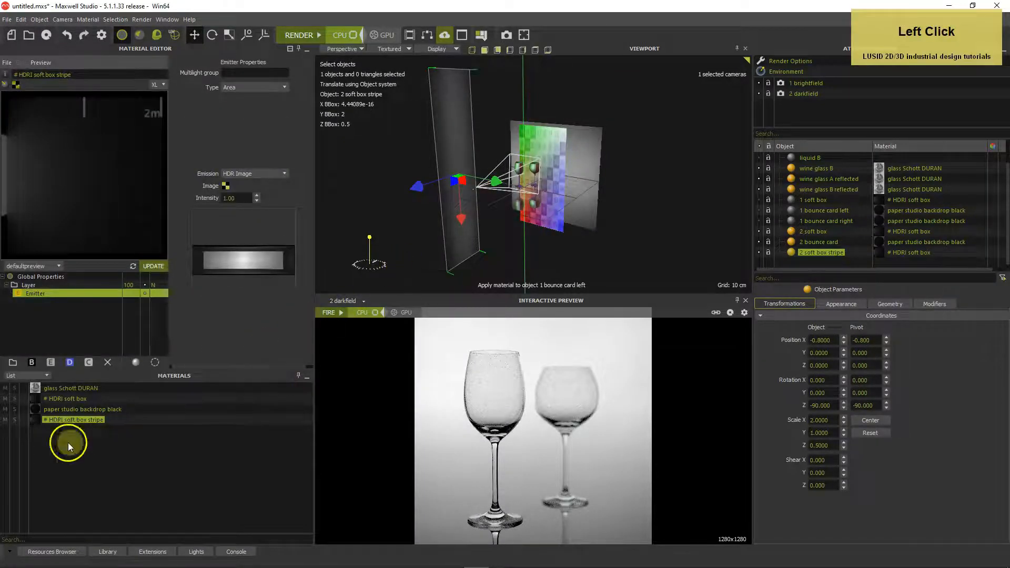
# - Apply the # HDRI soft box stripe material to the 2 soft box stripe plane and set its emitter intensity to 1.5
pyautogui.moveTo(38, 419); pyautogui.dragTo(505, 252)
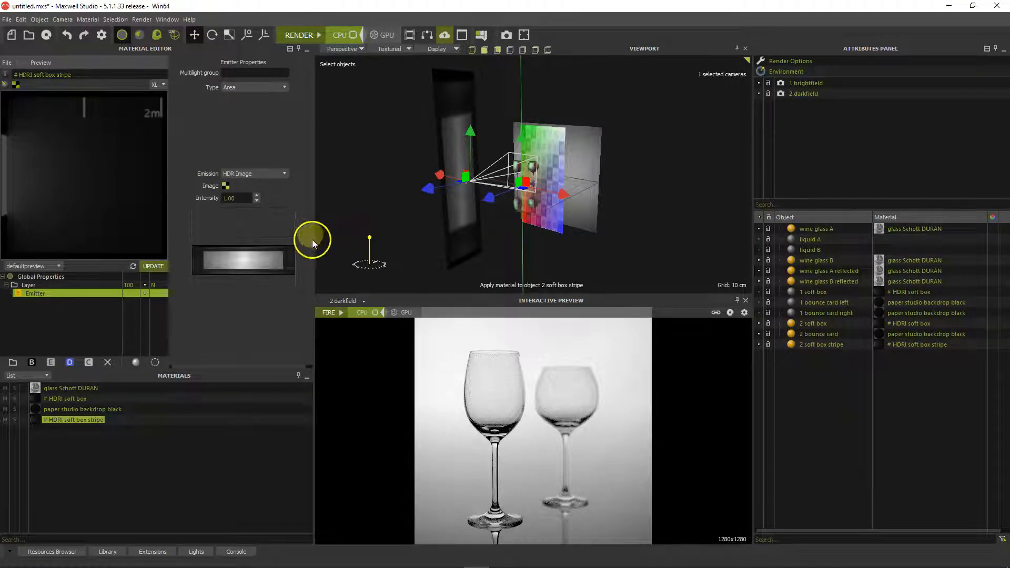
pyautogui.click(234, 198)
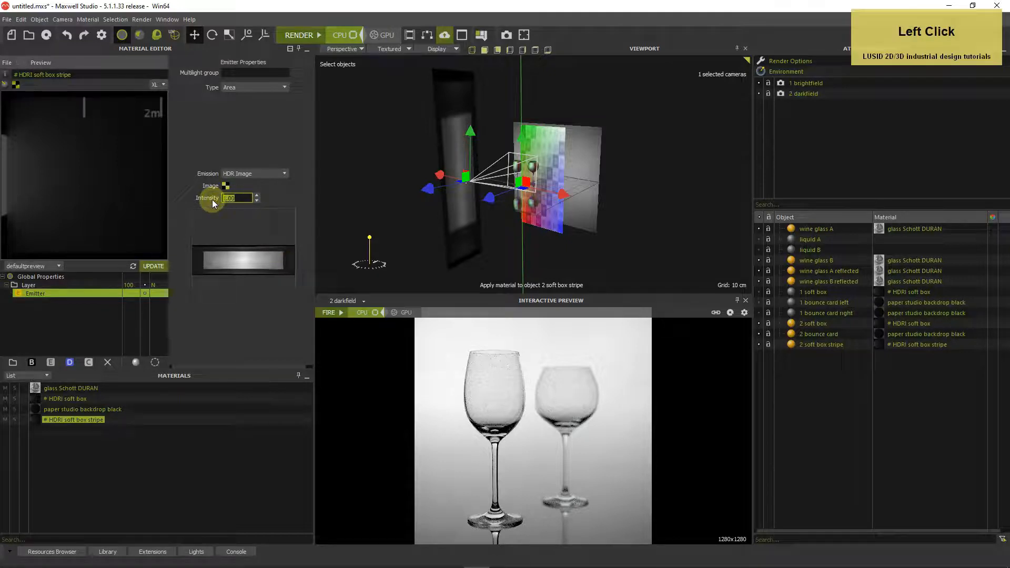
pyautogui.write('1.5')
pyautogui.press('Return')
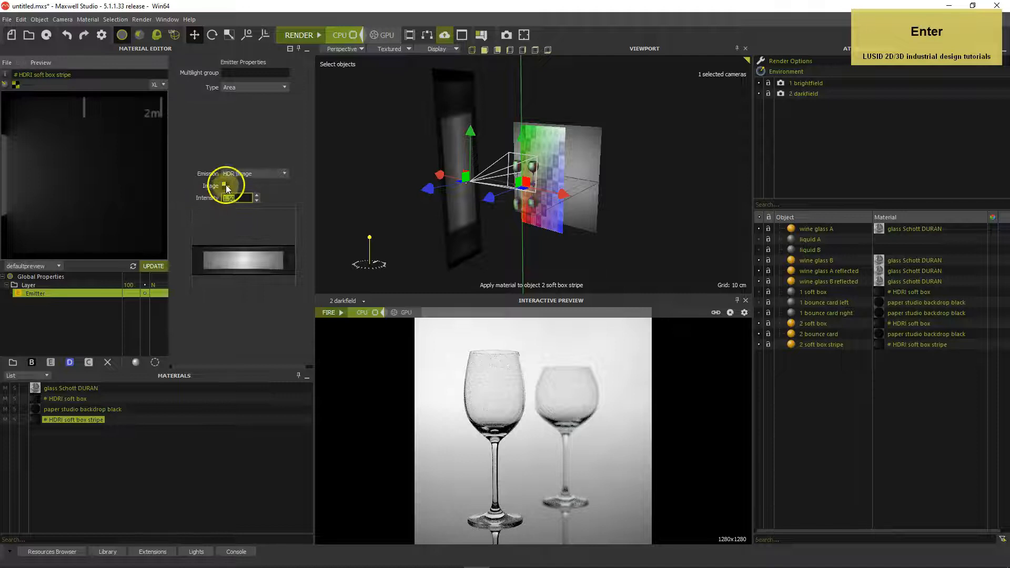
pyautogui.click(224, 184)
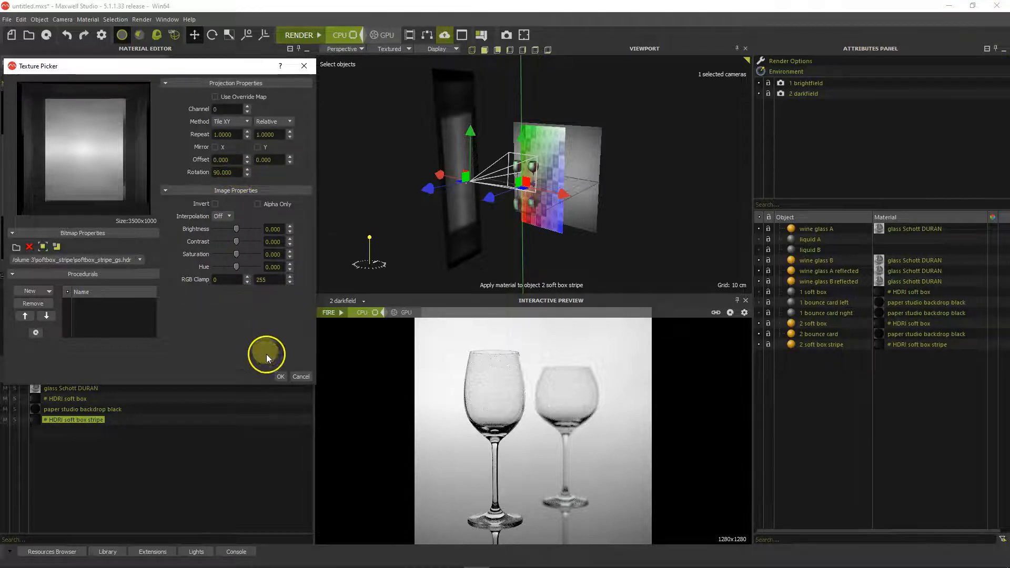
pyautogui.click(281, 376)
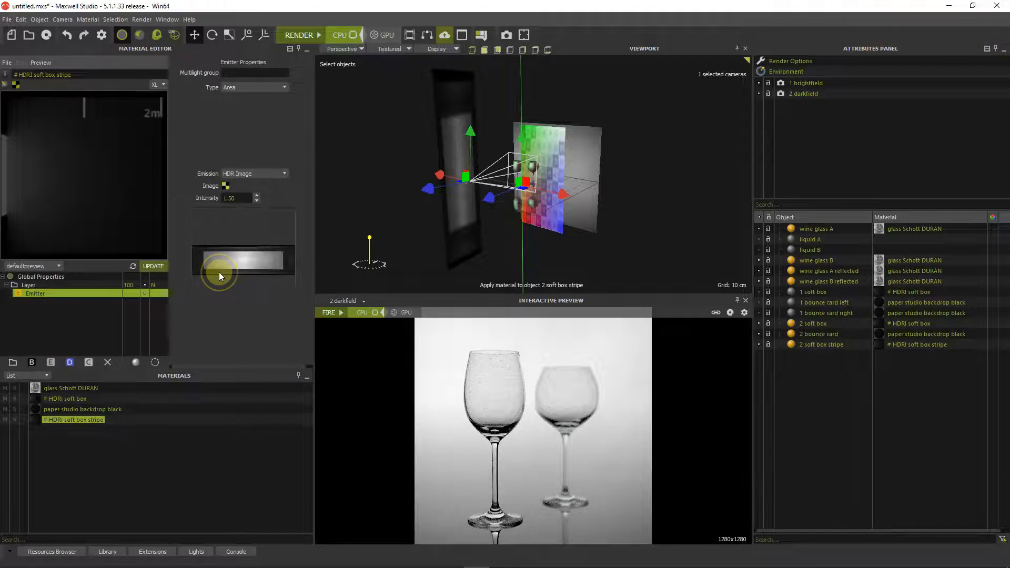
# - View the scene through the 2 darkfield camera and run the interactive preview briefly to check the lighting
pyautogui.click(342, 49)
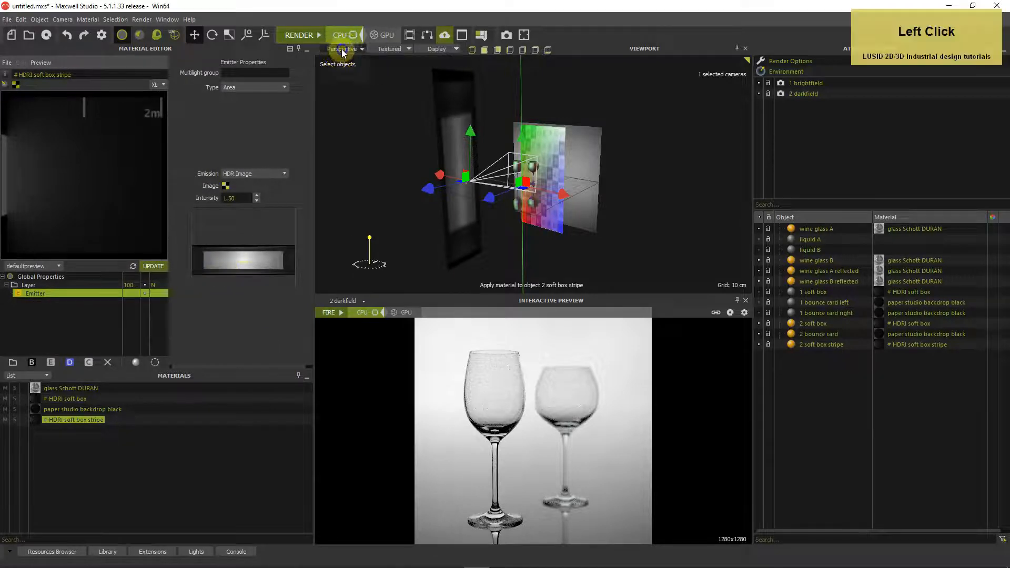
pyautogui.click(348, 76)
pyautogui.click(351, 230)
pyautogui.click(342, 309)
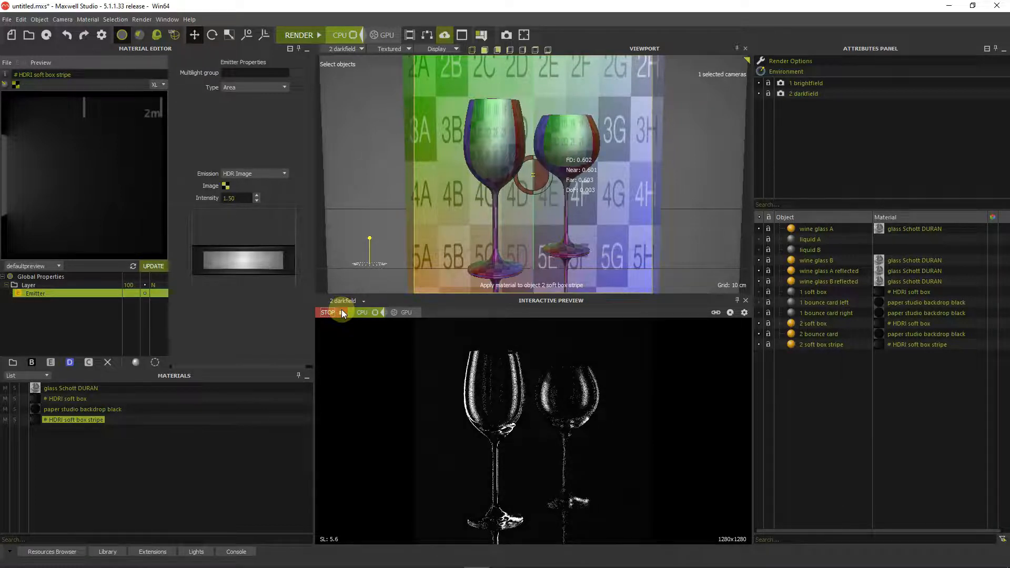
pyautogui.click(342, 309)
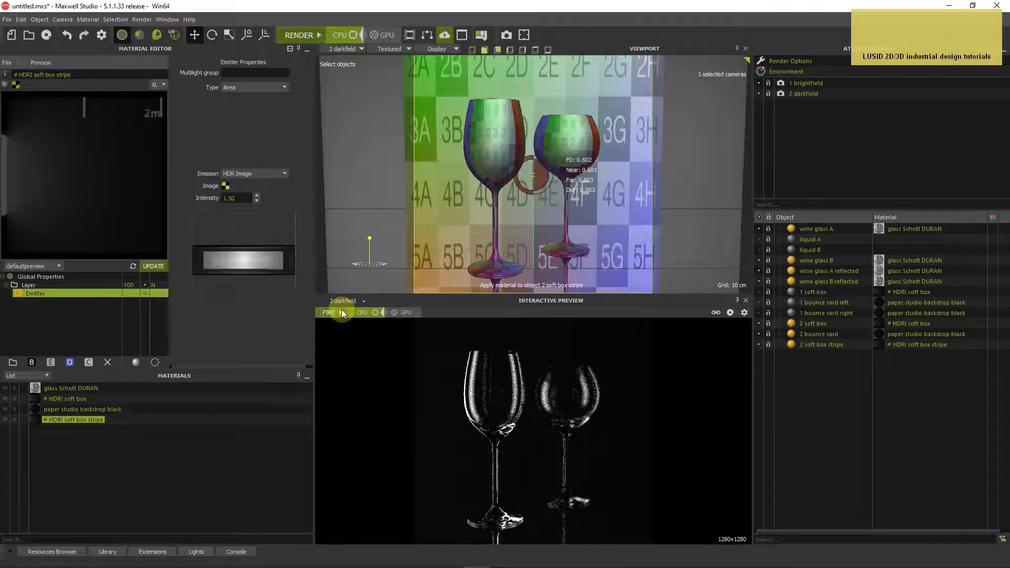
# - Render the 2 darkfield view in Maxwell Render and inspect the wine glasses at 100% zoom
pyautogui.click(300, 36)
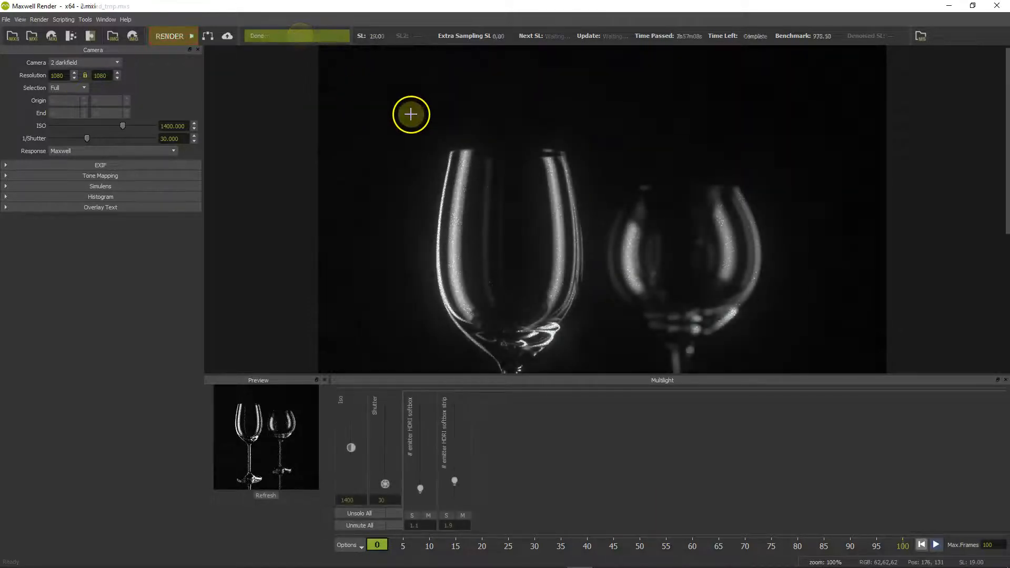
pyautogui.rightClick(411, 115)
pyautogui.click(421, 127)
pyautogui.moveTo(534, 239); pyautogui.dragTo(531, 196)
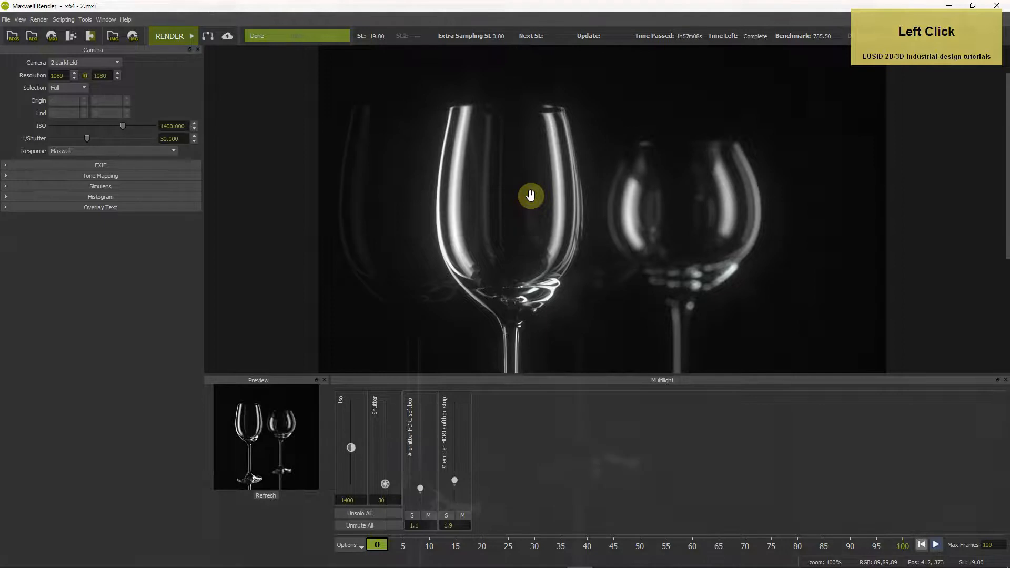
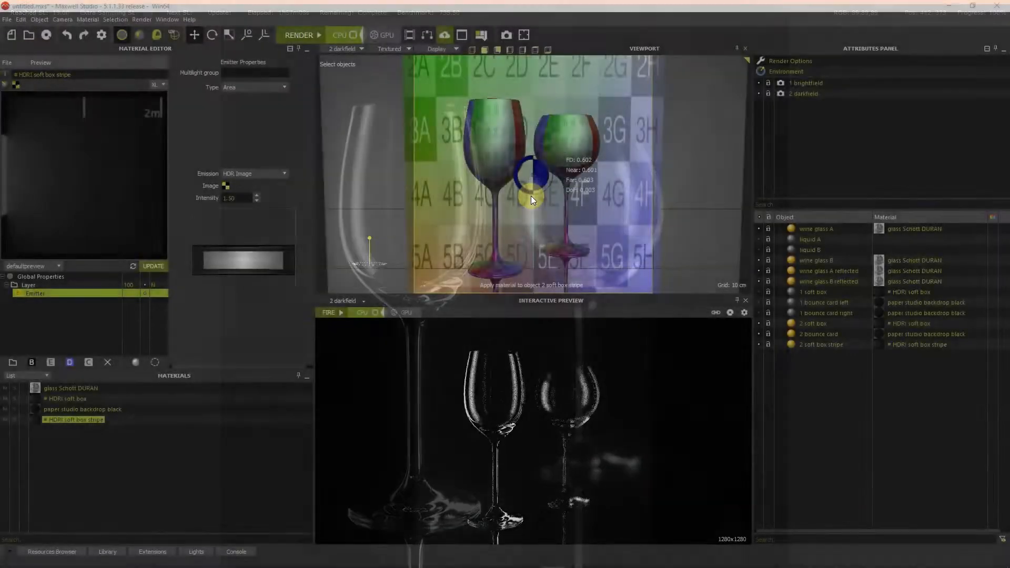
# - Return the viewport to perspective, clone the 2 darkfield camera and rename the clone as "3 indirect"
pyautogui.click(347, 49)
pyautogui.click(354, 60)
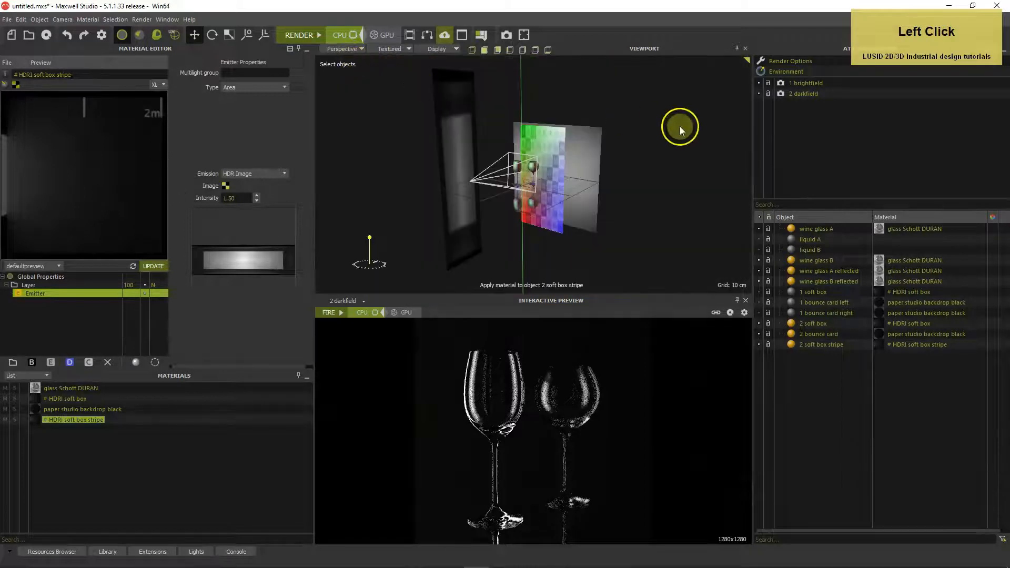
pyautogui.click(782, 91)
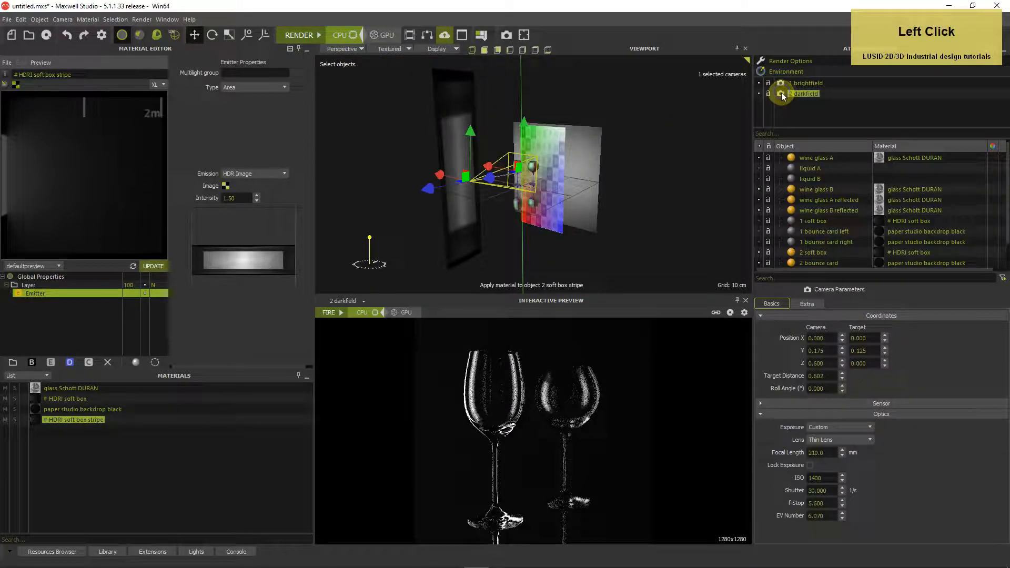
pyautogui.rightClick(782, 94)
pyautogui.click(801, 126)
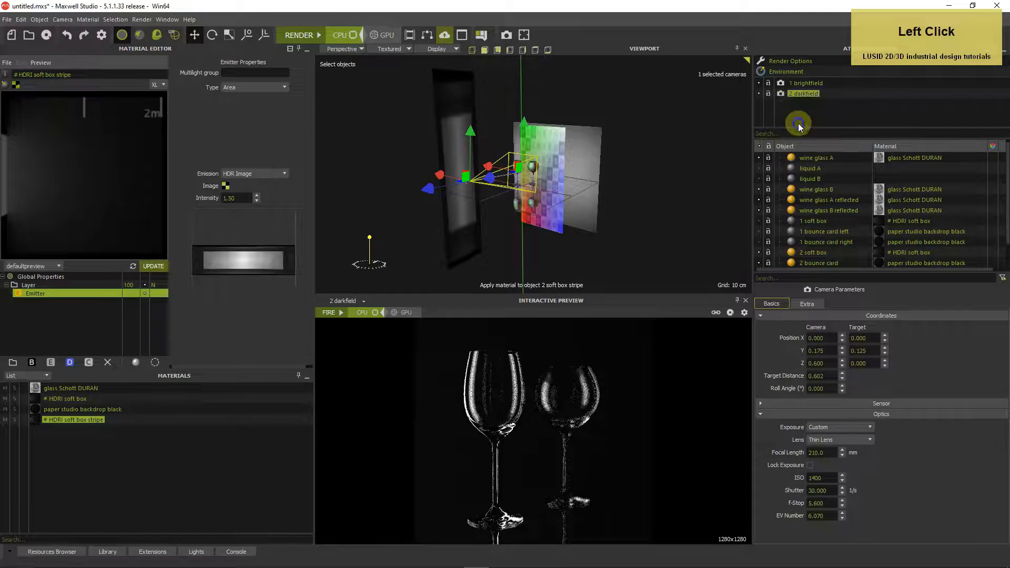
pyautogui.click(788, 103)
pyautogui.rightClick(787, 102)
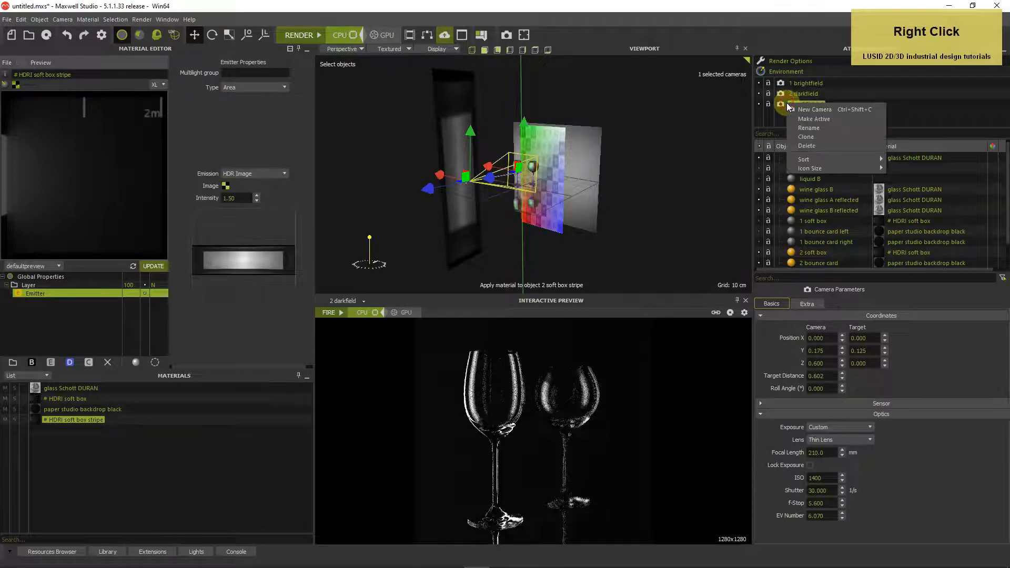
pyautogui.click(803, 127)
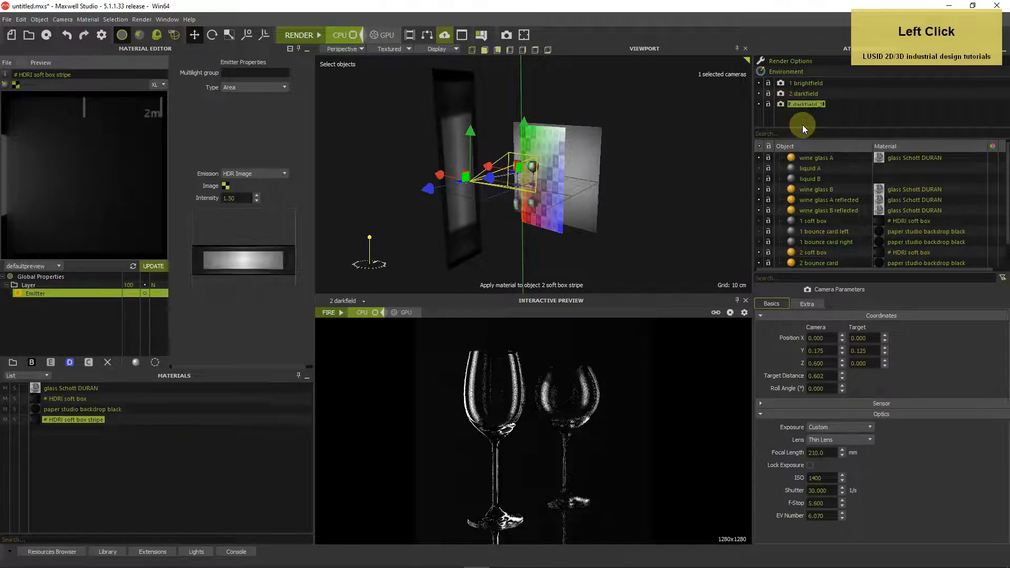
pyautogui.write('3 indirect')
pyautogui.press('Return')
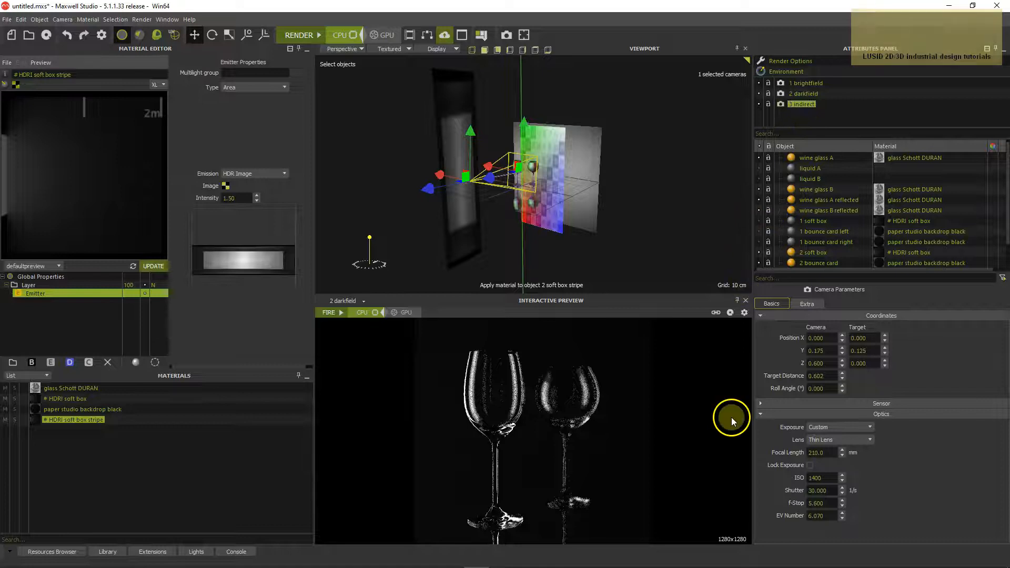
# - Set the shutter speed of the 3 indirect camera to 15 (1/s)
pyautogui.moveTo(795, 491); pyautogui.dragTo(795, 491)
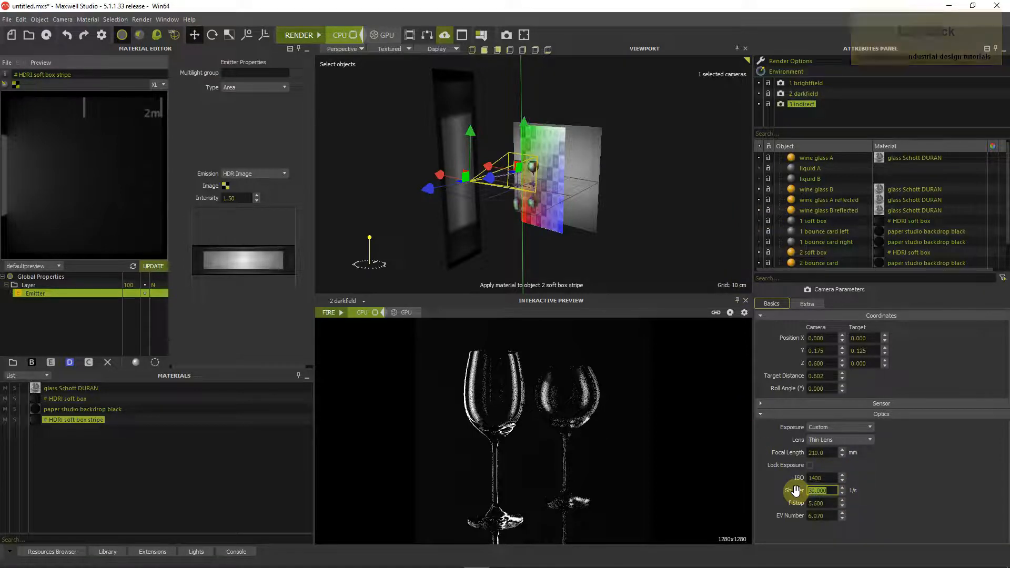
pyautogui.write('15')
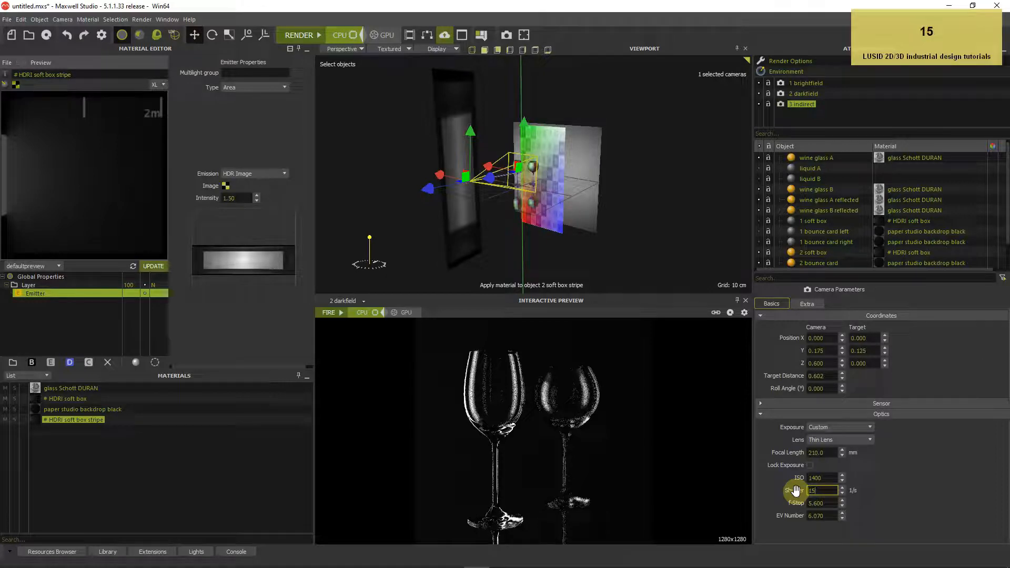
pyautogui.press('Return')
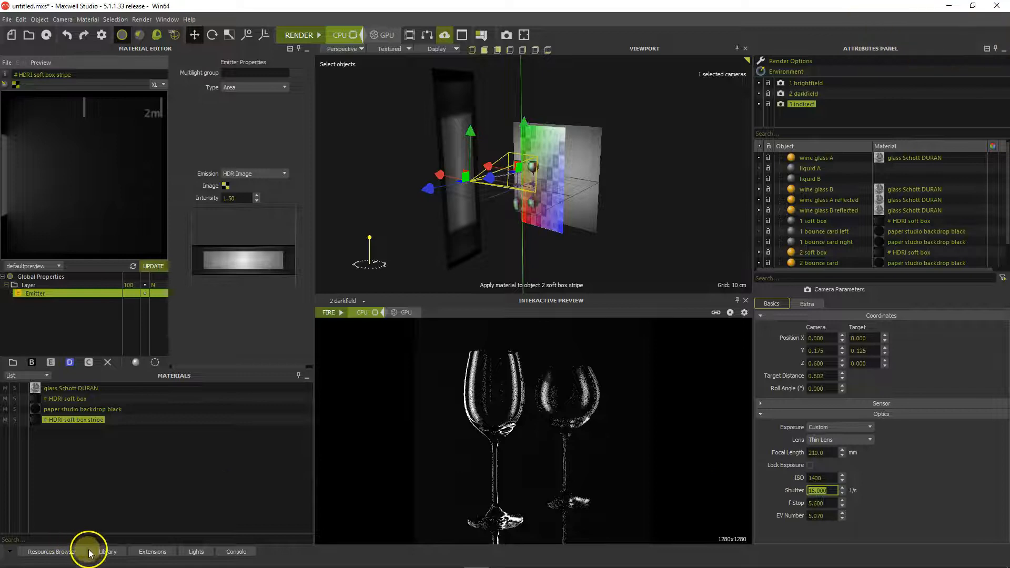
# - Add a Plane_1x1 primitive from the standard library to the scene
pyautogui.click(108, 552)
pyautogui.moveTo(121, 471); pyautogui.dragTo(497, 227)
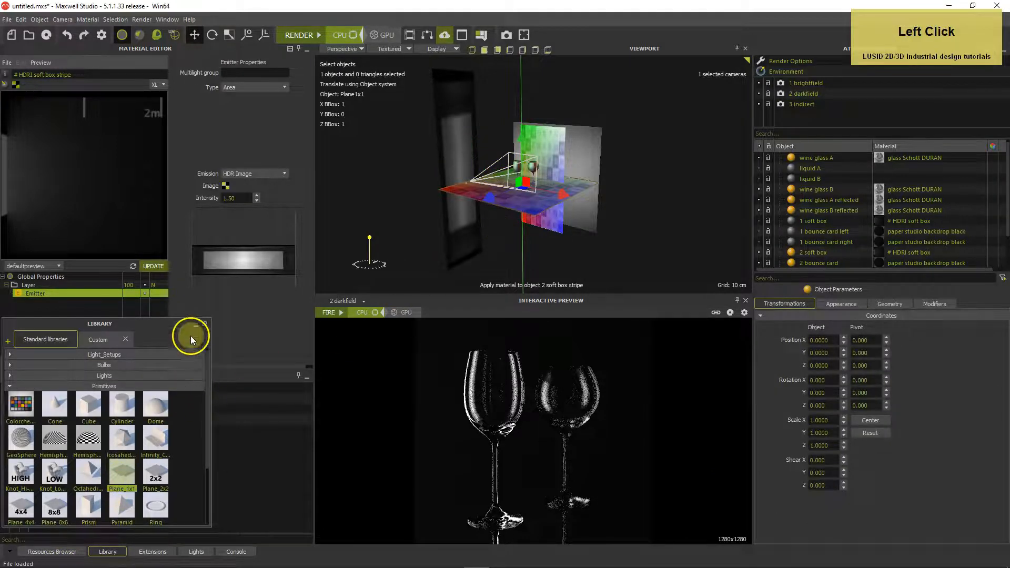
pyautogui.click(198, 324)
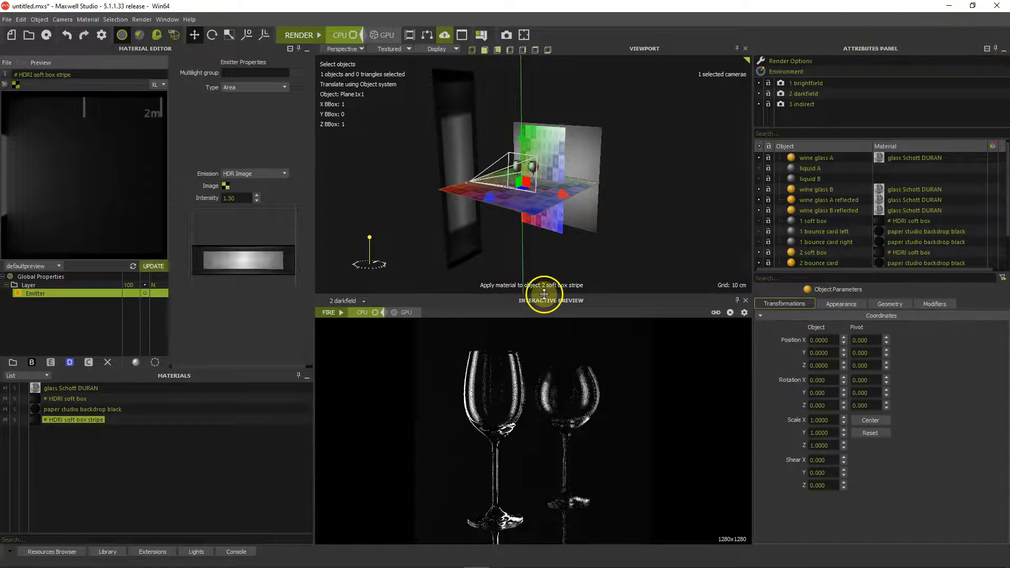
pyautogui.click(830, 340)
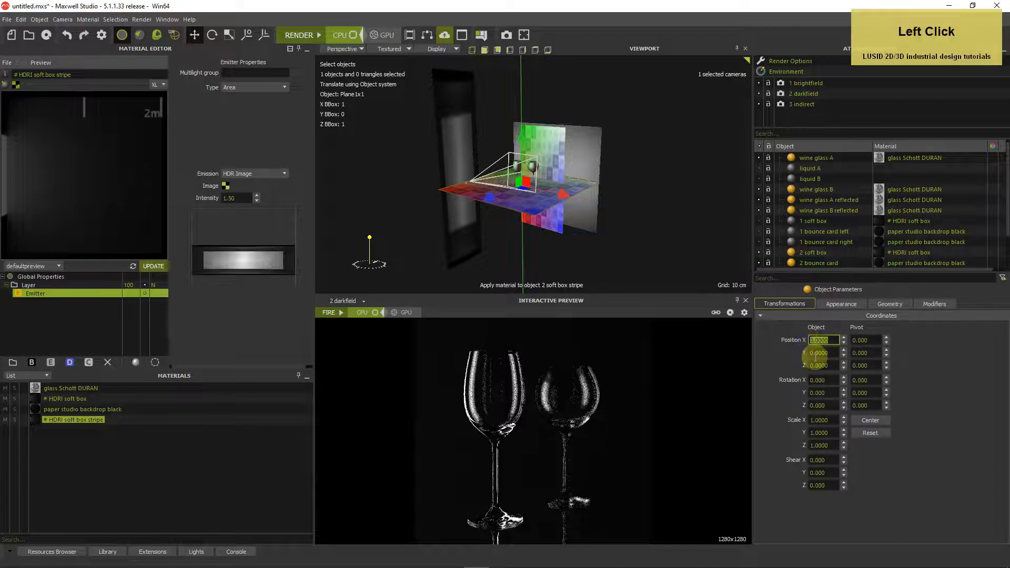
pyautogui.write('0.2')
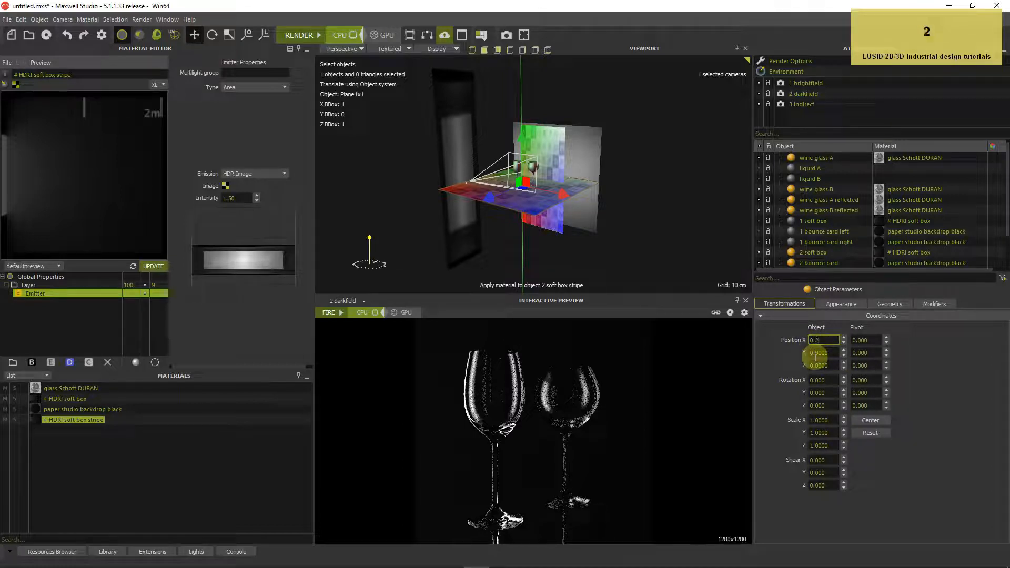
pyautogui.press('Return')
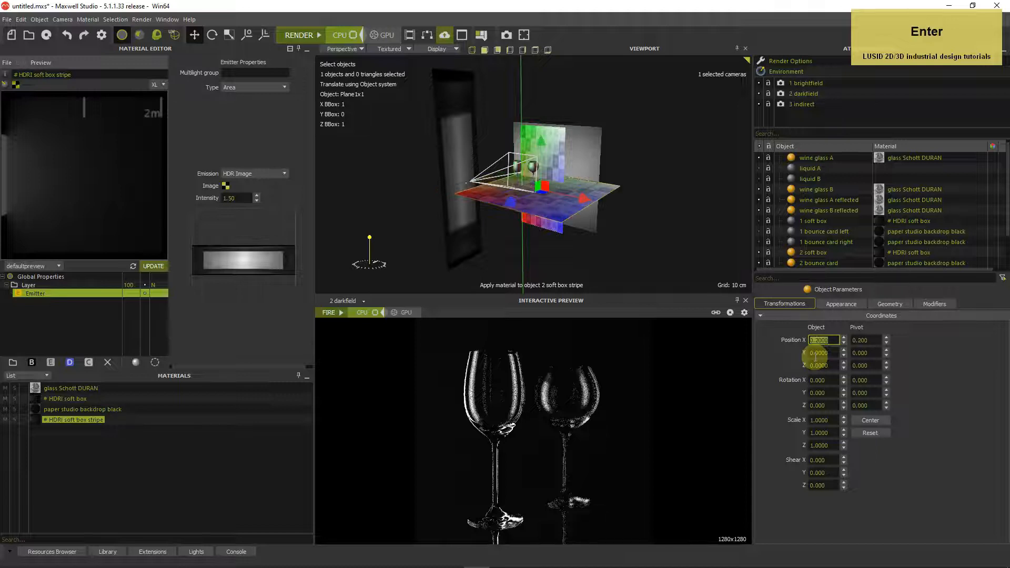
pyautogui.keyDown('alt'); pyautogui.moveTo(554, 216); pyautogui.dragTo(573, 230); pyautogui.keyUp('alt')
pyautogui.scroll(3, 565, 218)
pyautogui.keyDown('alt'); pyautogui.moveTo(573, 234); pyautogui.dragTo(566, 225, button='middle'); pyautogui.keyUp('alt')
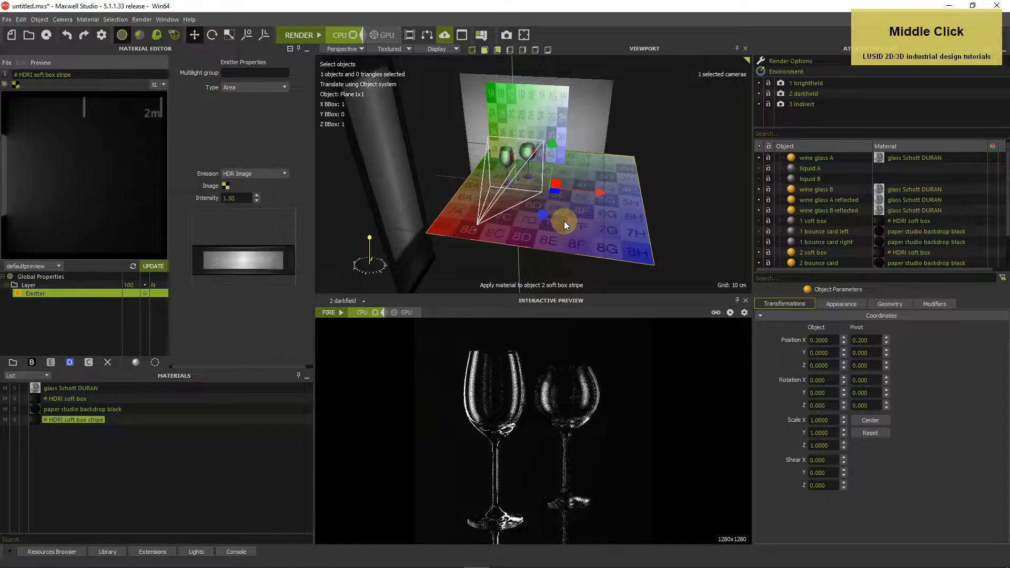
pyautogui.click(822, 340)
pyautogui.write('0')
pyautogui.press('Return')
# - Set the new plane's Z position to 0.2
pyautogui.click(828, 365)
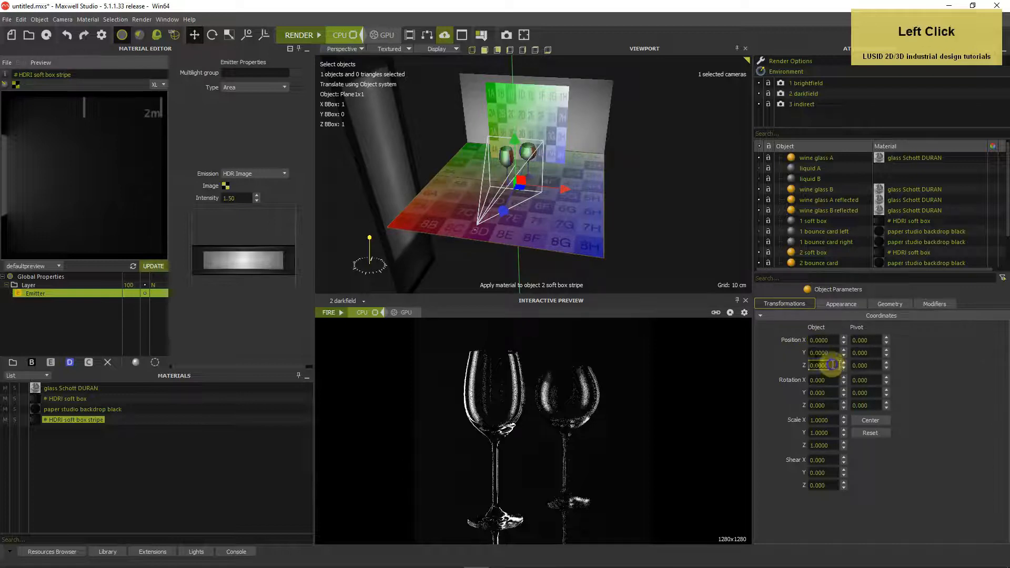
pyautogui.moveTo(833, 364); pyautogui.dragTo(786, 369)
pyautogui.write('.2')
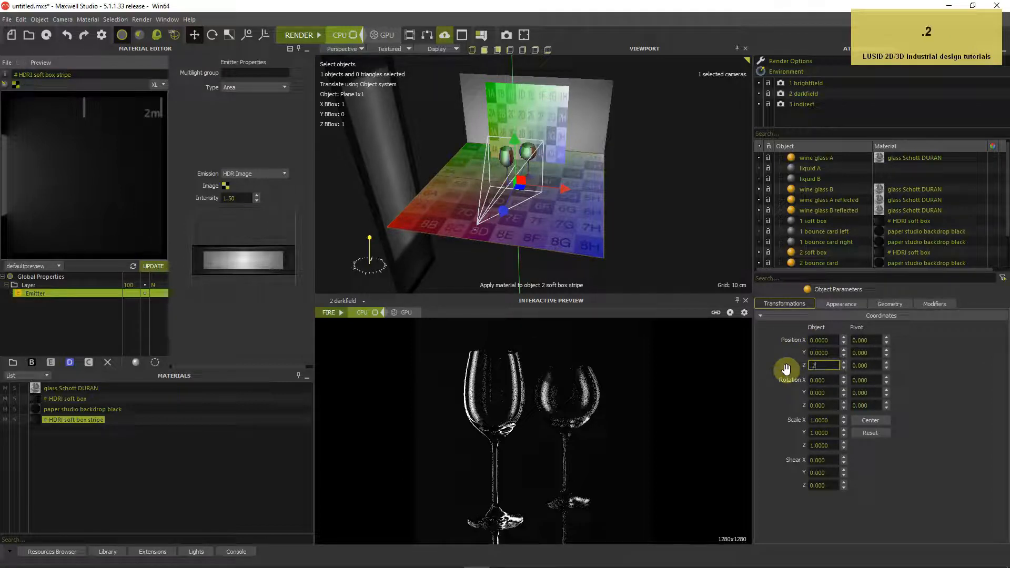
pyautogui.press('Return')
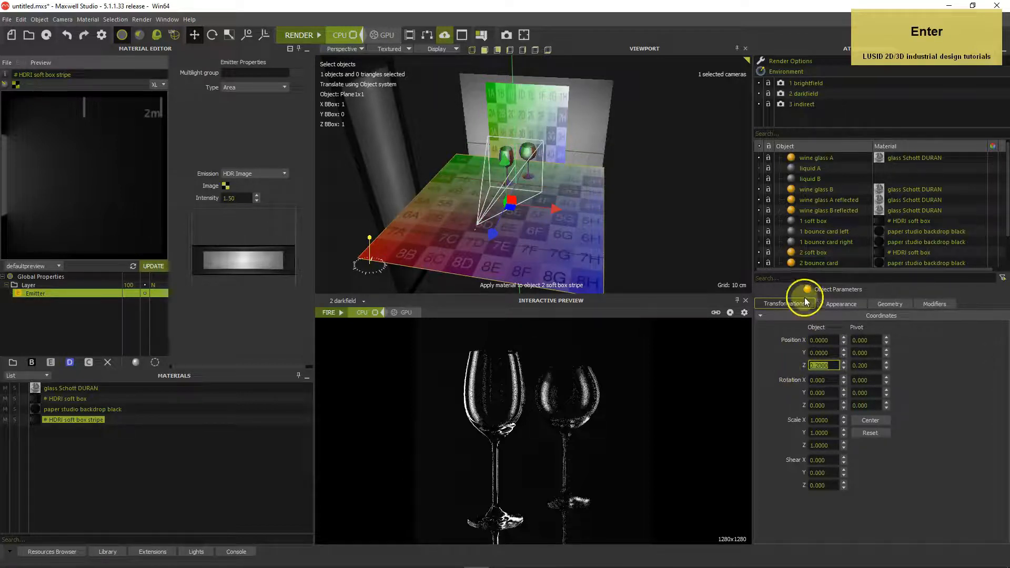
# - Rename the new plane in the object list as "table slab"
pyautogui.scroll(-1, 817, 248)
pyautogui.click(817, 254)
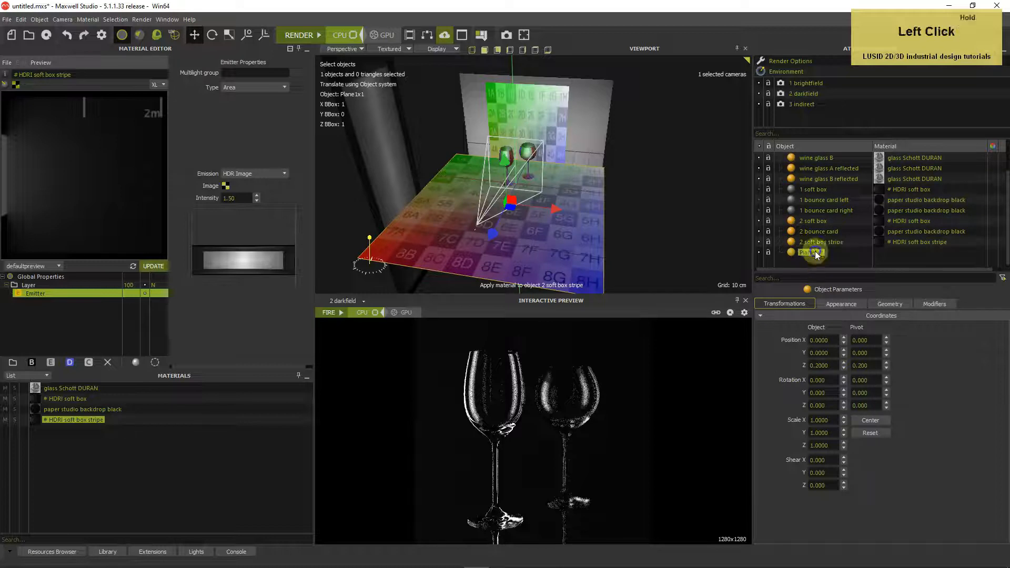
pyautogui.doubleClick(815, 254)
pyautogui.write('table sla')
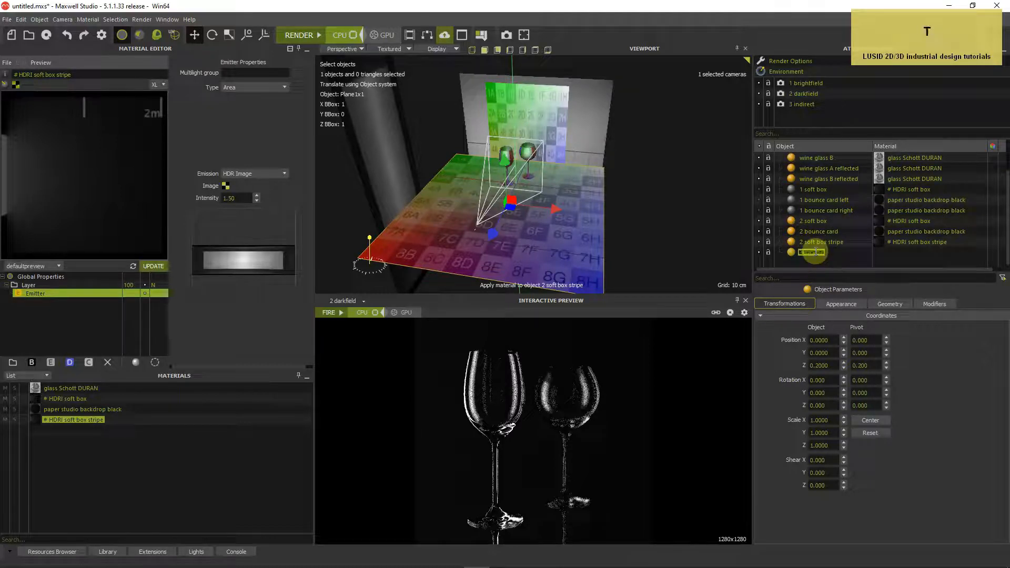
pyautogui.press('Return')
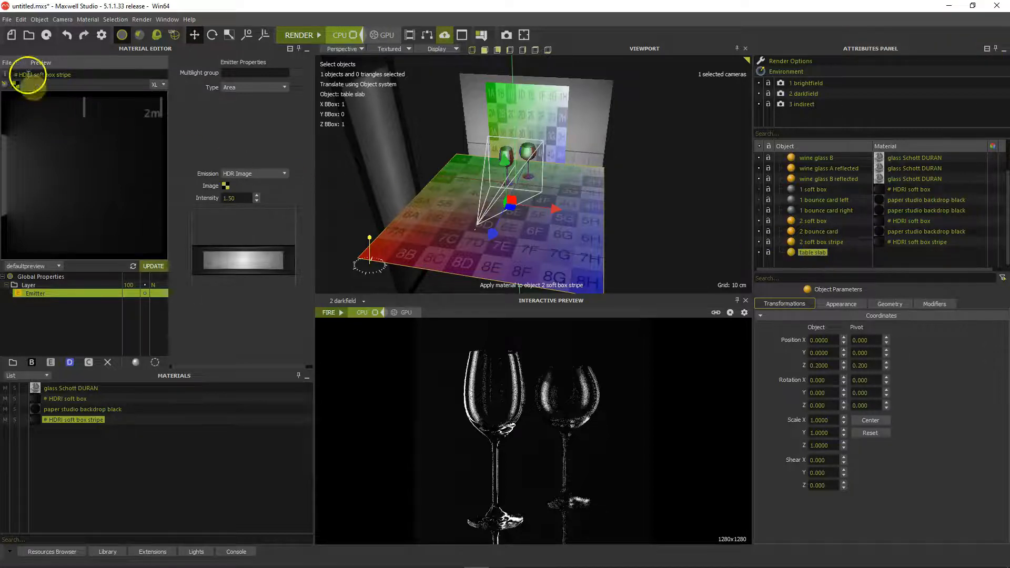
# - Import the material "plastic ABS shiny RAL9005" from the Verified folder and apply it to the table slab
pyautogui.click(7, 63)
pyautogui.click(14, 85)
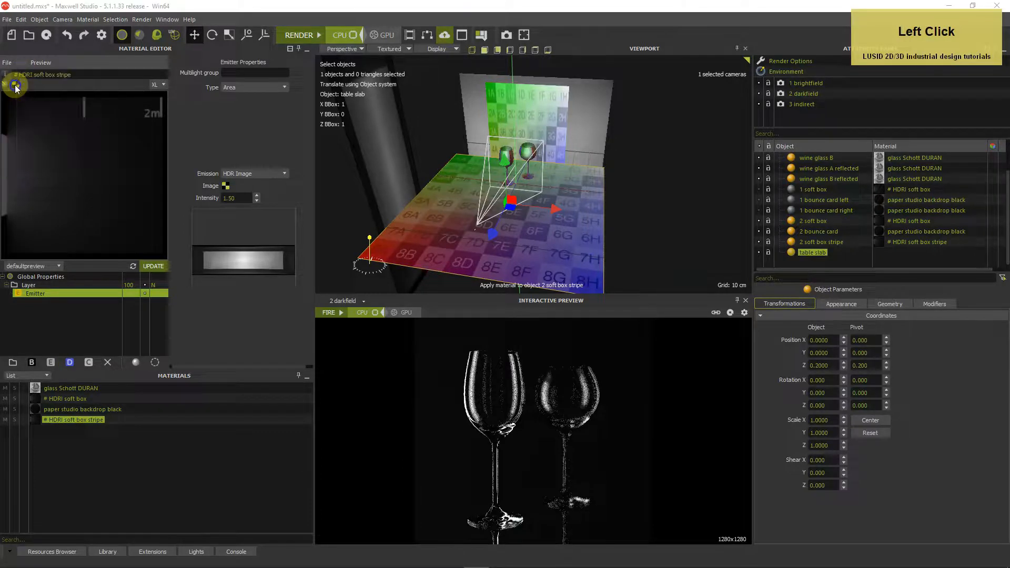
pyautogui.scroll(-5, 368, 265)
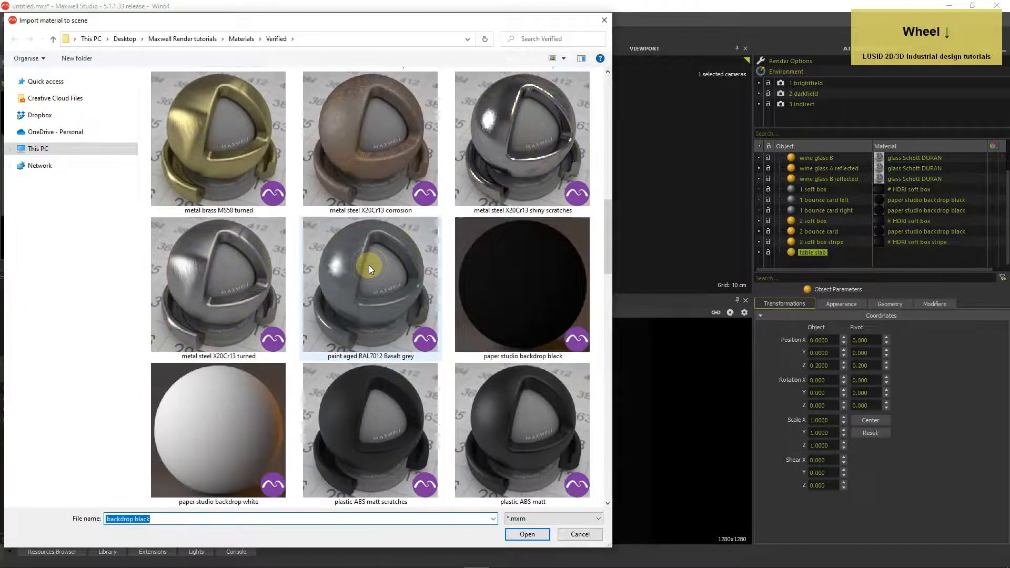
pyautogui.scroll(-5, 368, 265)
pyautogui.scroll(1, 368, 265)
pyautogui.doubleClick(356, 153)
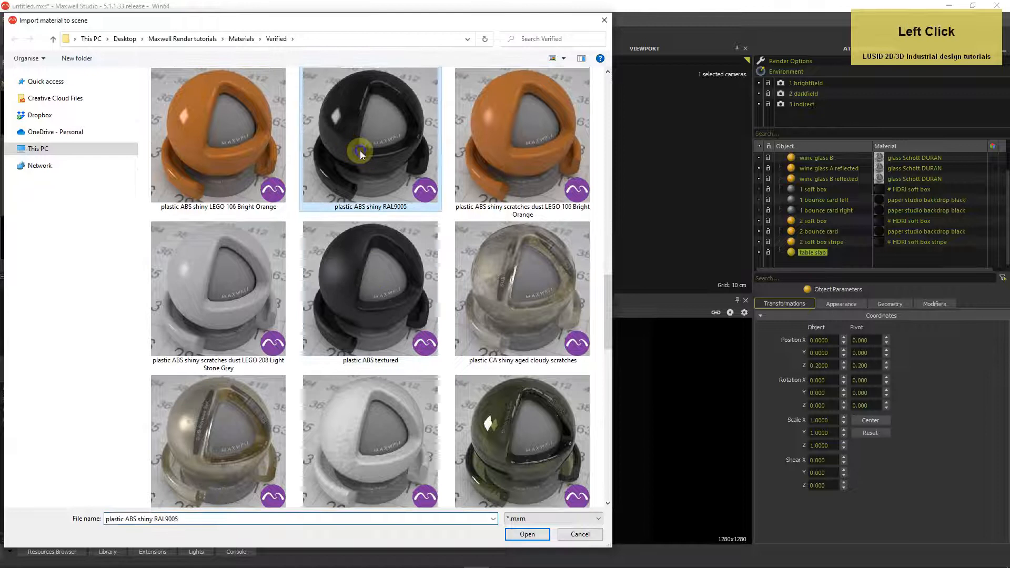
pyautogui.click(460, 305)
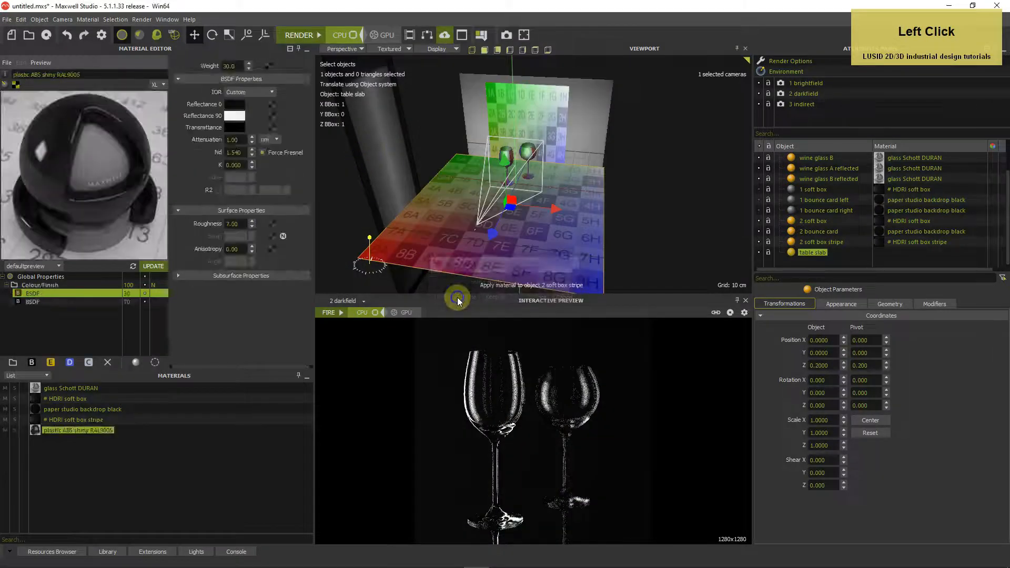
pyautogui.moveTo(38, 428); pyautogui.dragTo(479, 256)
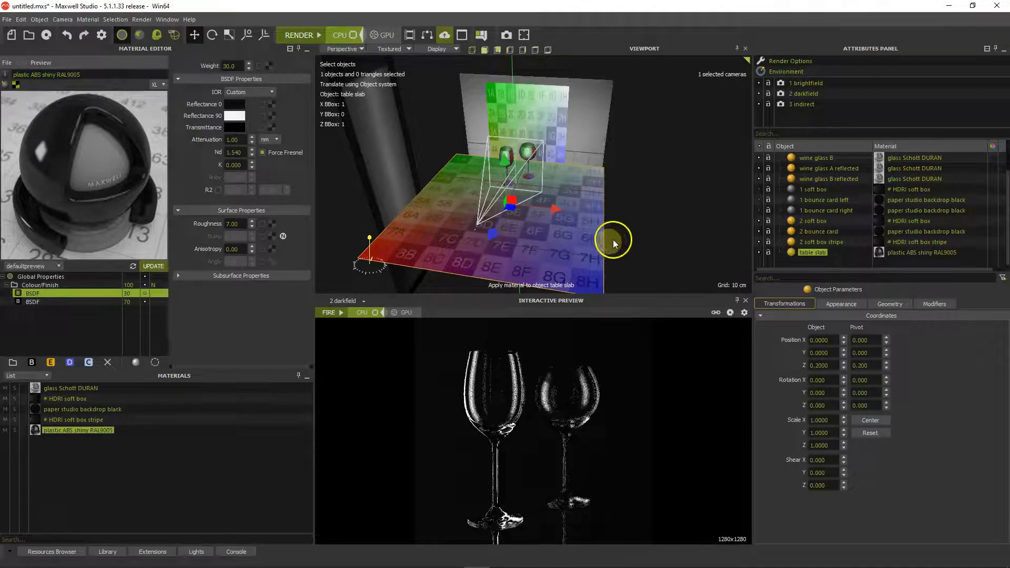
# - Hide the wine glass A reflected and wine glass B reflected objects
pyautogui.click(760, 169)
pyautogui.click(760, 177)
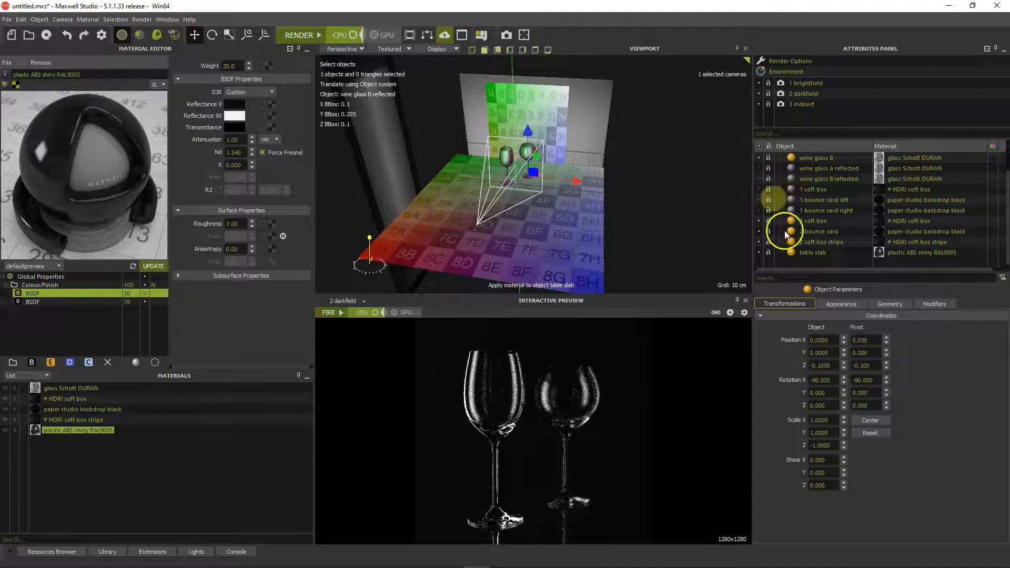
# - Clone the table slab and rename the clone as "3 bounce card"
pyautogui.click(790, 252)
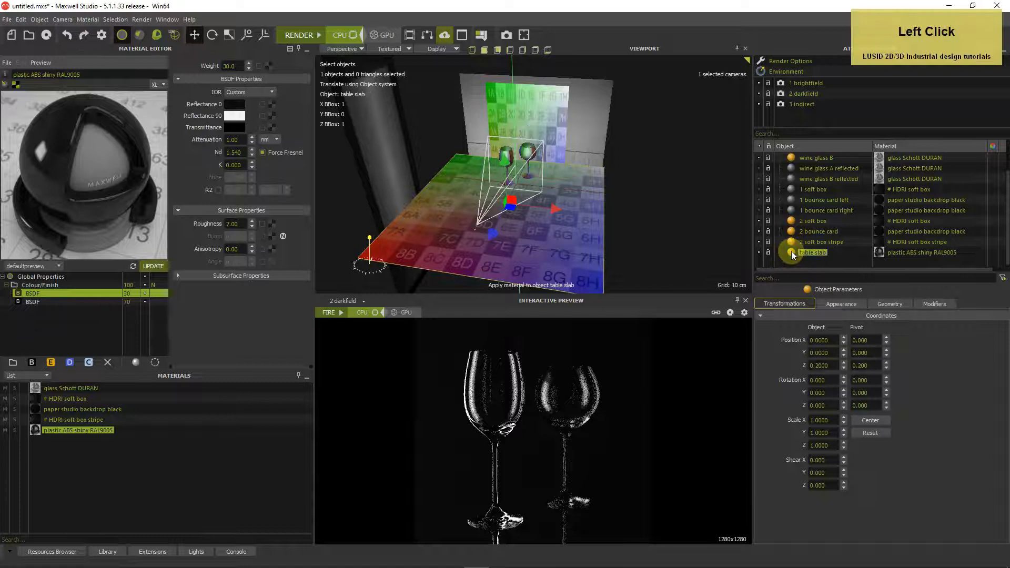
pyautogui.rightClick(791, 251)
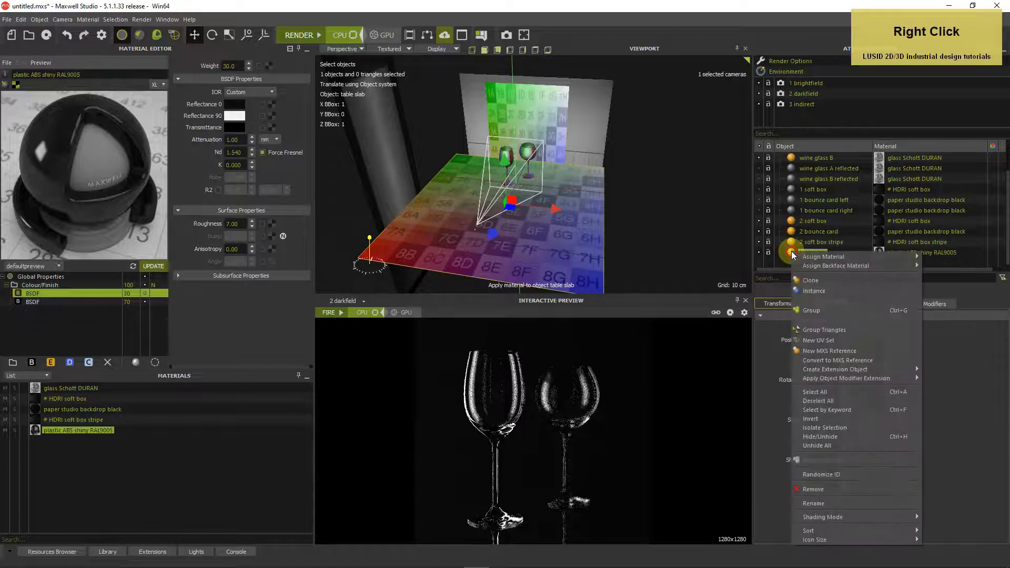
pyautogui.click(808, 282)
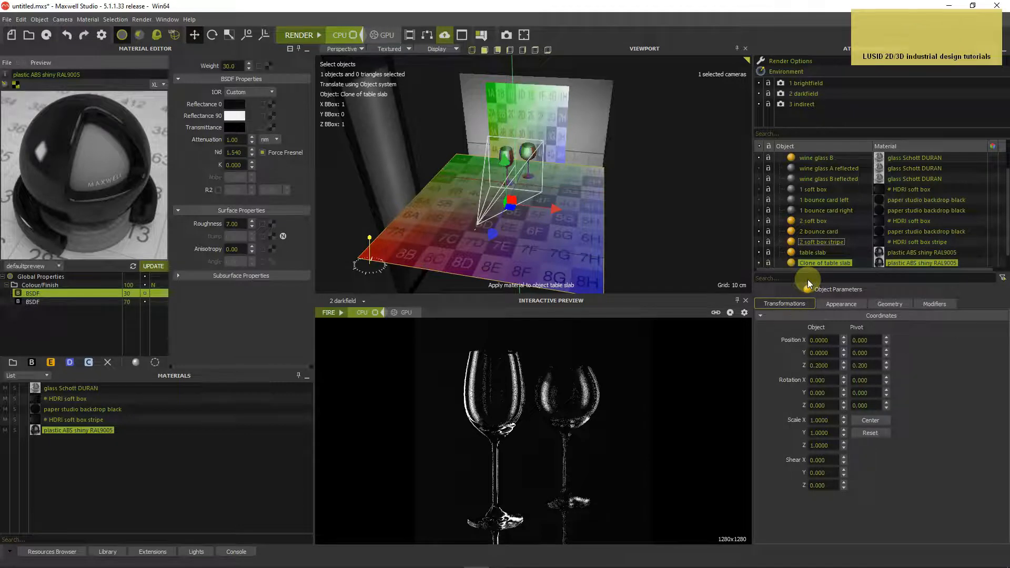
pyautogui.scroll(-1, 816, 261)
pyautogui.doubleClick(817, 253)
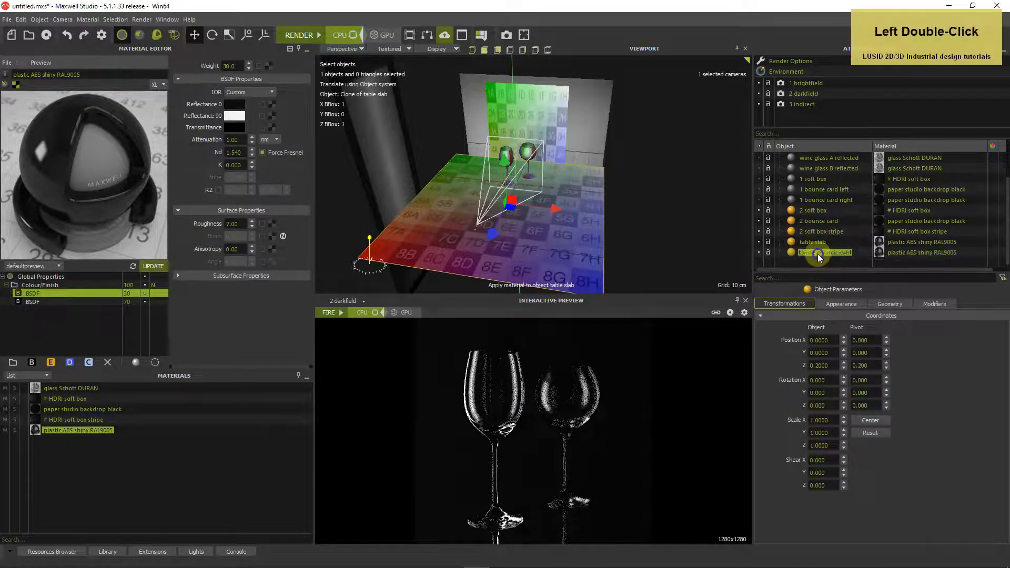
pyautogui.write('3 bou')
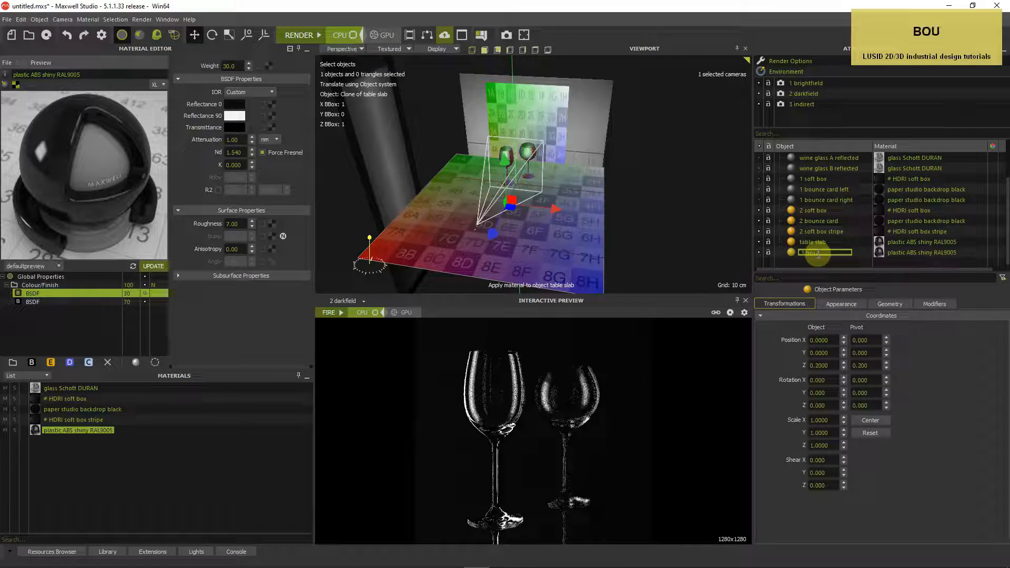
pyautogui.write('nce card')
pyautogui.press('Return')
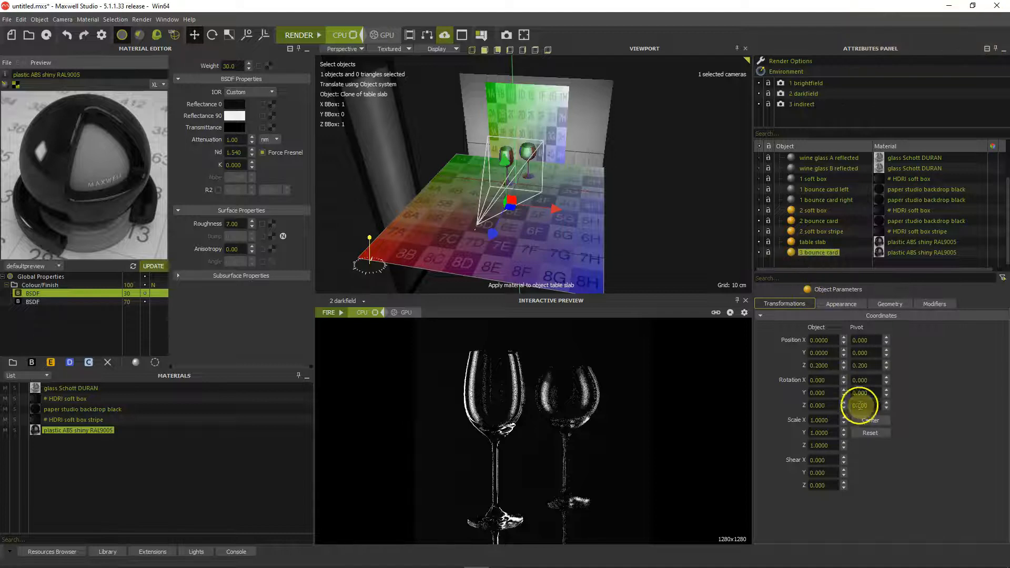
# - Set the 3 bounce card's X rotation to 90 and its Z position to -1
pyautogui.click(820, 380)
pyautogui.write('90')
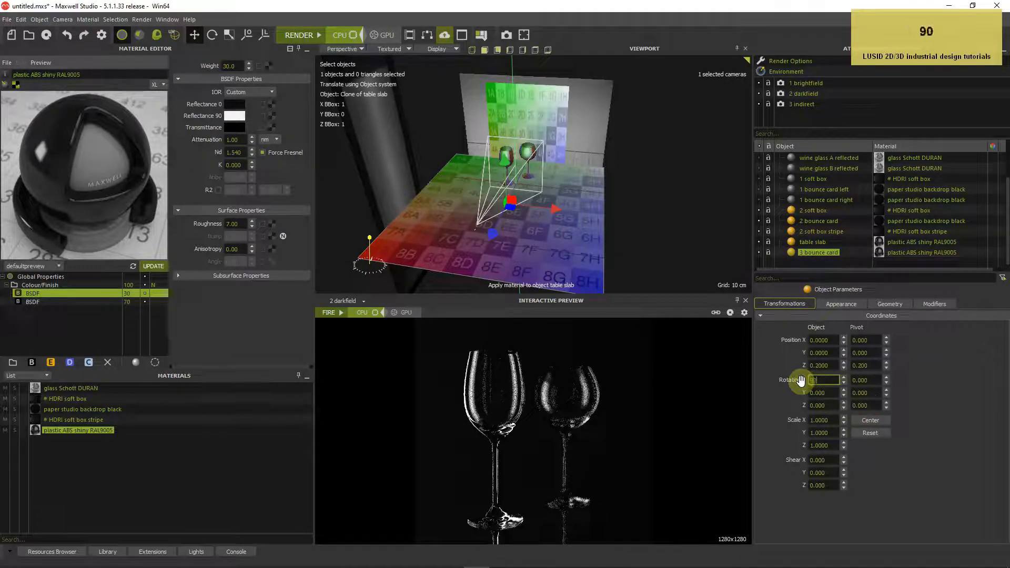
pyautogui.press('Return')
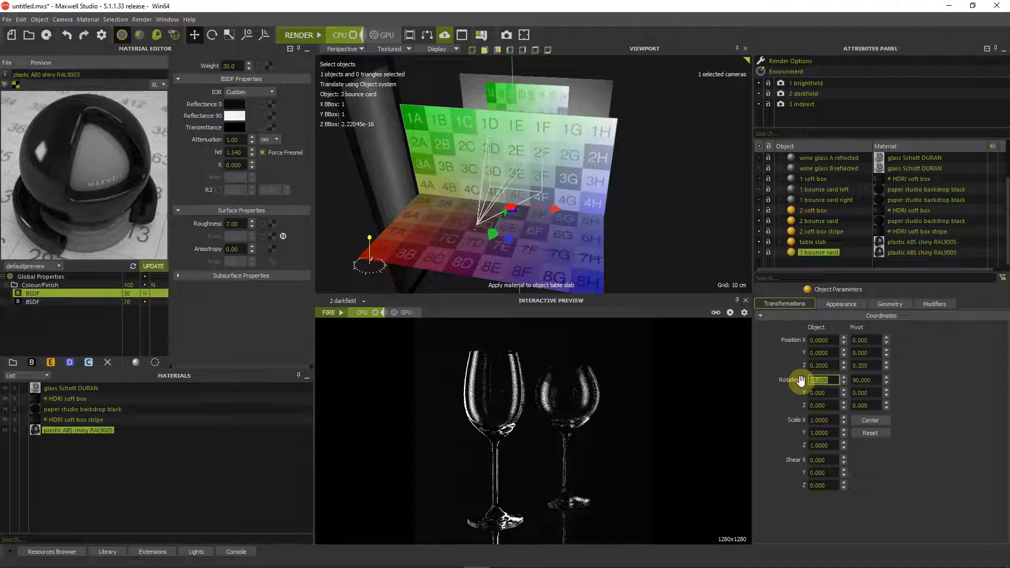
pyautogui.click(831, 365)
pyautogui.write('-')
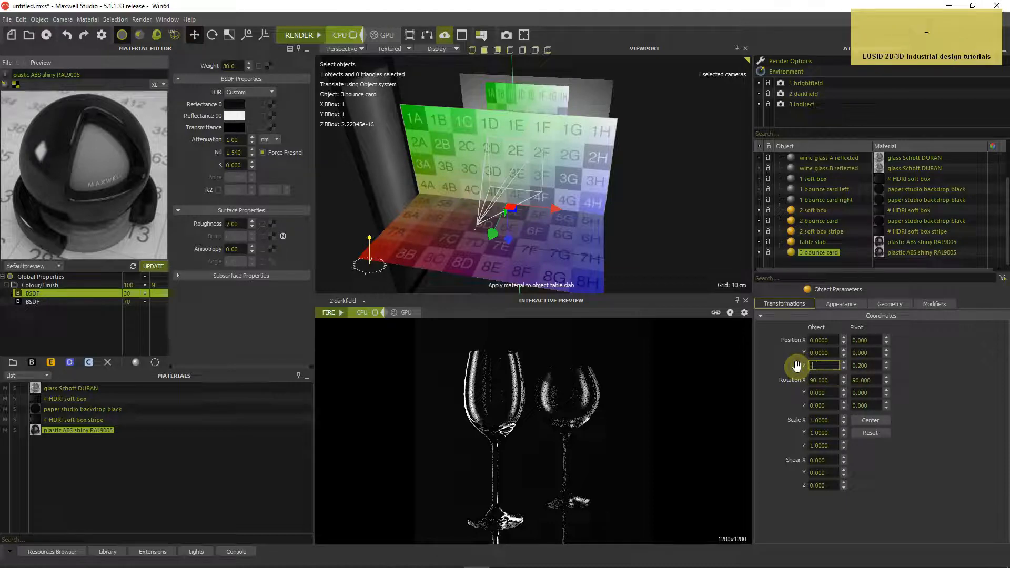
pyautogui.write('1')
pyautogui.press('Return')
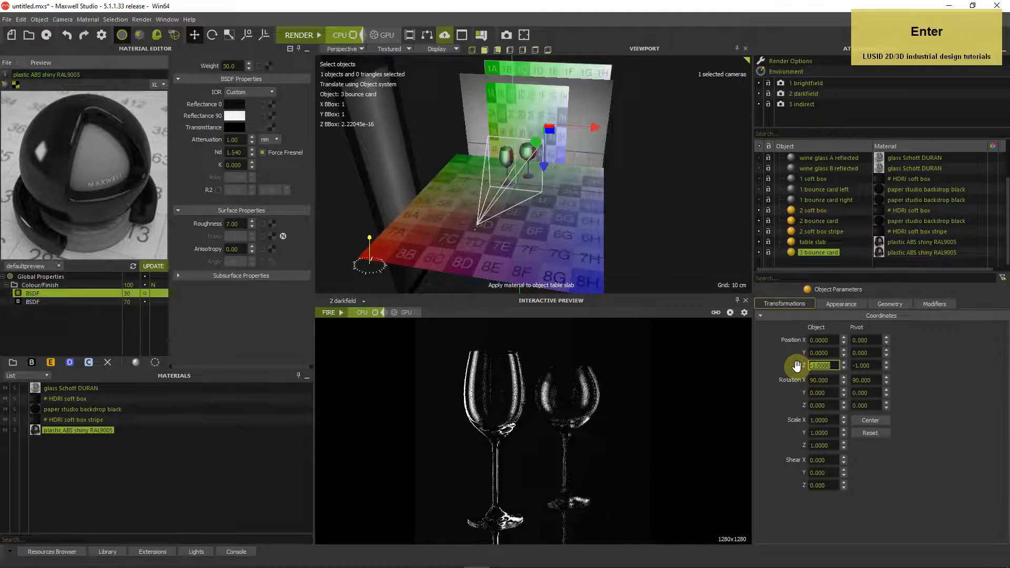
# - Hide the darkfield objects 2 soft box, 2 bounce card and 2 soft box stripe
pyautogui.click(759, 211)
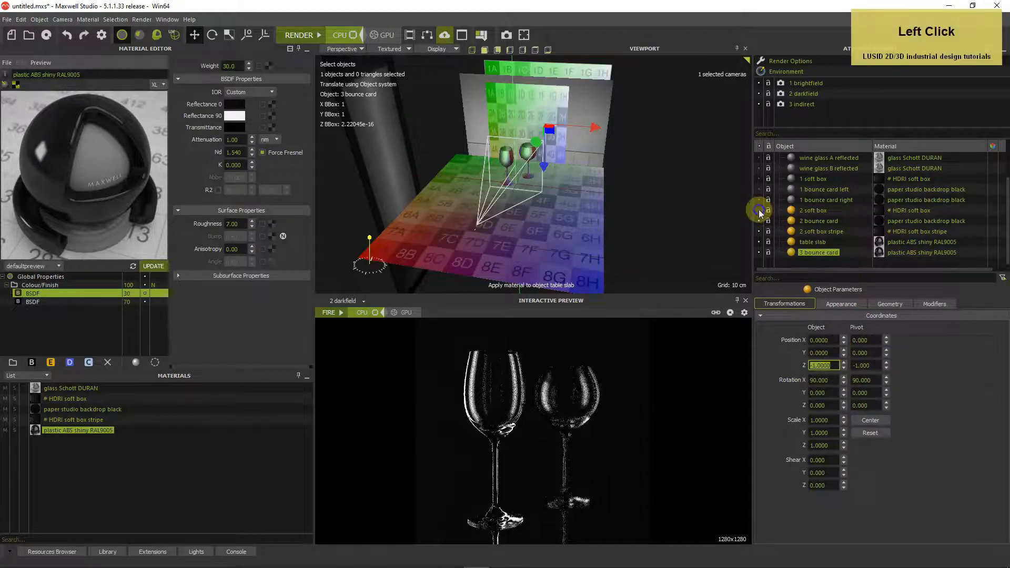
pyautogui.click(758, 222)
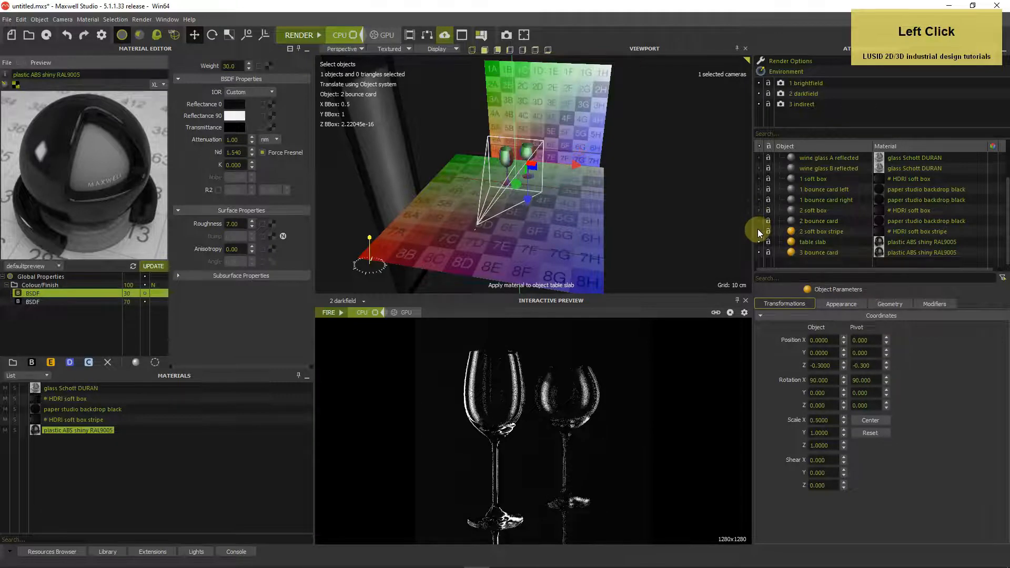
pyautogui.click(758, 232)
# - Import the material "paper studio backdrop white" from the Verified folder and apply it to the 3 bounce card
pyautogui.keyDown('alt'); pyautogui.moveTo(648, 207); pyautogui.dragTo(560, 193); pyautogui.keyUp('alt')
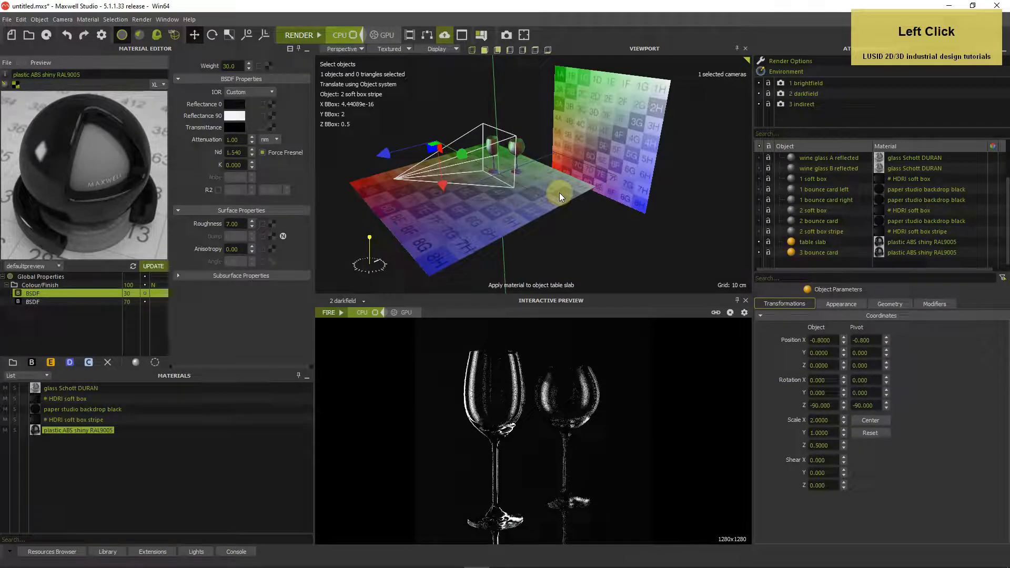
pyautogui.click(8, 62)
pyautogui.click(19, 83)
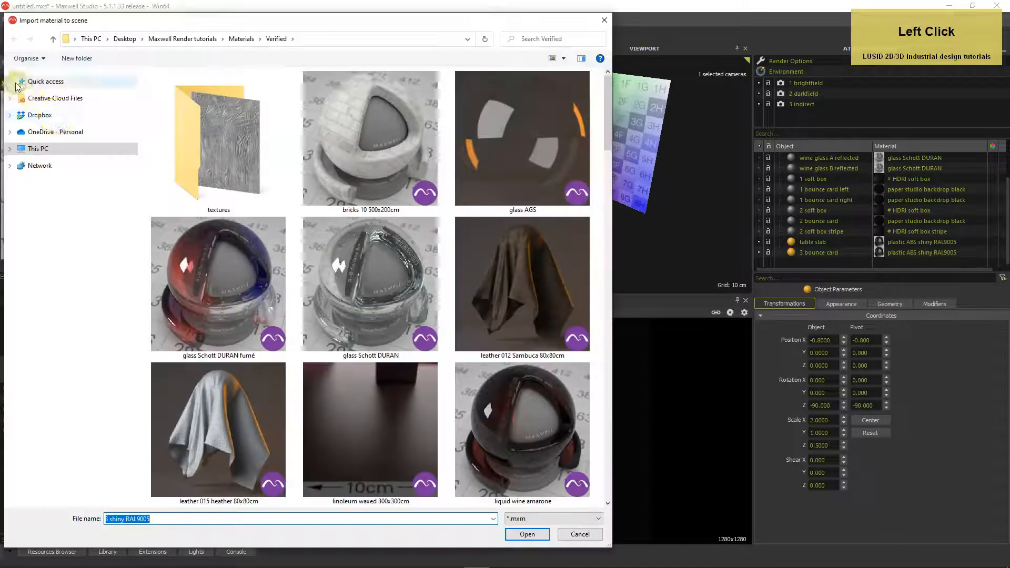
pyautogui.scroll(-3, 323, 215)
pyautogui.scroll(-5, 324, 214)
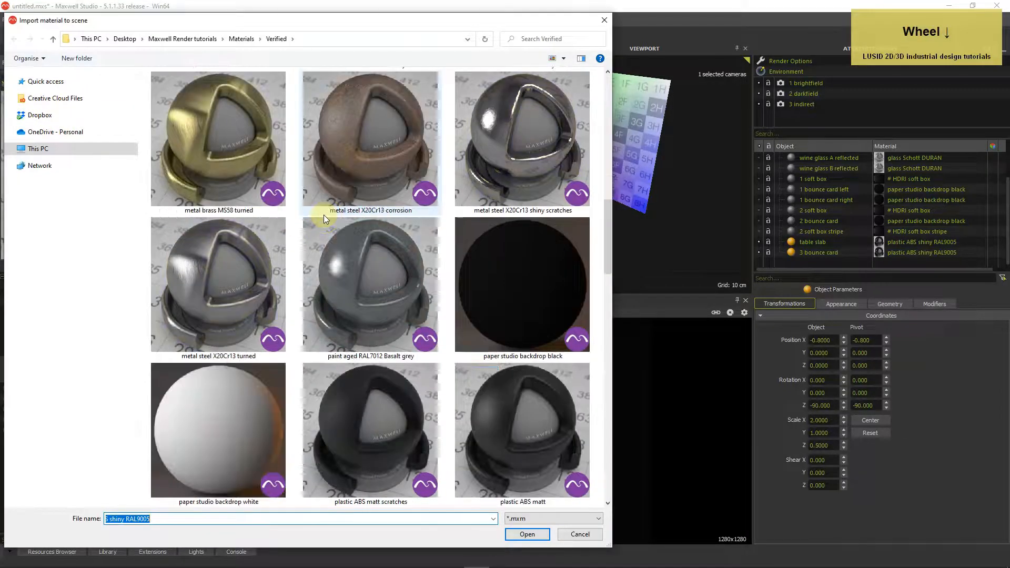
pyautogui.doubleClick(255, 264)
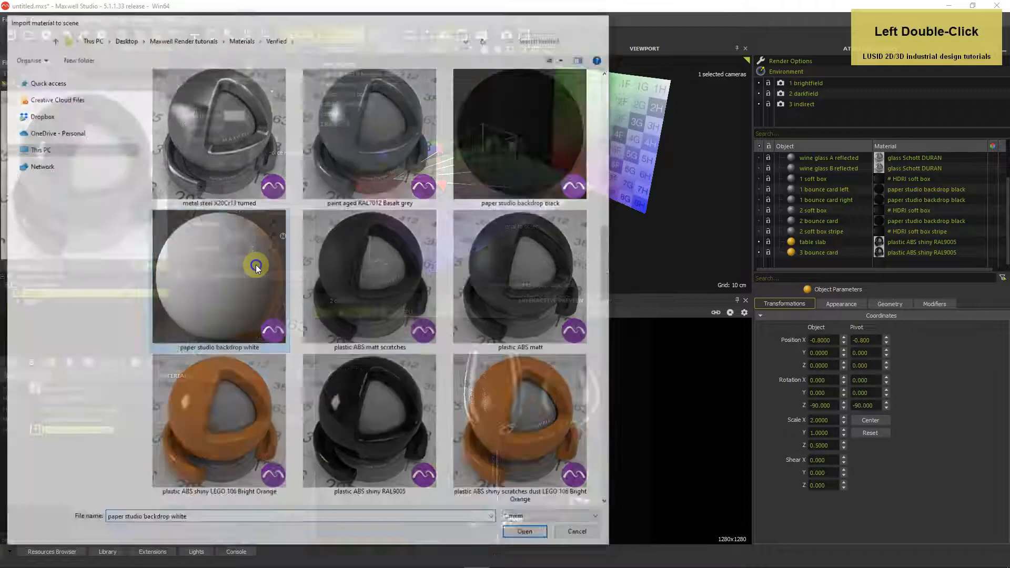
pyautogui.click(463, 303)
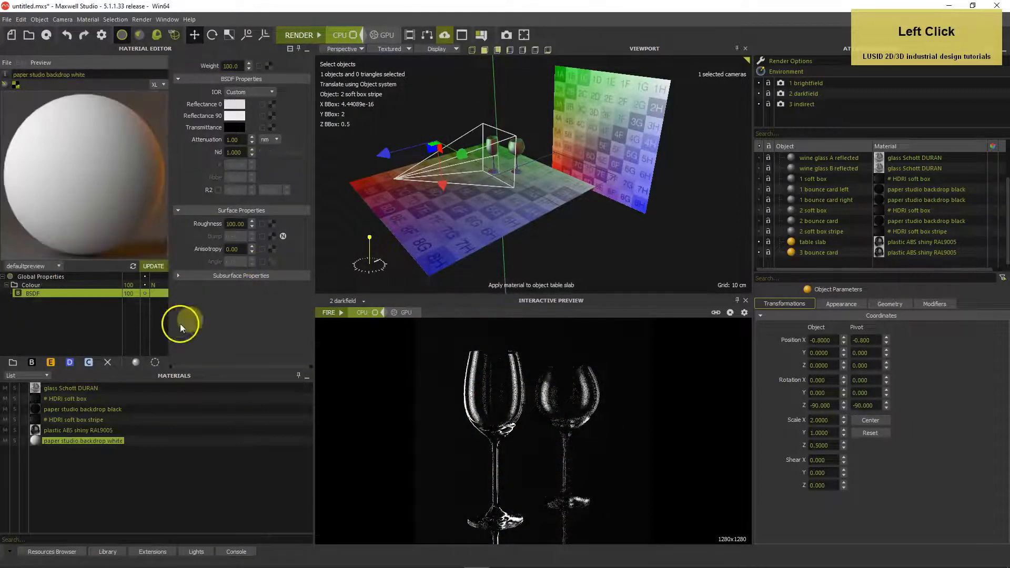
pyautogui.moveTo(39, 440); pyautogui.dragTo(640, 154)
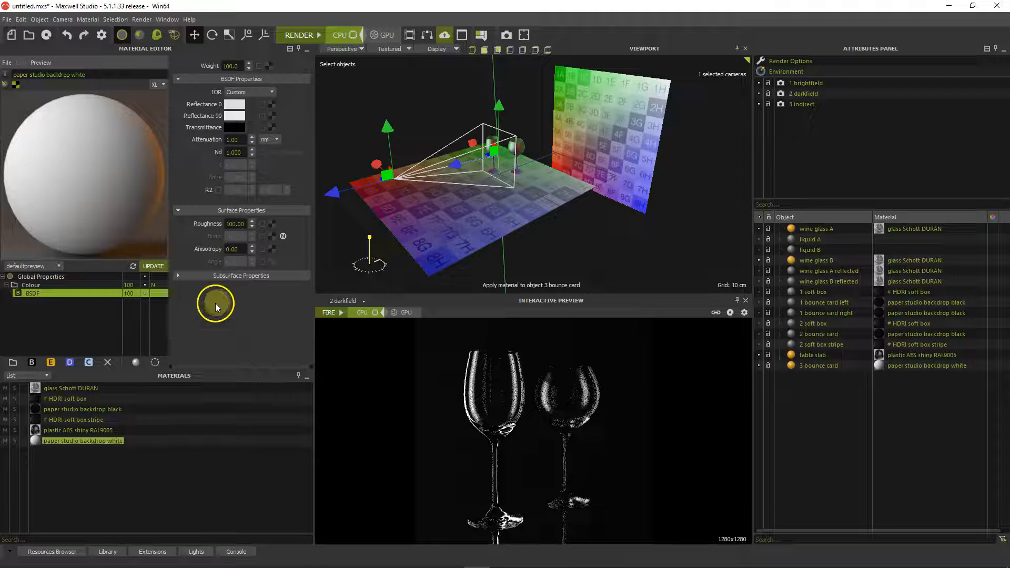
# - Load noise_crumpled_b from the # interior rendering Curtain folder as the bump map of the paper studio backdrop white material
pyautogui.click(272, 236)
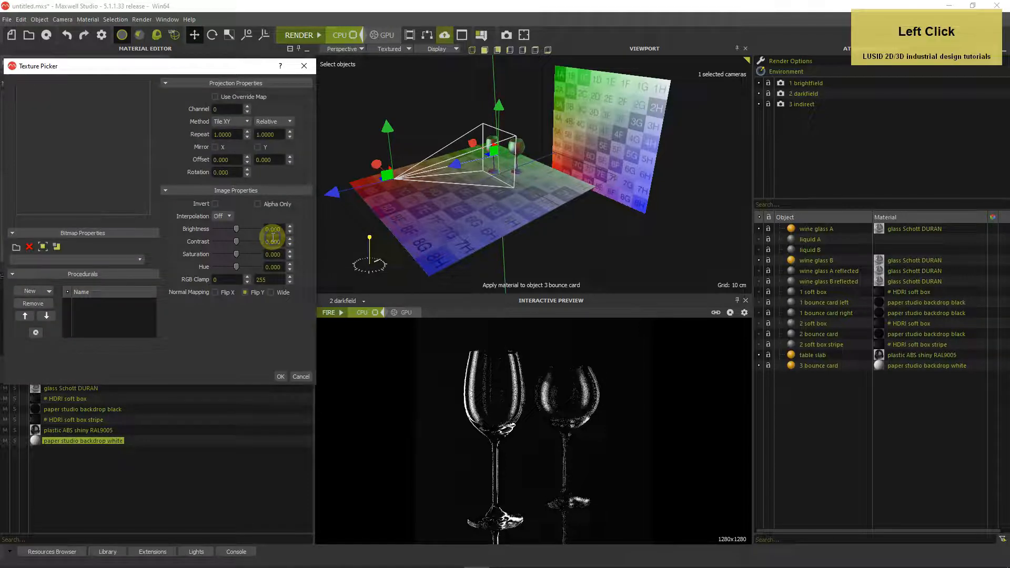
pyautogui.click(16, 247)
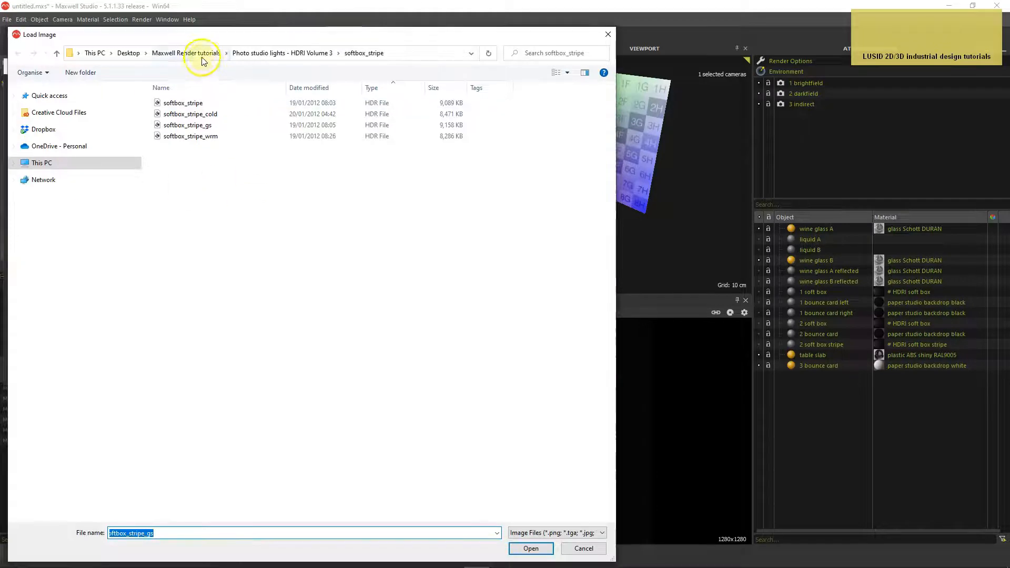
pyautogui.click(198, 54)
pyautogui.doubleClick(193, 125)
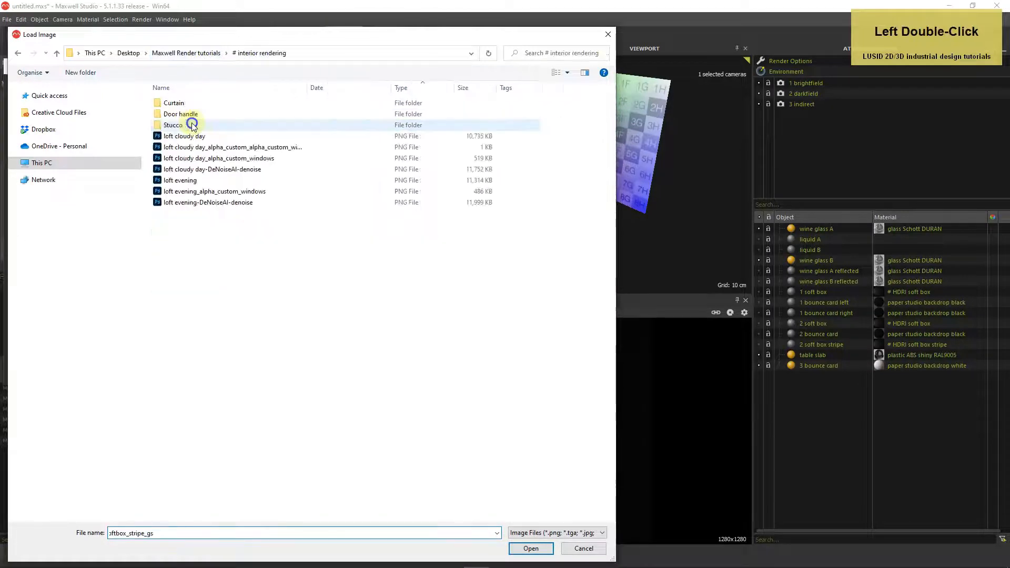
pyautogui.doubleClick(187, 103)
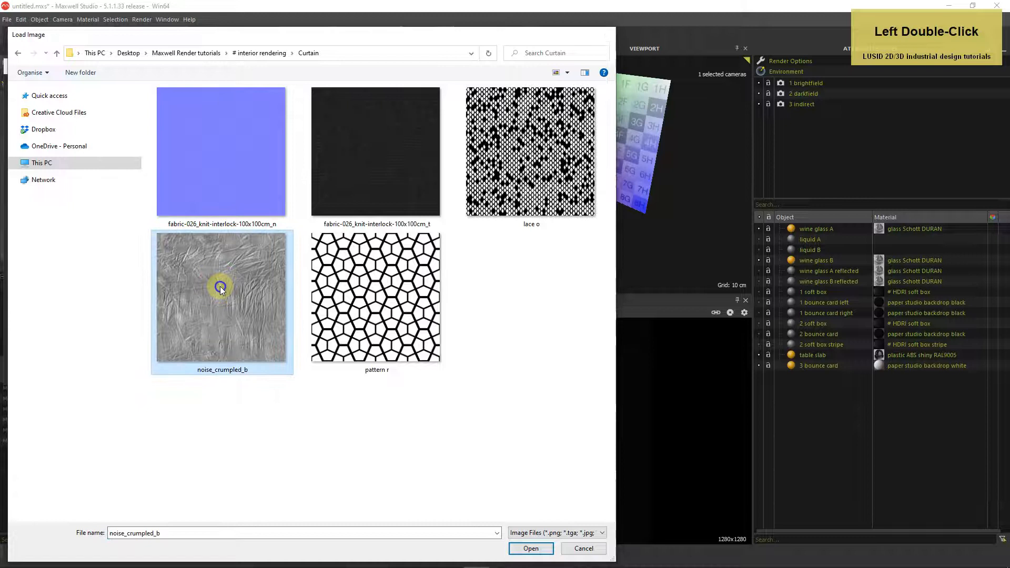
pyautogui.doubleClick(219, 286)
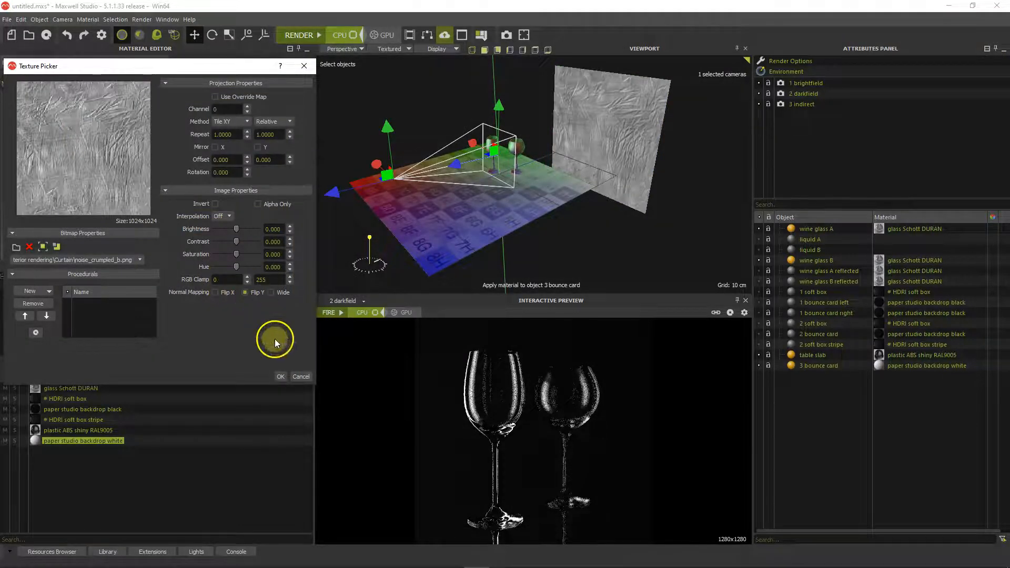
pyautogui.click(280, 377)
# - Set the bump strength of the paper studio backdrop white material to 12
pyautogui.click(242, 242)
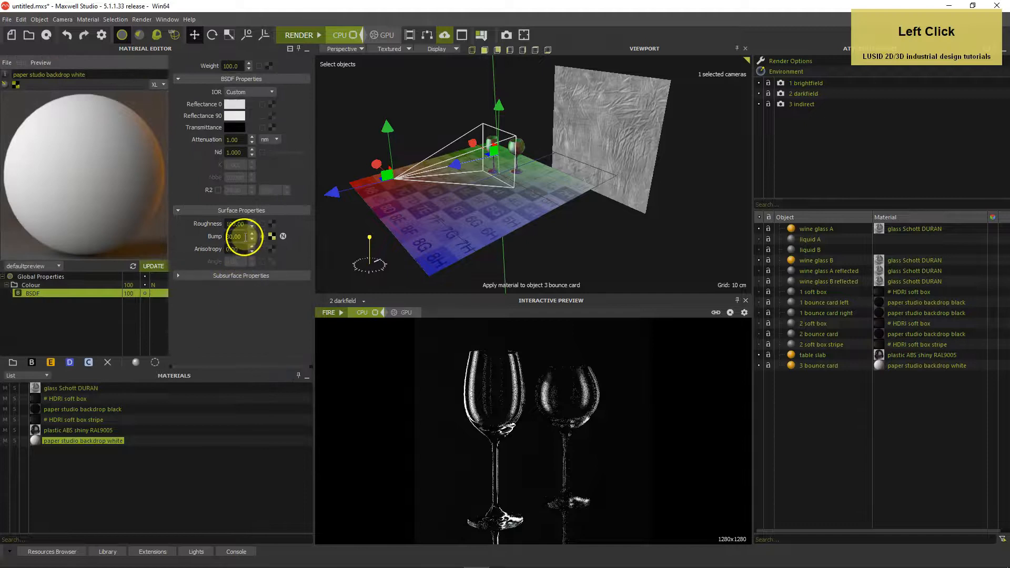
pyautogui.write('12')
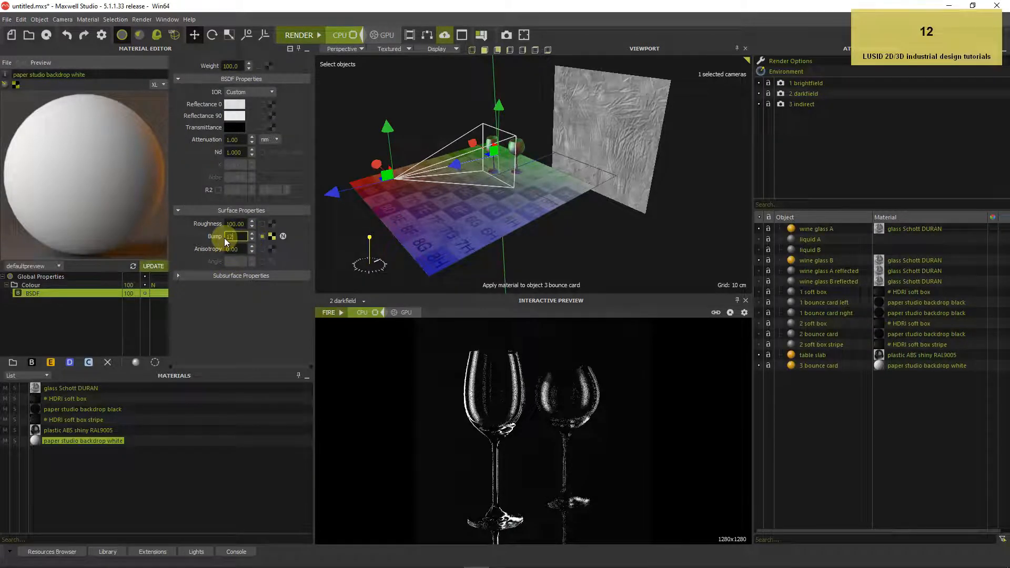
pyautogui.press('Return')
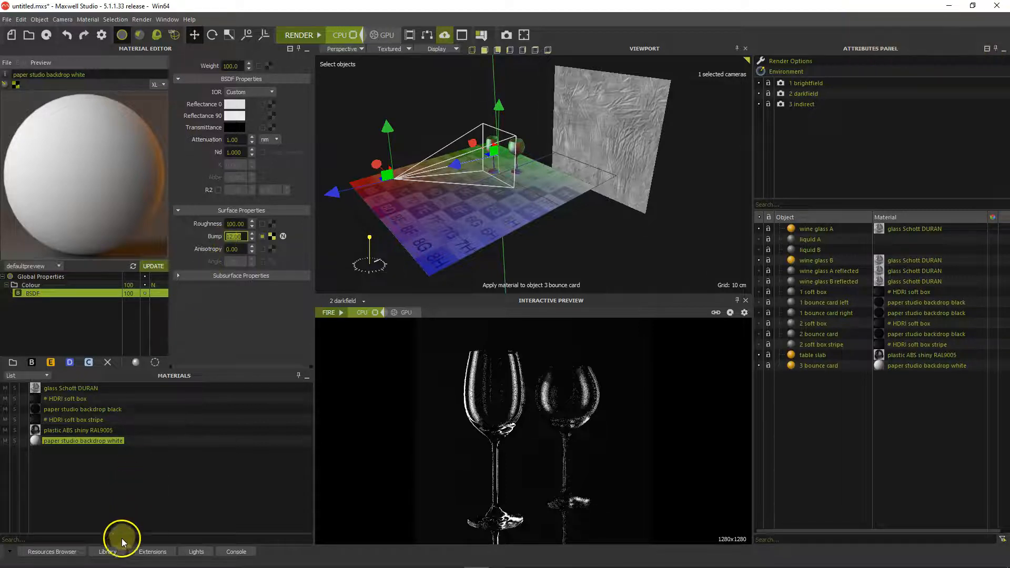
# - Add the warm 45° spotlight from the standard Lights library to the scene
pyautogui.click(107, 552)
pyautogui.click(107, 388)
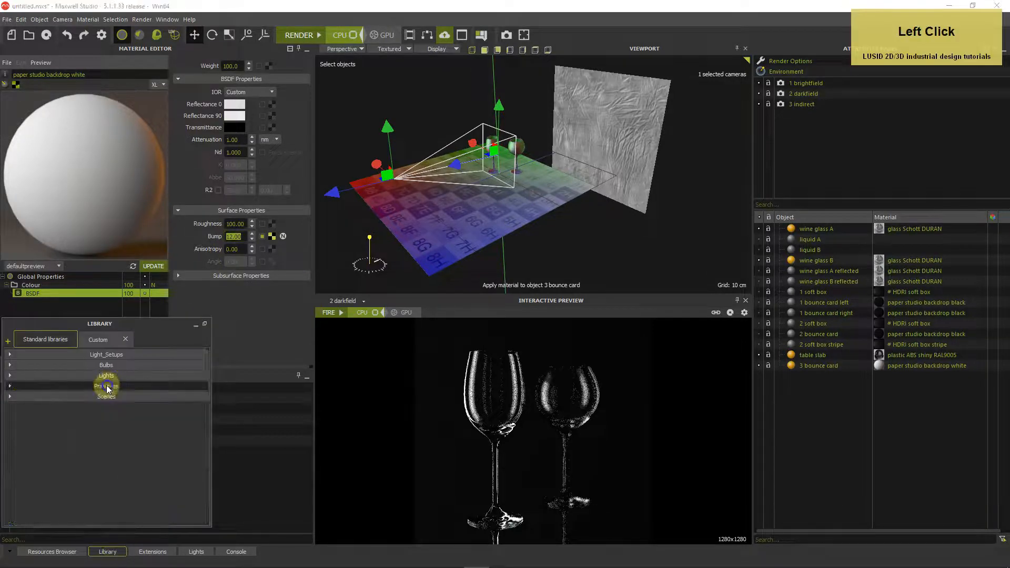
pyautogui.click(106, 375)
pyautogui.scroll(-3, 119, 435)
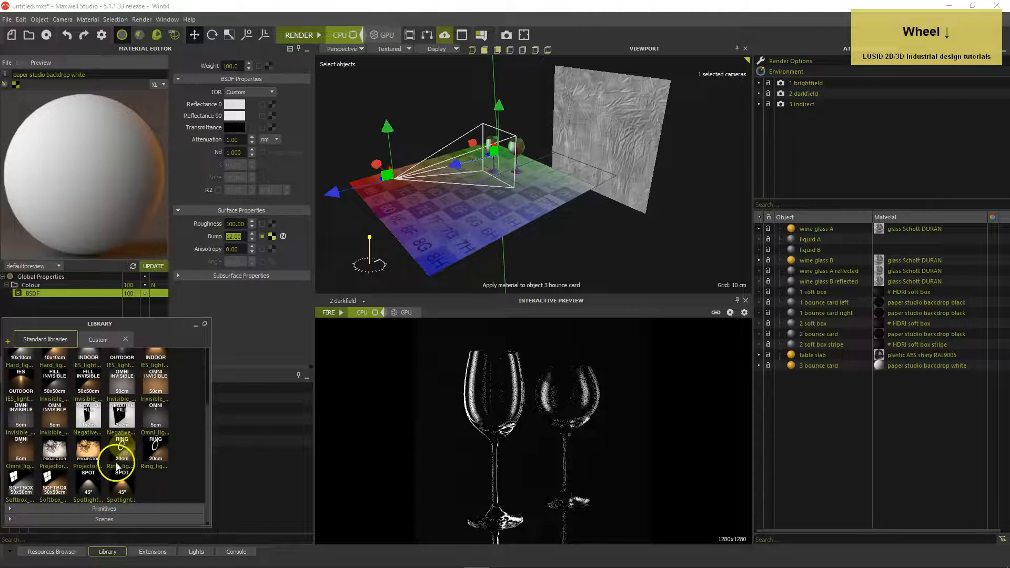
pyautogui.moveTo(121, 484); pyautogui.dragTo(573, 248)
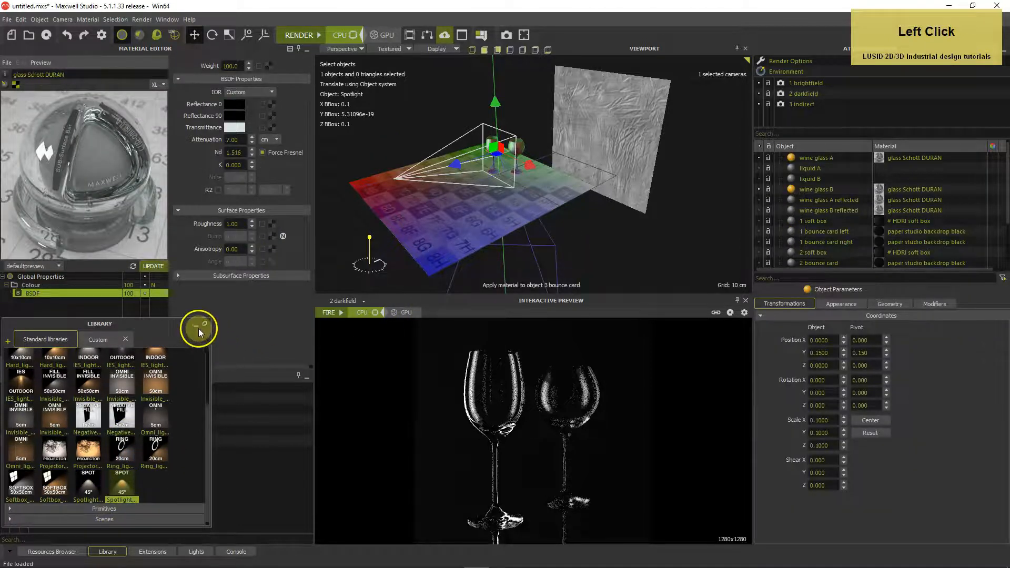
pyautogui.click(198, 327)
# - Rename the Spotlight object as "3 spot"
pyautogui.keyDown('alt'); pyautogui.moveTo(480, 232); pyautogui.dragTo(528, 238); pyautogui.keyUp('alt')
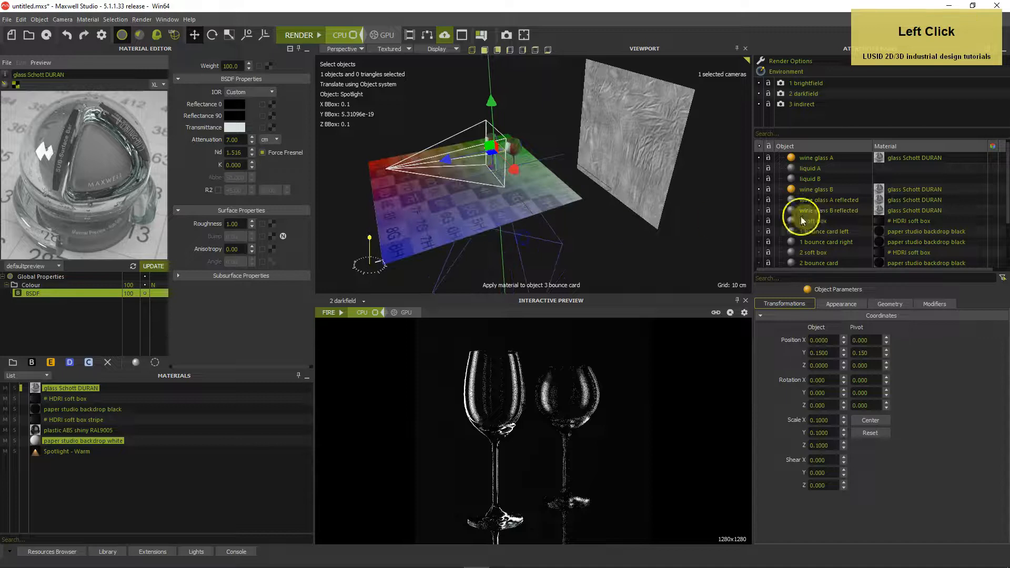
pyautogui.scroll(-2, 871, 231)
pyautogui.click(790, 253)
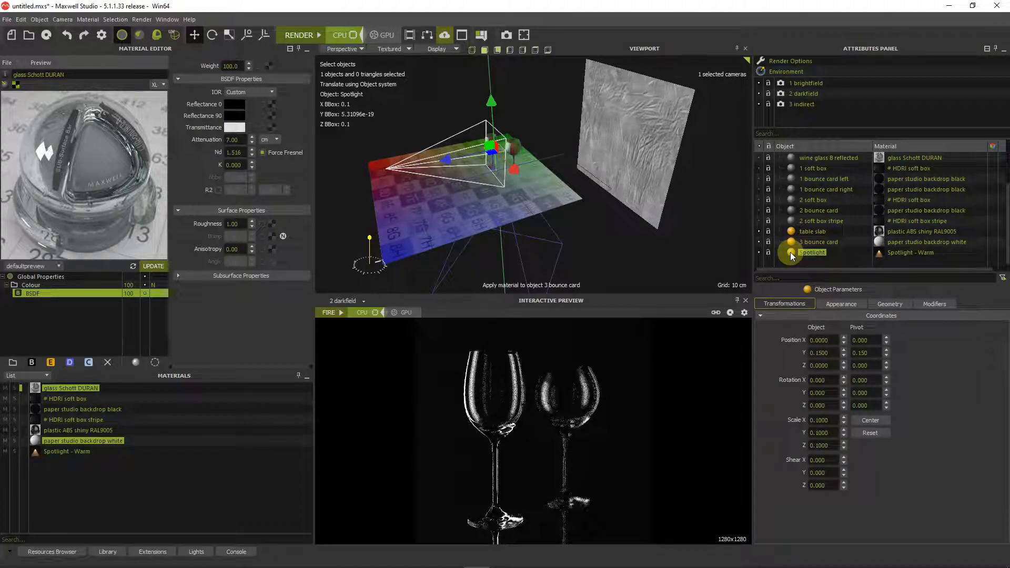
pyautogui.click(801, 254)
pyautogui.doubleClick(810, 253)
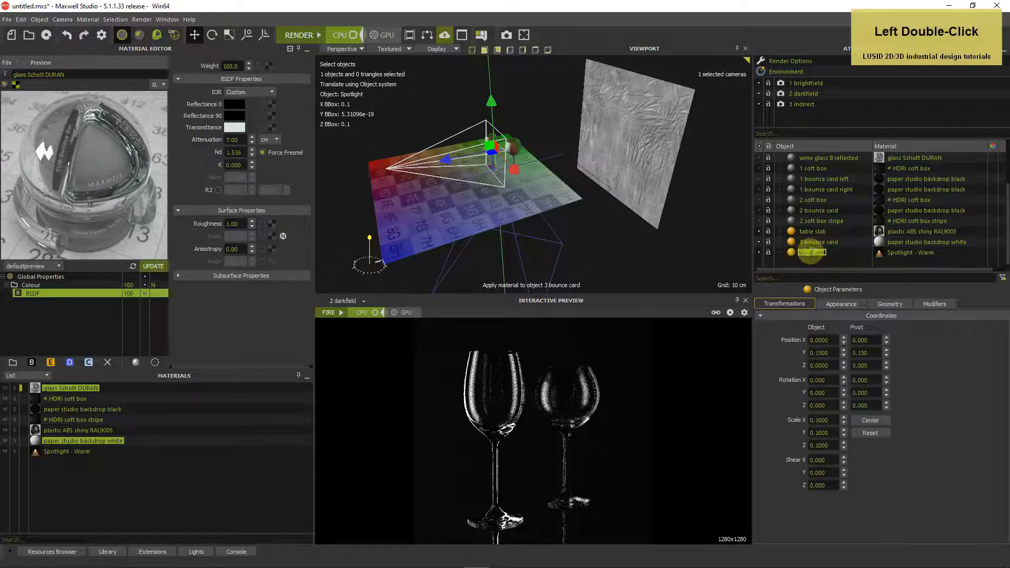
pyautogui.write('3 spot')
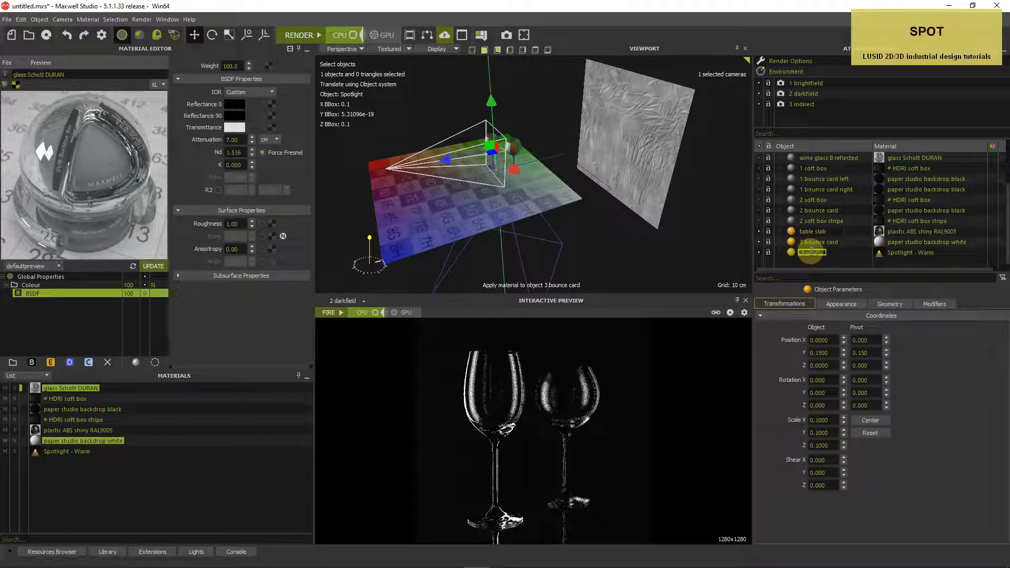
pyautogui.press('Return')
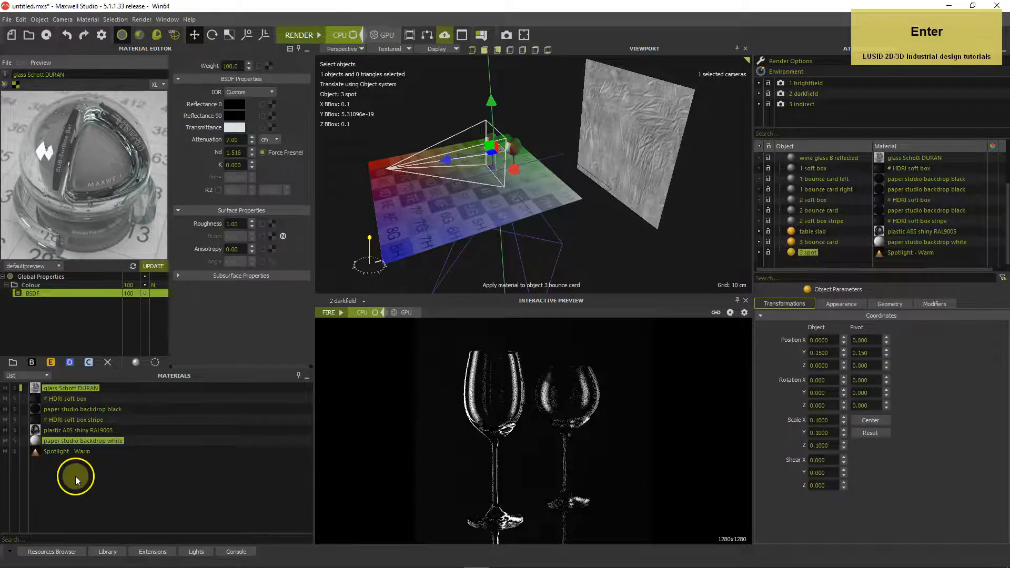
# - Rename the Spotlight - Warm material as "# spot" and sort the materials in ascending order
pyautogui.click(66, 453)
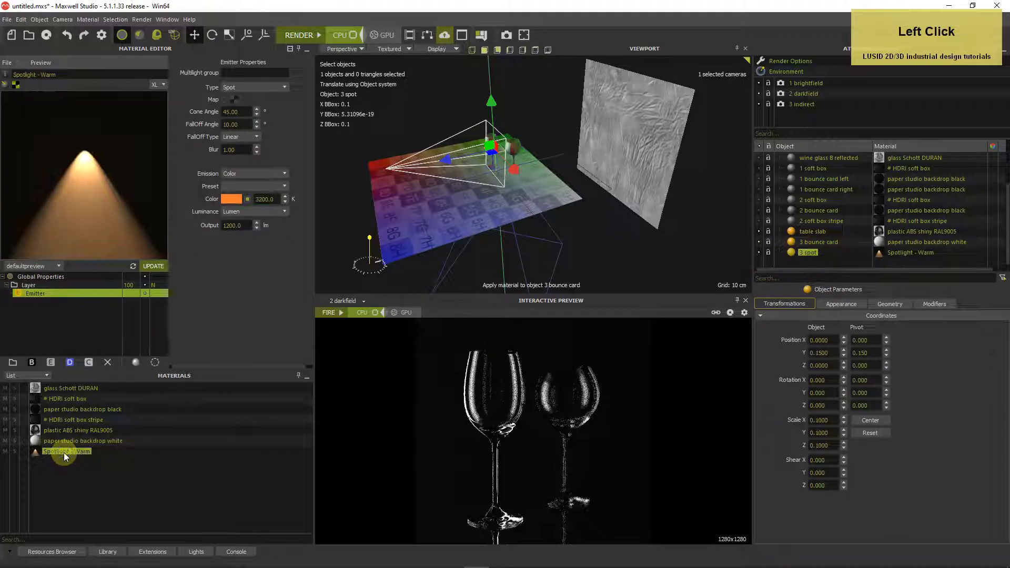
pyautogui.doubleClick(64, 452)
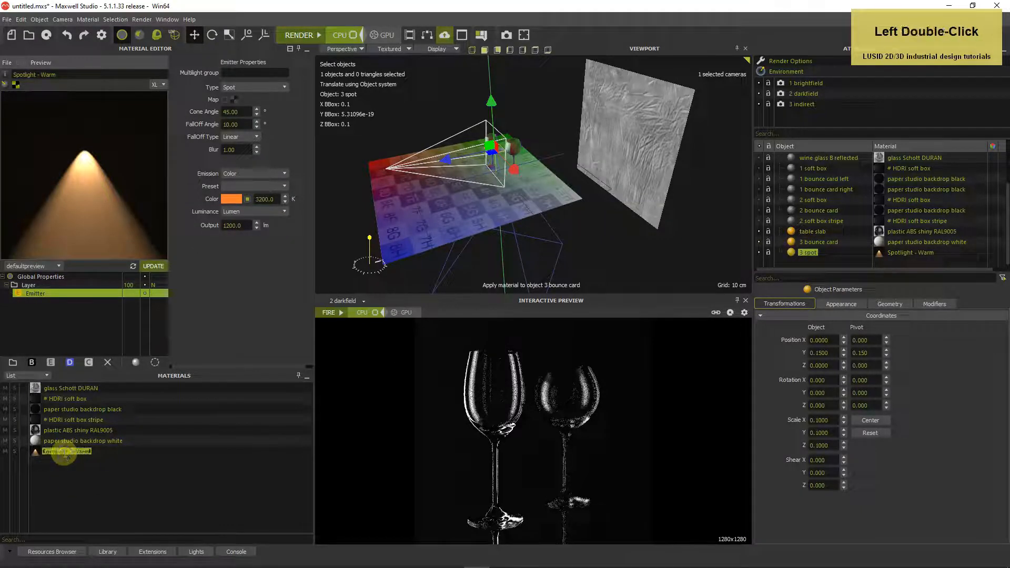
pyautogui.write('# spot')
pyautogui.press('Return')
pyautogui.rightClick(63, 473)
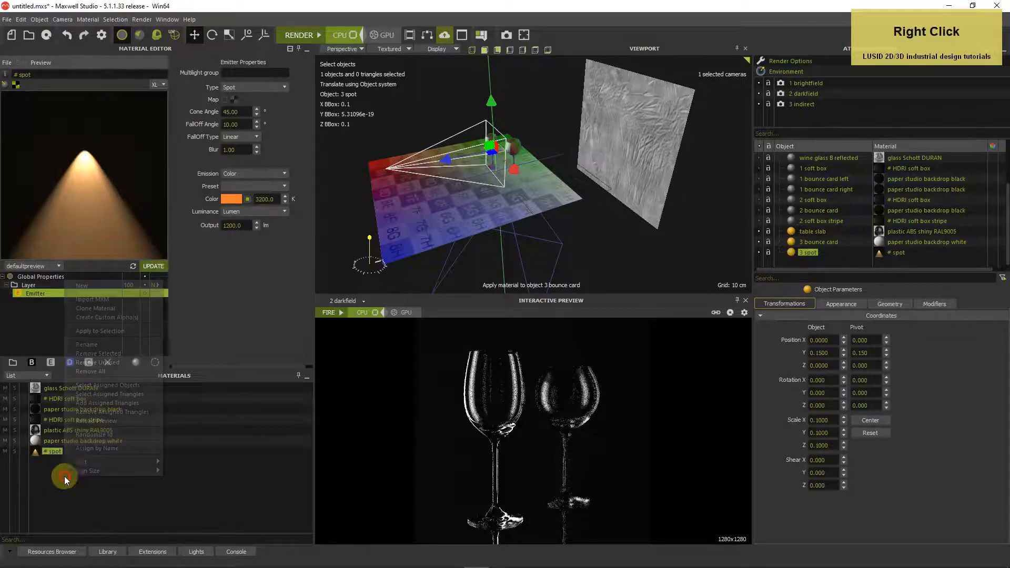
pyautogui.moveTo(78, 462)
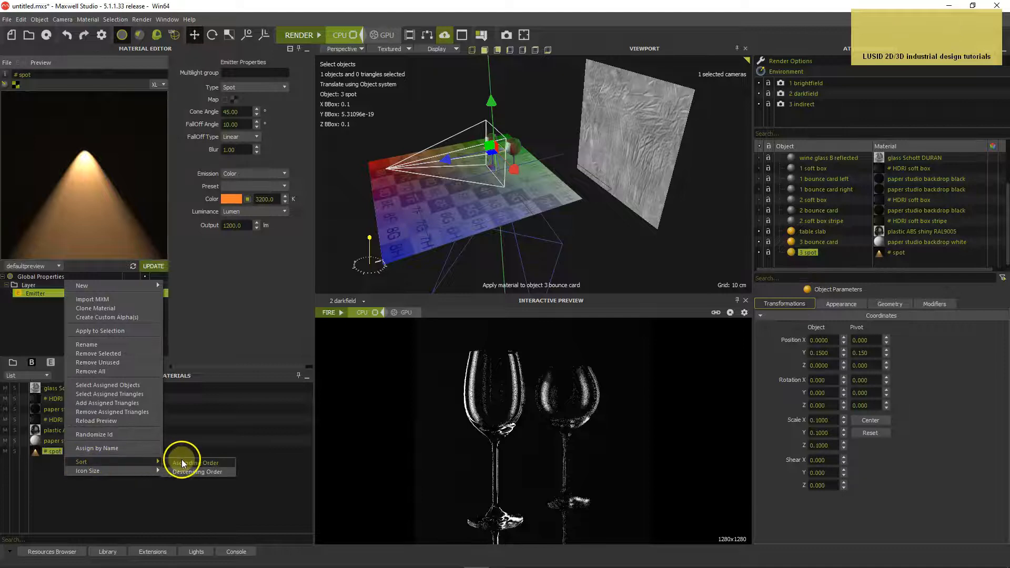
pyautogui.click(181, 459)
# - Set the 3 spot object's X rotation to 130
pyautogui.click(791, 253)
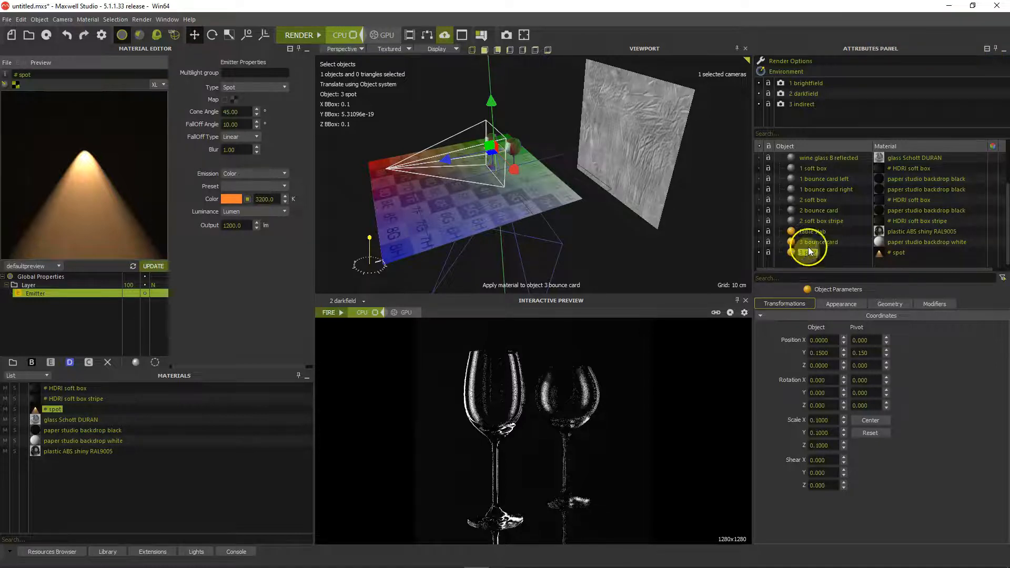
pyautogui.click(787, 379)
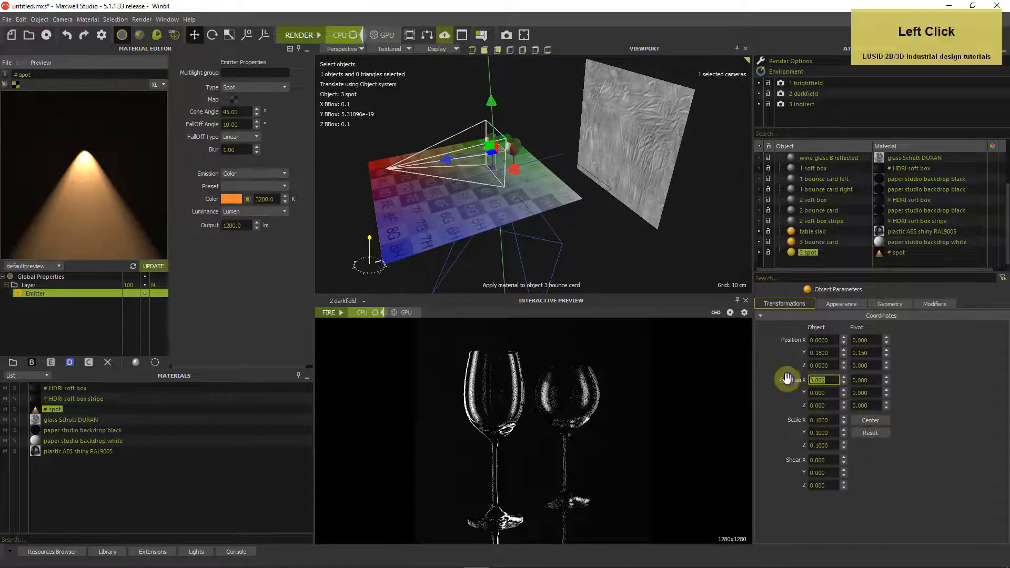
pyautogui.write('130')
pyautogui.press('Return')
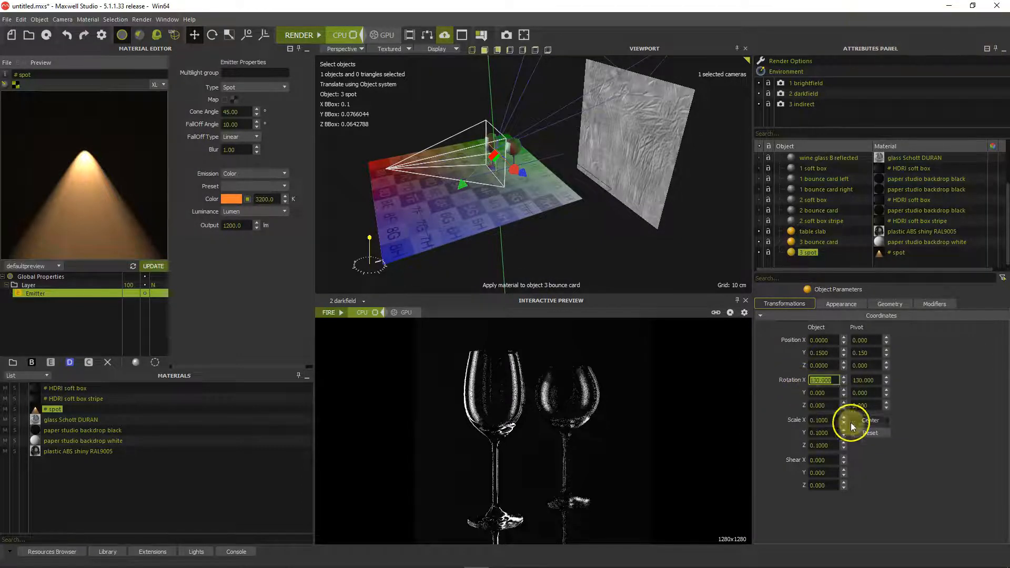
# - Position the 3 spot object at Y -0.55 and Z -0.5
pyautogui.click(824, 353)
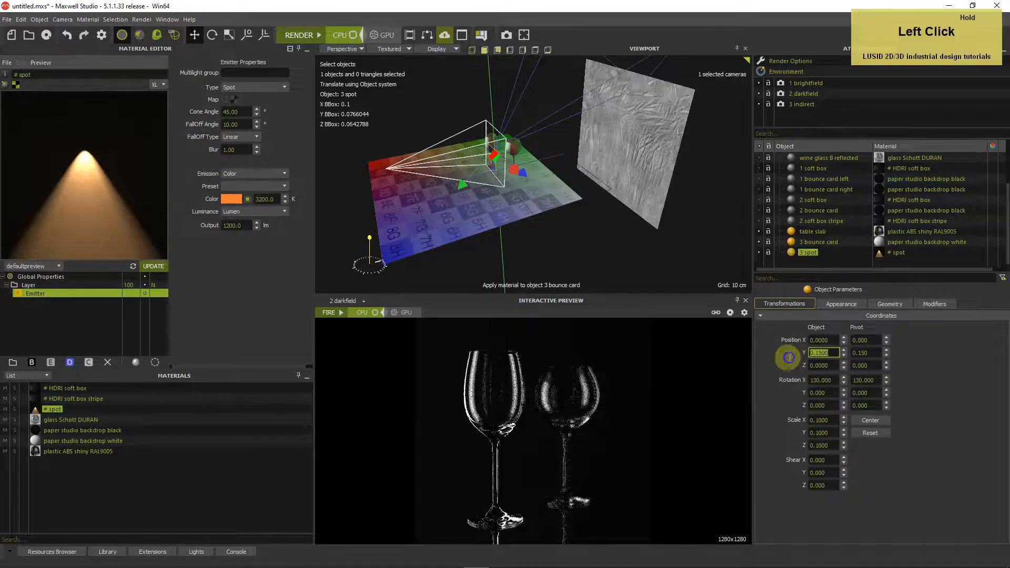
pyautogui.write('-0.55')
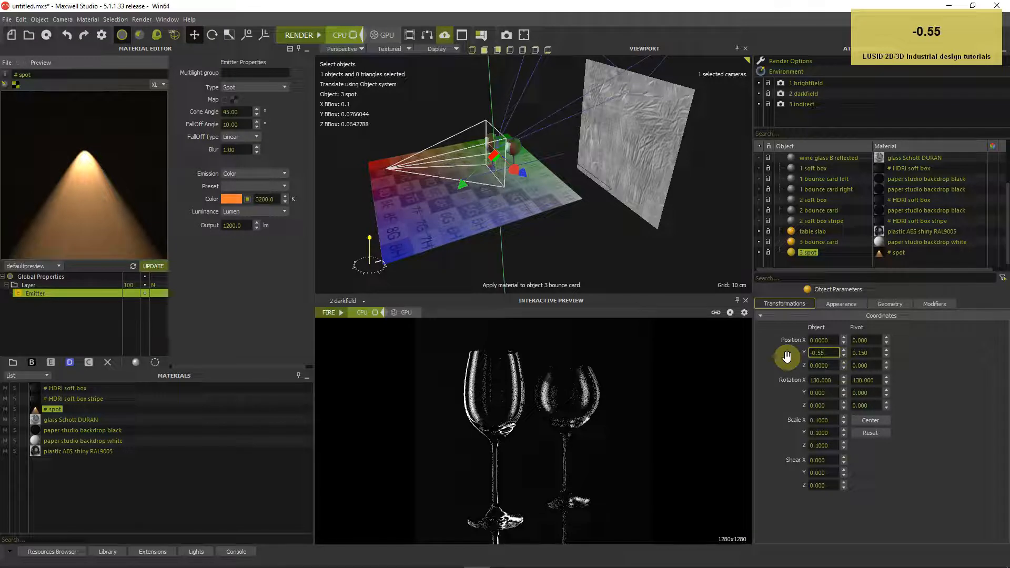
pyautogui.press('Return')
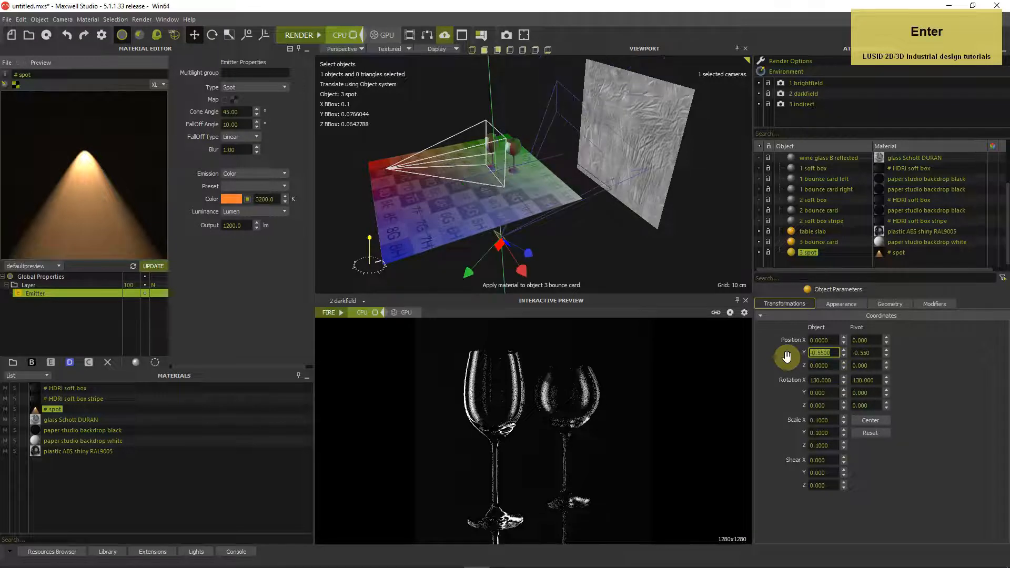
pyautogui.click(822, 365)
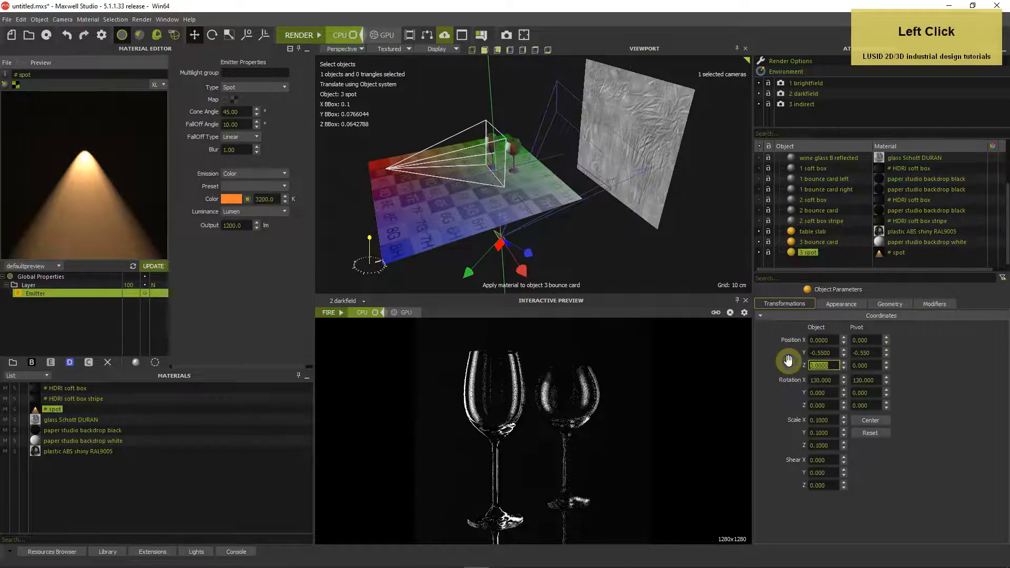
pyautogui.write('-0.5')
pyautogui.press('Return')
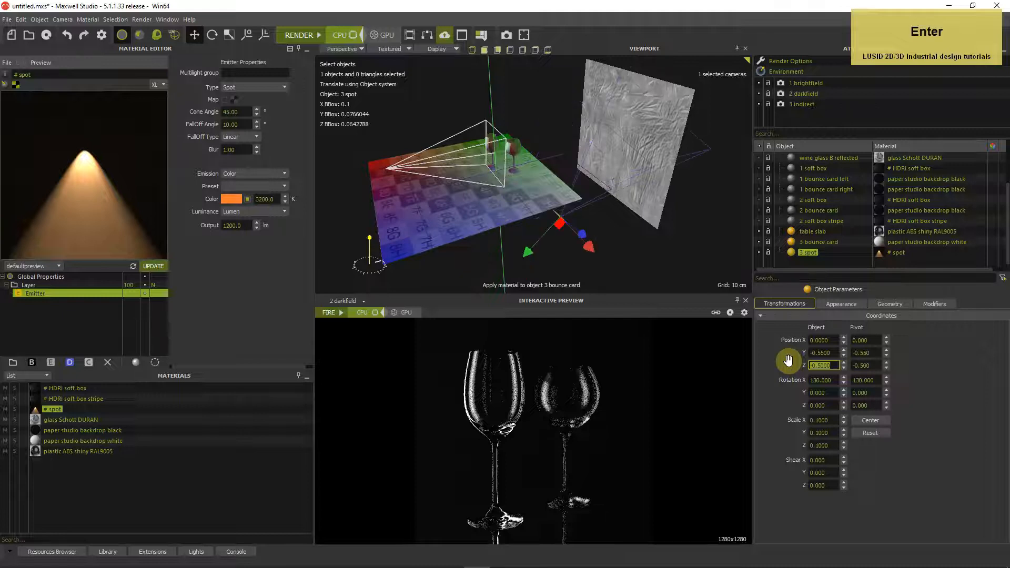
# - Give the # spot emitter a cone angle of 20°, a falloff angle of 30° and the squared sinusoidal falloff type
pyautogui.keyDown('alt'); pyautogui.click(617, 231); pyautogui.keyUp('alt')
pyautogui.keyDown('alt'); pyautogui.moveTo(616, 231); pyautogui.dragTo(646, 224); pyautogui.keyUp('alt')
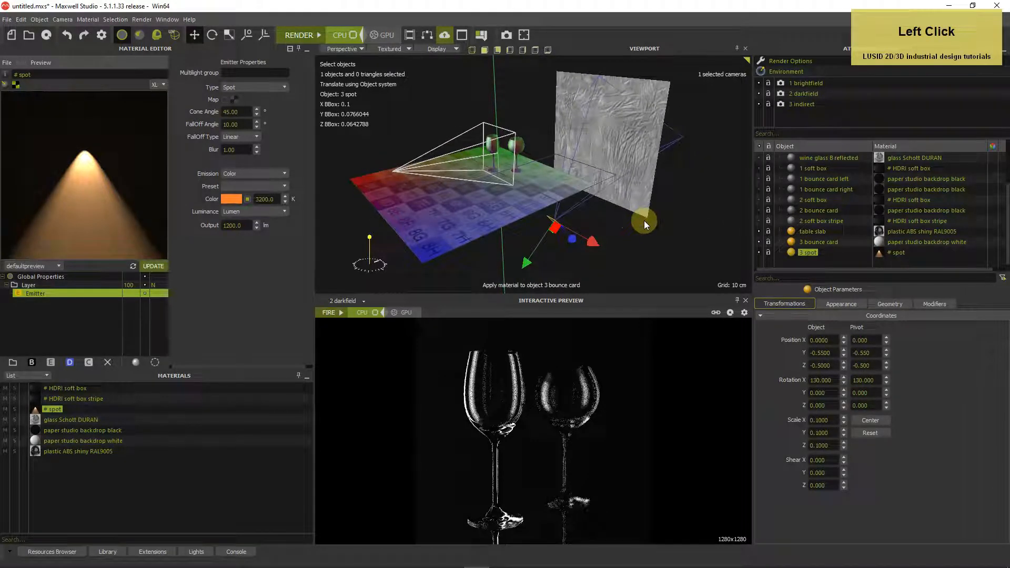
pyautogui.click(249, 113)
pyautogui.write('20')
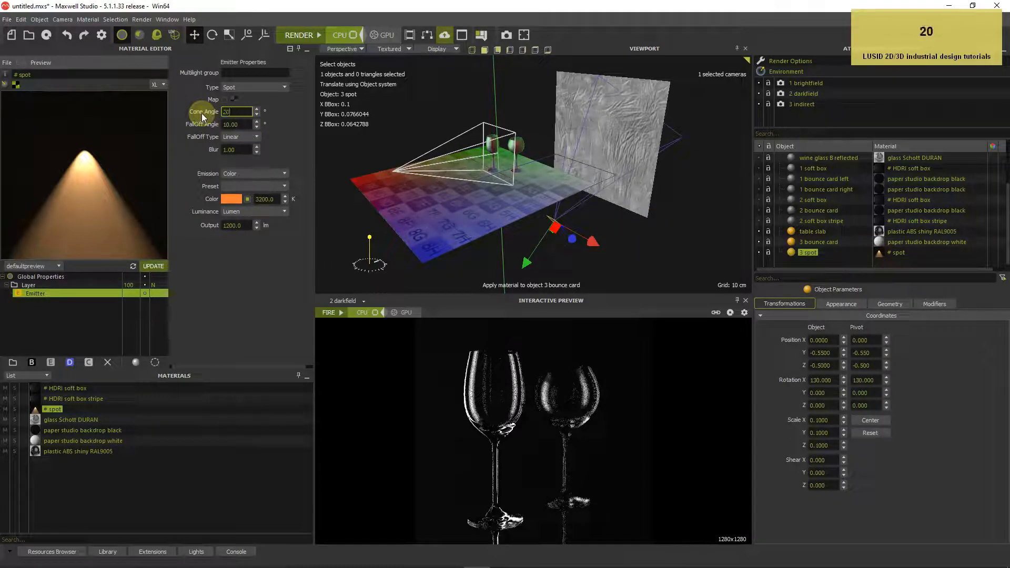
pyautogui.press('Return')
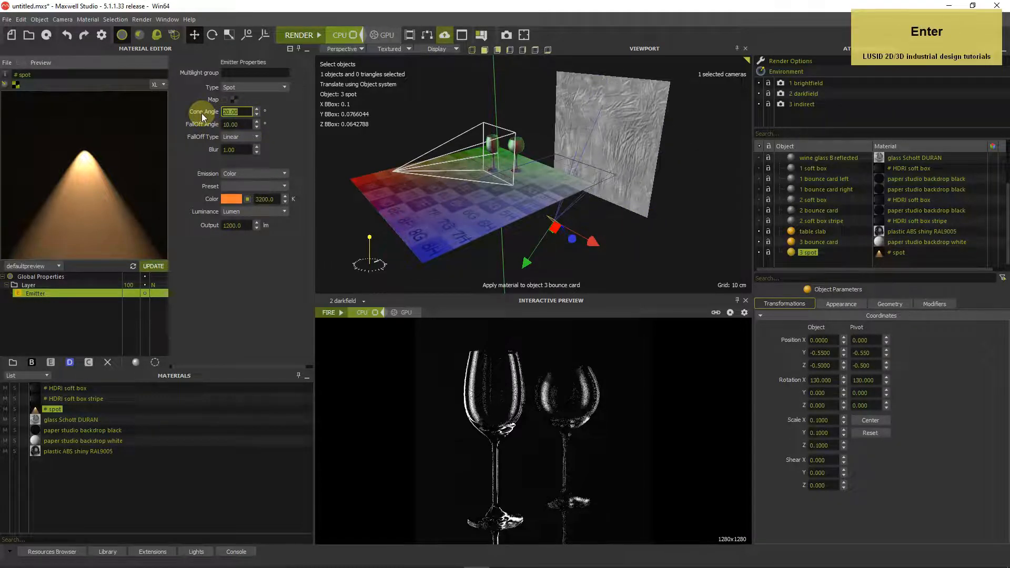
pyautogui.click(234, 124)
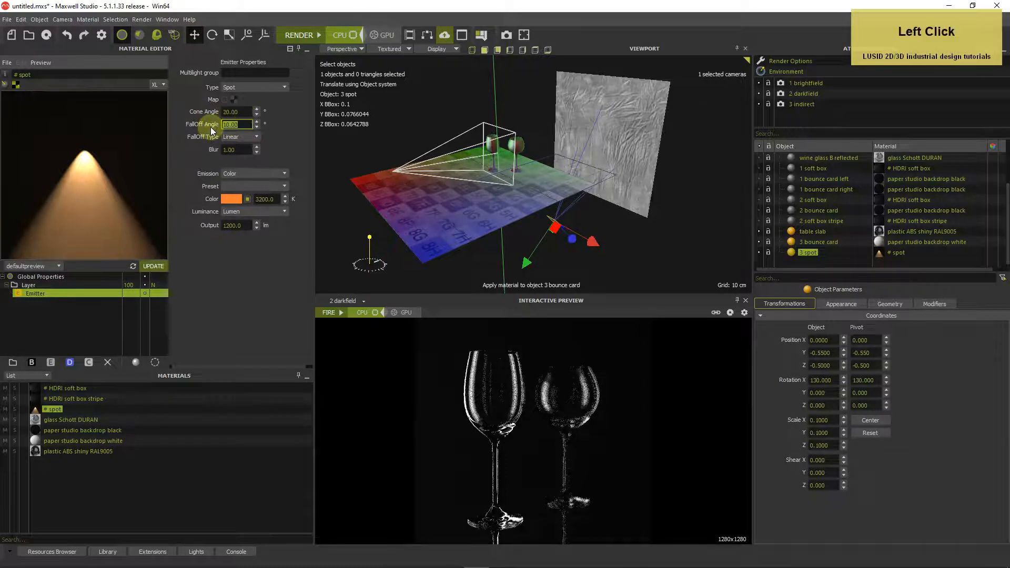
pyautogui.write('30')
pyautogui.press('Return')
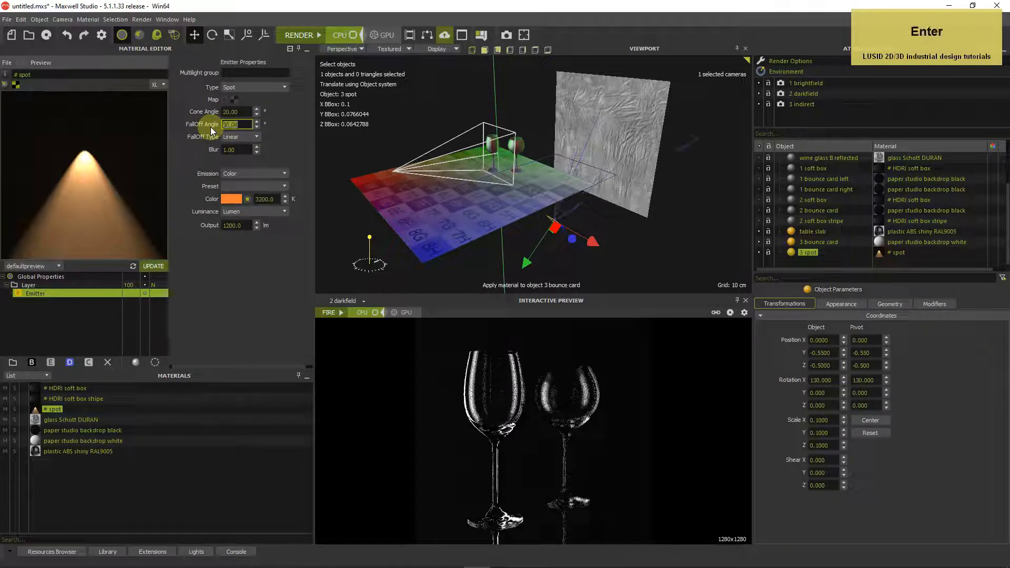
pyautogui.click(246, 136)
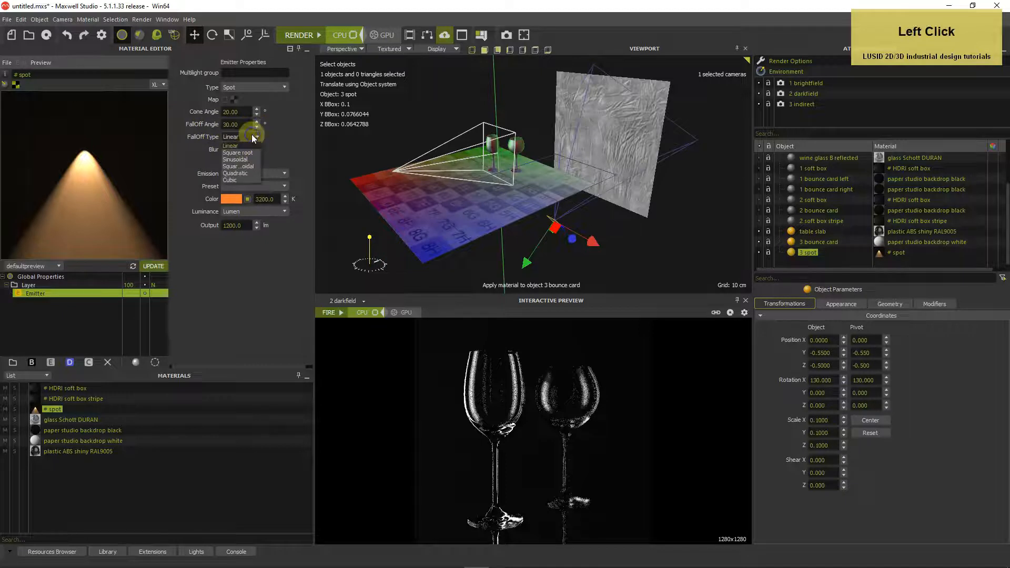
pyautogui.click(246, 166)
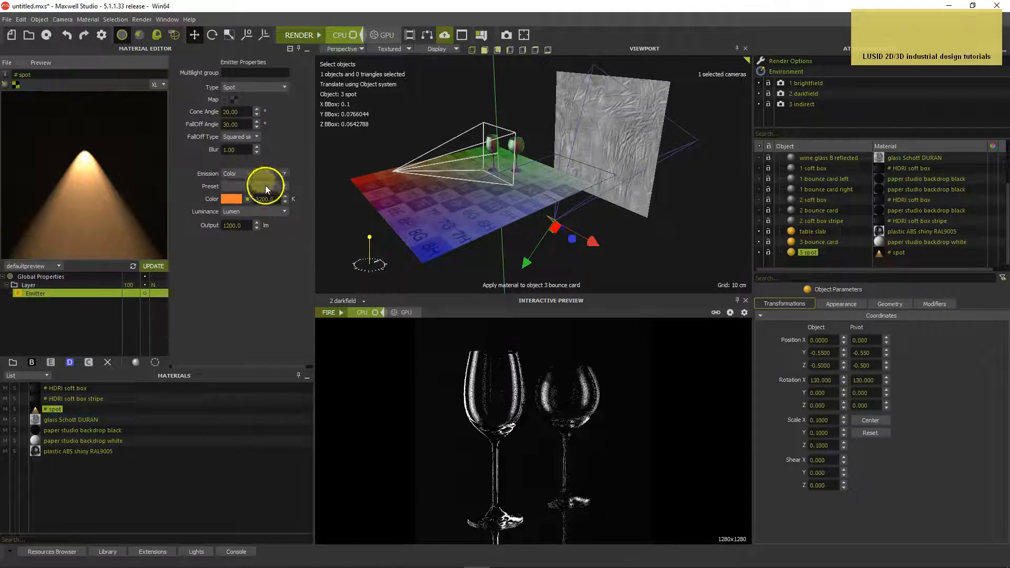
# - Set the # spot emitter's colour temperature to 1200 K and its luminous output to 1300 lm
pyautogui.click(279, 199)
pyautogui.write('1200')
pyautogui.press('Return')
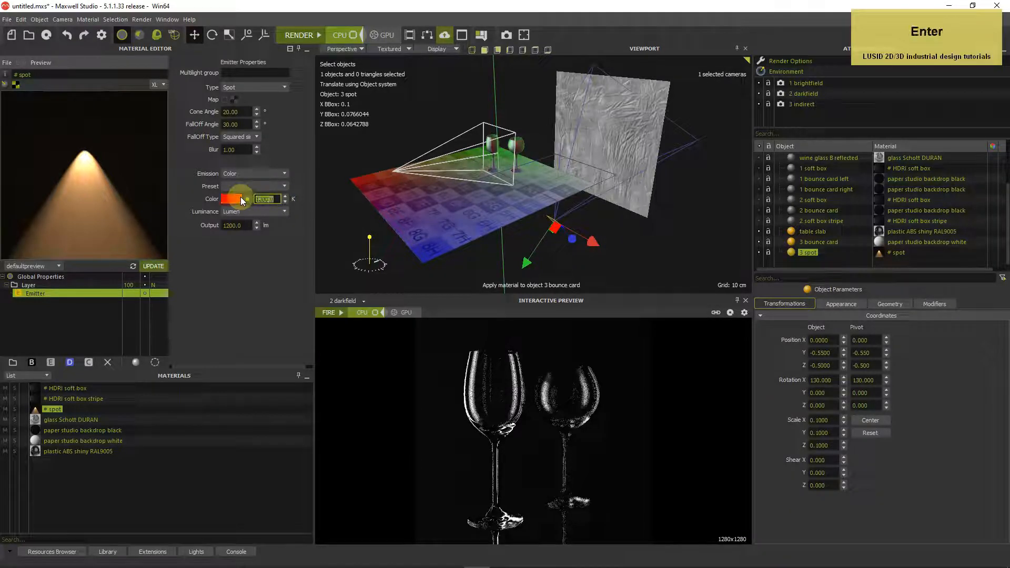
pyautogui.click(238, 224)
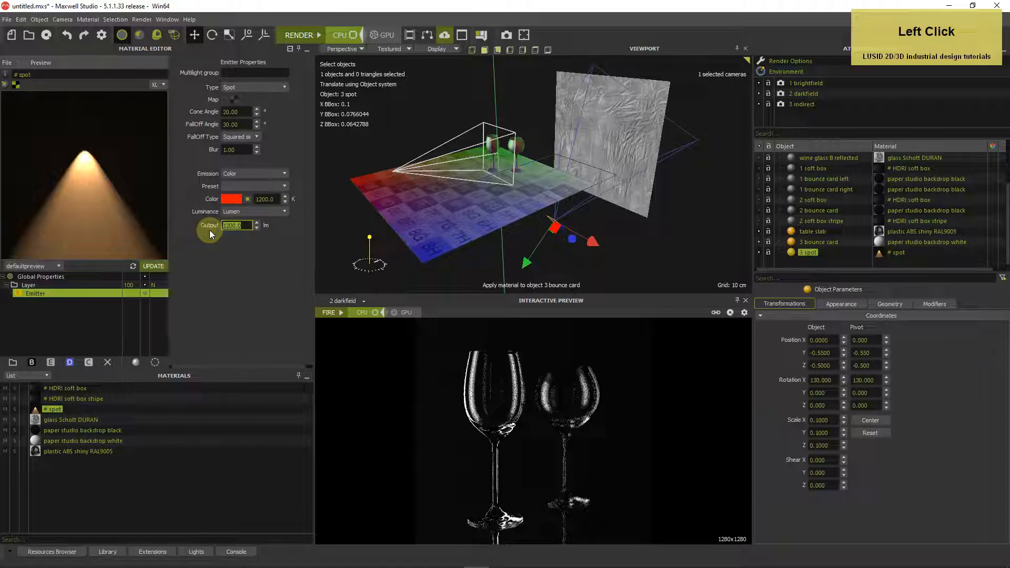
pyautogui.write('1300')
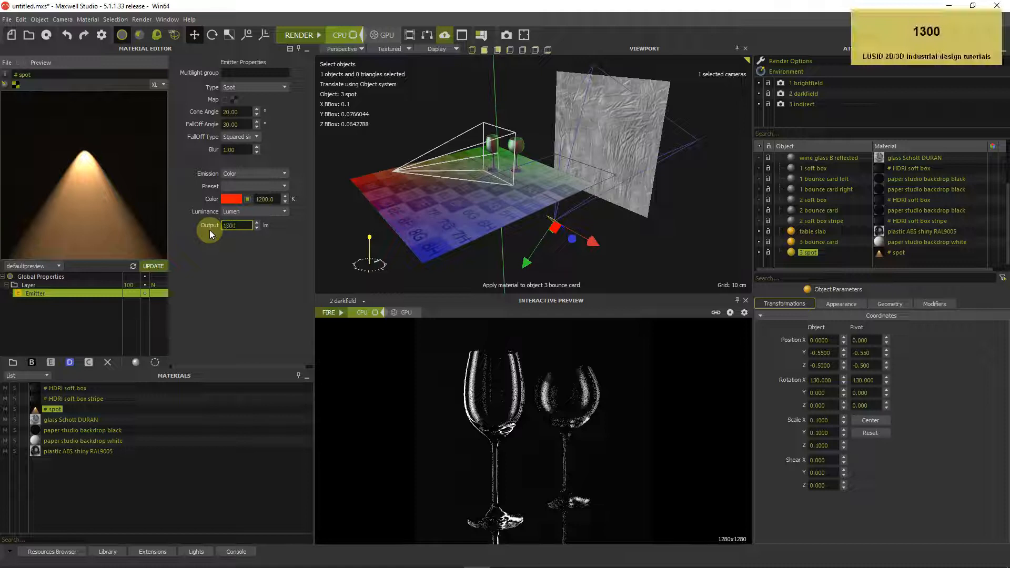
pyautogui.press('Return')
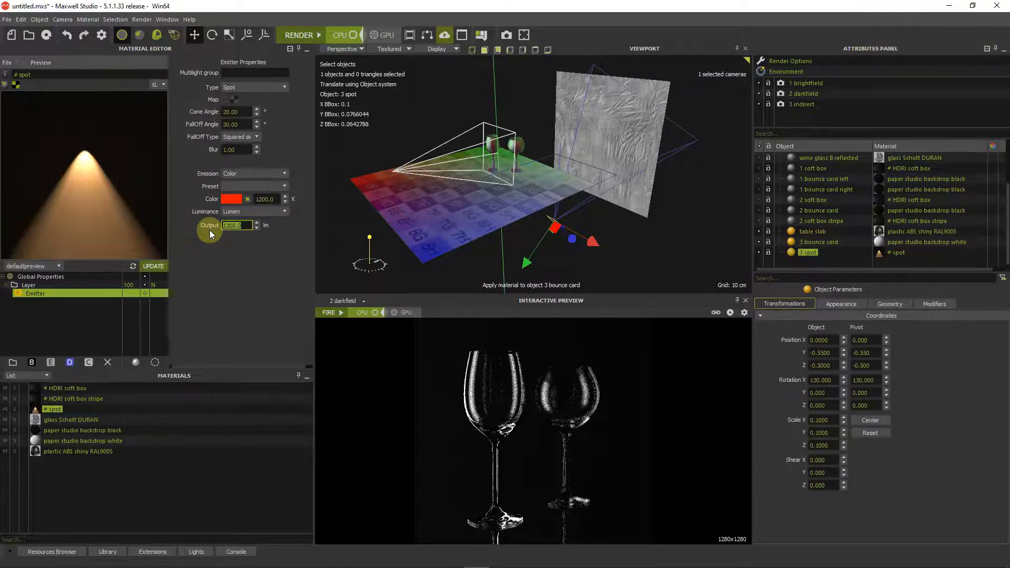
# - Run an interactive preview through the 3 indirect camera, stop it, and start the full render of that view in Maxwell Render
pyautogui.click(338, 49)
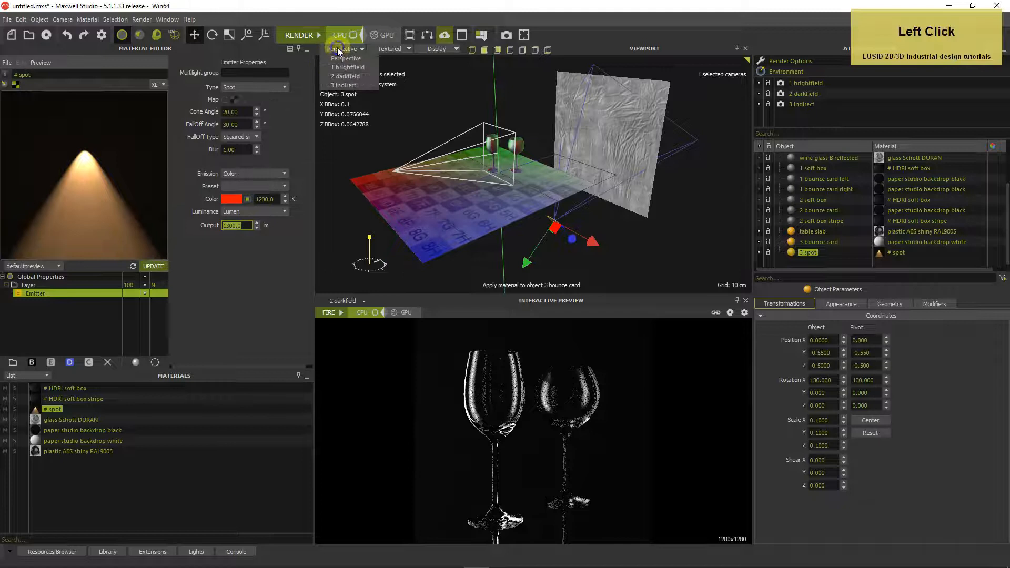
pyautogui.click(342, 85)
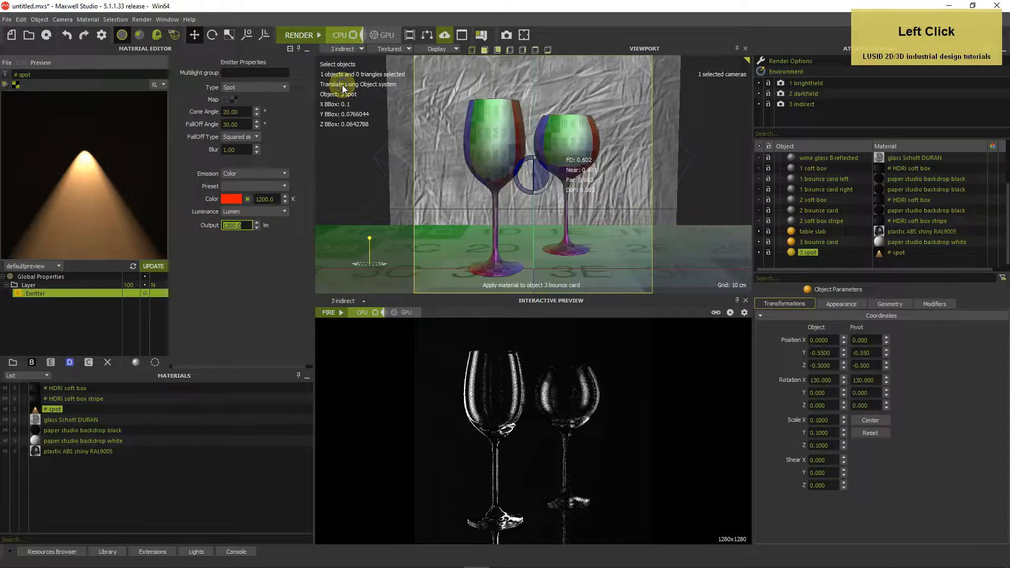
pyautogui.click(341, 314)
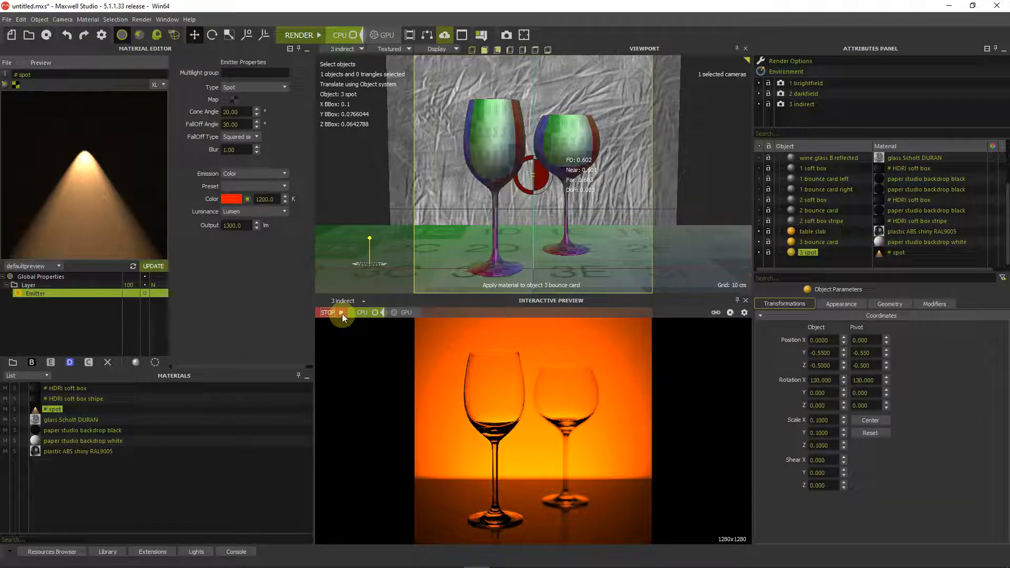
pyautogui.click(342, 314)
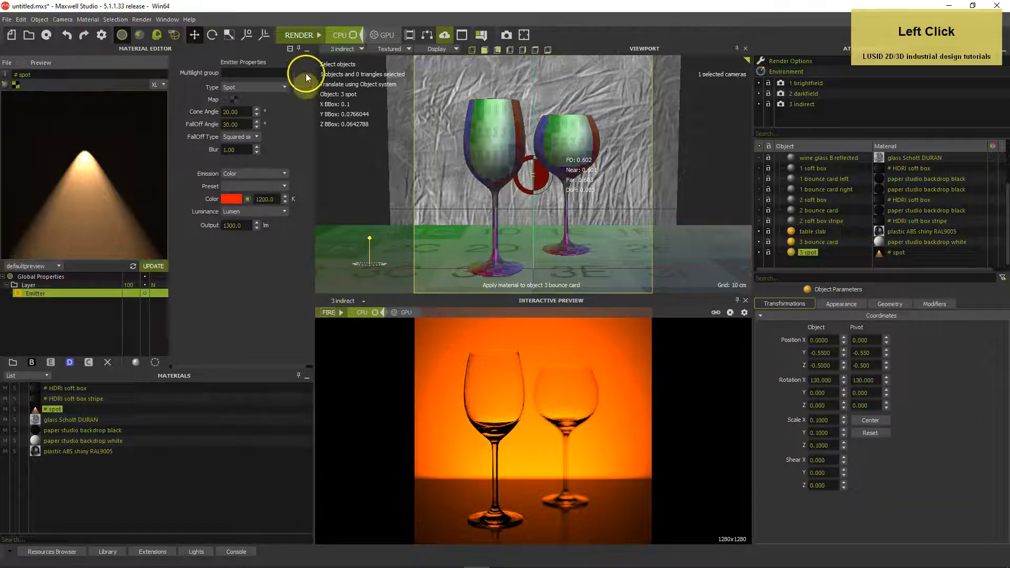
pyautogui.click(299, 42)
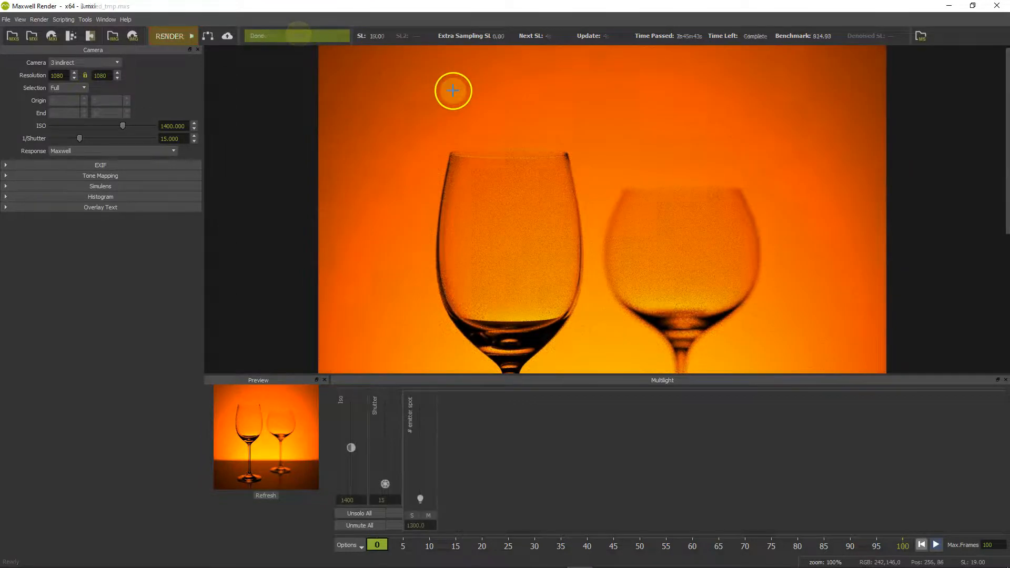
# - Examine the two wine glasses in the finished 3 indirect render at 100% zoom, from bowls to stems
pyautogui.rightClick(453, 92)
pyautogui.click(472, 106)
pyautogui.moveTo(473, 153); pyautogui.dragTo(482, 7)
pyautogui.moveTo(505, 226); pyautogui.dragTo(509, 289)
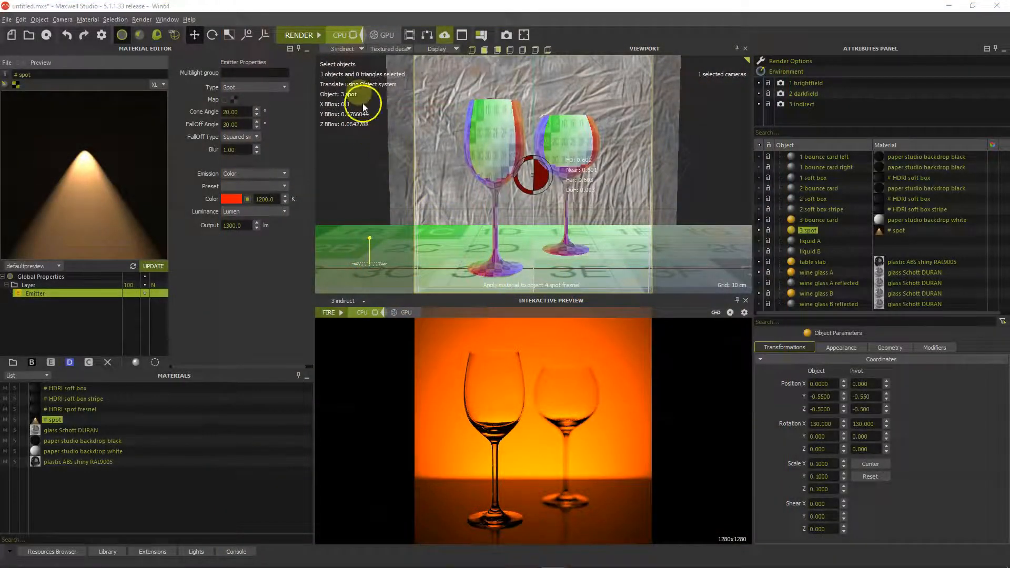
# - In Maxwell Studio, show the scene in Perspective, clone the 3 indirect camera and rename the clone 4 multicolour rim
pyautogui.click(349, 55)
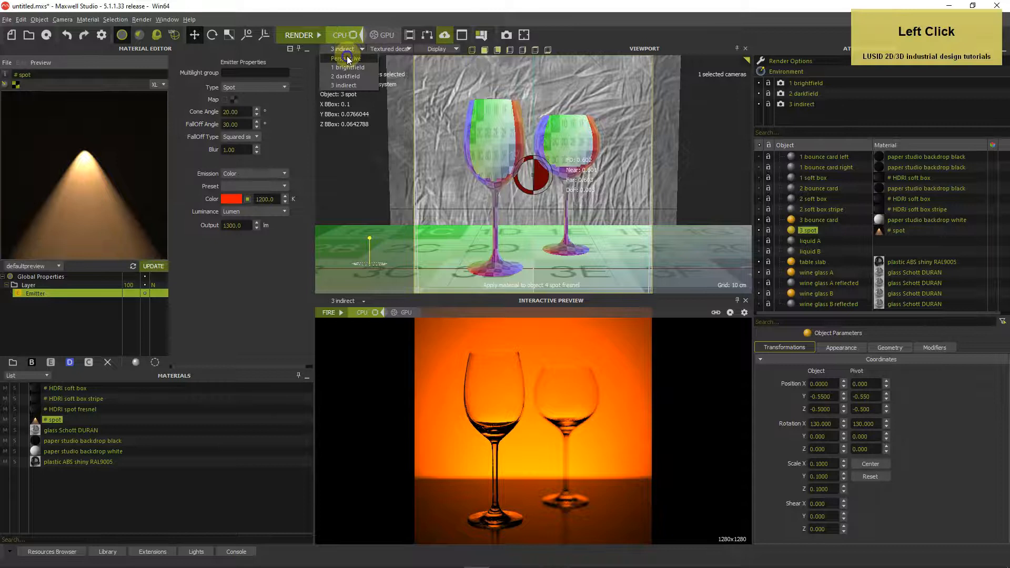
pyautogui.click(347, 60)
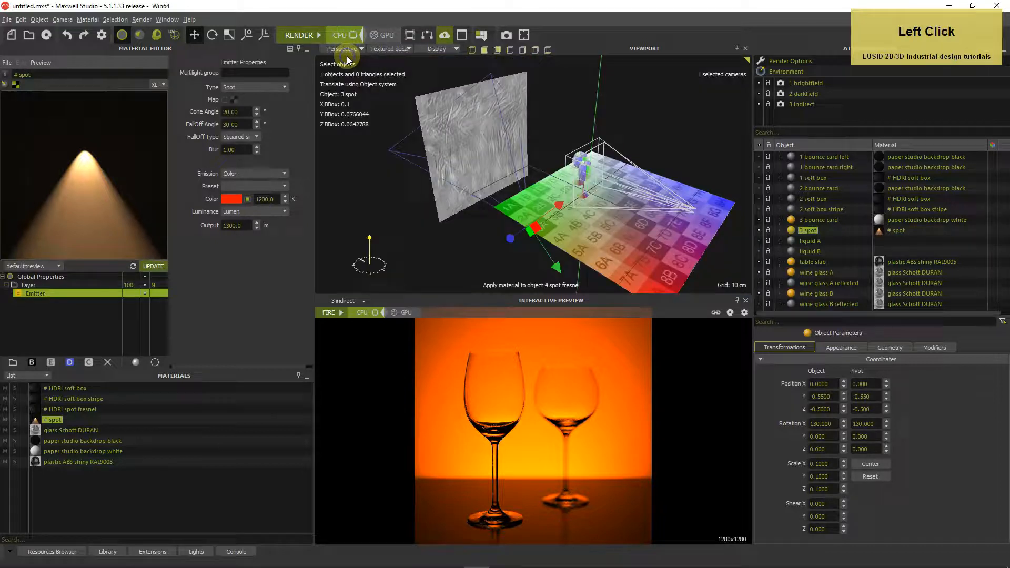
pyautogui.click(793, 104)
pyautogui.rightClick(793, 107)
pyautogui.click(811, 138)
pyautogui.rightClick(801, 117)
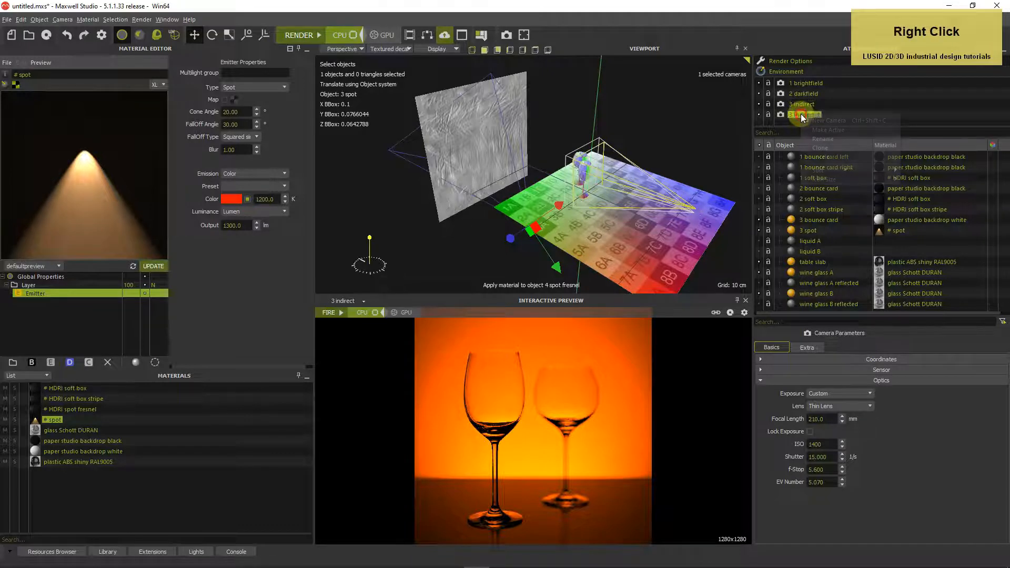
pyautogui.click(819, 137)
pyautogui.write('4 multicolour rim')
pyautogui.press('Return')
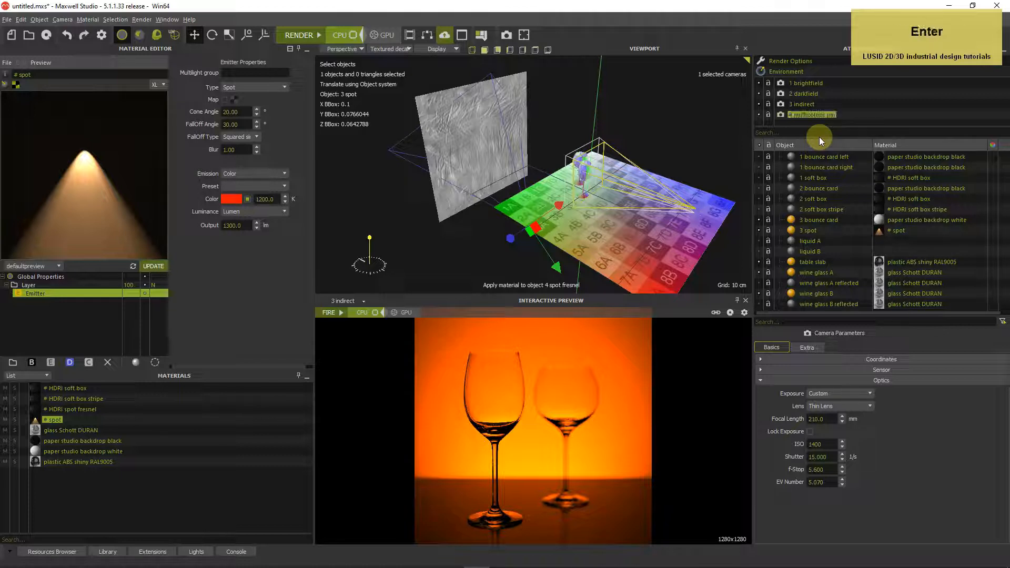
# - Hide the 1 brightfield, 2 darkfield and 3 indirect cameras and select the 4 multicolour rim camera
pyautogui.click(758, 104)
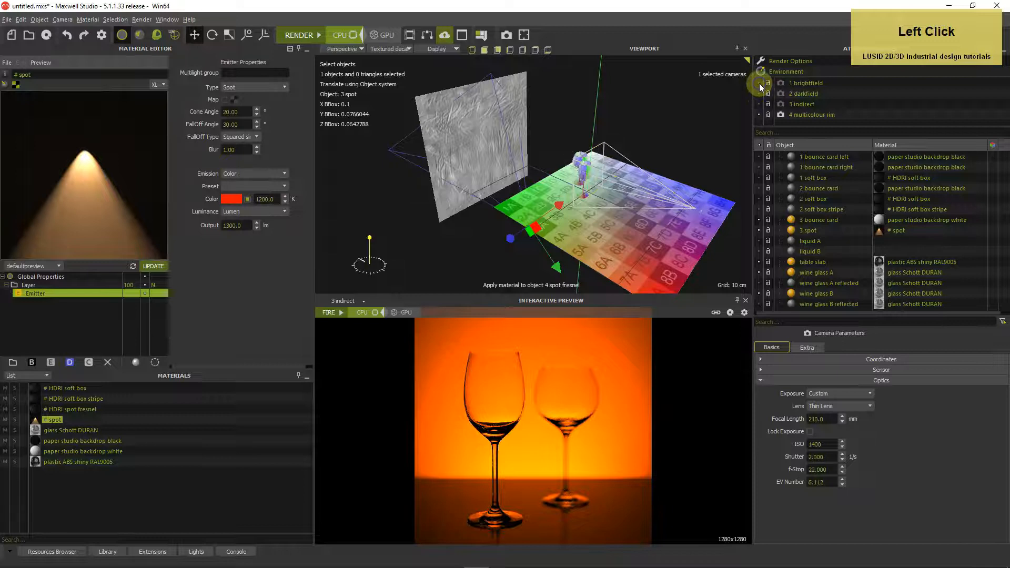
pyautogui.click(782, 115)
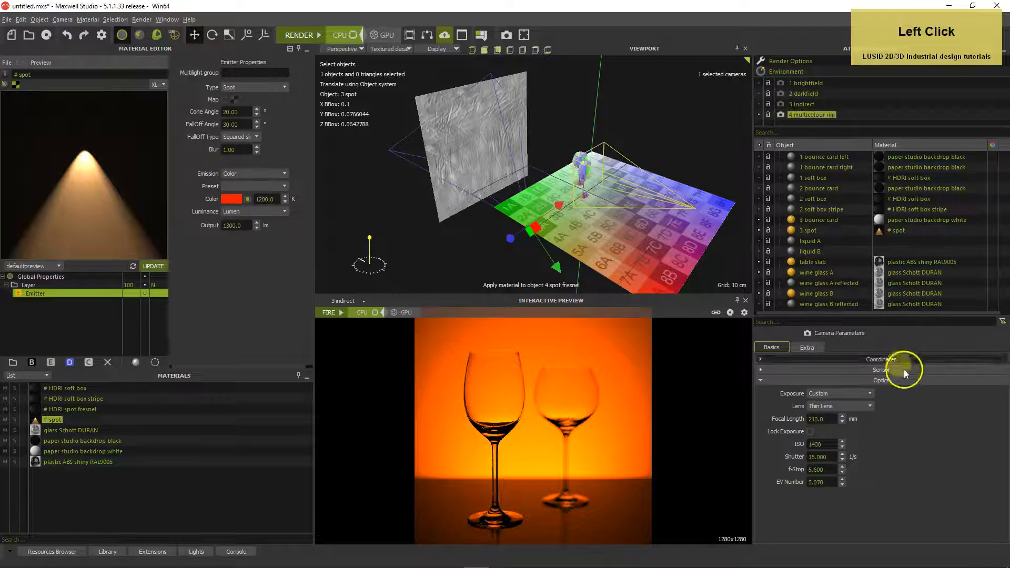
# - Set the 4 multicolour rim camera's position Y to 0.15 and its target Z to -0.05
pyautogui.click(881, 359)
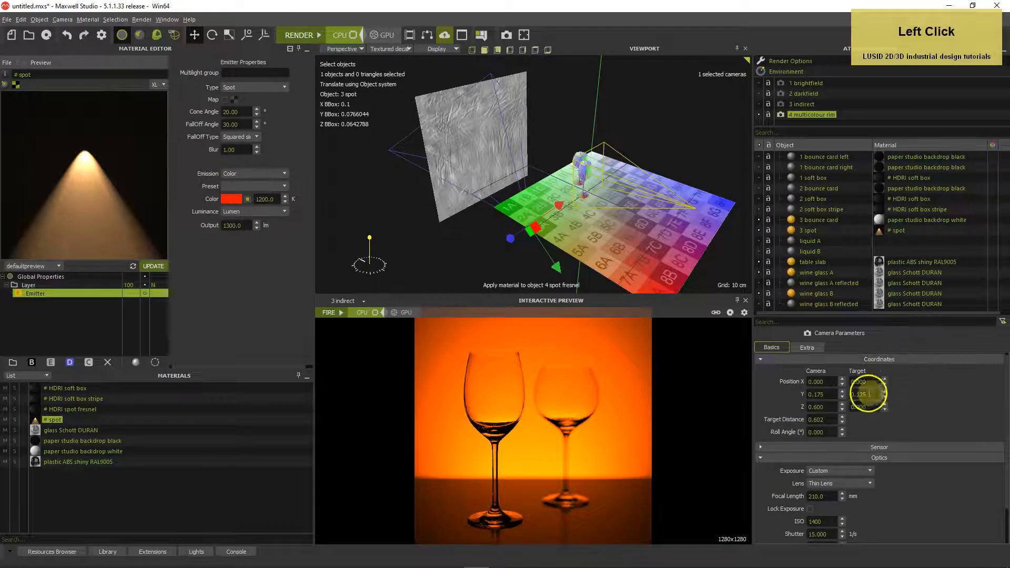
pyautogui.moveTo(835, 394); pyautogui.dragTo(799, 392)
pyautogui.write('0.15')
pyautogui.press('Return')
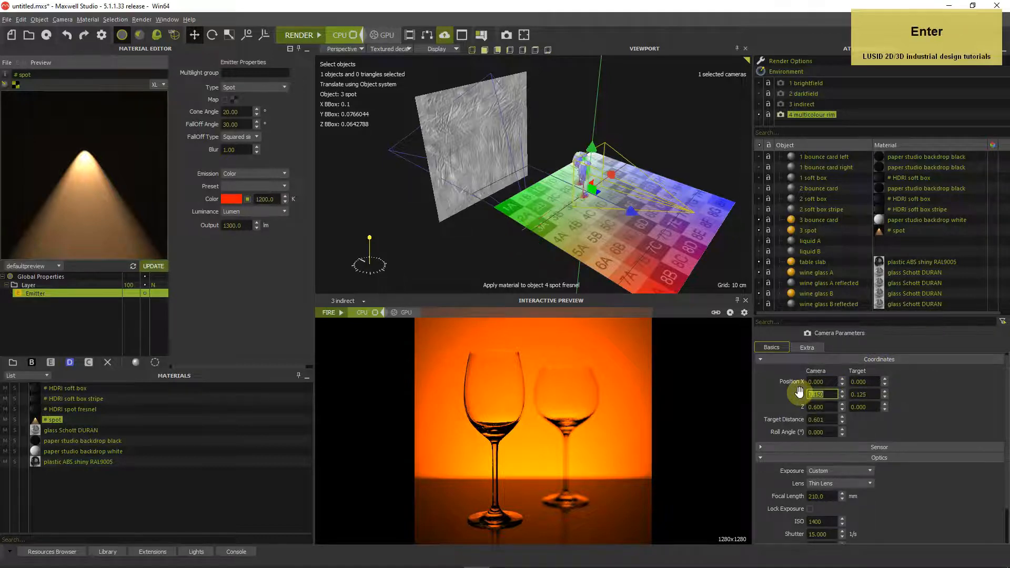
pyautogui.click(863, 407)
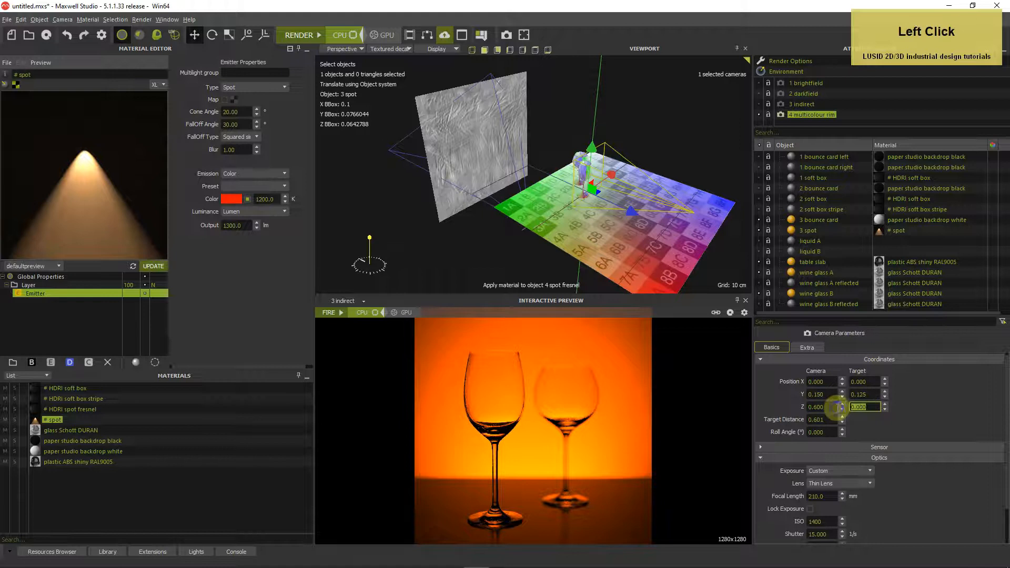
pyautogui.write('-0.0')
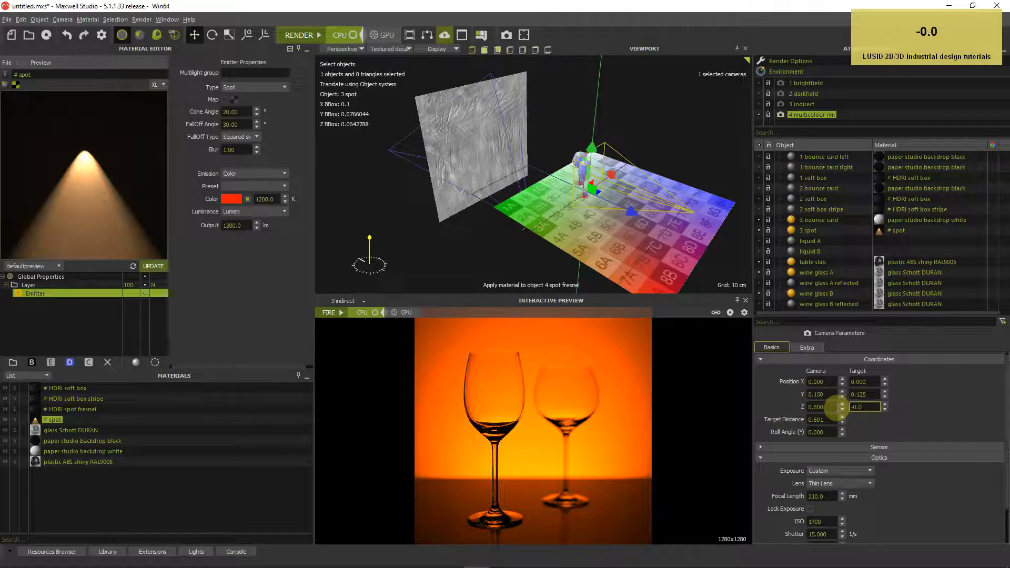
pyautogui.write('5')
pyautogui.press('Return')
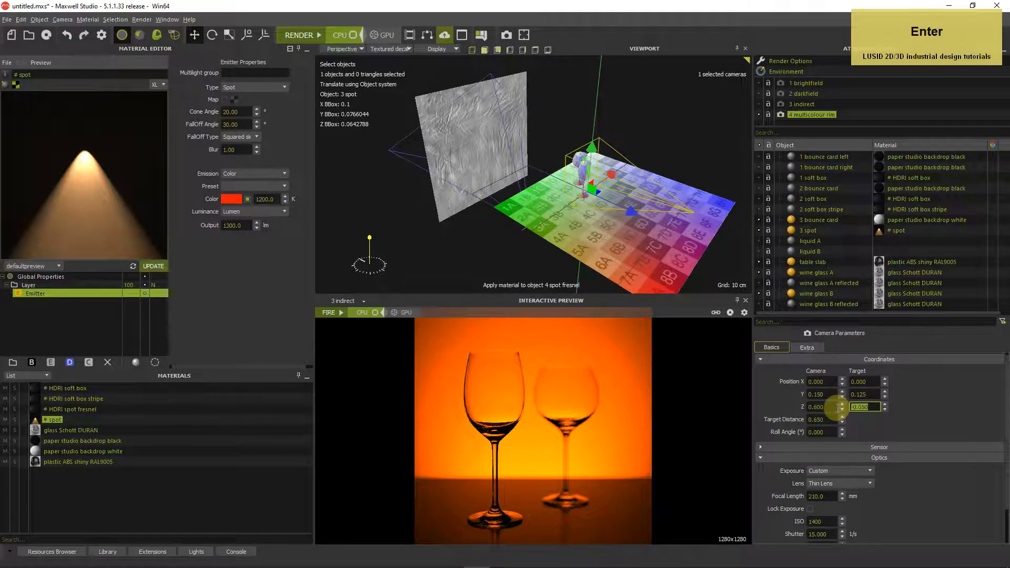
pyautogui.click(761, 359)
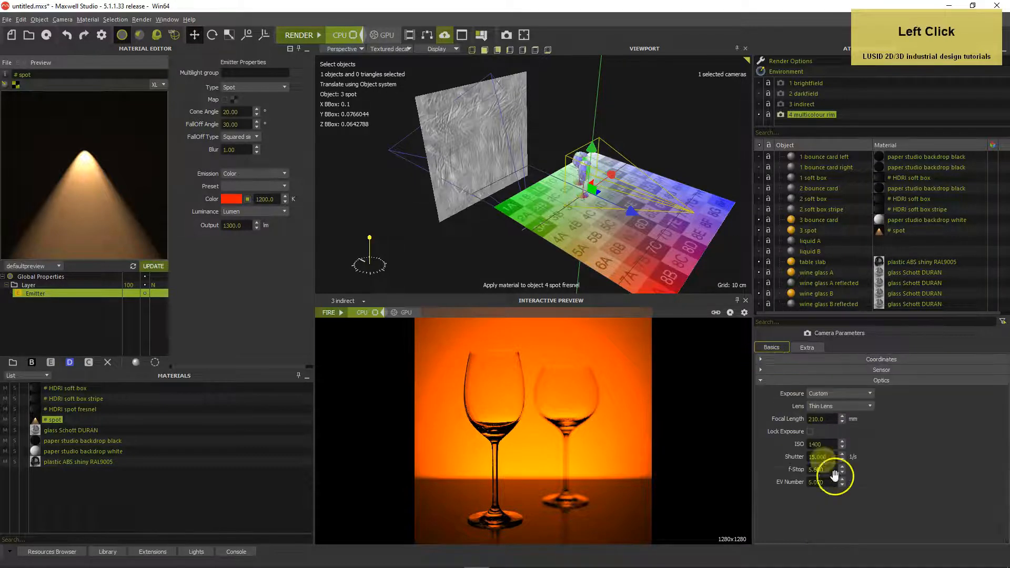
# - Set the 4 multicolour rim camera's f-stop to 22 and its shutter to 2 1/s
pyautogui.click(802, 468)
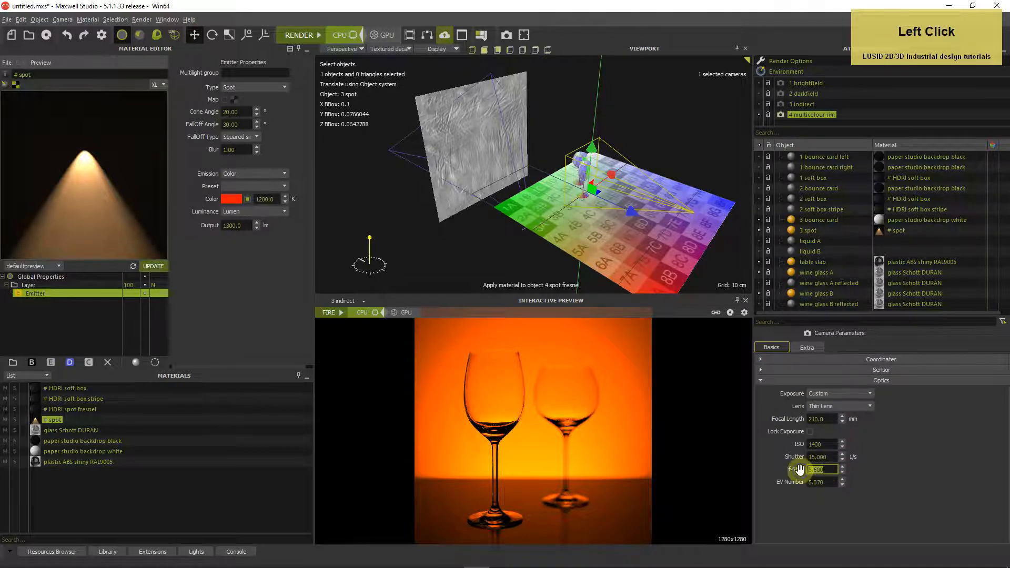
pyautogui.write('22')
pyautogui.press('Return')
pyautogui.click(803, 457)
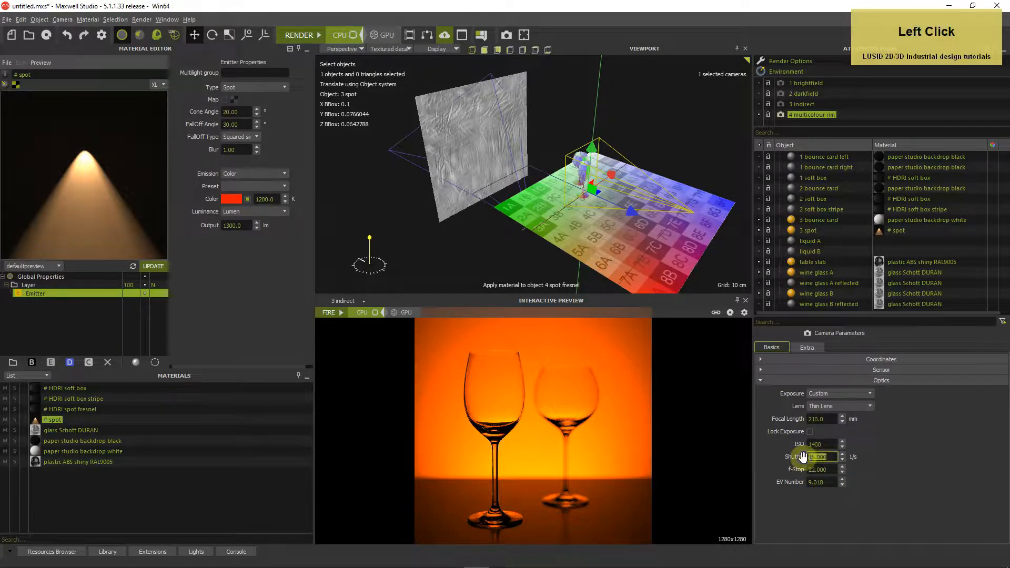
pyautogui.write('2')
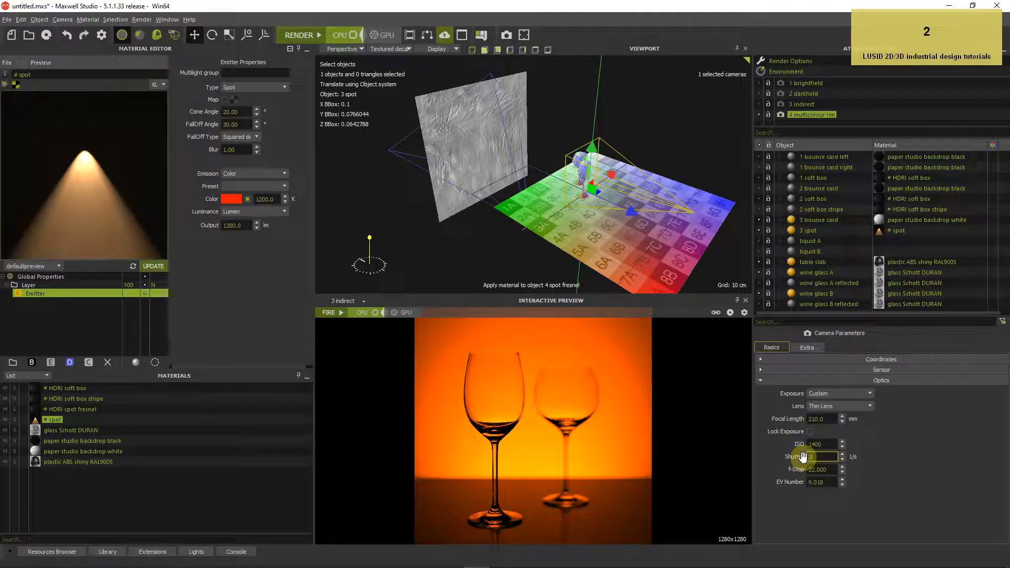
pyautogui.press('Return')
# - Hide the table slab and unhide the wine glass A reflected and wine glass B reflected objects
pyautogui.click(759, 262)
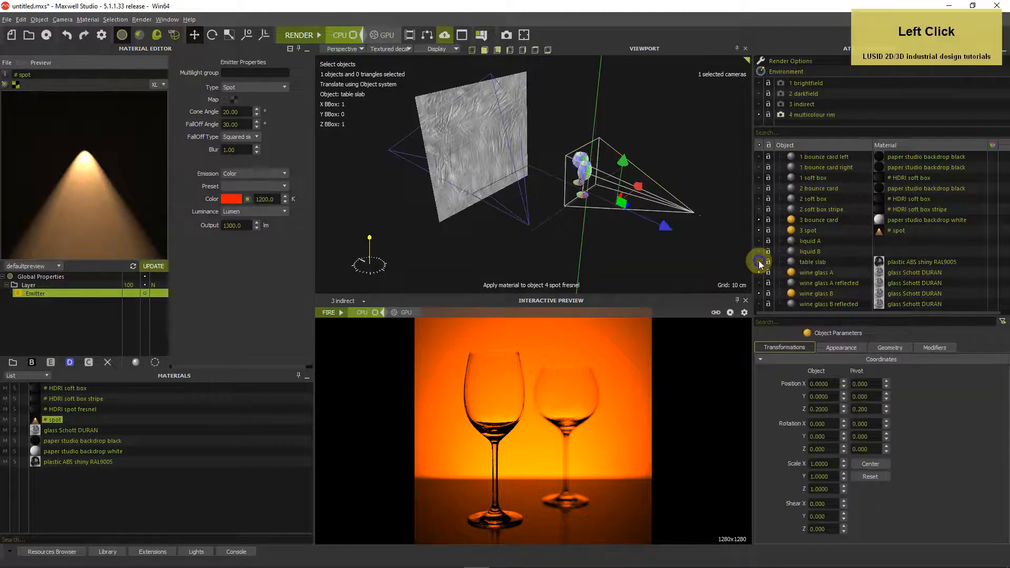
pyautogui.click(759, 283)
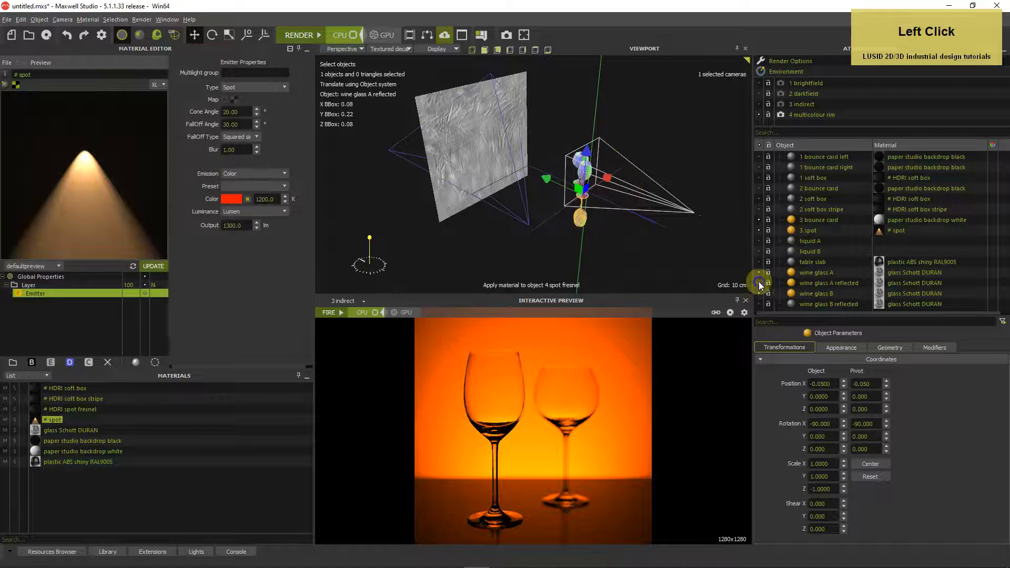
pyautogui.click(759, 304)
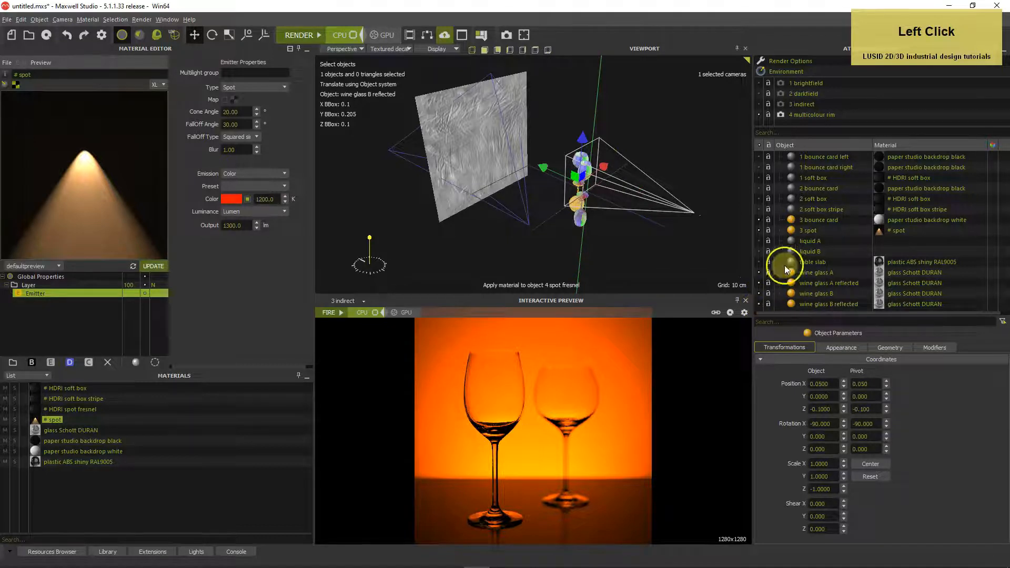
# - Hide the 3 bounce card and 3 spot objects
pyautogui.click(758, 218)
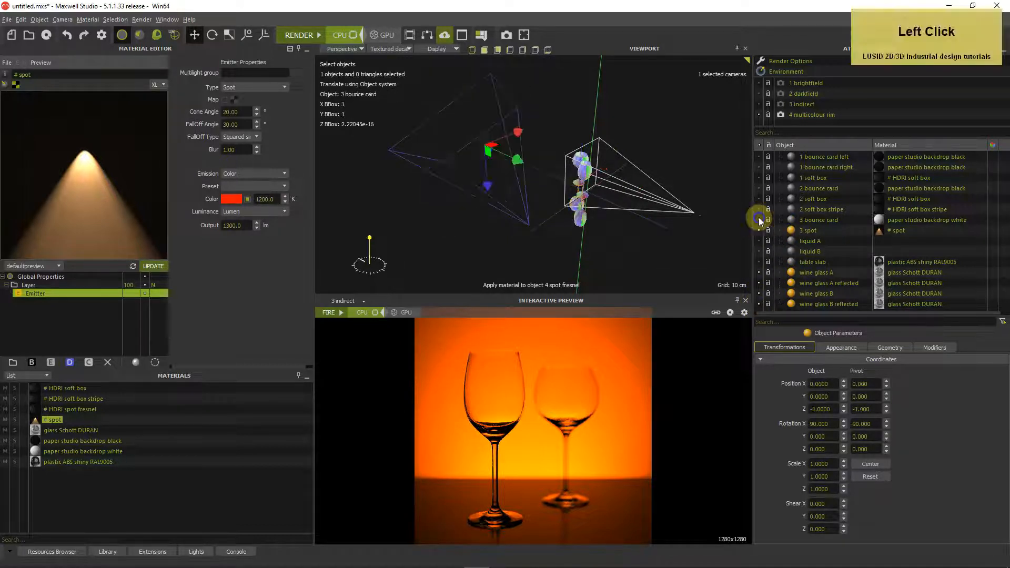
pyautogui.click(757, 230)
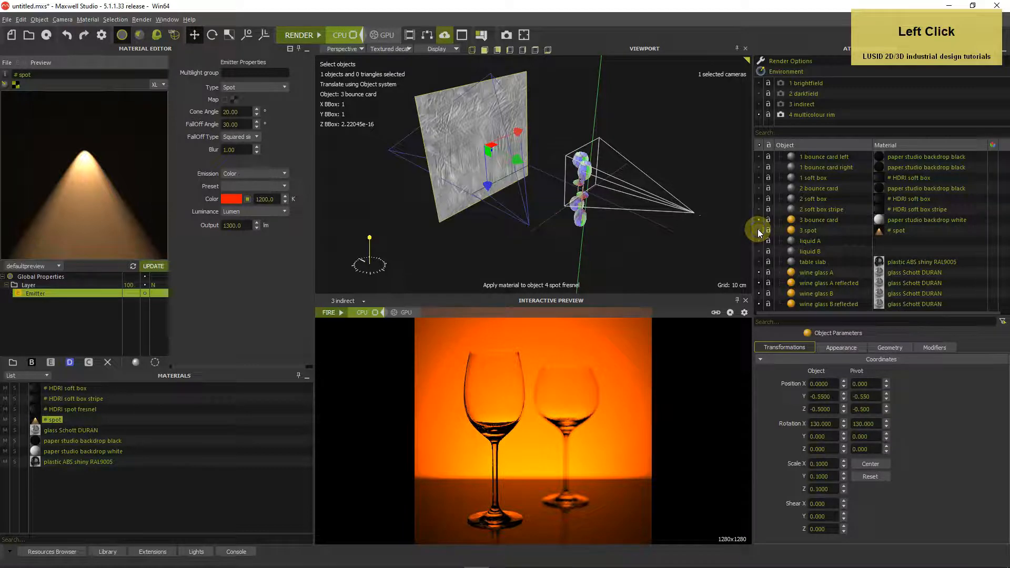
pyautogui.click(759, 219)
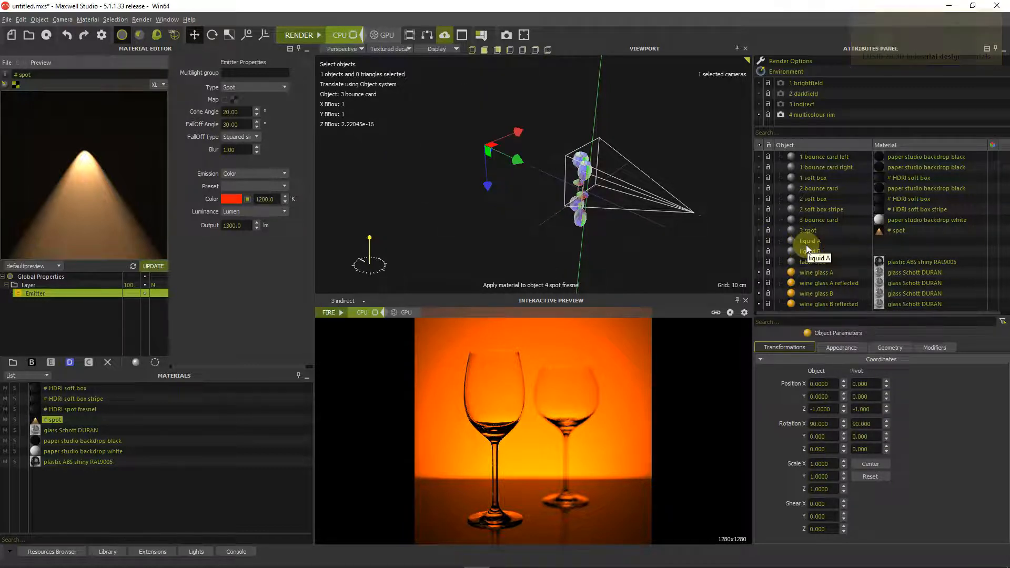
# - Clone the 1 bounce card left object and unhide the clone
pyautogui.click(812, 157)
pyautogui.rightClick(810, 157)
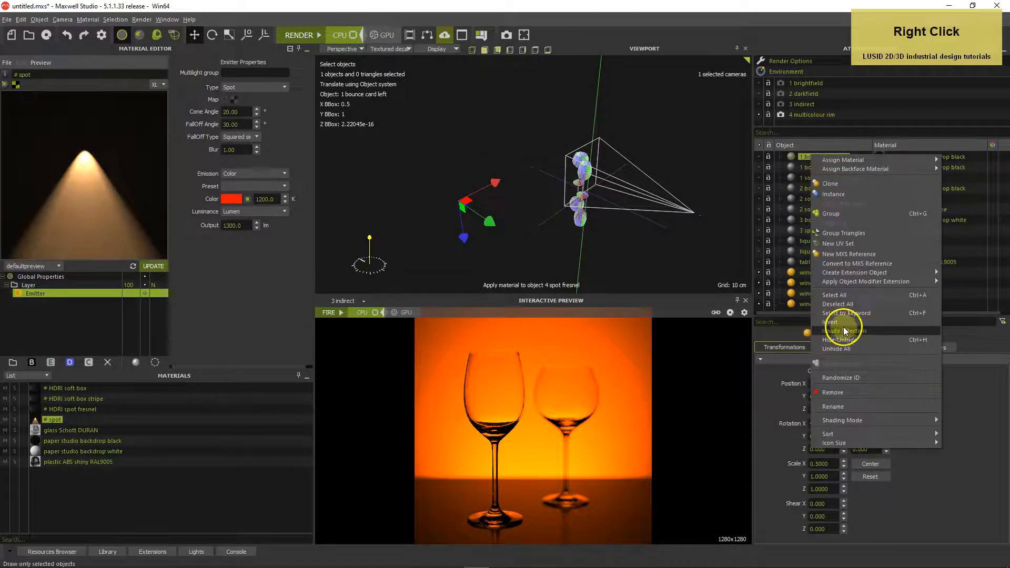
pyautogui.click(830, 185)
pyautogui.scroll(-1, 833, 194)
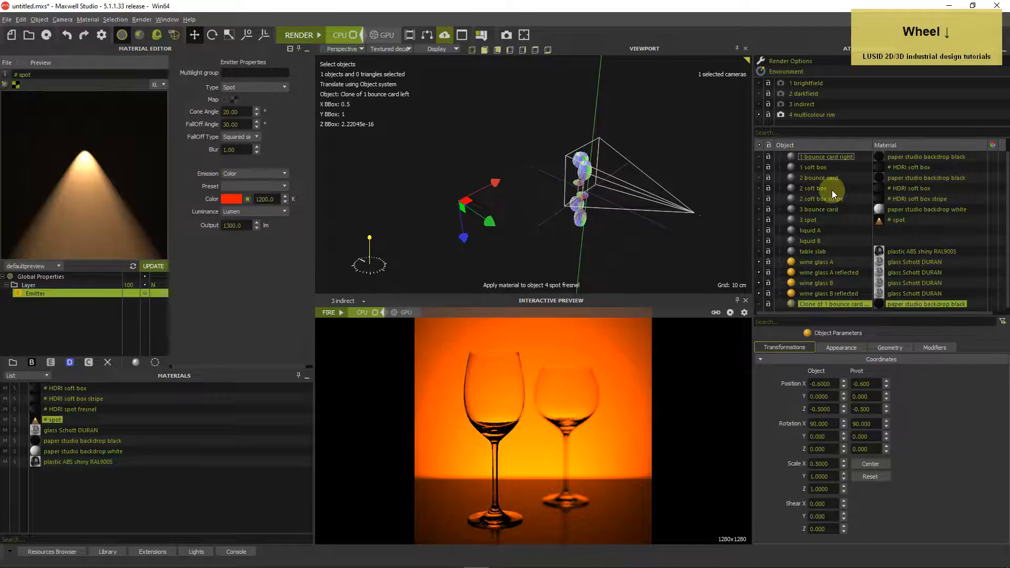
pyautogui.click(759, 304)
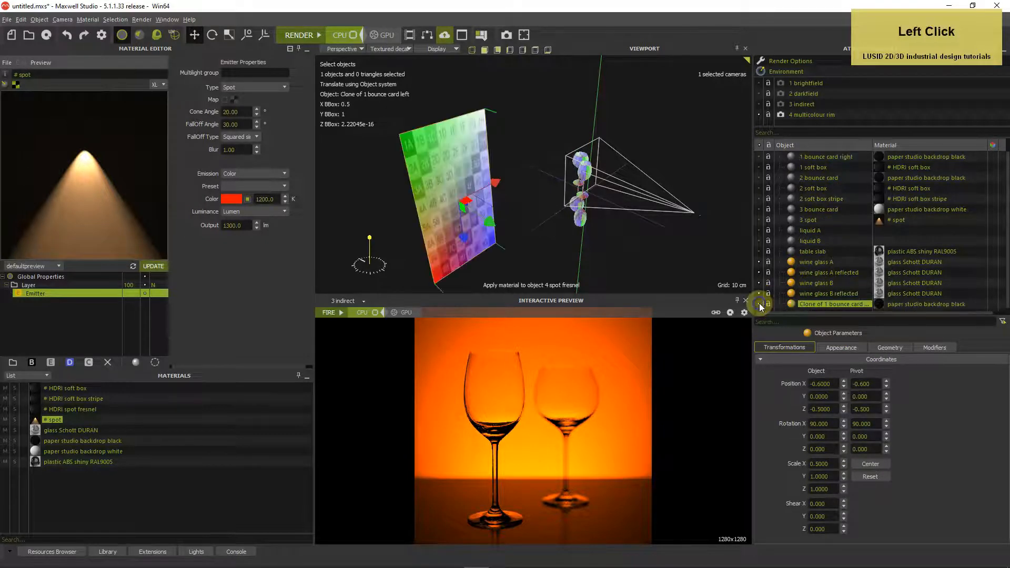
# - Rename the cloned bounce card 4 dish green
pyautogui.rightClick(812, 305)
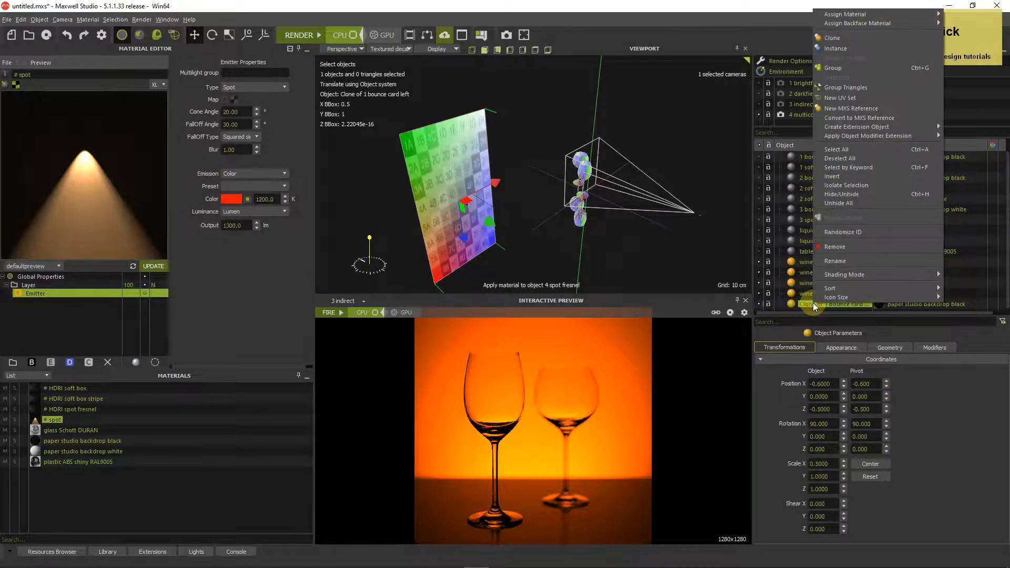
pyautogui.click(833, 261)
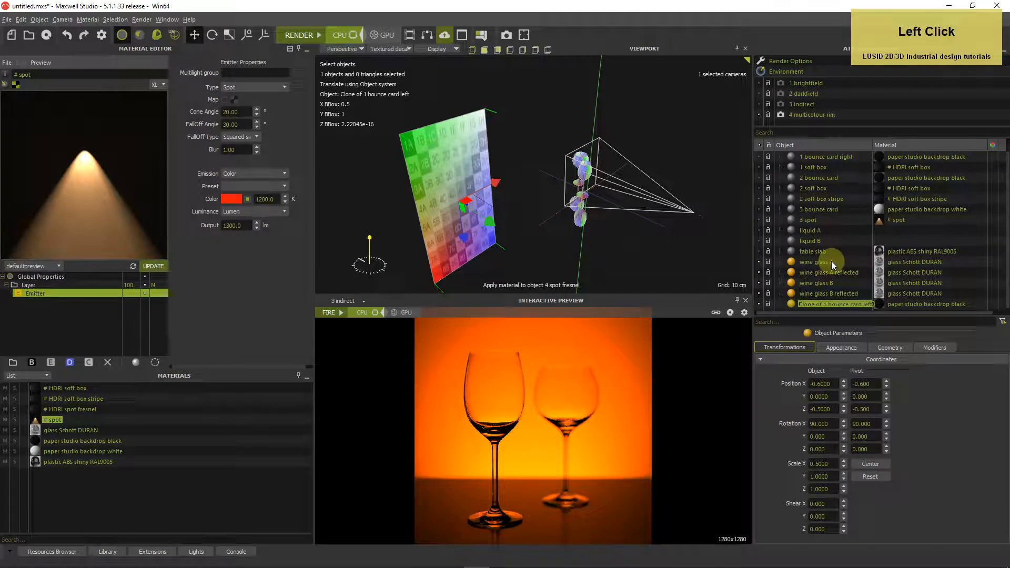
pyautogui.write('4 ')
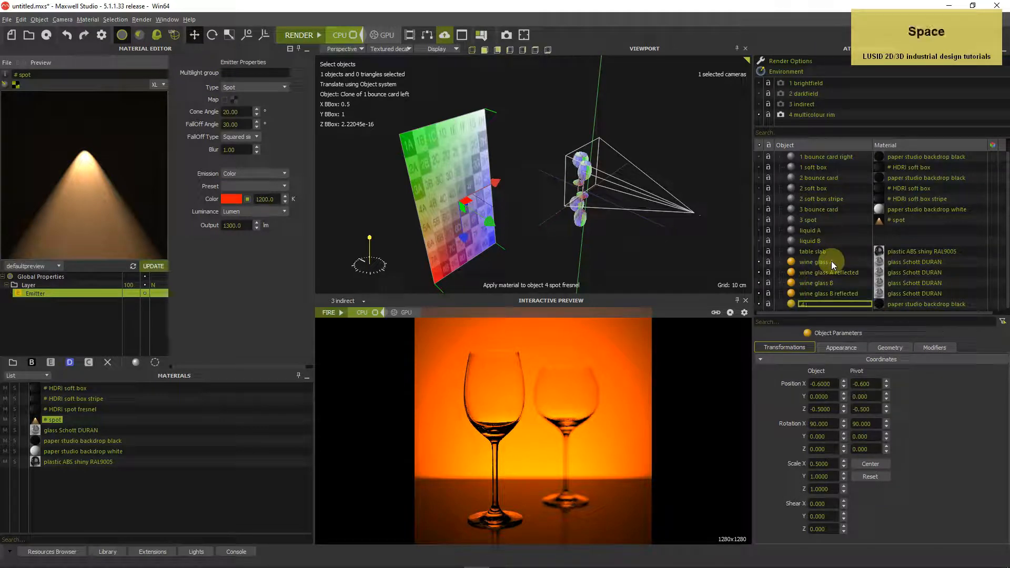
pyautogui.write('dish green')
pyautogui.press('Return')
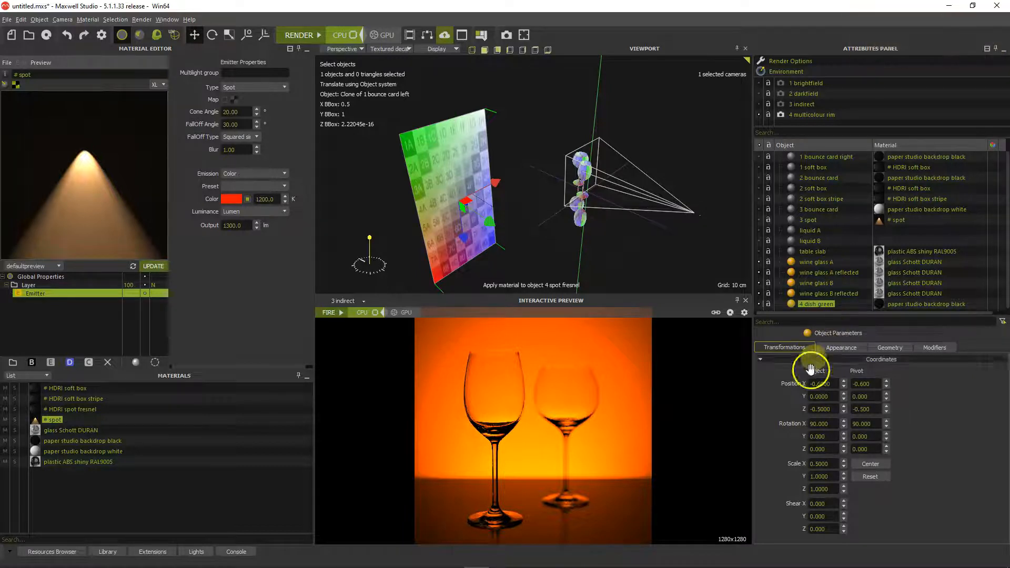
# - Narrow the 4 dish green object by setting its scale X to 0.1
pyautogui.click(809, 464)
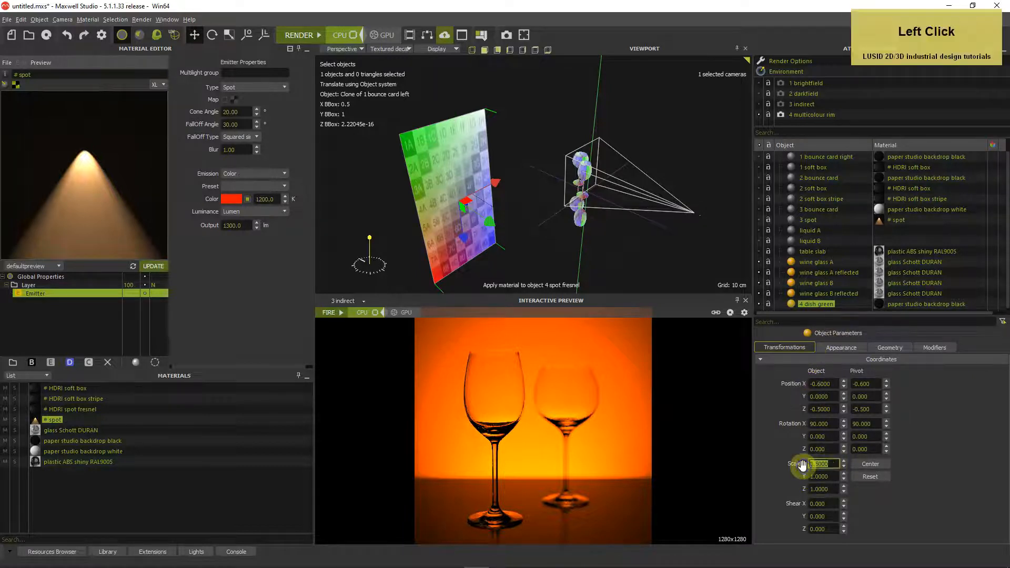
pyautogui.write('0.1')
pyautogui.press('Return')
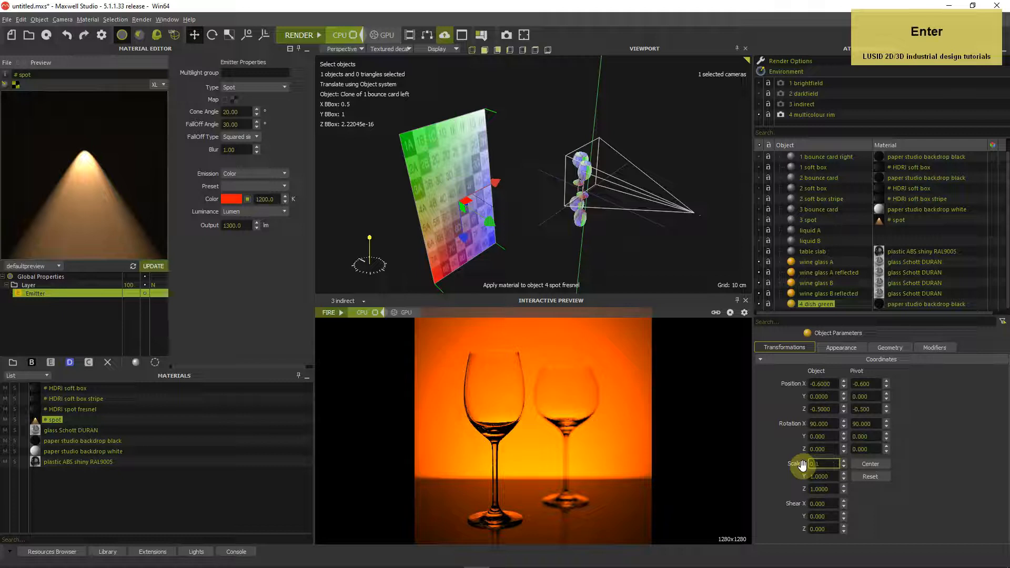
# - Move the 4 dish green object to position X -0.3 and Z -0.3
pyautogui.moveTo(826, 383); pyautogui.dragTo(786, 384)
pyautogui.write('-')
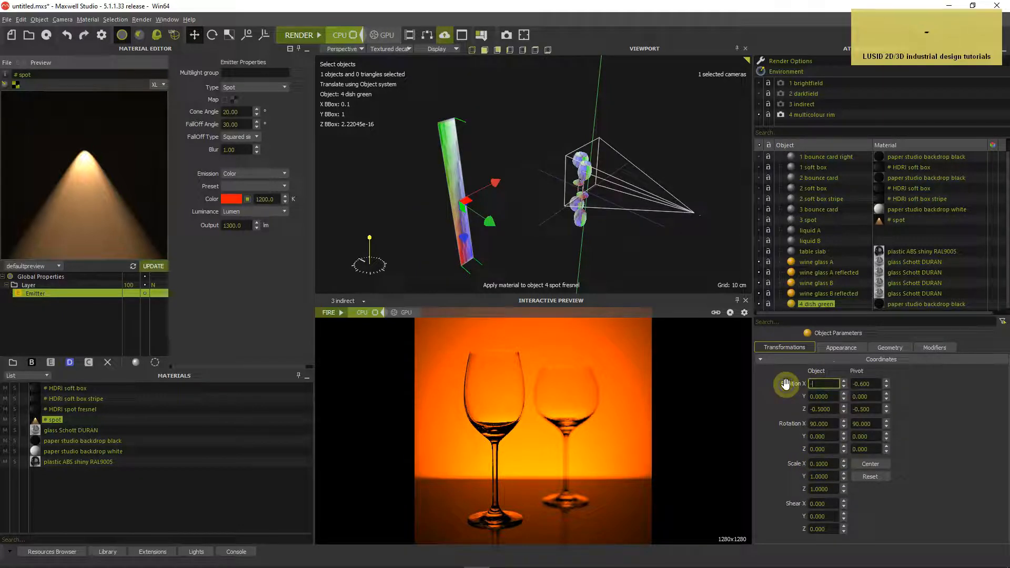
pyautogui.write('0.3')
pyautogui.press('Return')
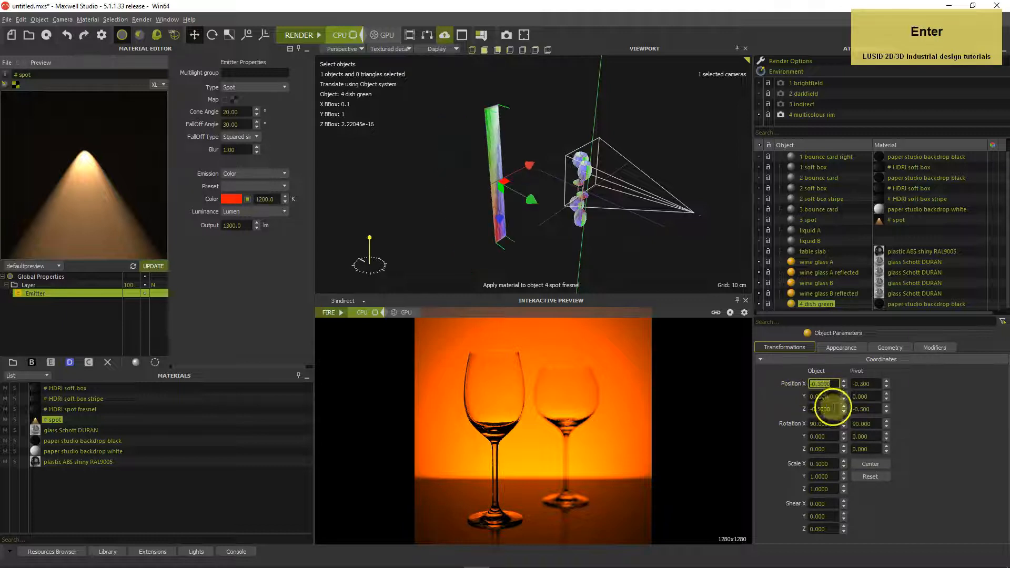
pyautogui.click(824, 409)
pyautogui.write('-0')
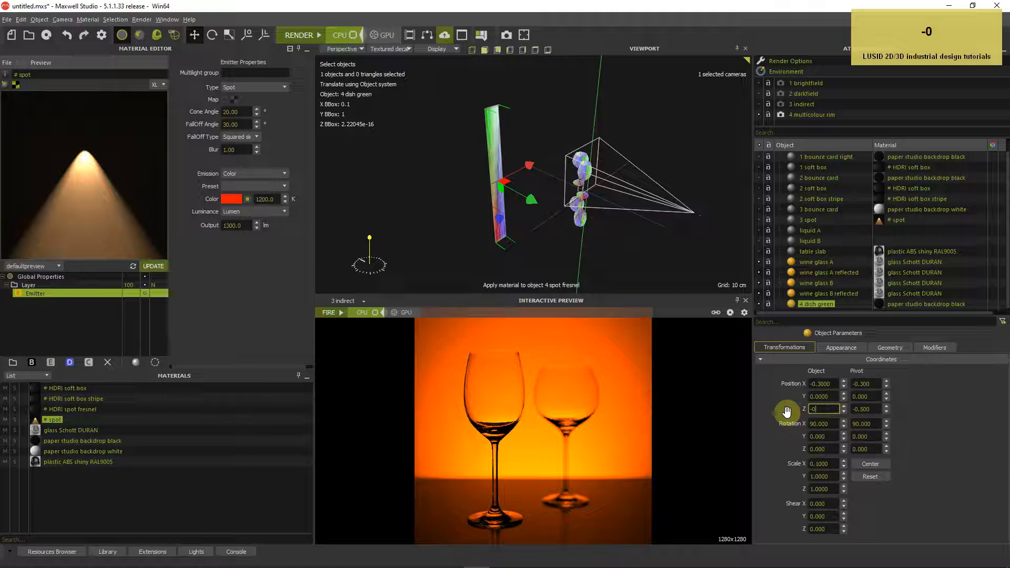
pyautogui.write('.3')
pyautogui.press('Return')
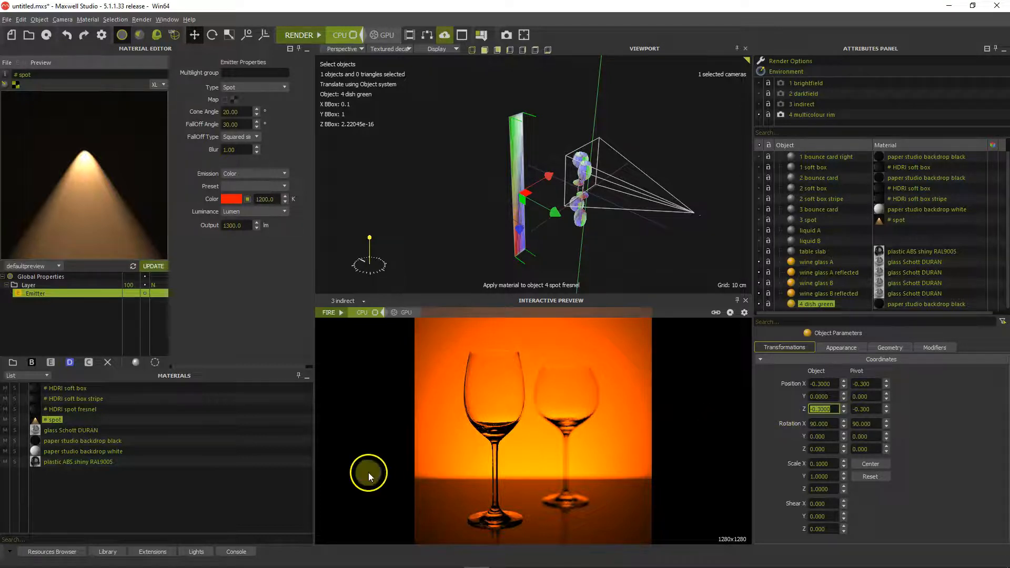
# - Create a new emitter material and name it # dish green
pyautogui.moveTo(158, 490); pyautogui.dragTo(274, 309, button='right')
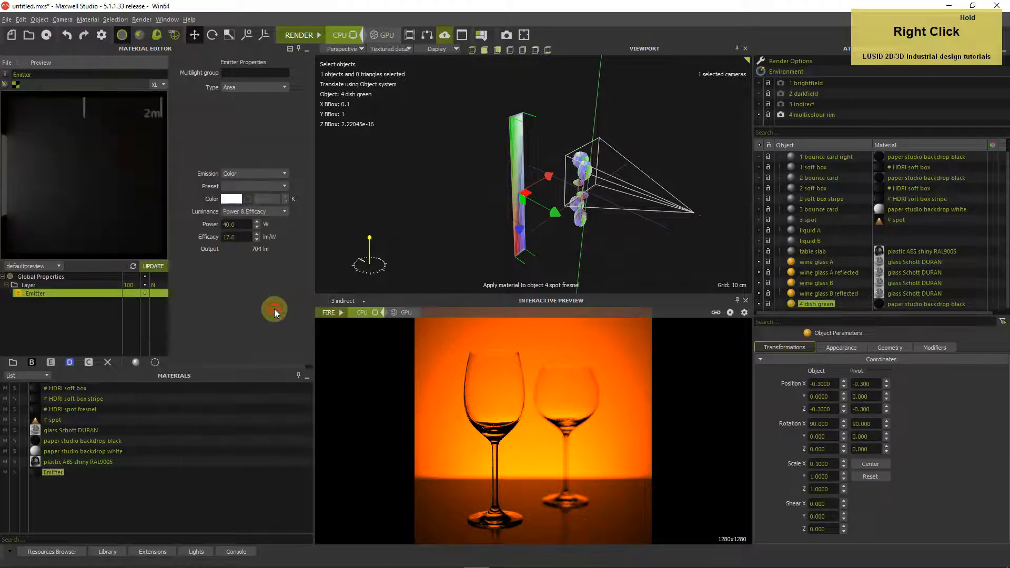
pyautogui.click(48, 75)
pyautogui.write('#')
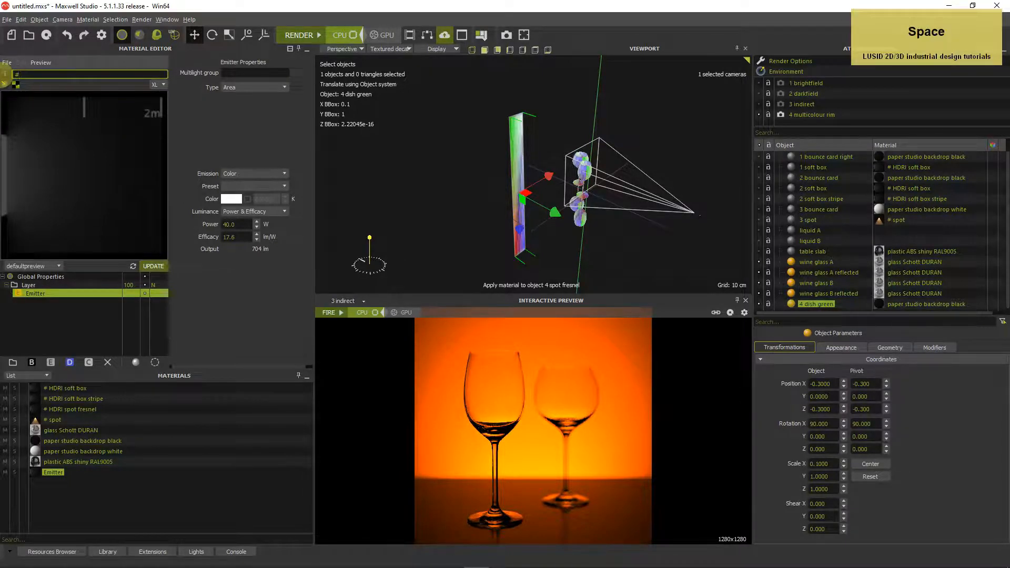
pyautogui.write(' dish green')
pyautogui.press('Return')
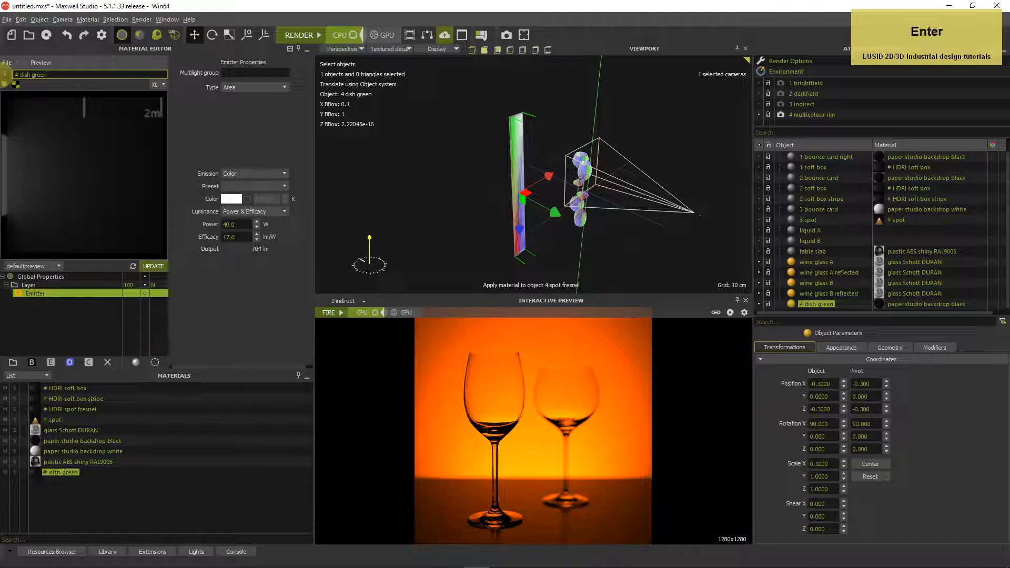
# - Set the # dish green emission to HDR Image and load dish_small_cells_gel_green.hdr from the dish_small_cells folder
pyautogui.click(87, 158)
pyautogui.click(238, 169)
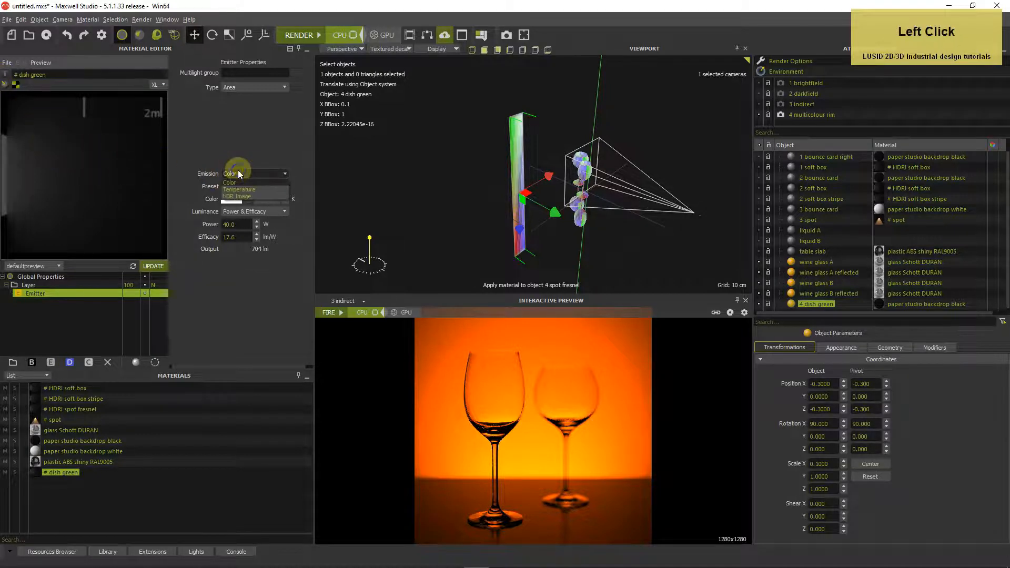
pyautogui.click(236, 192)
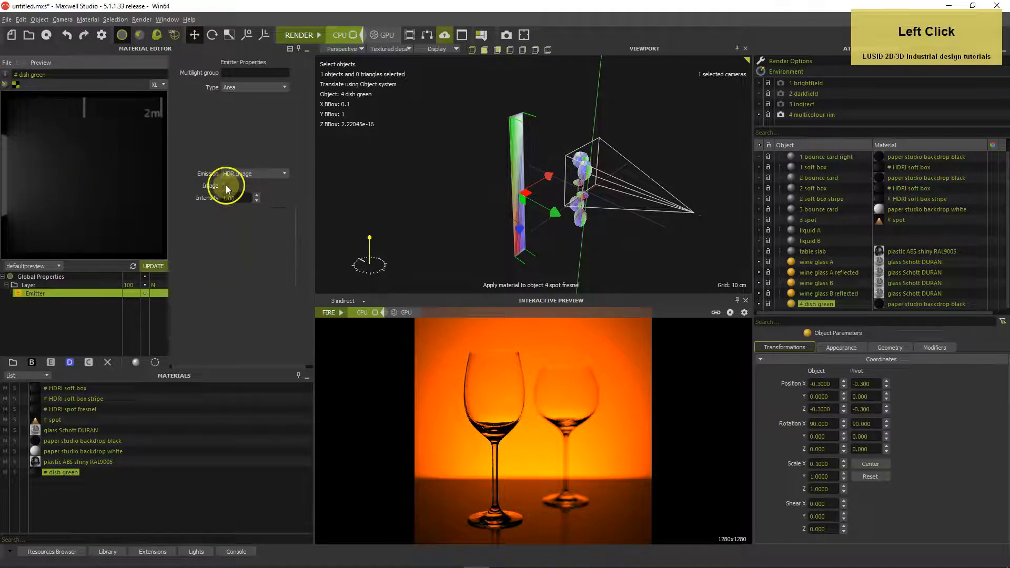
pyautogui.click(227, 187)
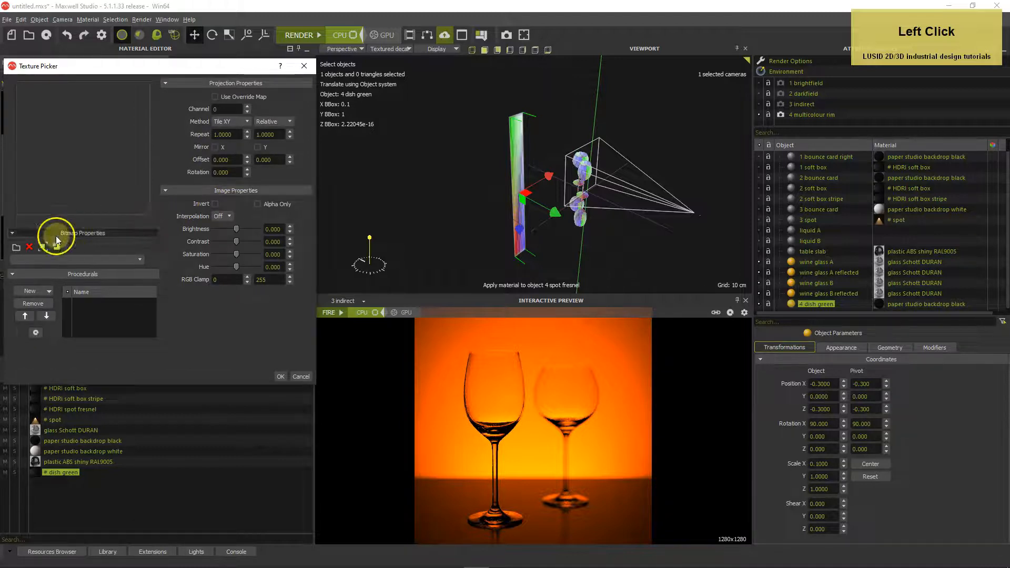
pyautogui.click(16, 248)
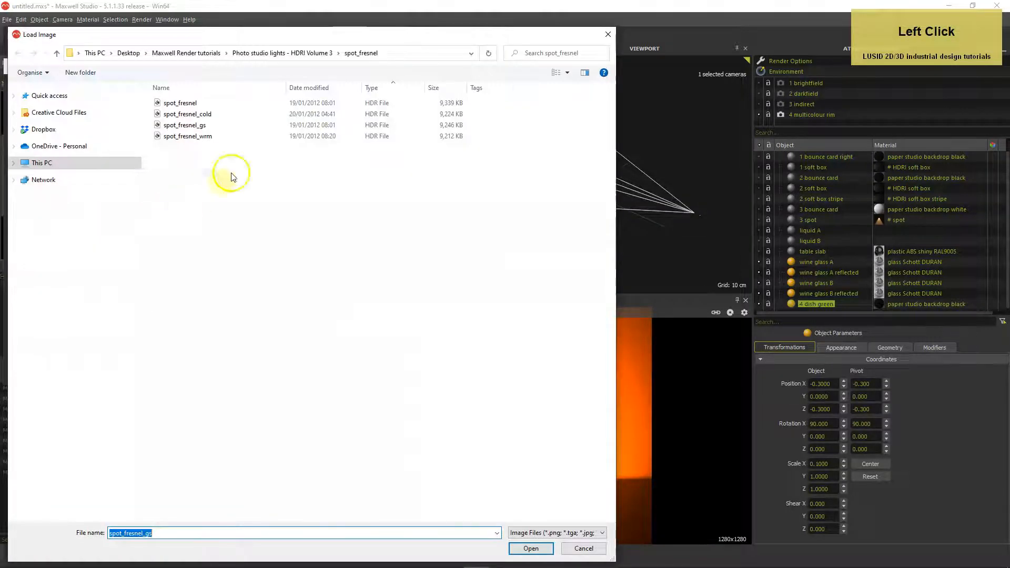
pyautogui.click(278, 55)
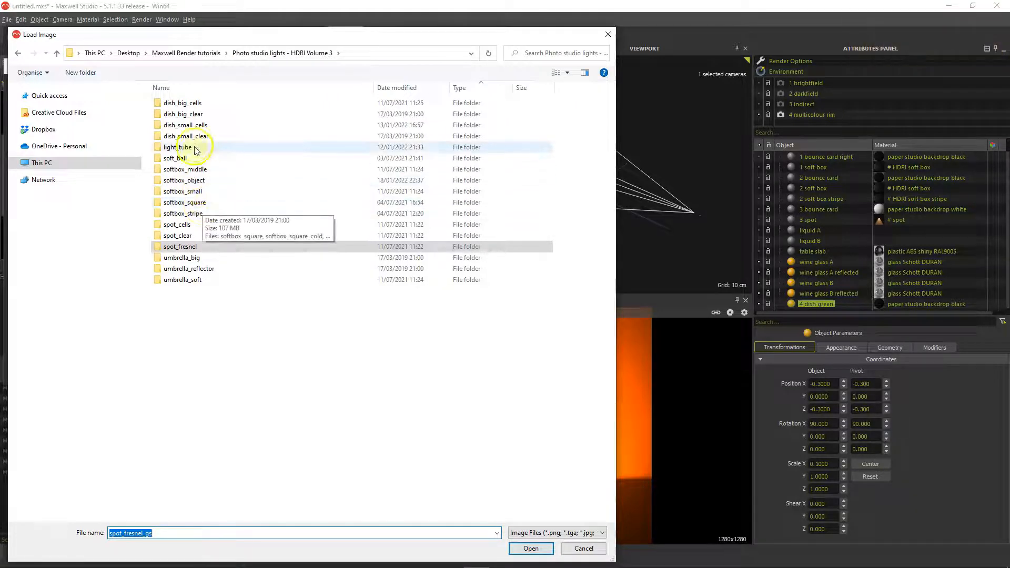
pyautogui.click(194, 128)
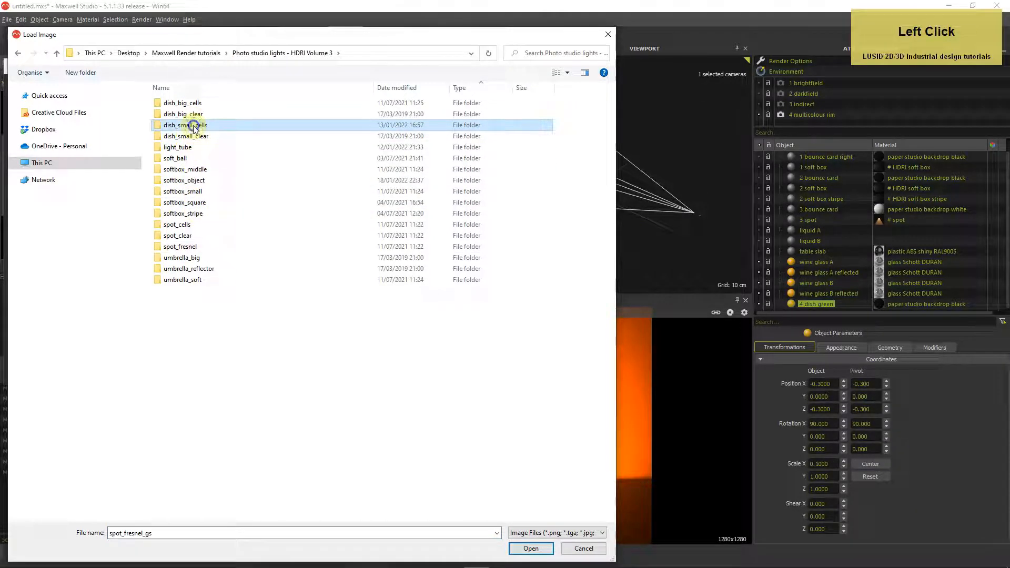
pyautogui.doubleClick(195, 128)
pyautogui.doubleClick(200, 135)
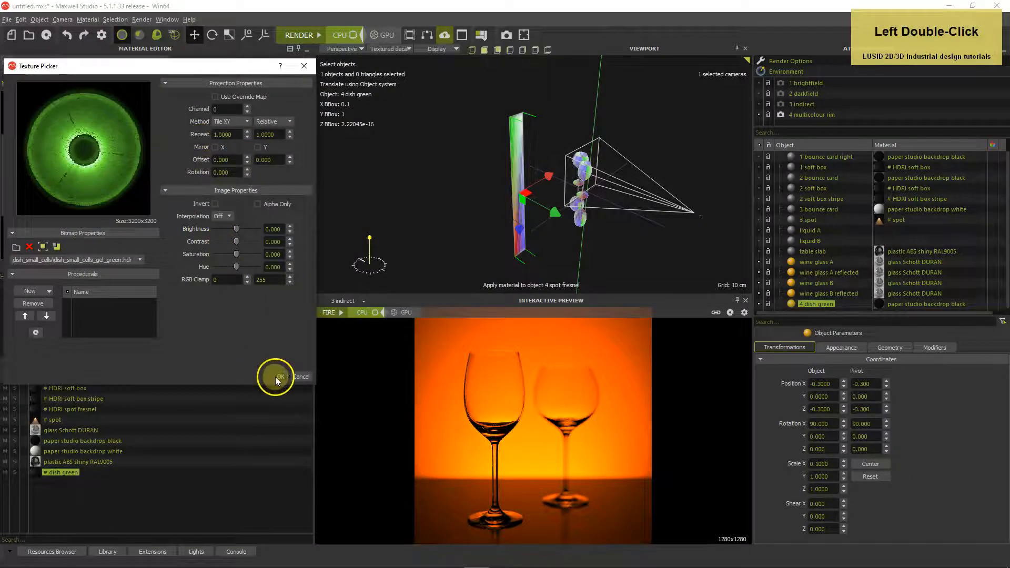
pyautogui.click(278, 376)
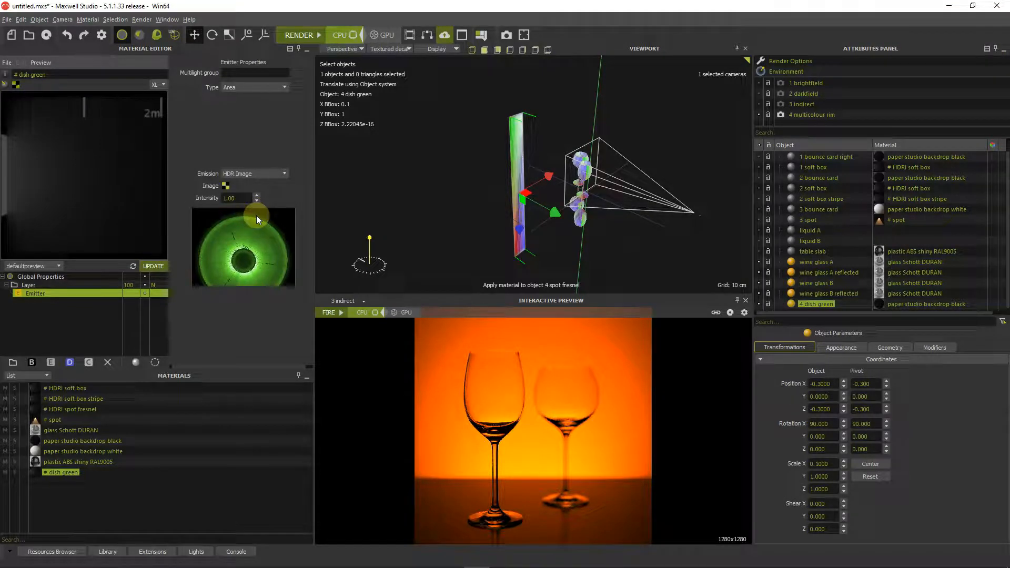
# - Set the # dish green emitter intensity to 2 and apply the material to the 4 dish green object
pyautogui.click(240, 198)
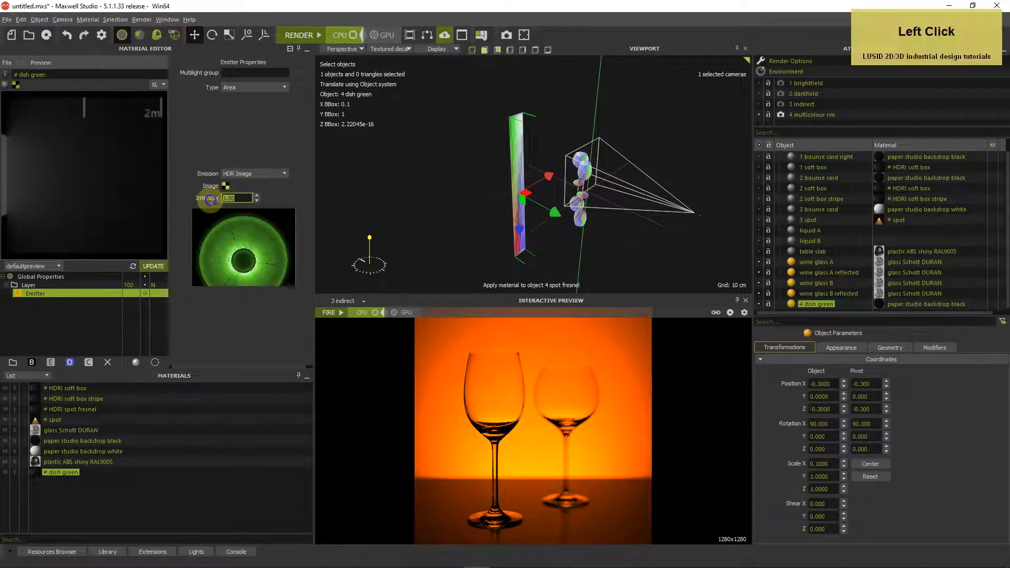
pyautogui.write('2')
pyautogui.press('Return')
pyautogui.moveTo(36, 472); pyautogui.dragTo(518, 157)
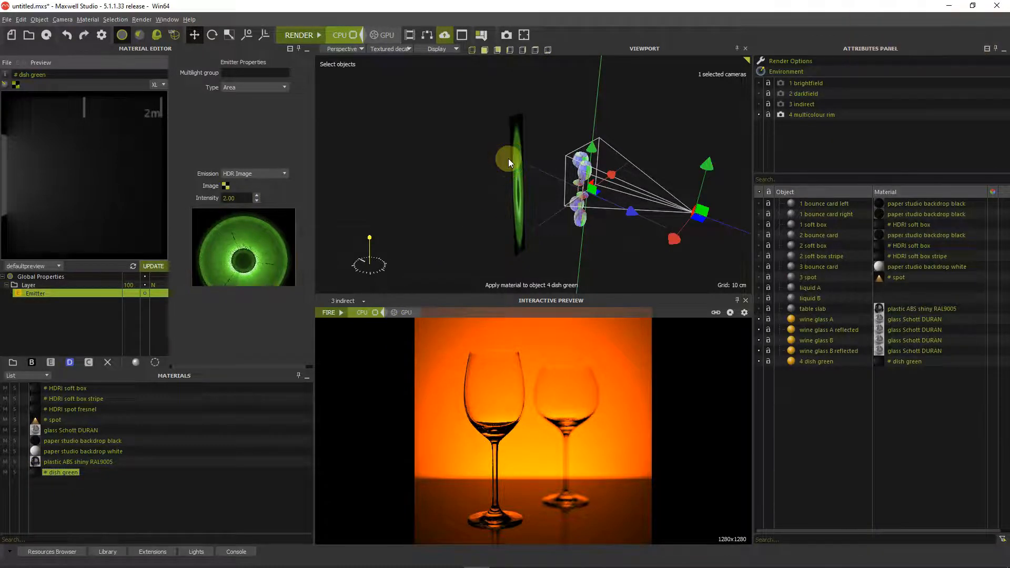
# - Clone the 4 dish green object and rename the clone 4 dish red
pyautogui.click(513, 156)
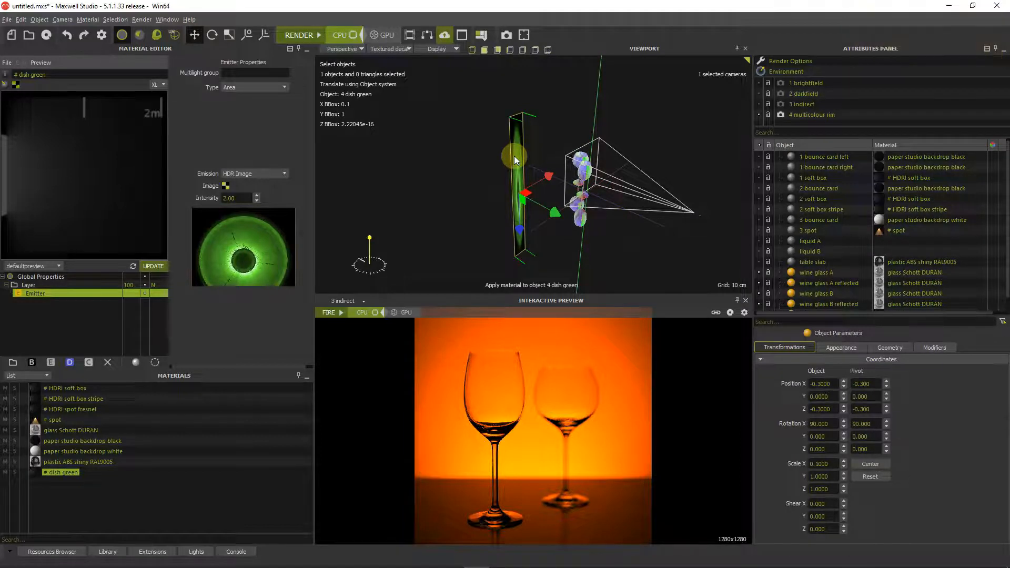
pyautogui.rightClick(513, 156)
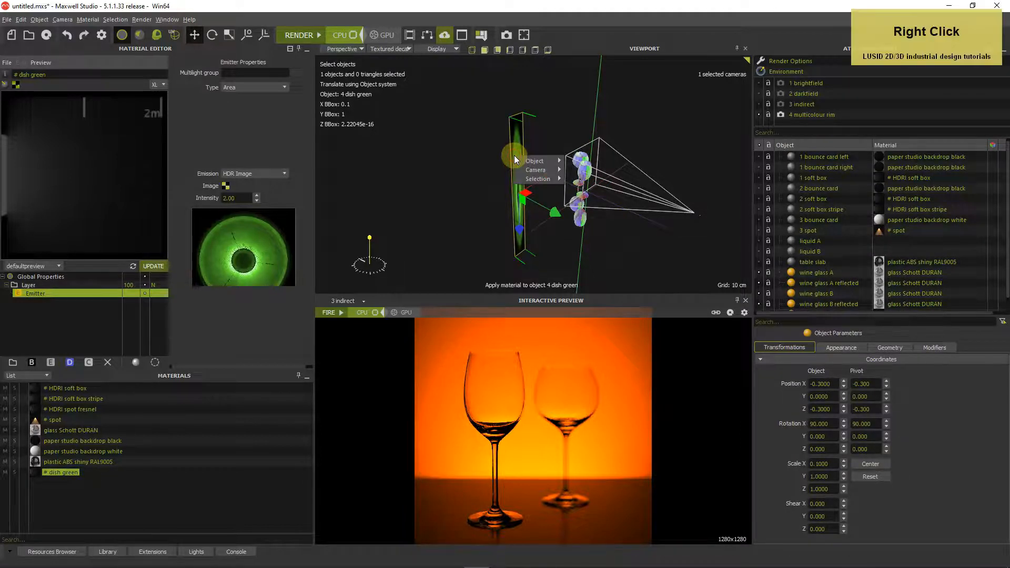
pyautogui.moveTo(528, 162)
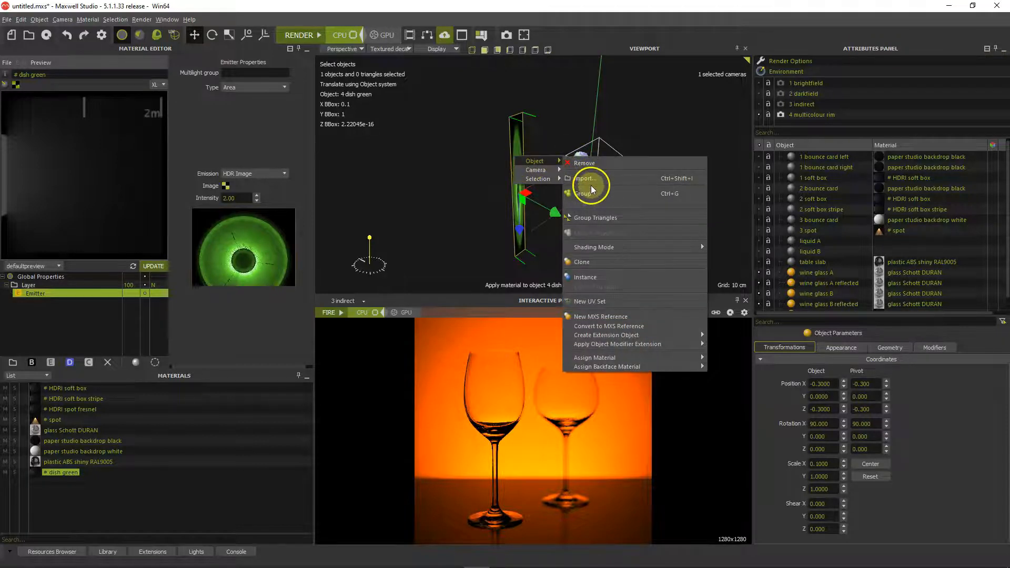
pyautogui.click(576, 262)
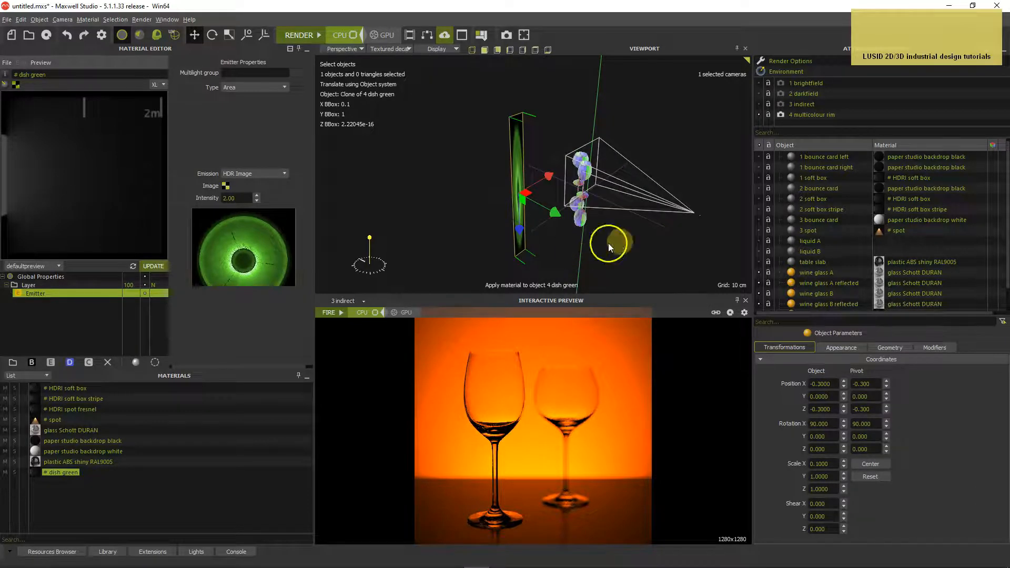
pyautogui.scroll(-1, 867, 250)
pyautogui.doubleClick(825, 304)
pyautogui.write('4 dish red')
pyautogui.press('Return')
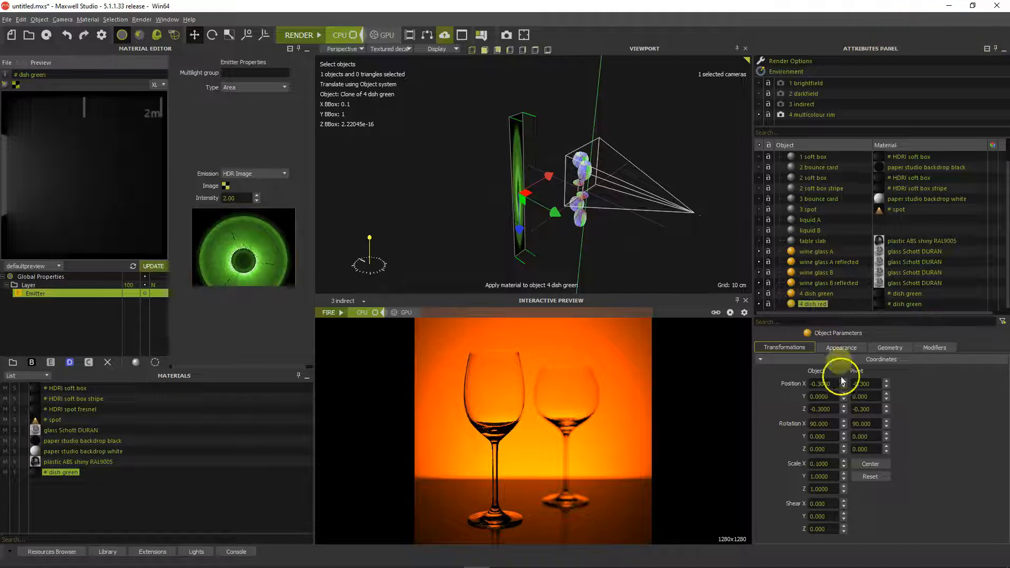
# - Move the 4 dish red object to position X 0.3, on the opposite side of the glasses
pyautogui.click(799, 386)
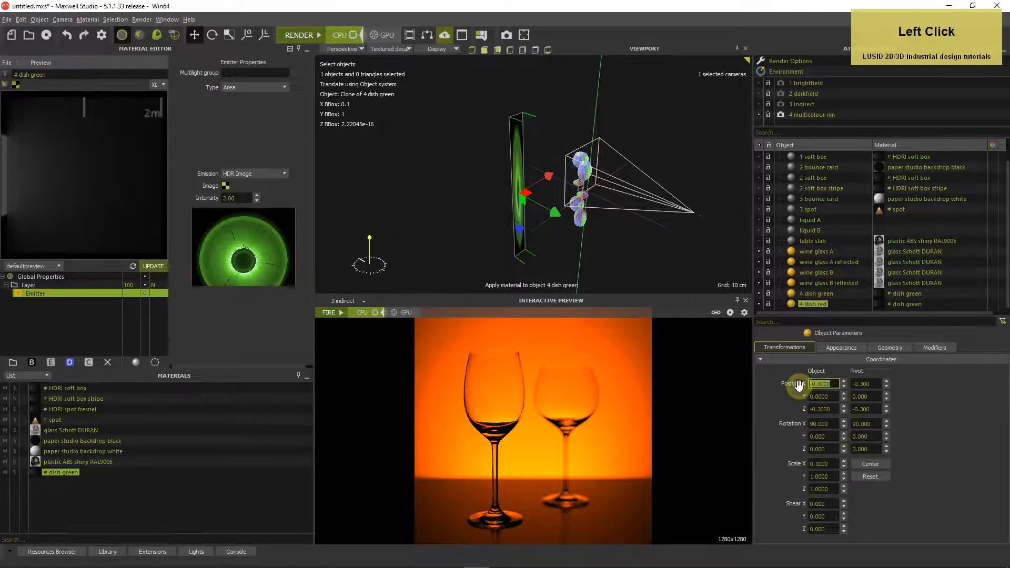
pyautogui.write('0.3')
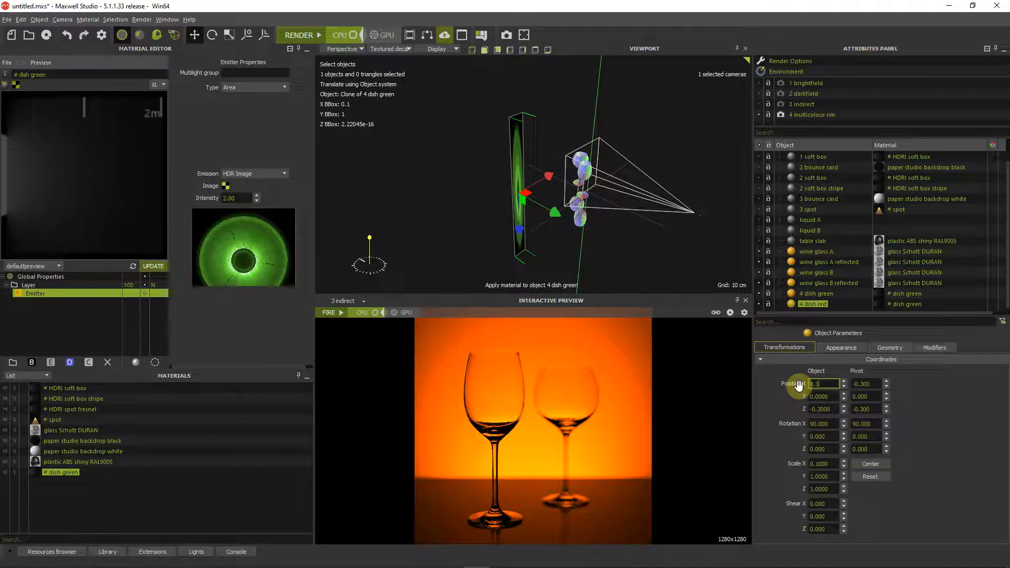
pyautogui.press('Return')
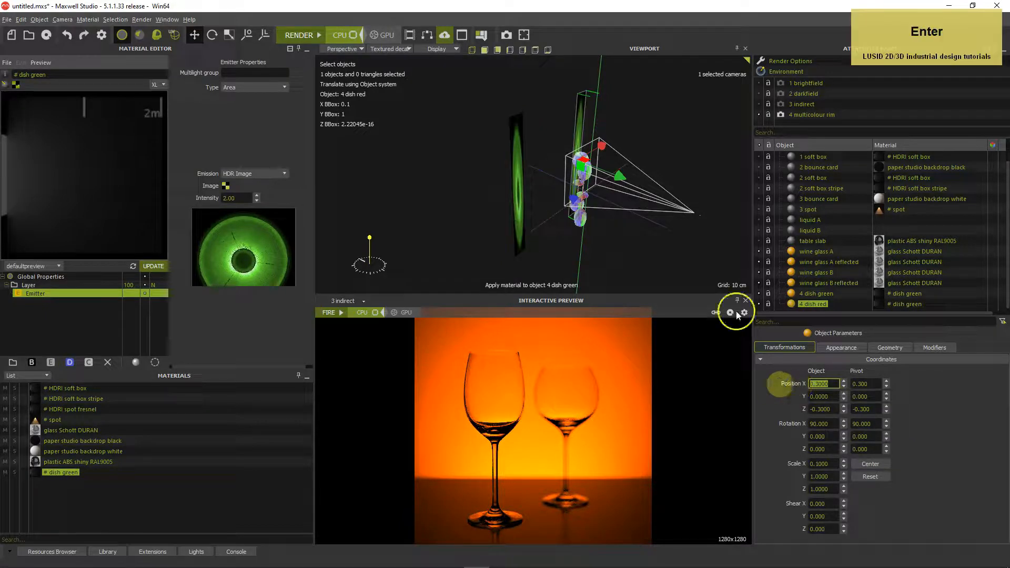
pyautogui.keyDown('alt'); pyautogui.moveTo(670, 221); pyautogui.dragTo(602, 227); pyautogui.keyUp('alt')
# - Clone the # dish green material and rename the clone # dish red
pyautogui.click(135, 413)
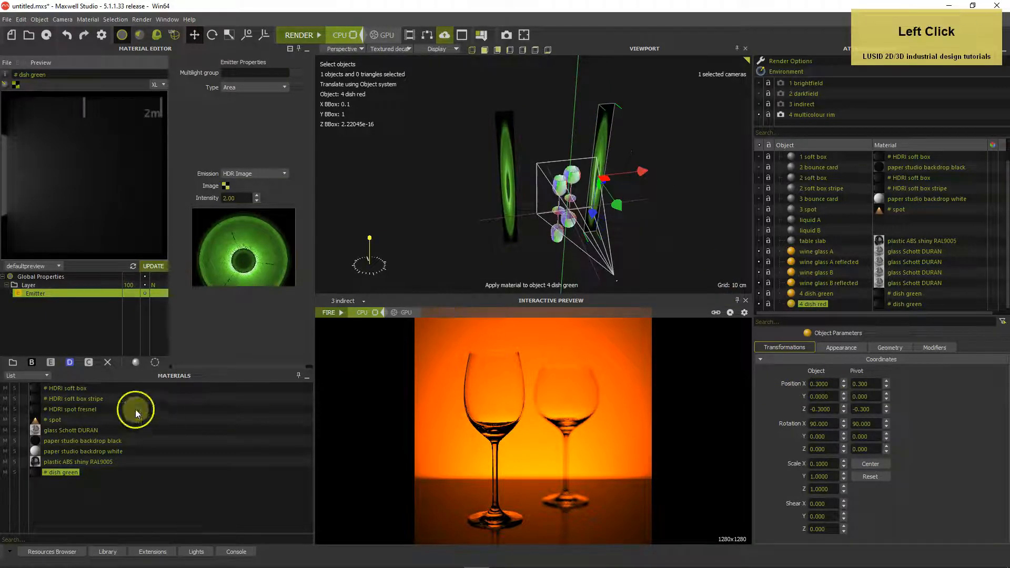
pyautogui.rightClick(60, 472)
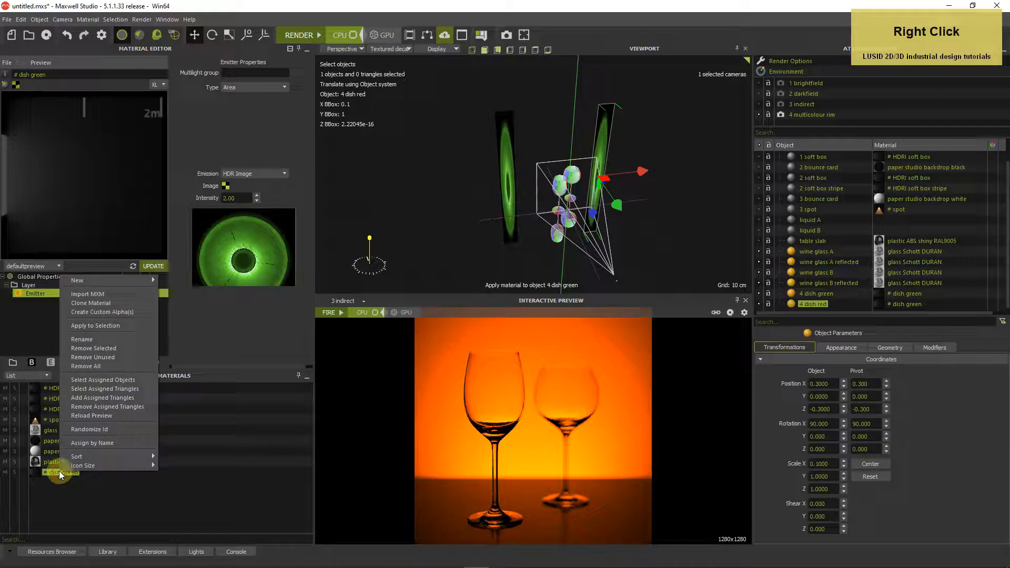
pyautogui.click(84, 303)
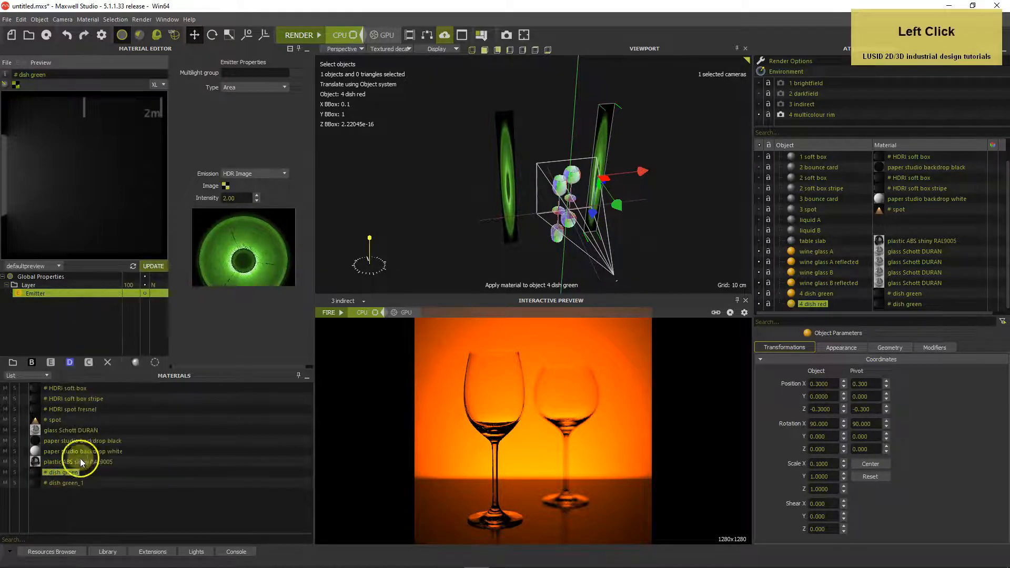
pyautogui.click(74, 482)
pyautogui.click(64, 74)
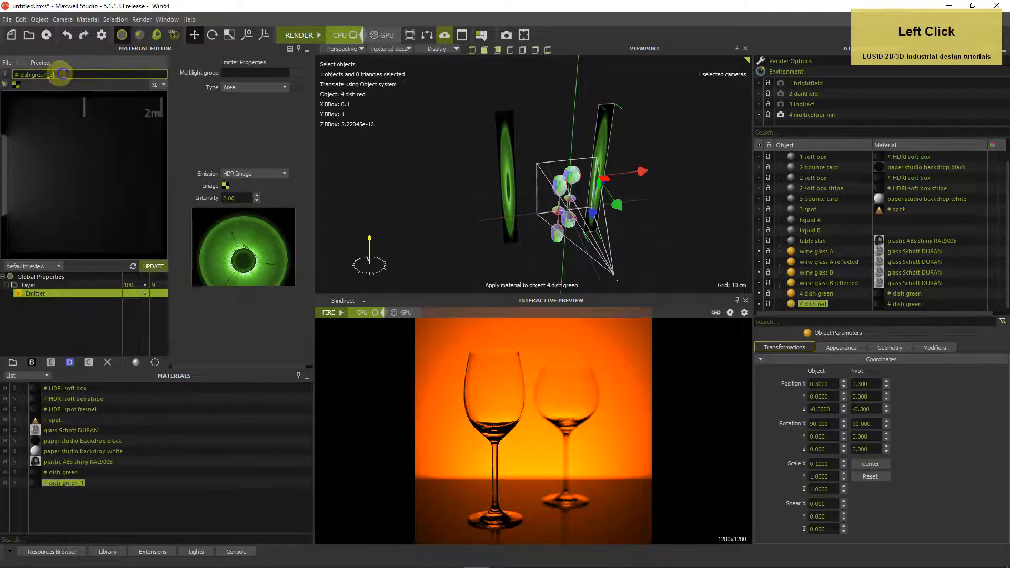
pyautogui.moveTo(32, 74); pyautogui.dragTo(102, 73)
pyautogui.write('red')
pyautogui.press('Return')
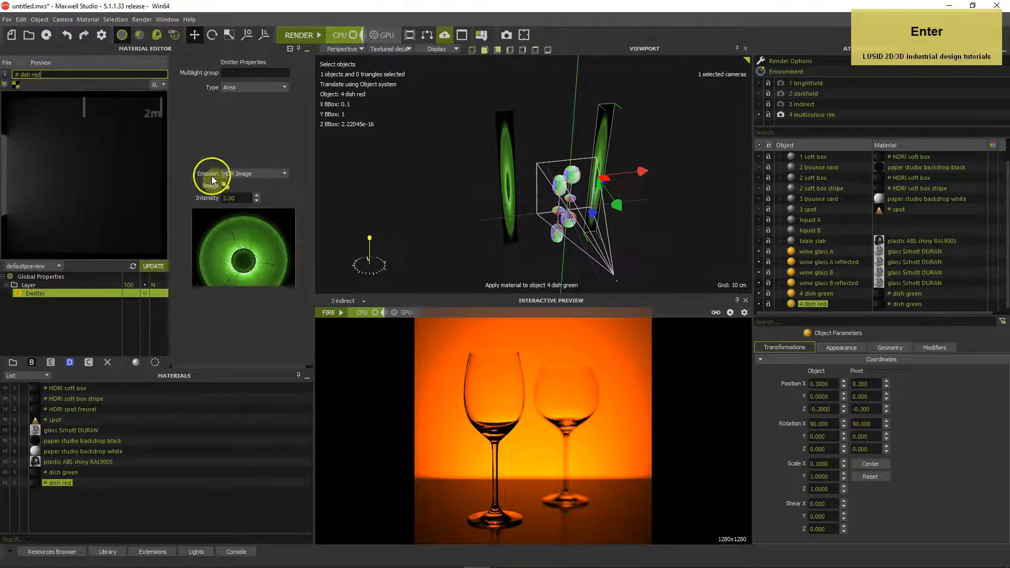
# - Replace the # dish red emitter image with dish_small_cells_gel_red.hdr and apply the material to the 4 dish red object
pyautogui.click(225, 186)
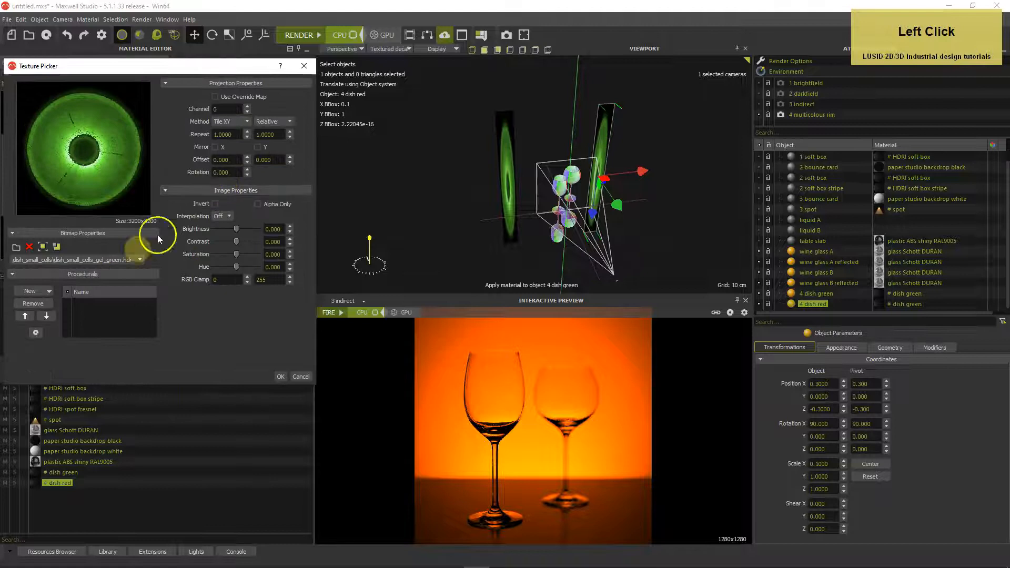
pyautogui.click(16, 247)
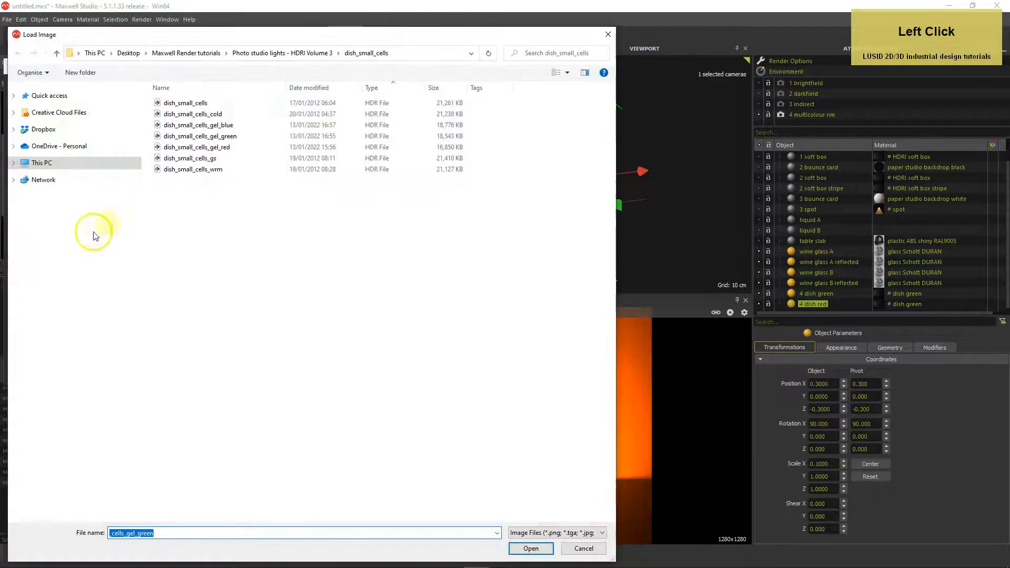
pyautogui.doubleClick(162, 146)
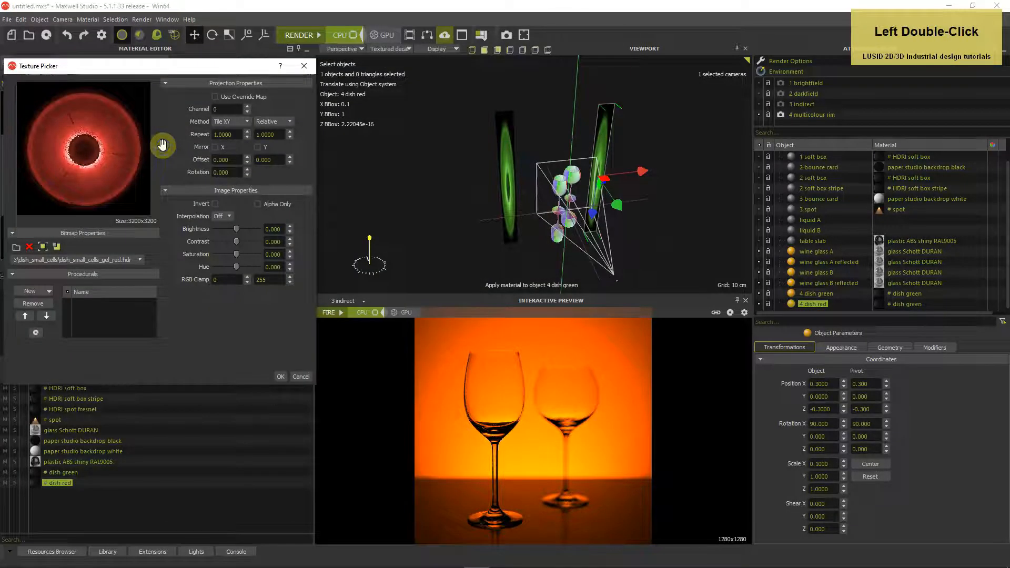
pyautogui.click(280, 376)
pyautogui.moveTo(38, 481); pyautogui.dragTo(605, 127)
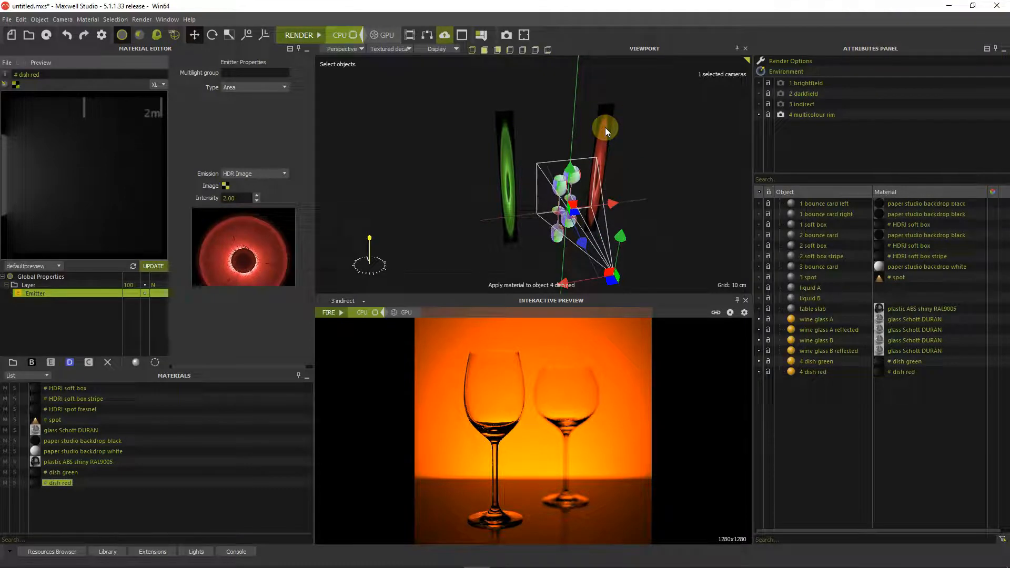
# - Clone the 4 dish red object and rename the clone 4 dish blue
pyautogui.click(605, 128)
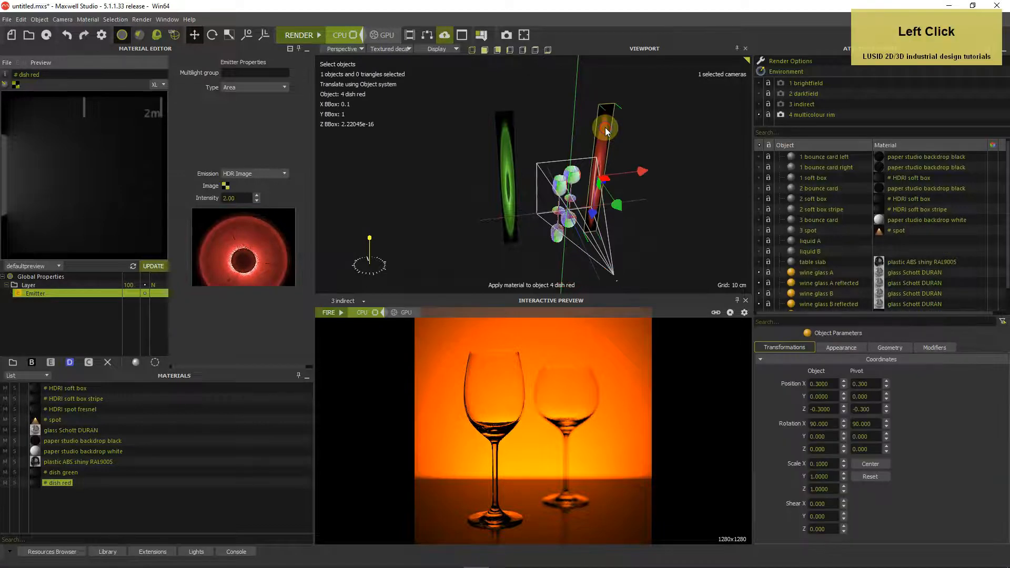
pyautogui.rightClick(604, 127)
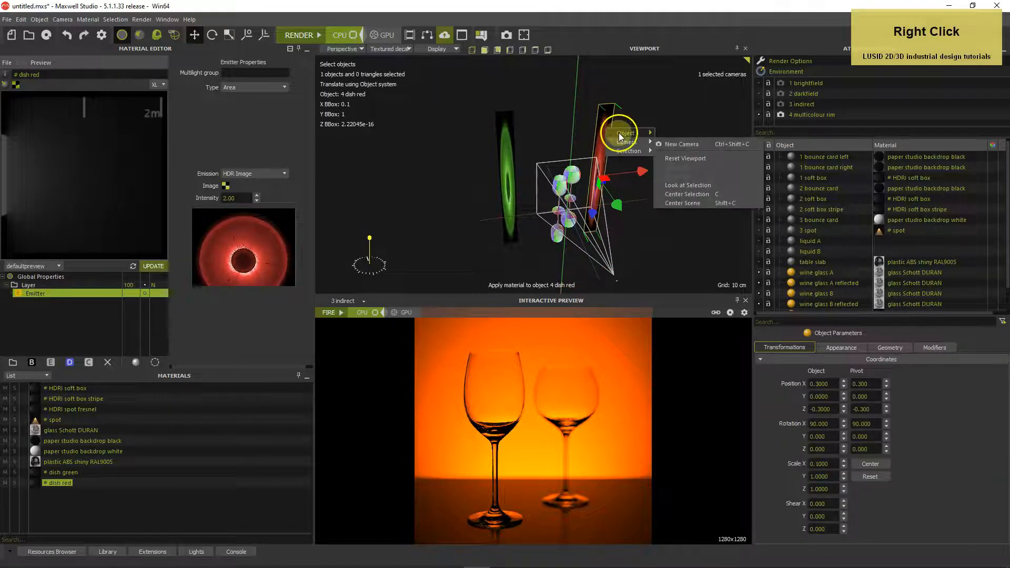
pyautogui.moveTo(624, 133)
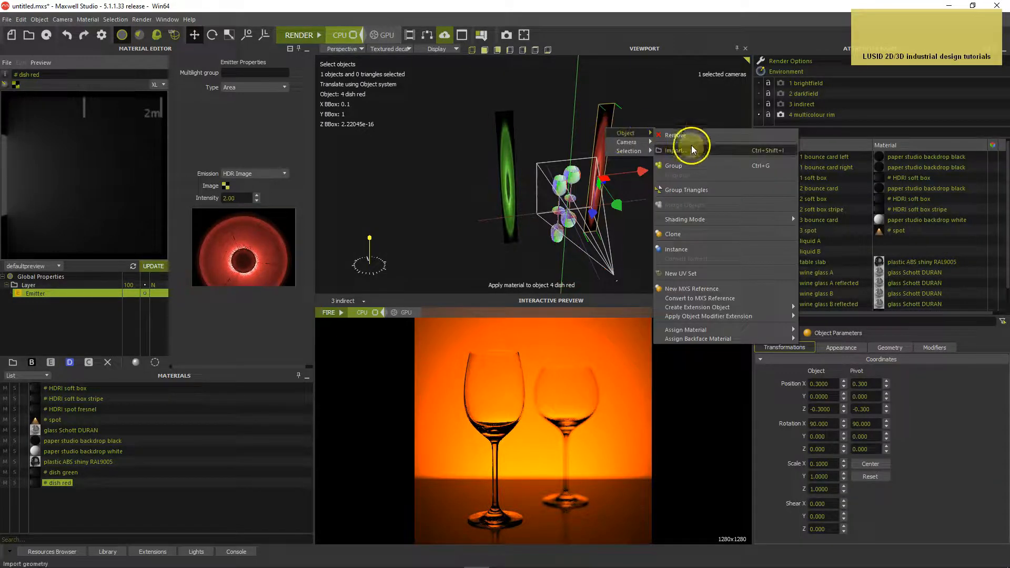
pyautogui.click(678, 233)
pyautogui.scroll(-2, 842, 277)
pyautogui.click(817, 305)
pyautogui.doubleClick(818, 304)
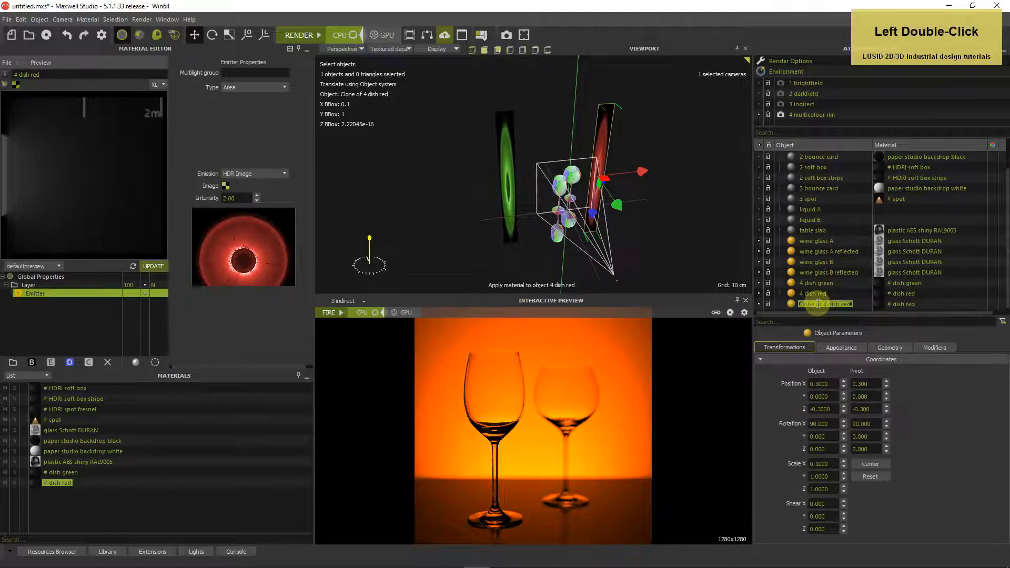
pyautogui.write('4 dish ')
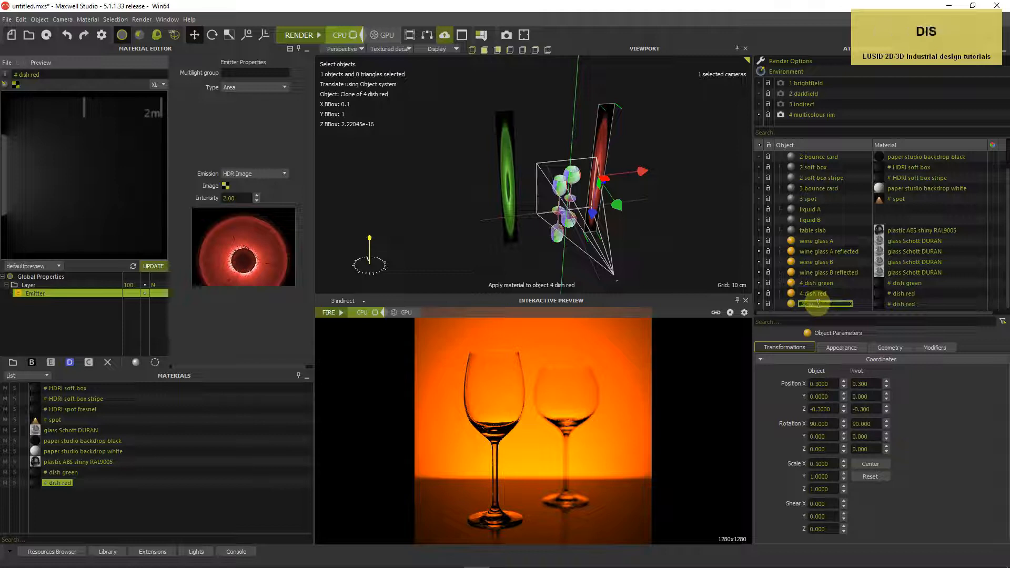
pyautogui.write('blue')
pyautogui.press('Return')
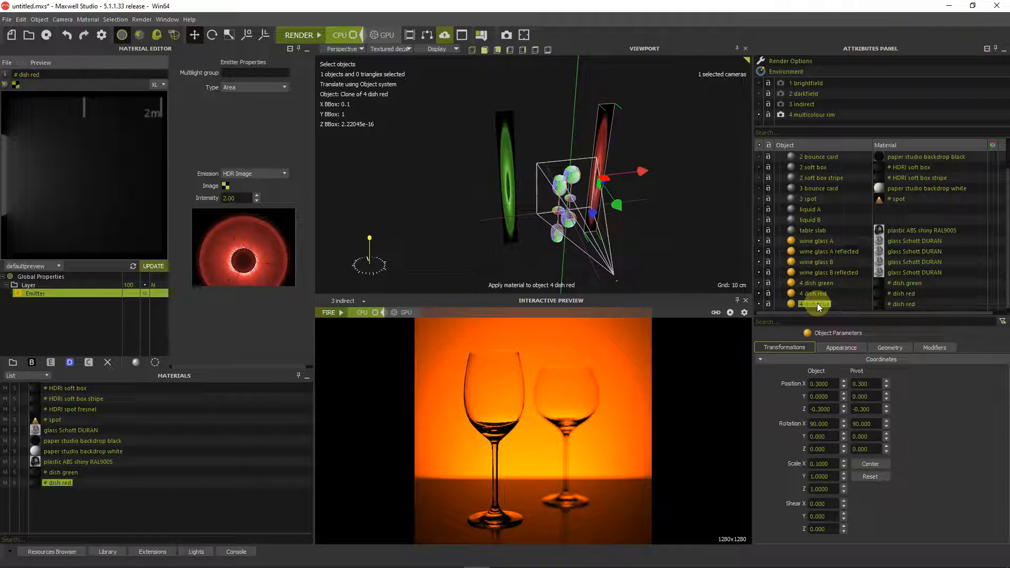
# - Set the 4 dish blue object's scale X to 0.4 and its rotation Y to -90
pyautogui.click(823, 464)
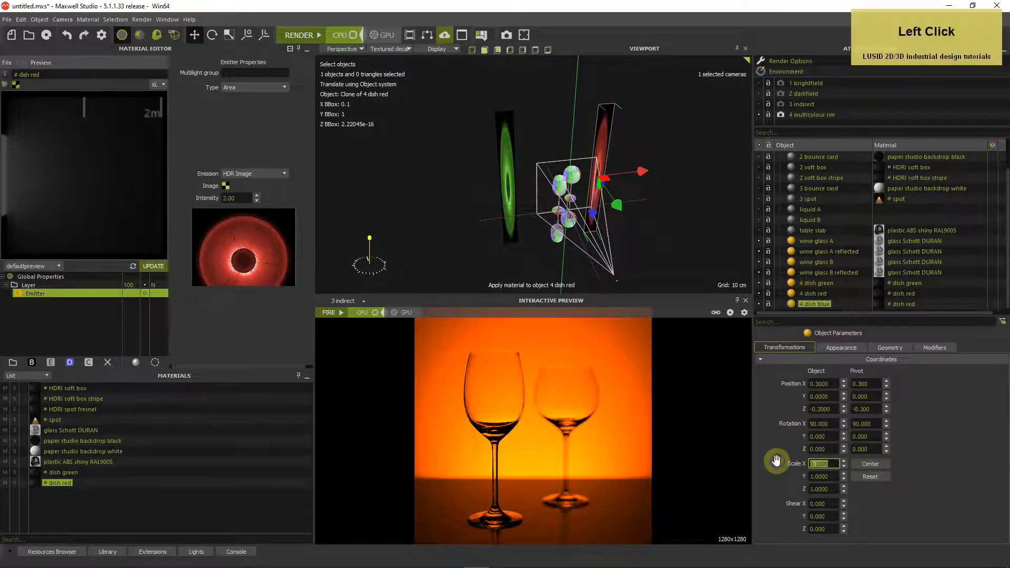
pyautogui.write('0.4')
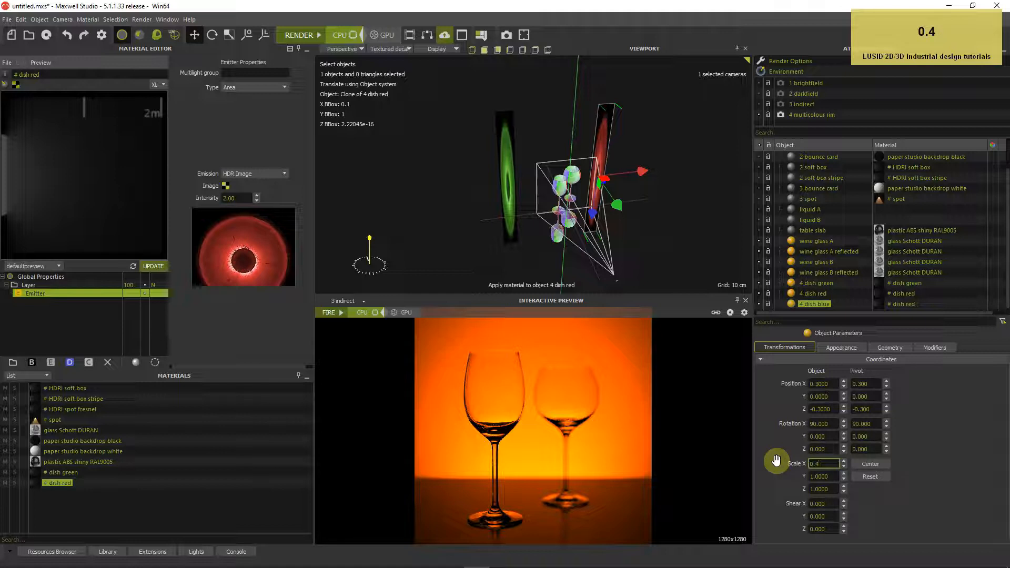
pyautogui.press('Return')
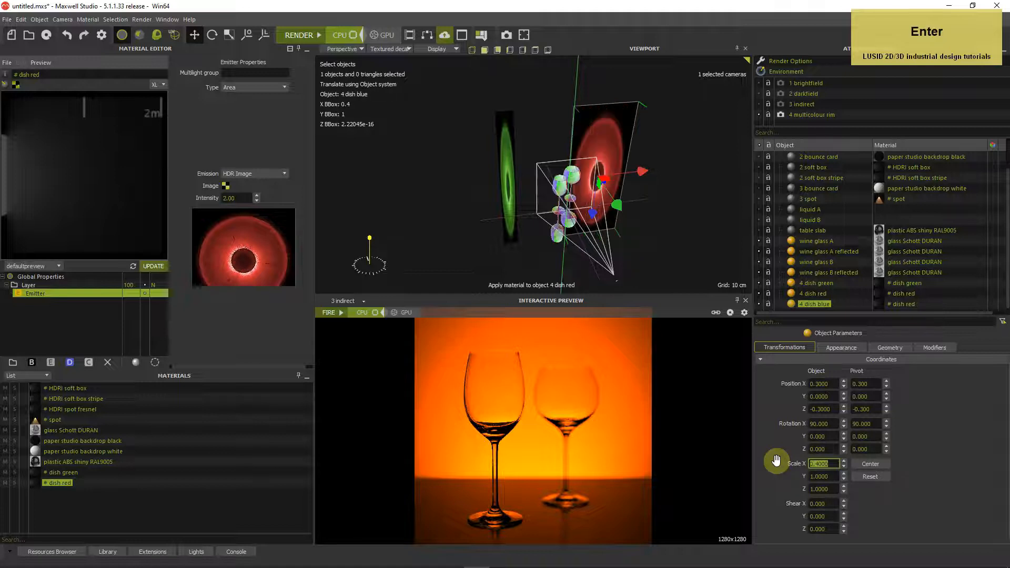
pyautogui.click(828, 437)
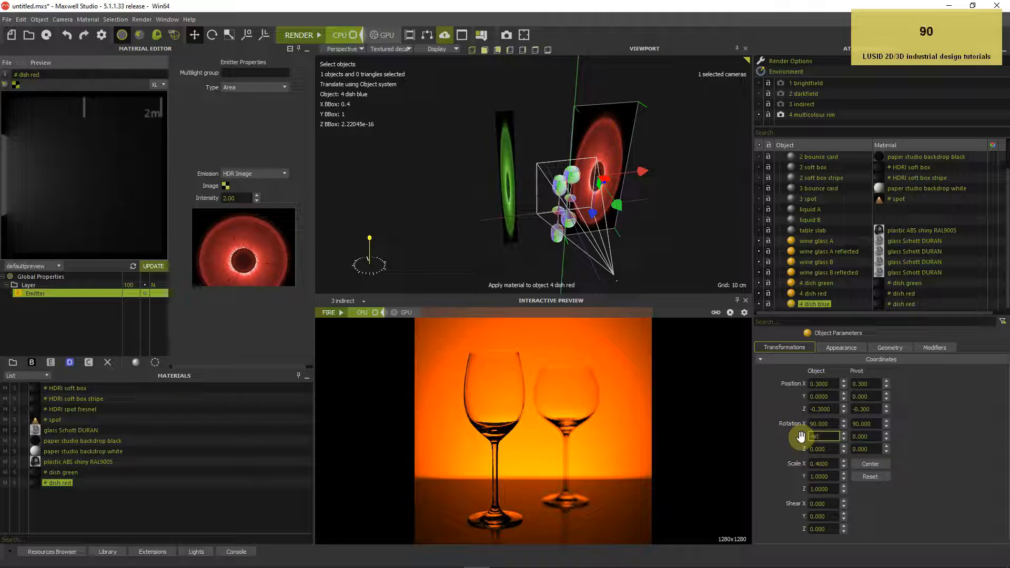
pyautogui.press('Return')
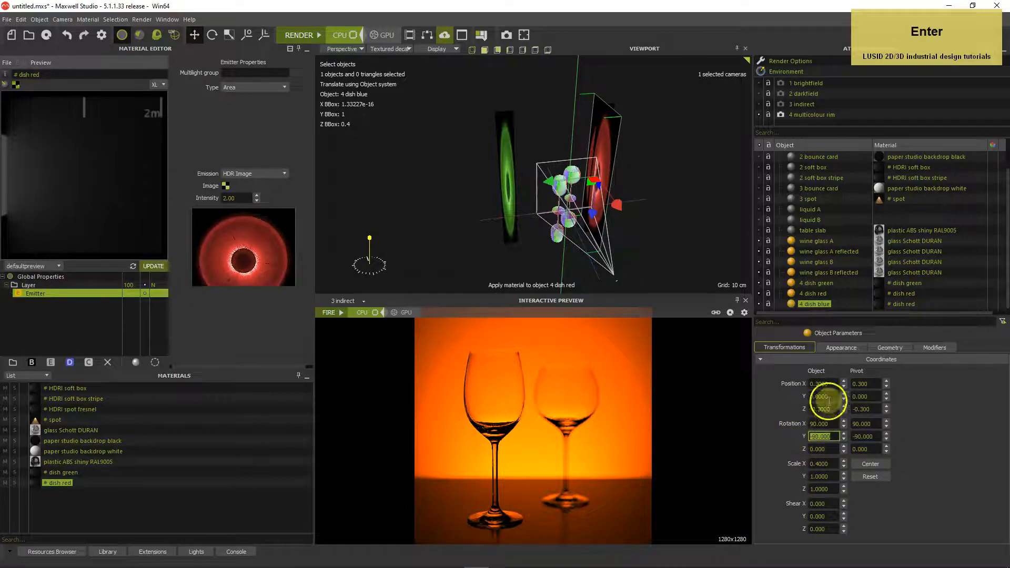
# - Move the 4 dish blue object to position X 0.6 and Z -0.4
pyautogui.click(794, 384)
pyautogui.write('0.6')
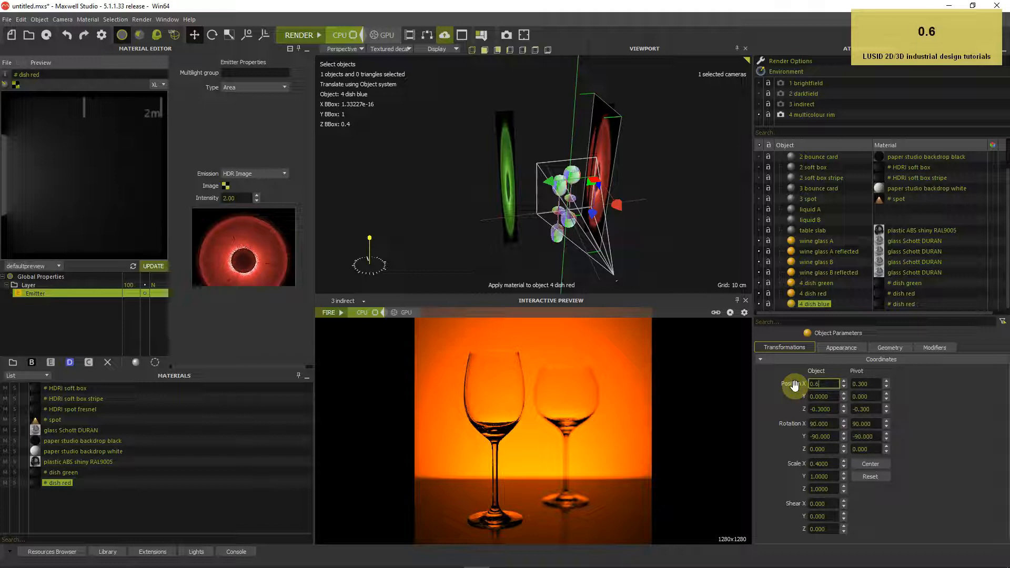
pyautogui.press('Return')
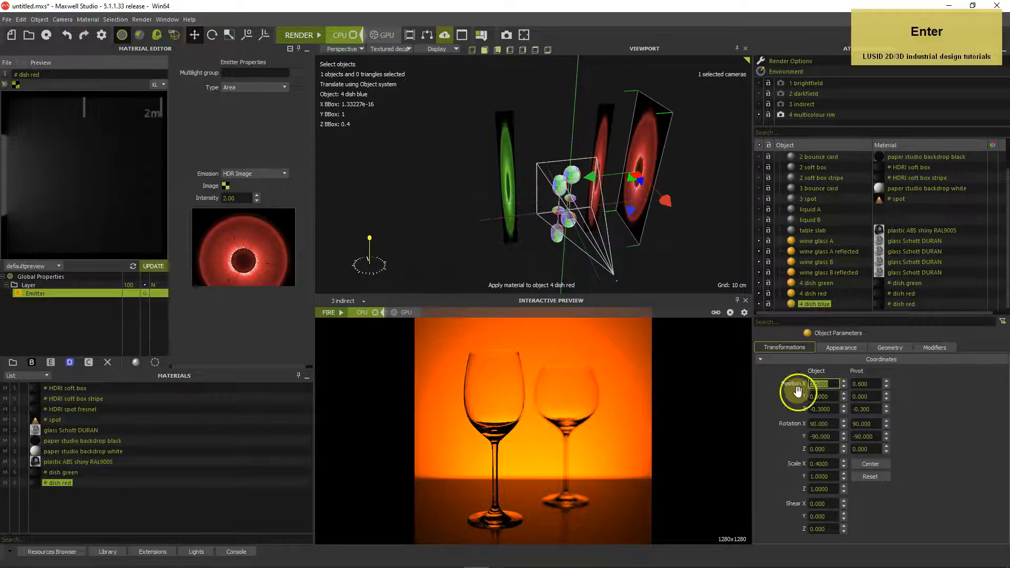
pyautogui.moveTo(836, 410); pyautogui.dragTo(800, 412)
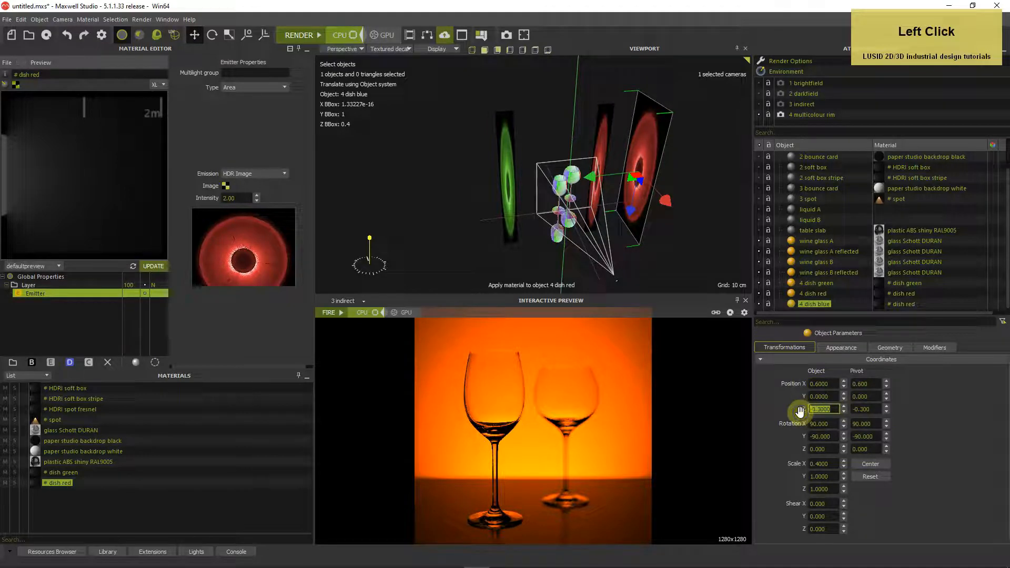
pyautogui.write('-0.4')
pyautogui.press('Return')
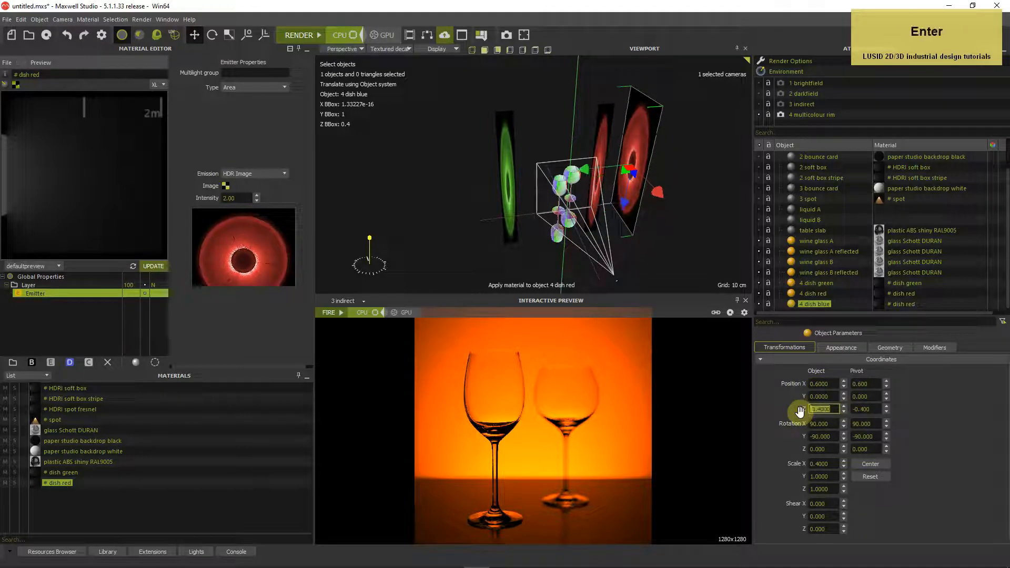
pyautogui.keyDown('alt'); pyautogui.moveTo(573, 165); pyautogui.dragTo(487, 198); pyautogui.keyUp('alt')
pyautogui.keyDown('alt'); pyautogui.moveTo(534, 221); pyautogui.dragTo(520, 236, button='middle'); pyautogui.keyUp('alt')
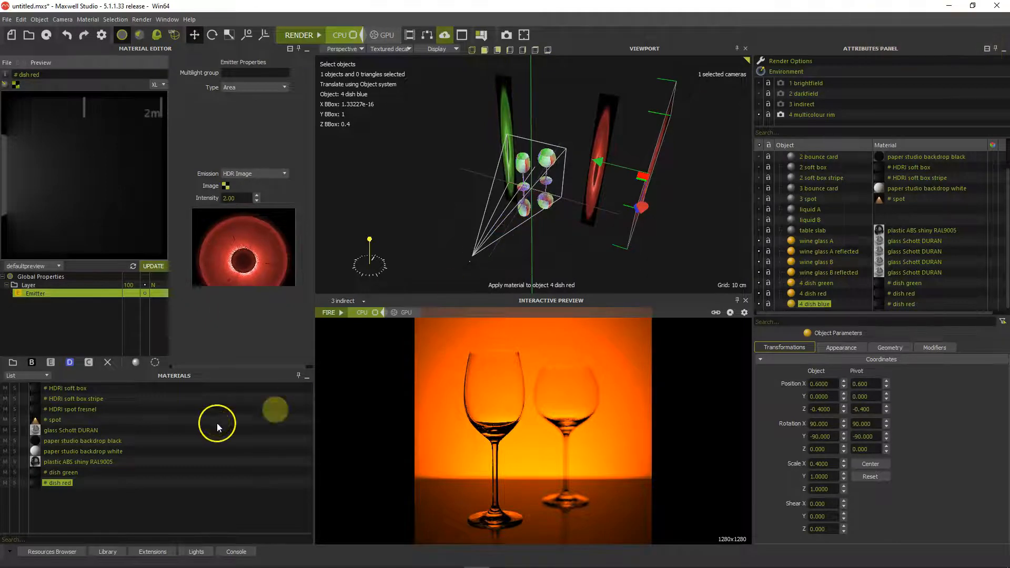
# - Clone the # dish red material and rename the clone # dish blue
pyautogui.rightClick(55, 484)
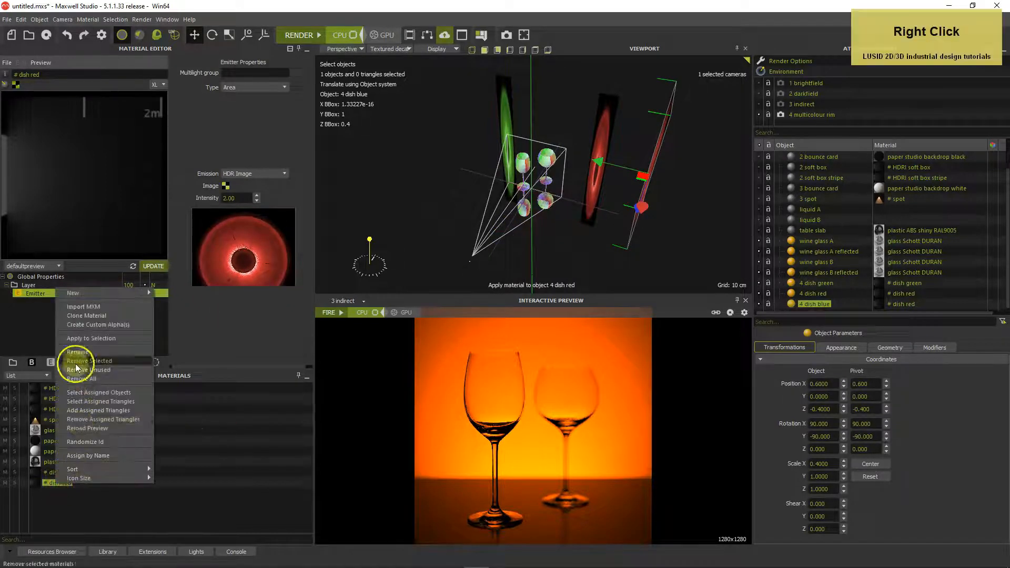
pyautogui.click(76, 315)
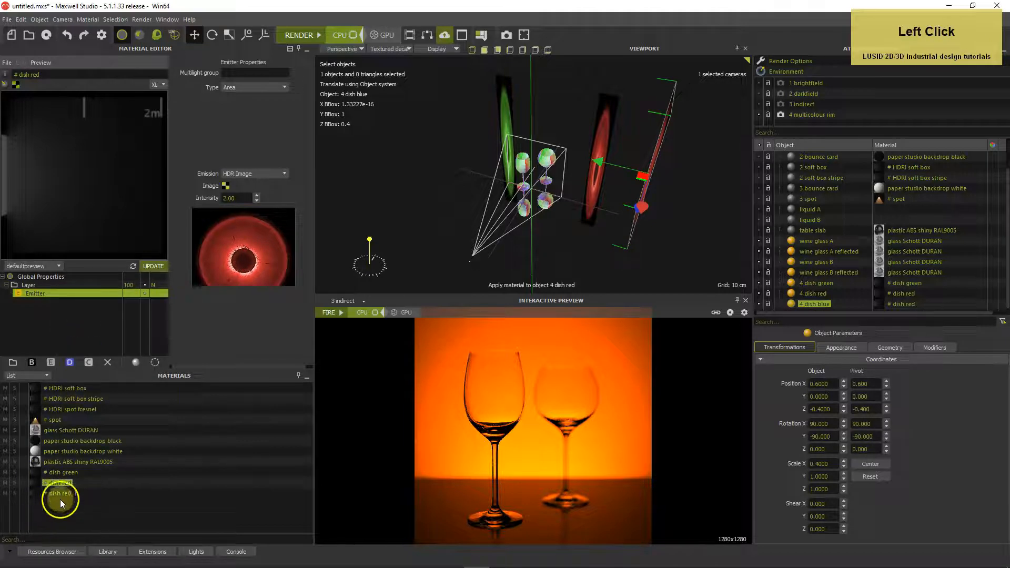
pyautogui.moveTo(56, 76); pyautogui.dragTo(32, 77)
pyautogui.write('blue')
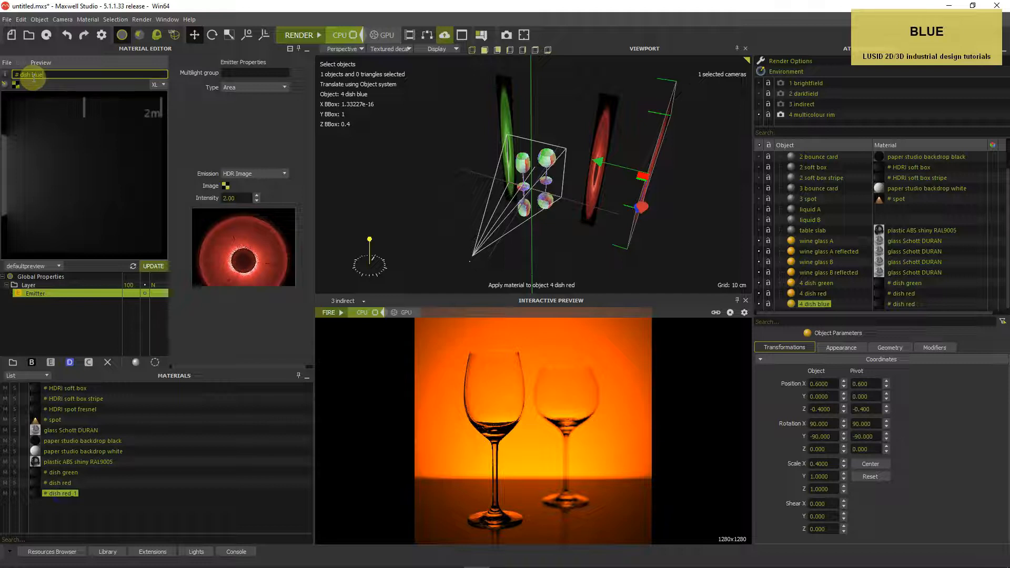
# - Replace the # dish blue emitter image with dish_small_cells_gel_blue.hdr and apply the material to the 4 dish blue object
pyautogui.click(225, 185)
pyautogui.click(17, 247)
pyautogui.doubleClick(176, 124)
pyautogui.click(281, 376)
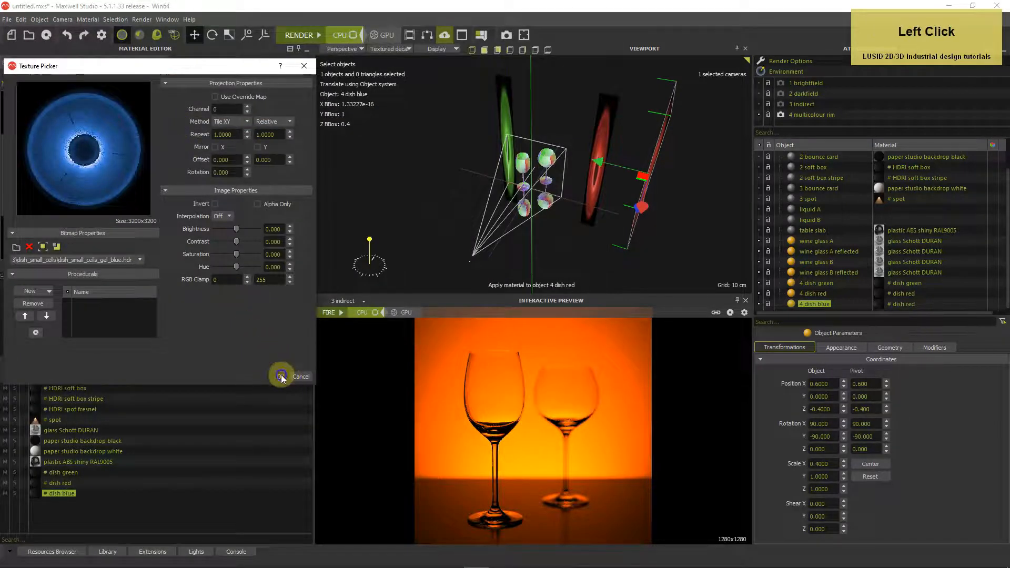
pyautogui.moveTo(46, 493); pyautogui.dragTo(661, 140)
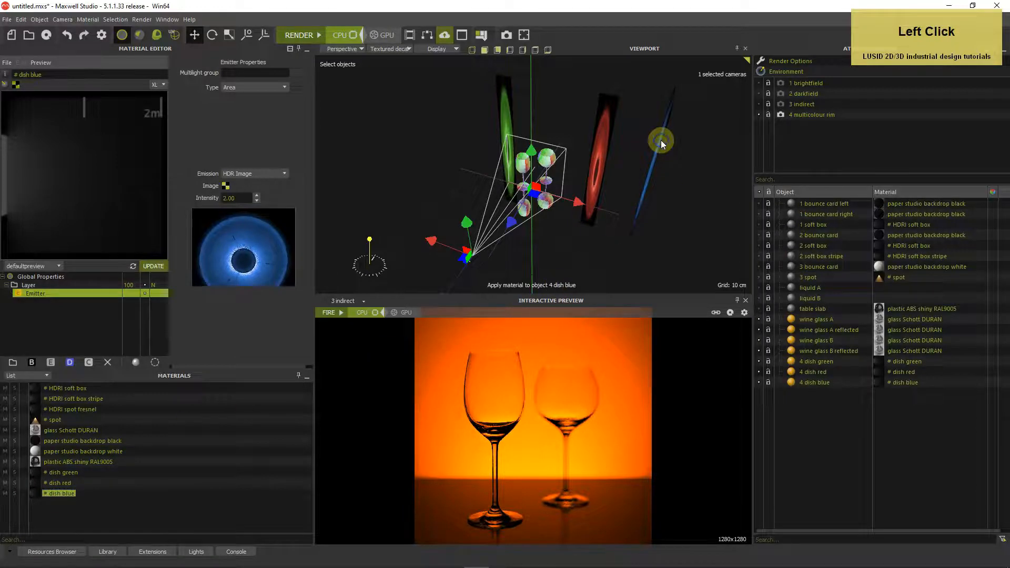
# - Clone the 4 dish blue object
pyautogui.keyDown('alt'); pyautogui.moveTo(565, 186); pyautogui.dragTo(519, 207, button='middle'); pyautogui.keyUp('alt')
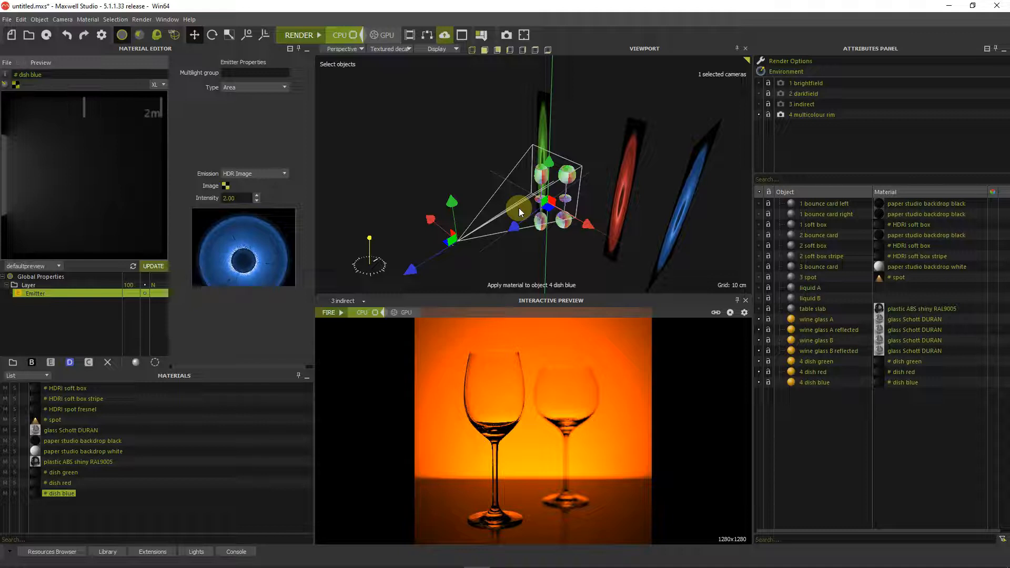
pyautogui.click(687, 201)
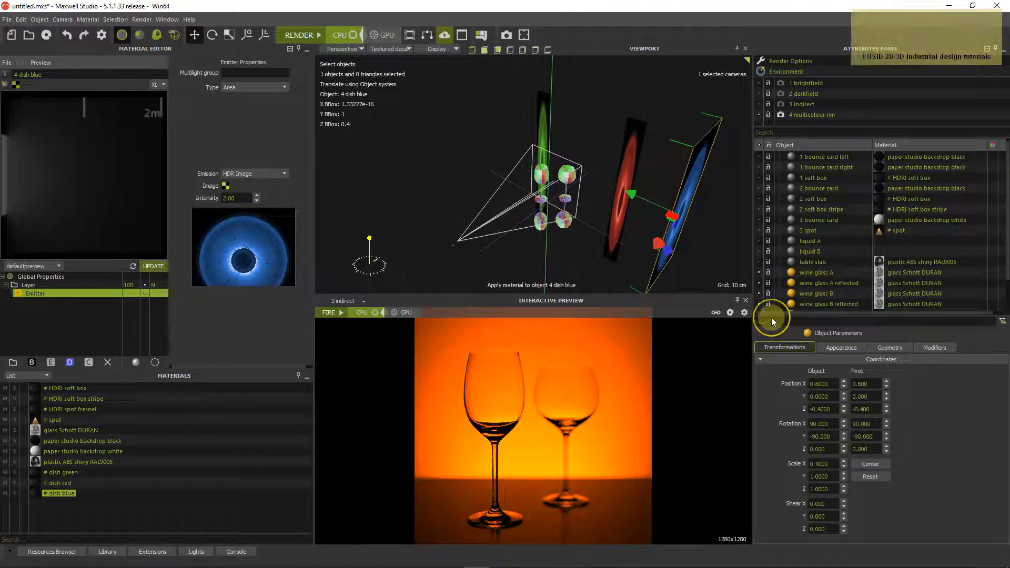
pyautogui.moveTo(691, 225)
pyautogui.keyDown('alt'); pyautogui.mouseDown()
pyautogui.moveTo(699, 204)
pyautogui.moveTo(694, 211)
pyautogui.mouseUp(); pyautogui.keyUp('alt')
pyautogui.scroll(-1, 814, 286)
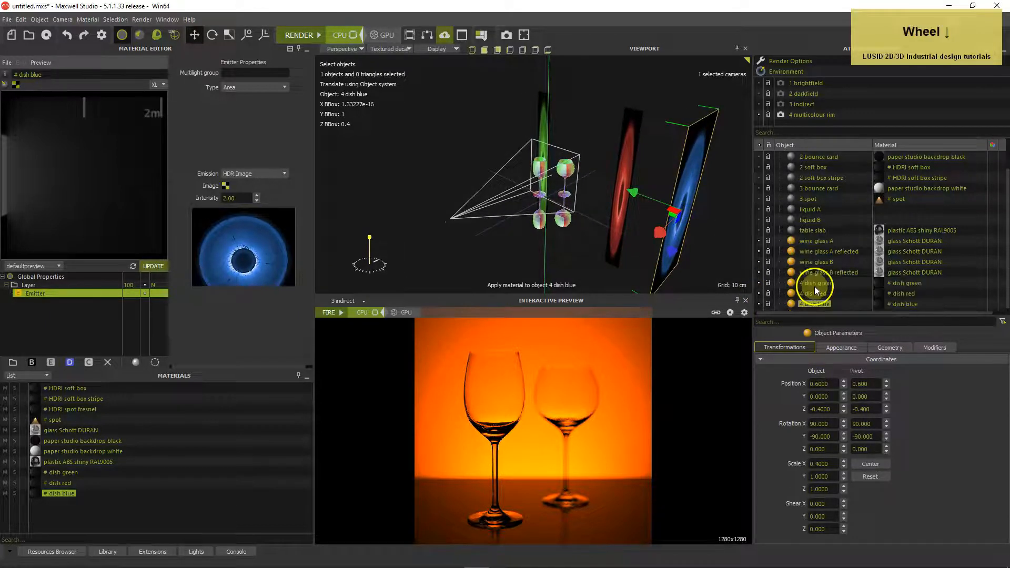
pyautogui.rightClick(787, 311)
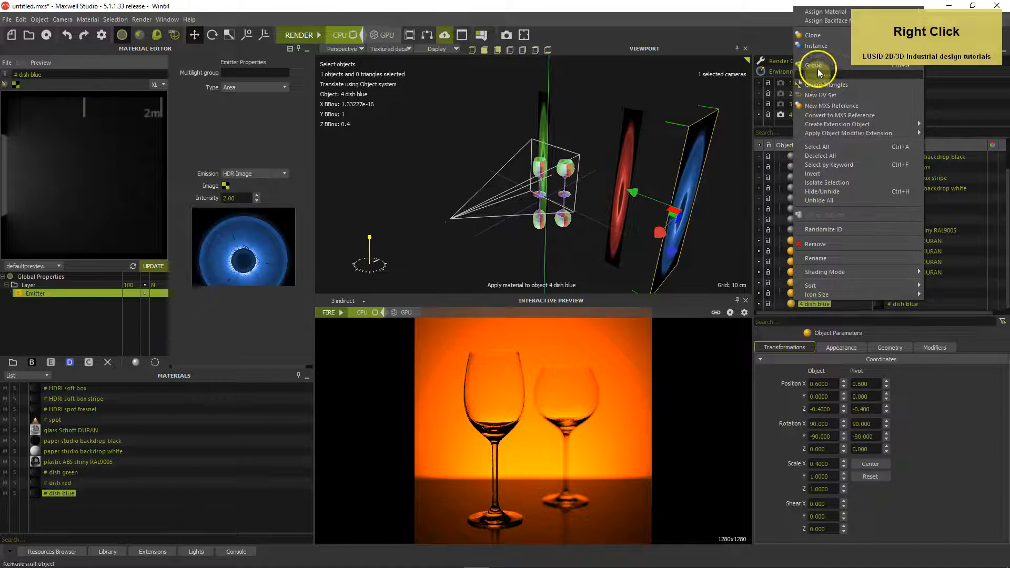
pyautogui.click(814, 39)
pyautogui.scroll(-1, 831, 270)
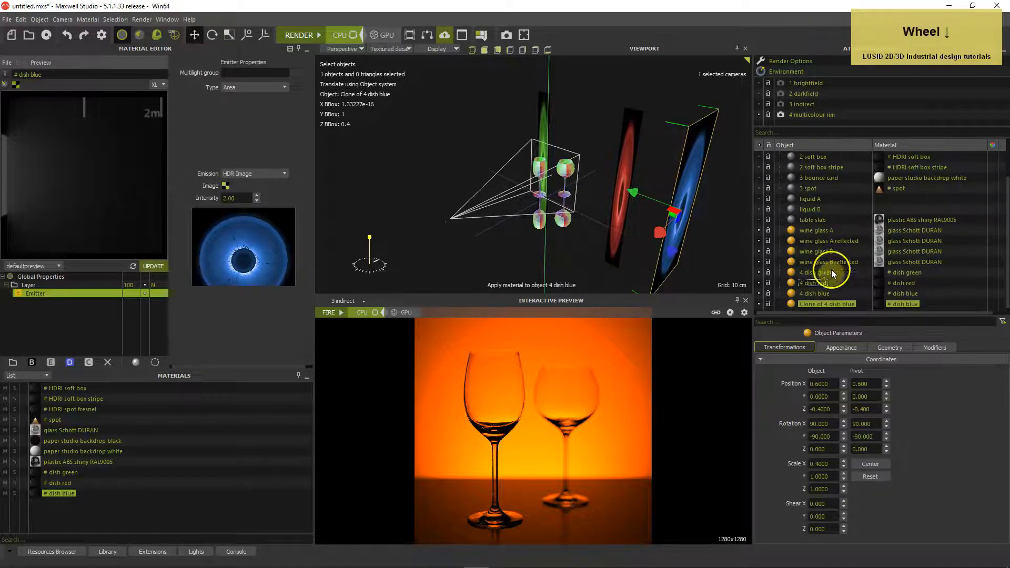
# - Rename the clone of the 4 dish blue object to 4 spot fresnel
pyautogui.doubleClick(825, 304)
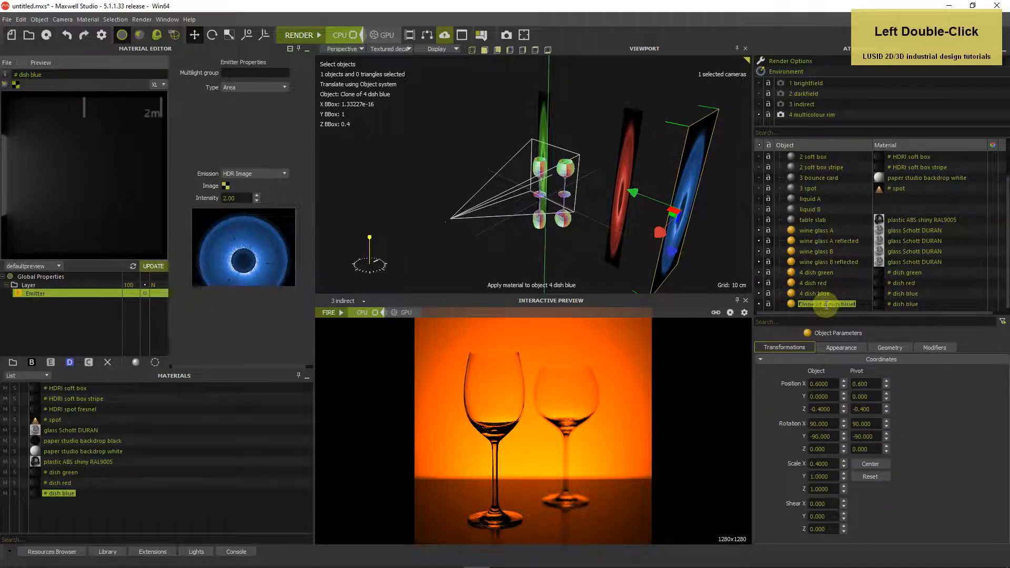
pyautogui.write('4 spot fes')
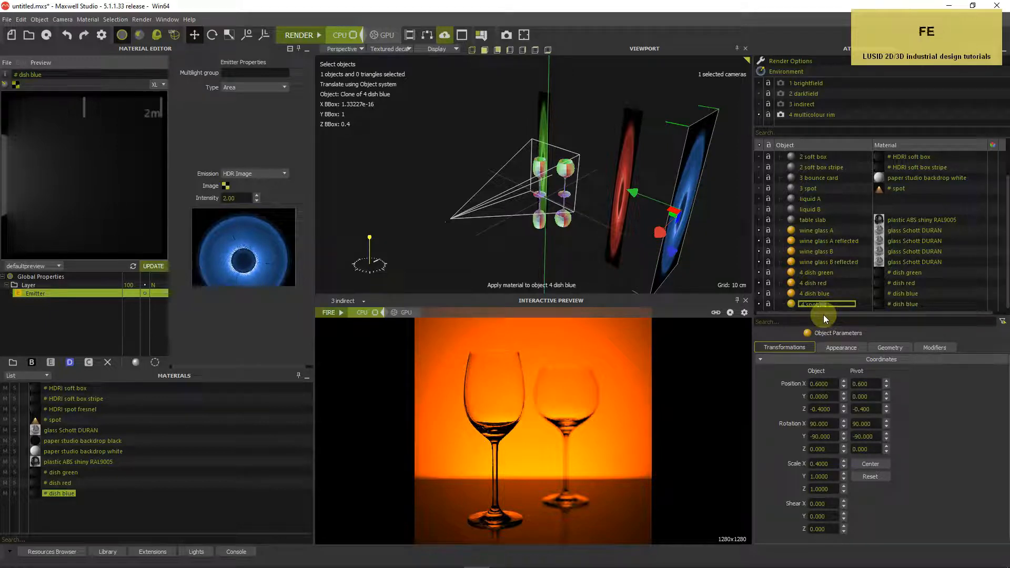
pyautogui.write('nel')
pyautogui.press('Return')
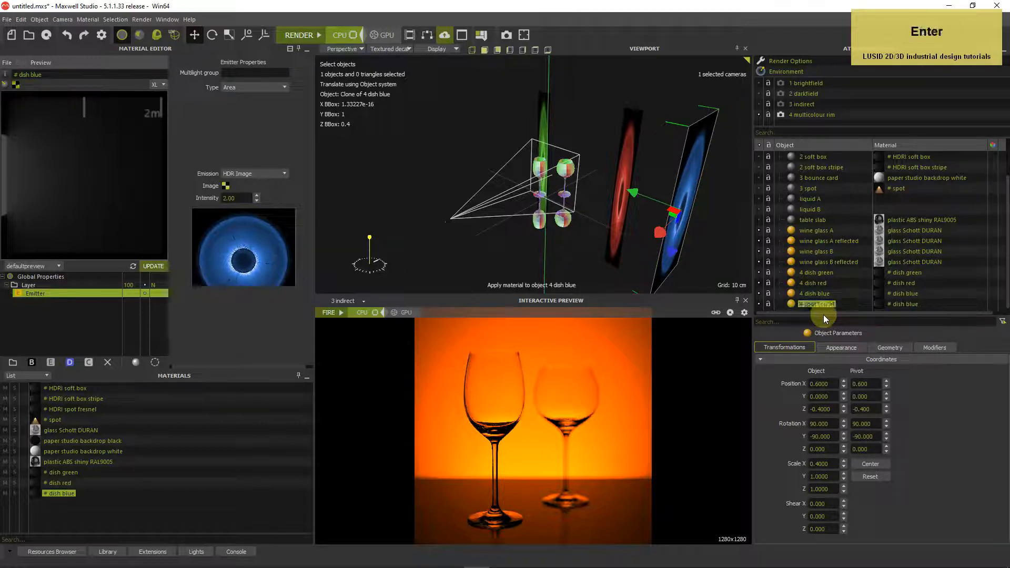
pyautogui.doubleClick(821, 304)
pyautogui.click(822, 304)
pyautogui.press('Left')
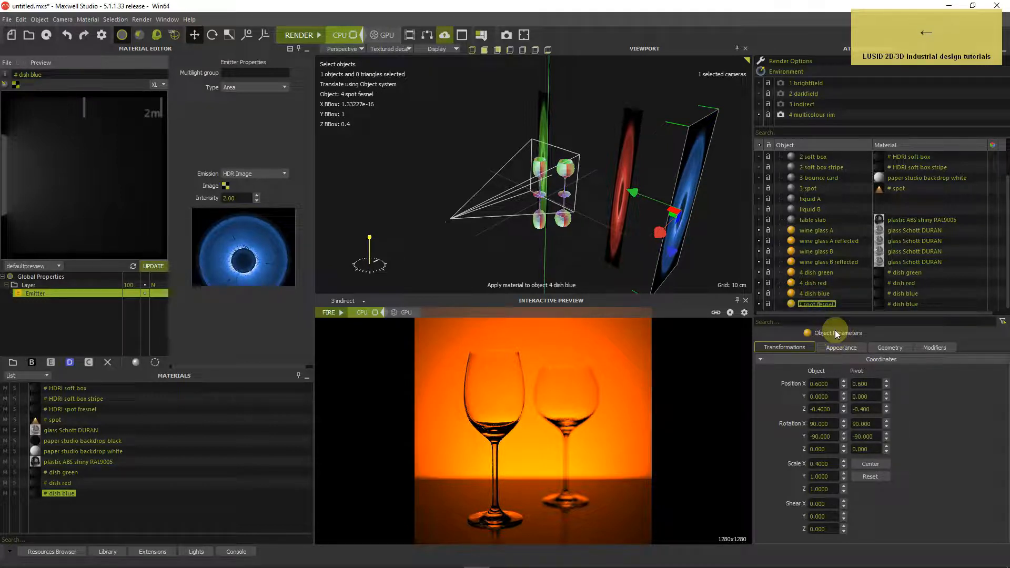
pyautogui.write('r')
pyautogui.press('Return')
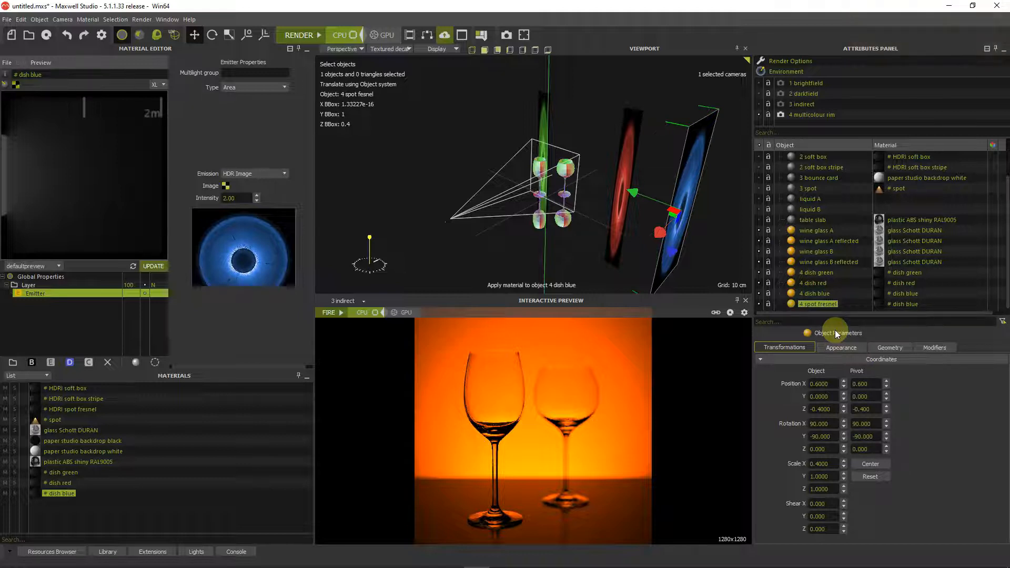
# - Scale the 4 spot fresnel object to 0.2 in X, Y and Z
pyautogui.moveTo(836, 464); pyautogui.dragTo(792, 463)
pyautogui.write('0.2')
pyautogui.press('Tab')
pyautogui.write('0.2')
pyautogui.press('Tab')
pyautogui.write('0.2')
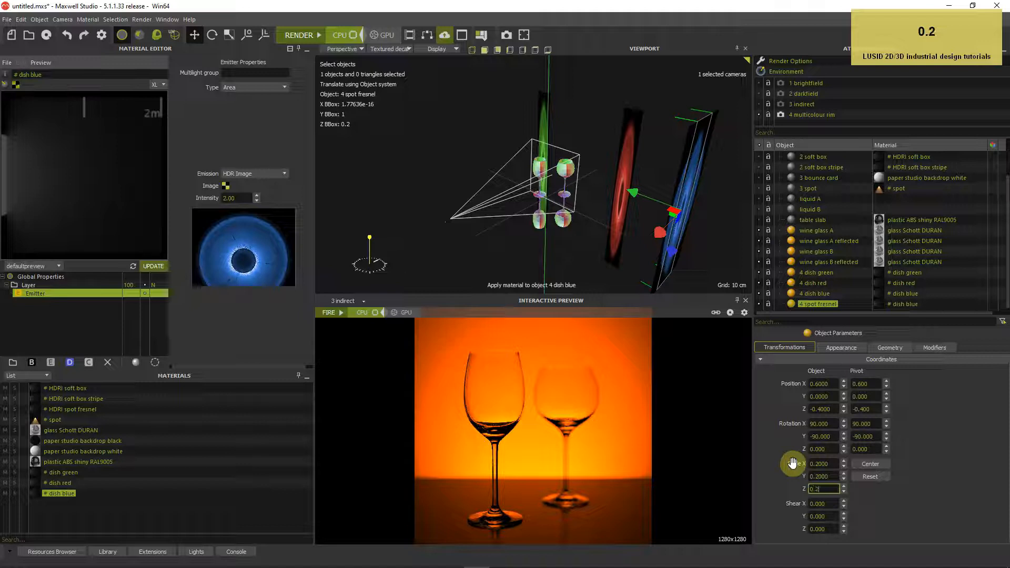
pyautogui.press('Tab')
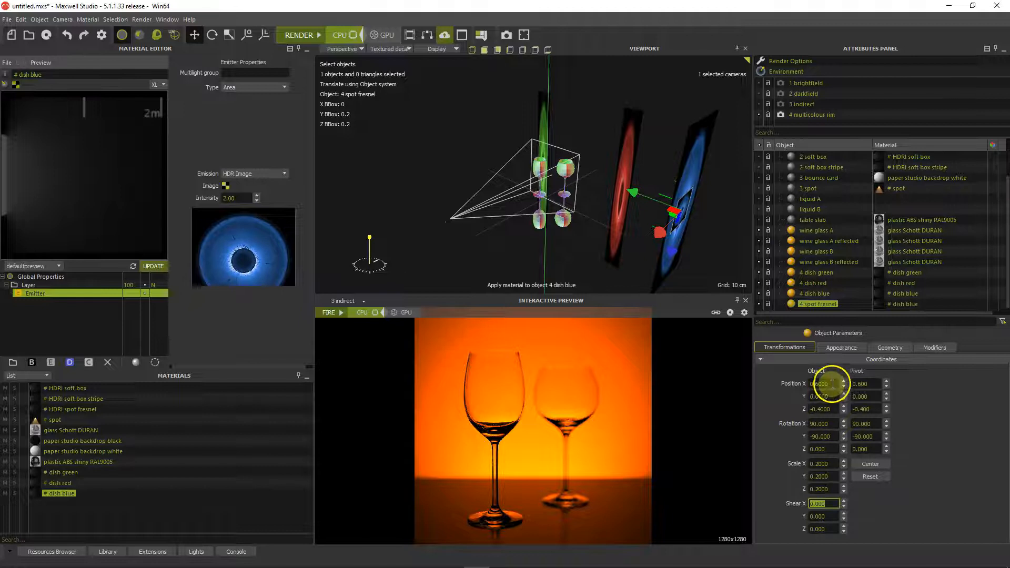
# - Move the 4 spot fresnel object to position X -0.7, on the opposite side of the glasses
pyautogui.click(816, 383)
pyautogui.write('-0')
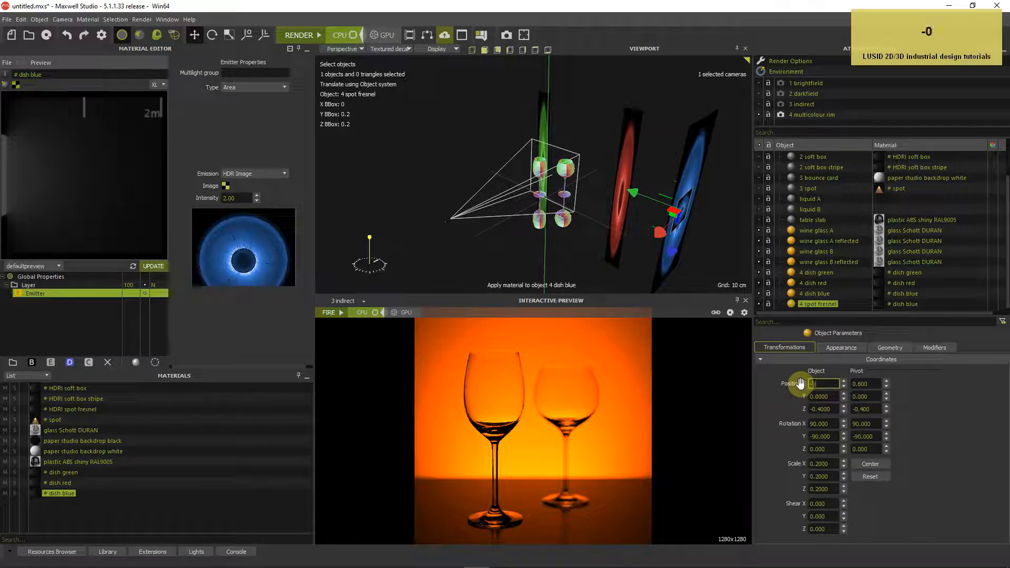
pyautogui.write('.7')
pyautogui.press('Return')
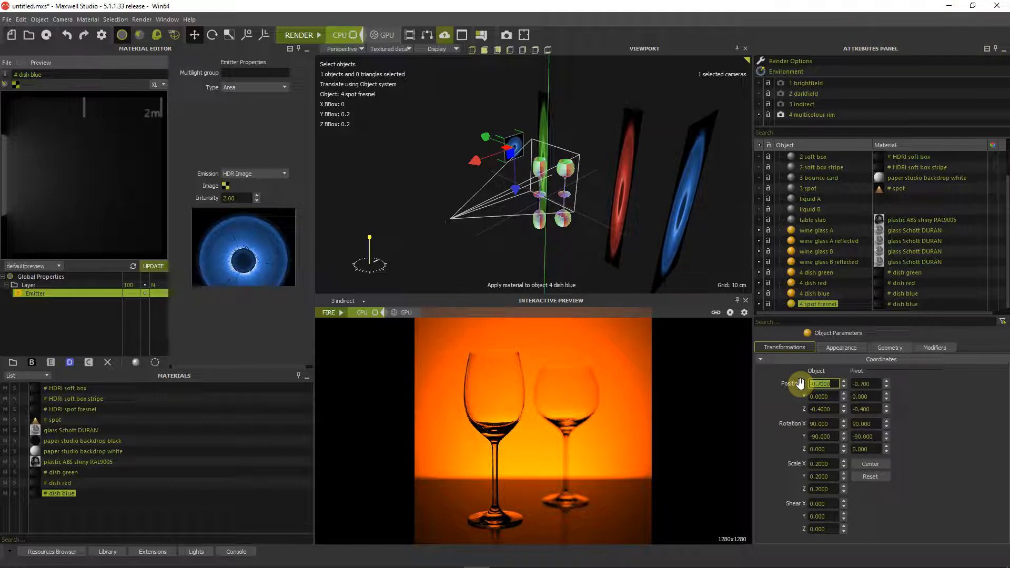
# - Set the 4 spot fresnel object's position to Y -0.1 and Z 0
pyautogui.click(793, 397)
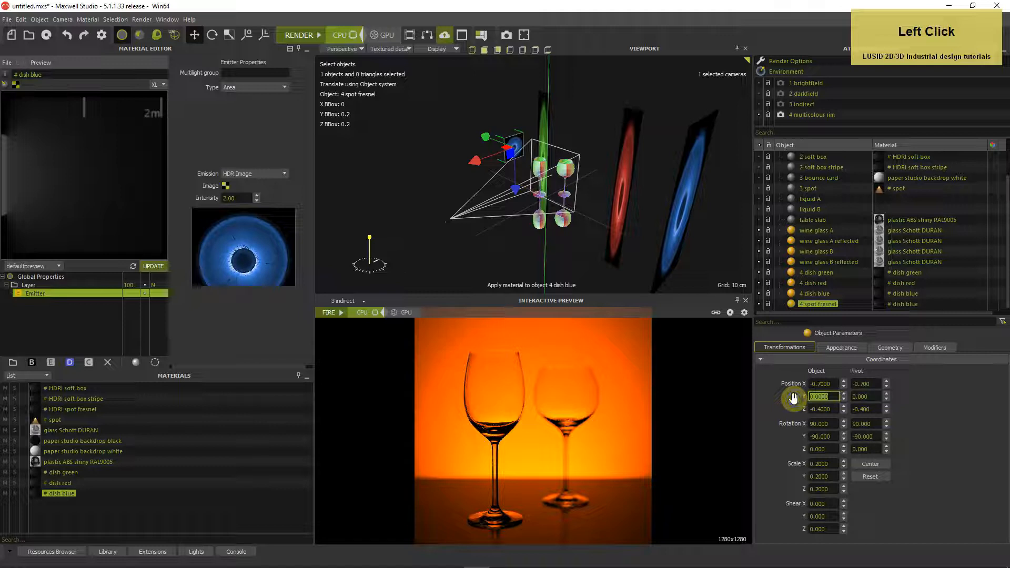
pyautogui.write('-0.1')
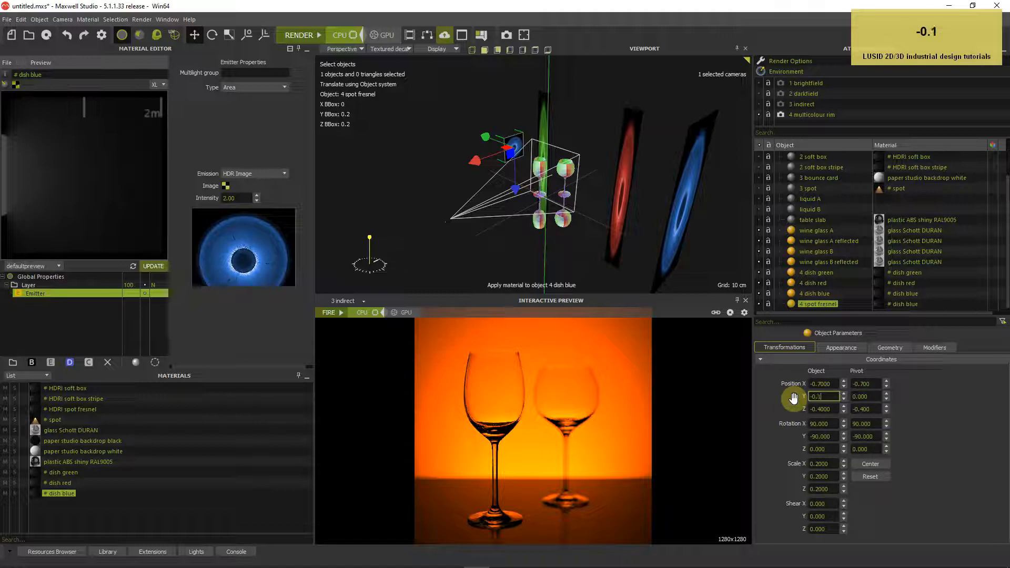
pyautogui.press('Return')
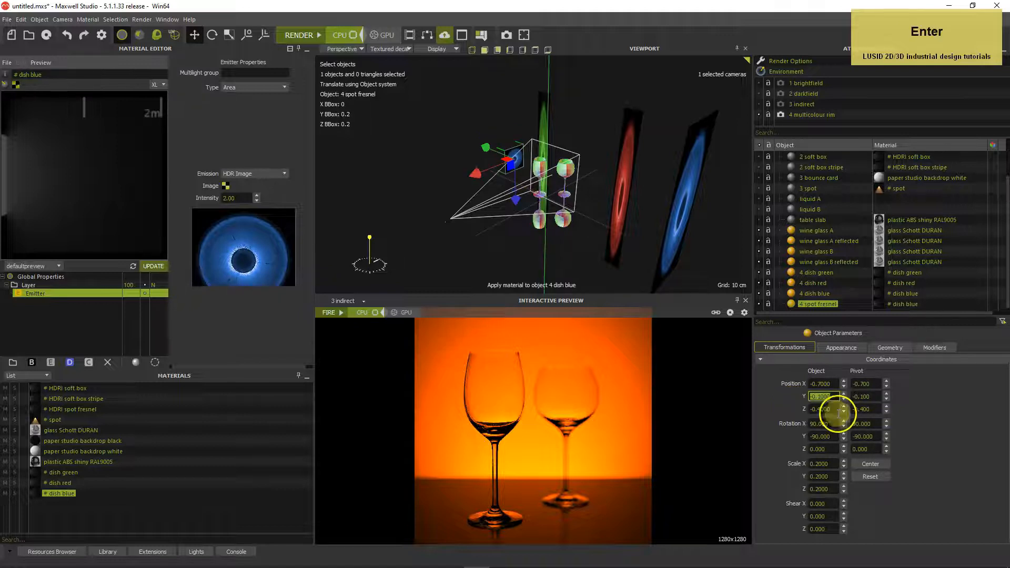
pyautogui.click(795, 408)
pyautogui.write('0')
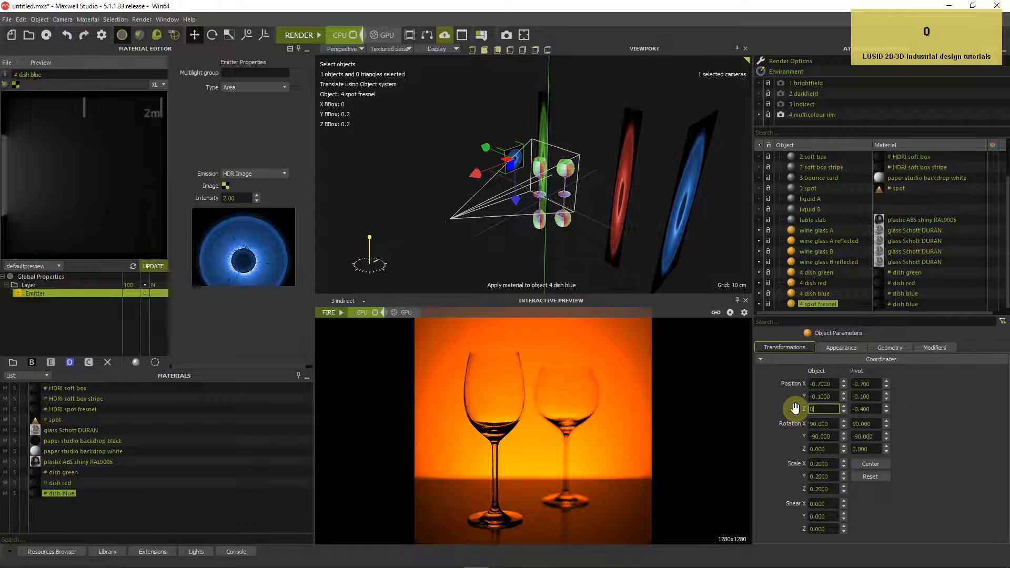
pyautogui.press('Return')
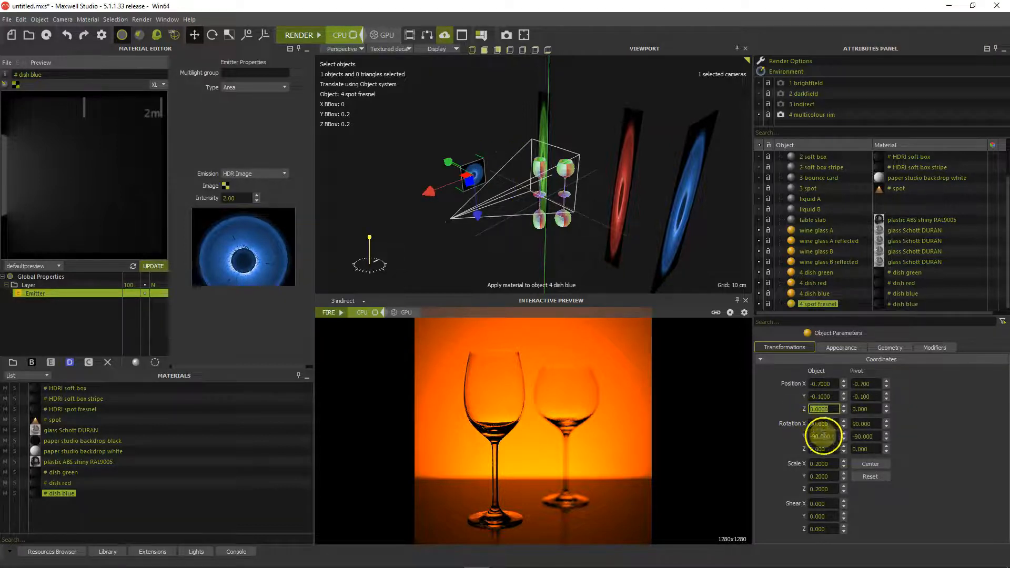
# - Set the 4 spot fresnel object's Y rotation to 90 so it faces the glasses
pyautogui.click(818, 436)
pyautogui.write('90')
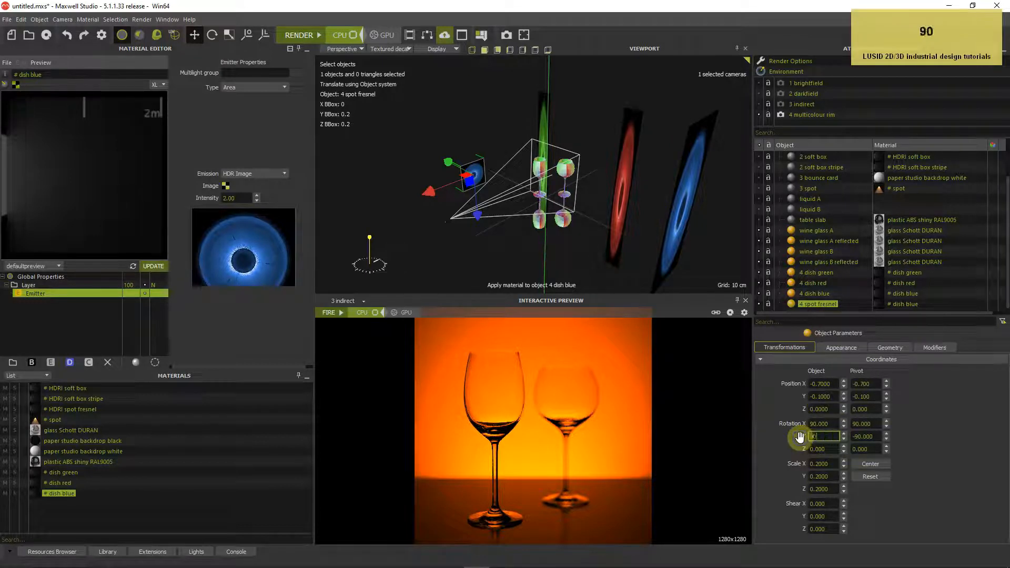
pyautogui.press('Return')
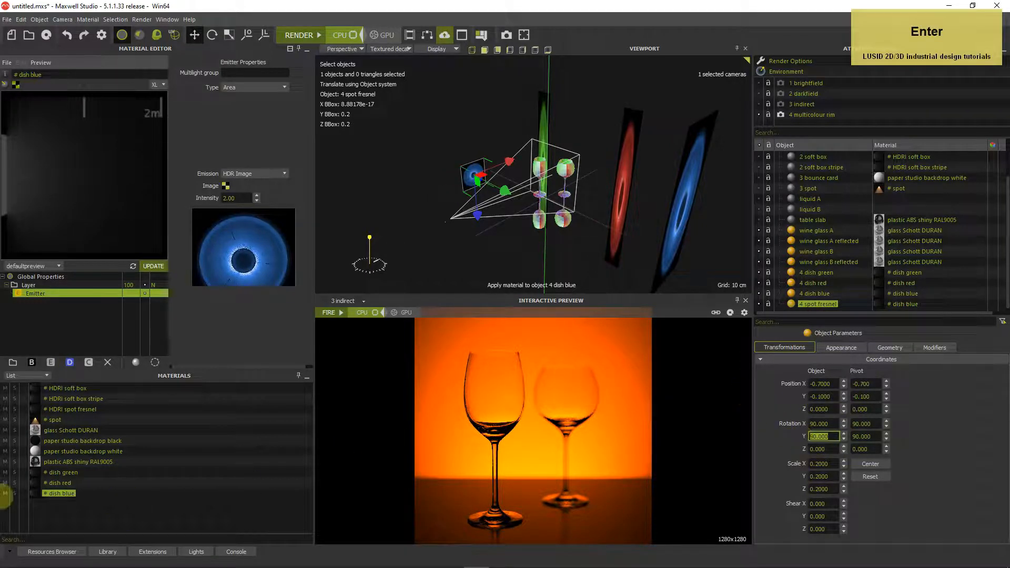
# - Clone the # dish blue material and rename the original to #spot fresnel
pyautogui.rightClick(32, 493)
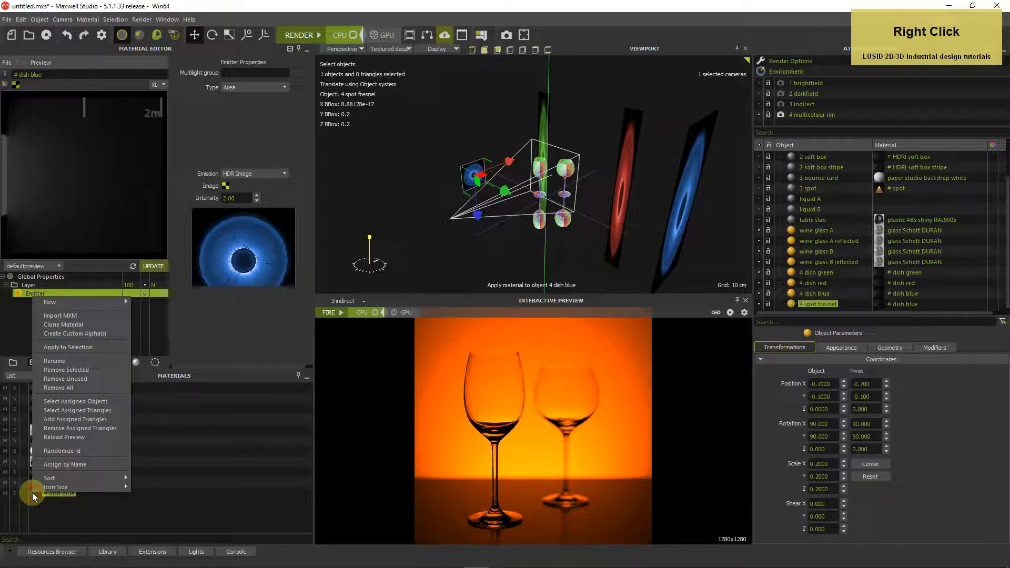
pyautogui.click(66, 325)
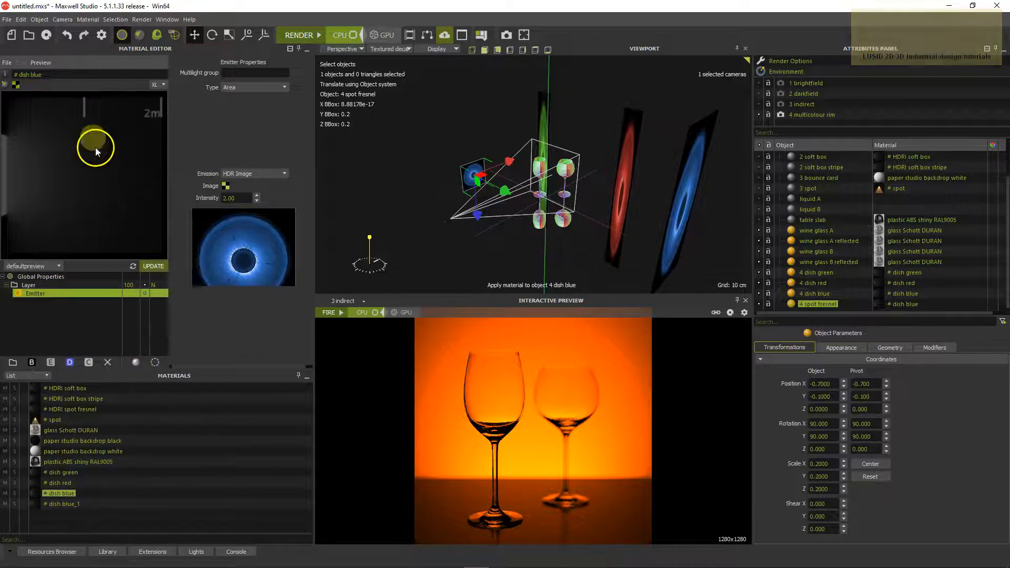
pyautogui.click(66, 77)
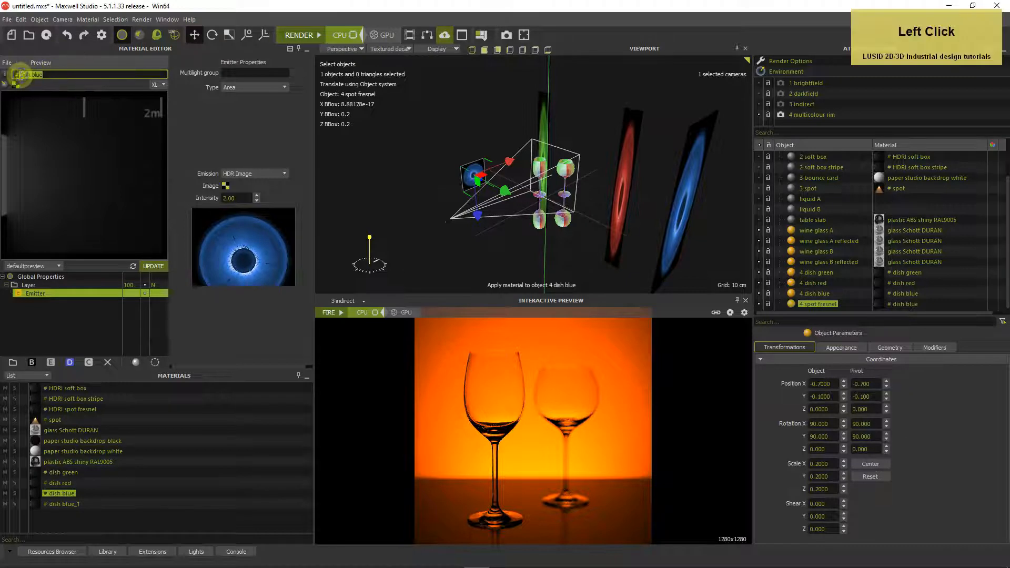
pyautogui.write('spot f')
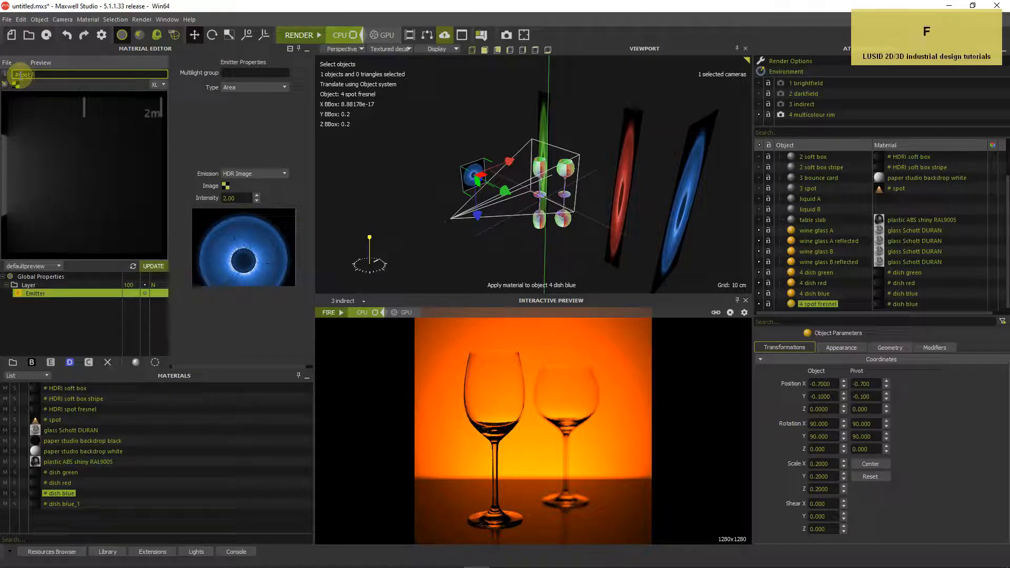
pyautogui.write('resnel')
pyautogui.press('Return')
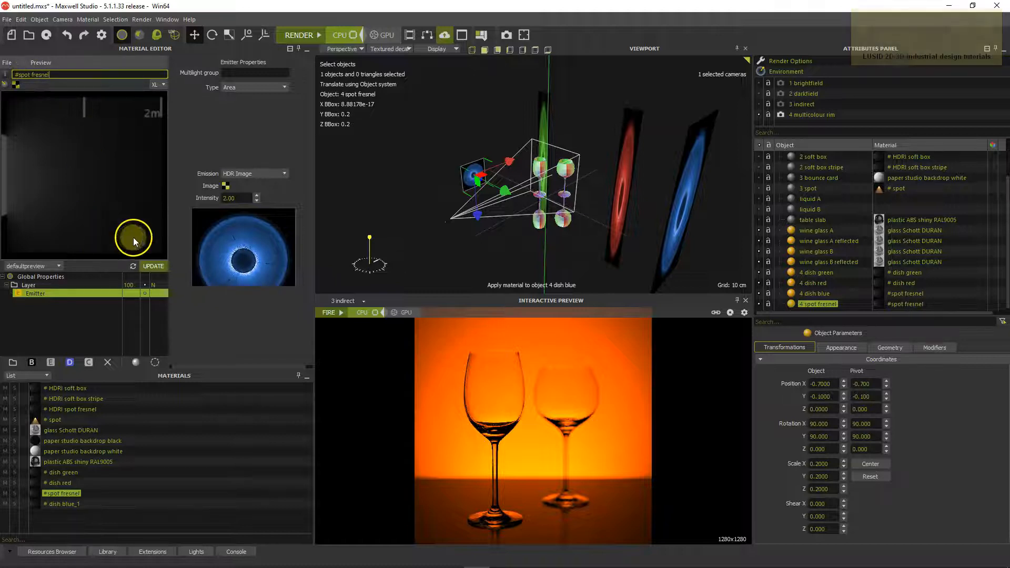
# - Set the #spot fresnel emitter's intensity to 5 and load spot_fresnel_gs from the spot_fresnel folder as its HDR image
pyautogui.click(241, 198)
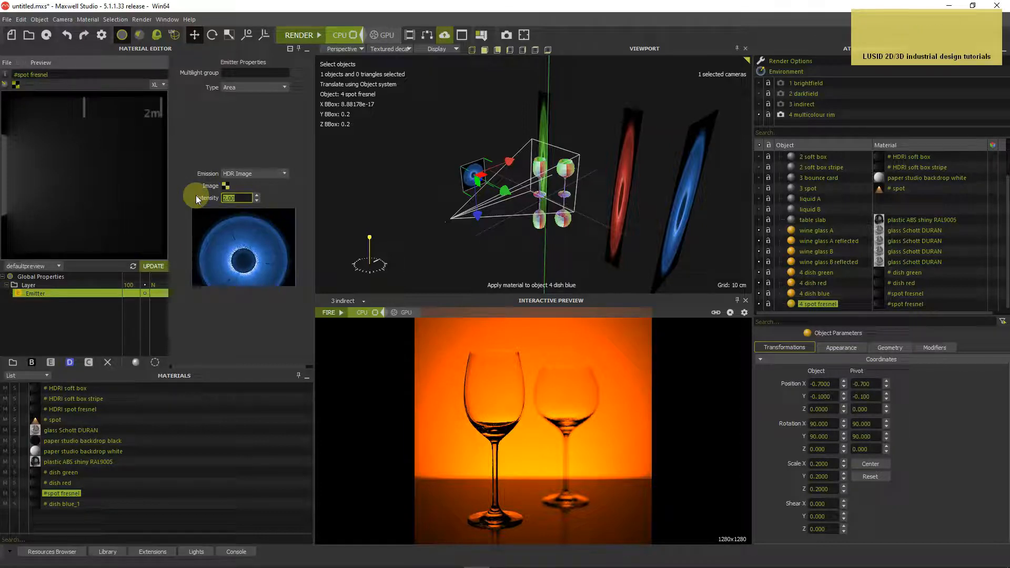
pyautogui.press('Return')
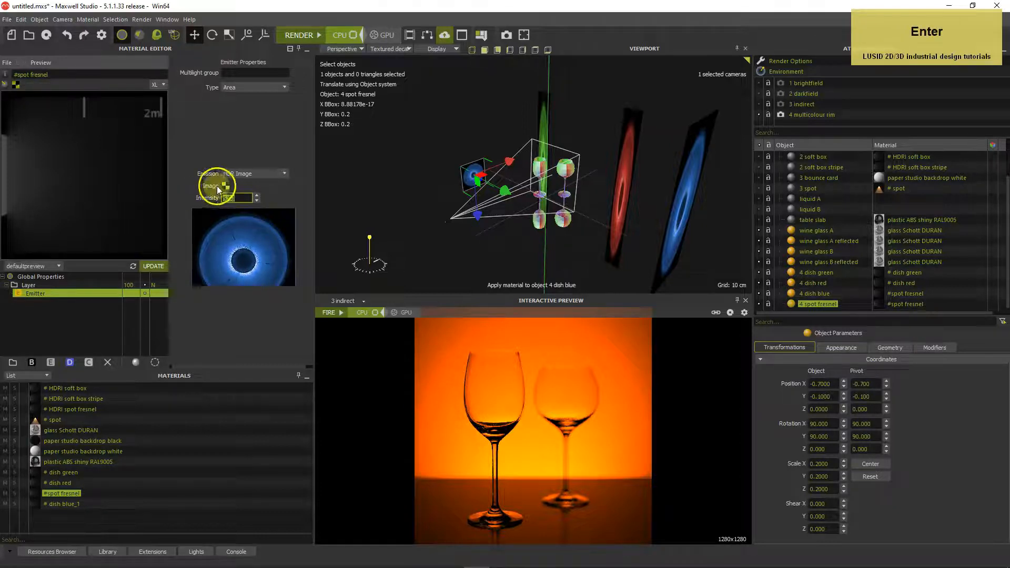
pyautogui.click(226, 185)
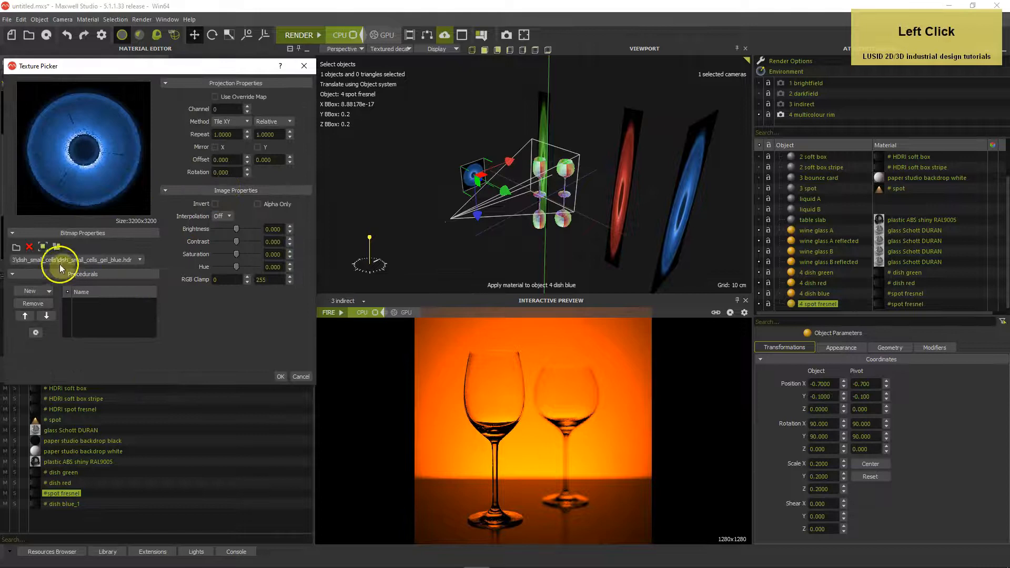
pyautogui.click(16, 246)
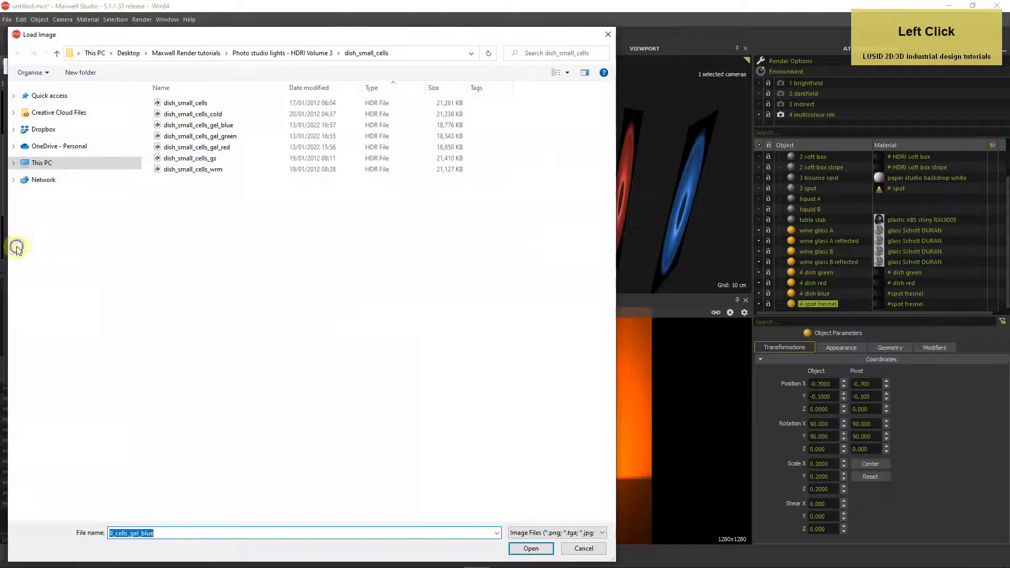
pyautogui.click(293, 54)
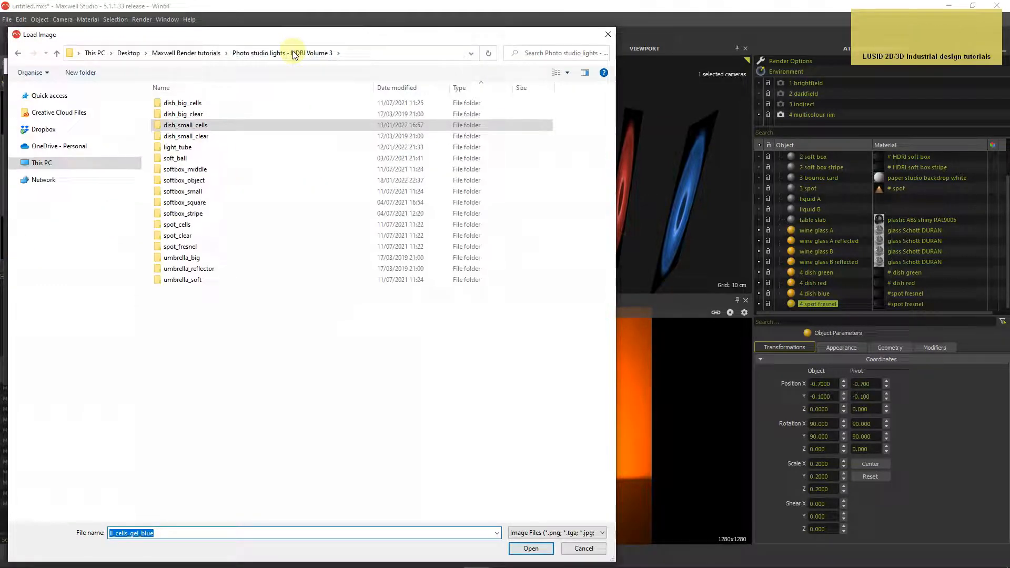
pyautogui.click(191, 247)
pyautogui.doubleClick(191, 247)
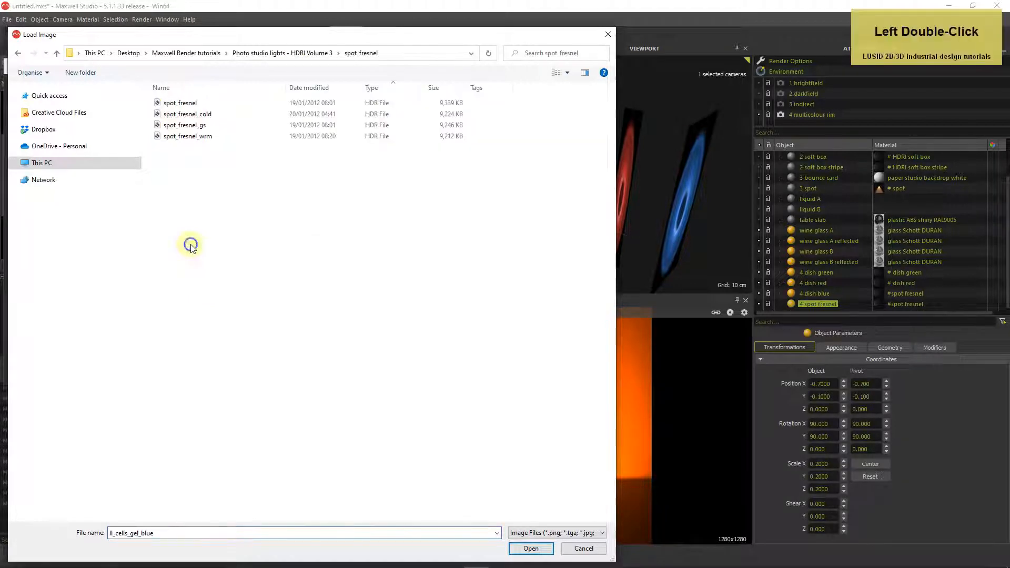
pyautogui.doubleClick(196, 125)
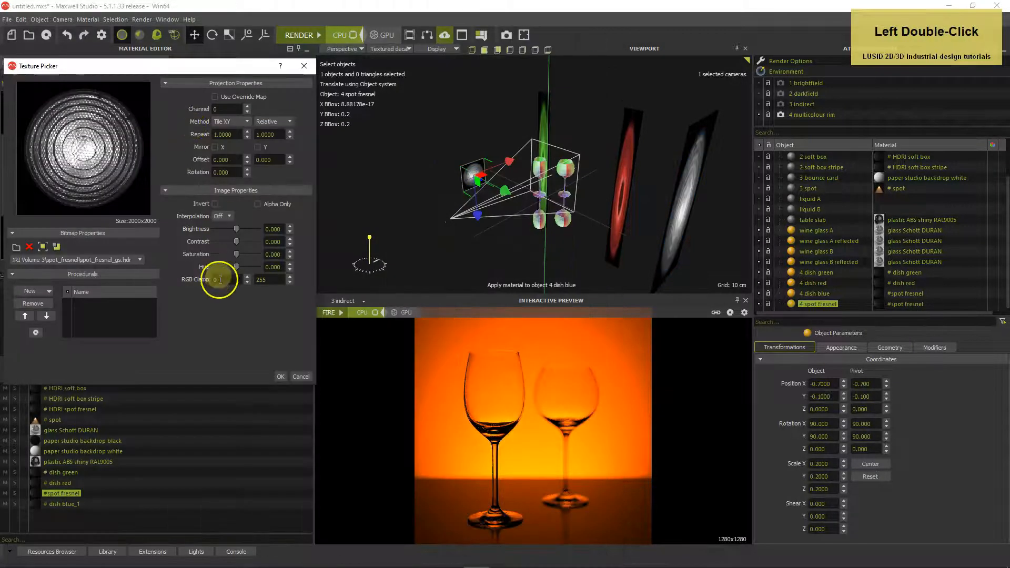
pyautogui.click(280, 376)
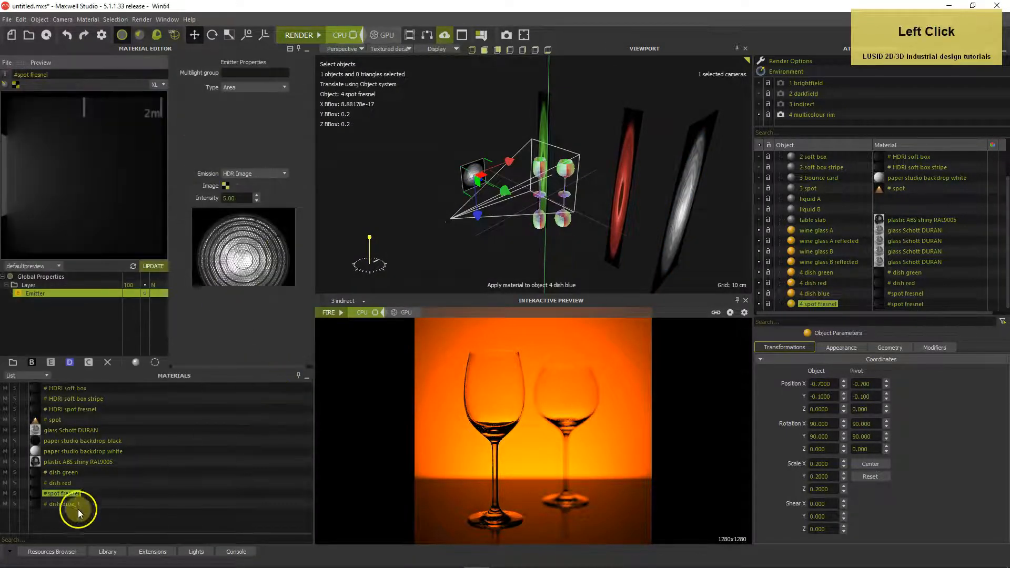
# - Rename the cloned # dish blue_1 material to # dish blue
pyautogui.click(77, 506)
pyautogui.click(71, 74)
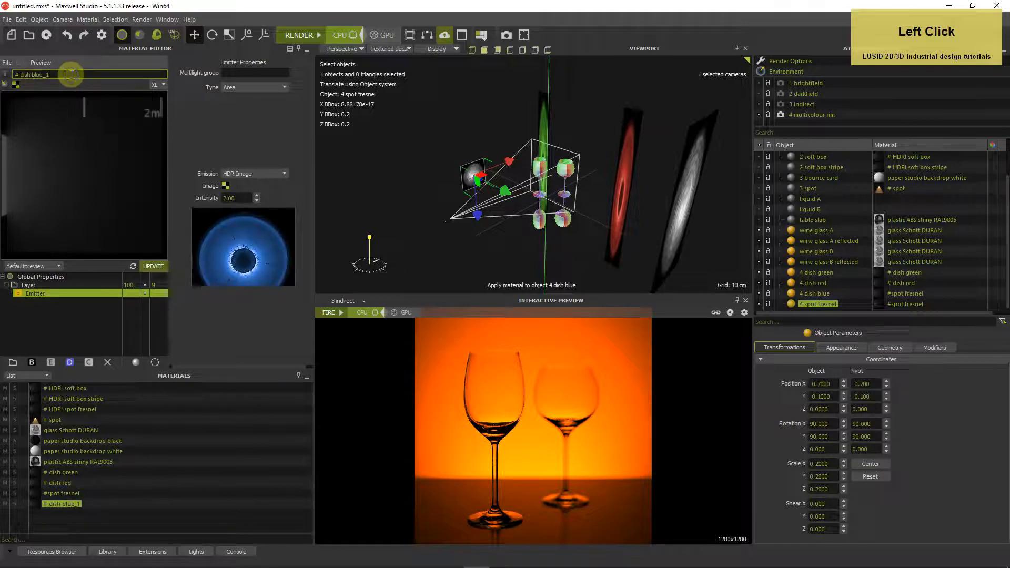
pyautogui.press('Return')
# - Apply the #spot fresnel material to the 4 spot fresnel object and # dish blue to the 4 dish blue object
pyautogui.click(47, 494)
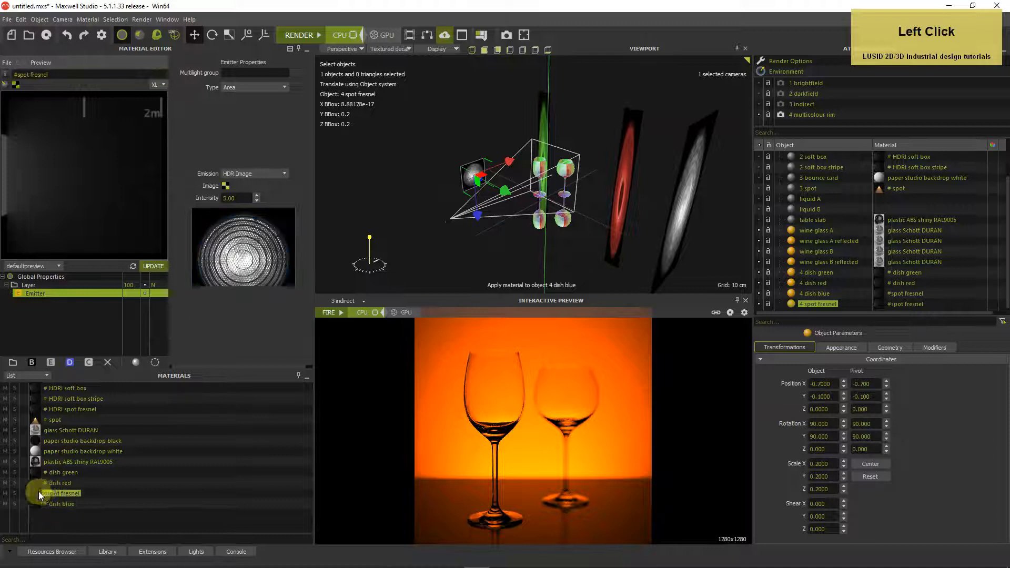
pyautogui.moveTo(37, 491); pyautogui.dragTo(470, 178)
pyautogui.click(82, 505)
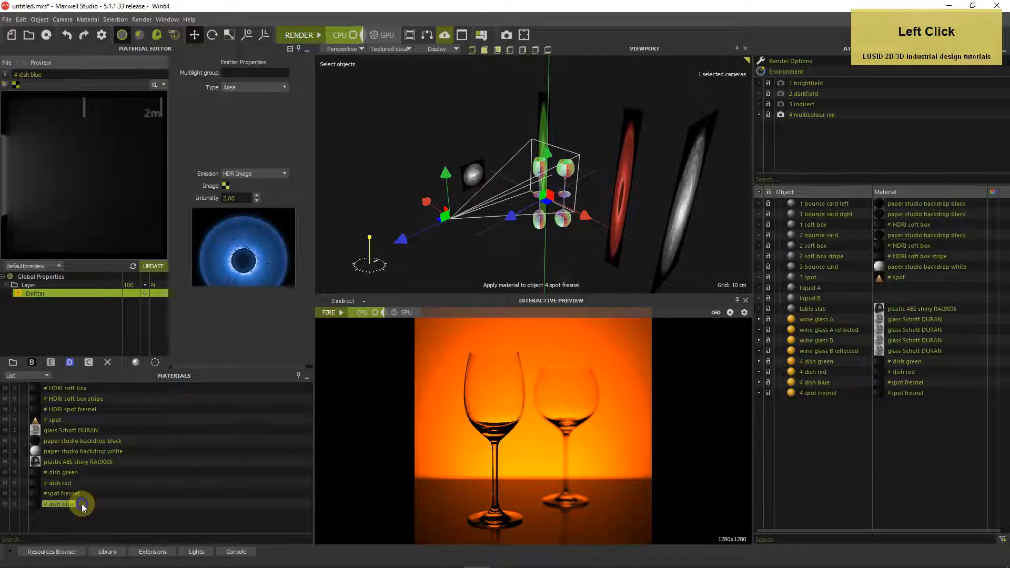
pyautogui.moveTo(40, 503); pyautogui.dragTo(668, 211)
pyautogui.keyDown('alt'); pyautogui.moveTo(508, 194); pyautogui.dragTo(522, 148); pyautogui.keyUp('alt')
pyautogui.click(519, 148)
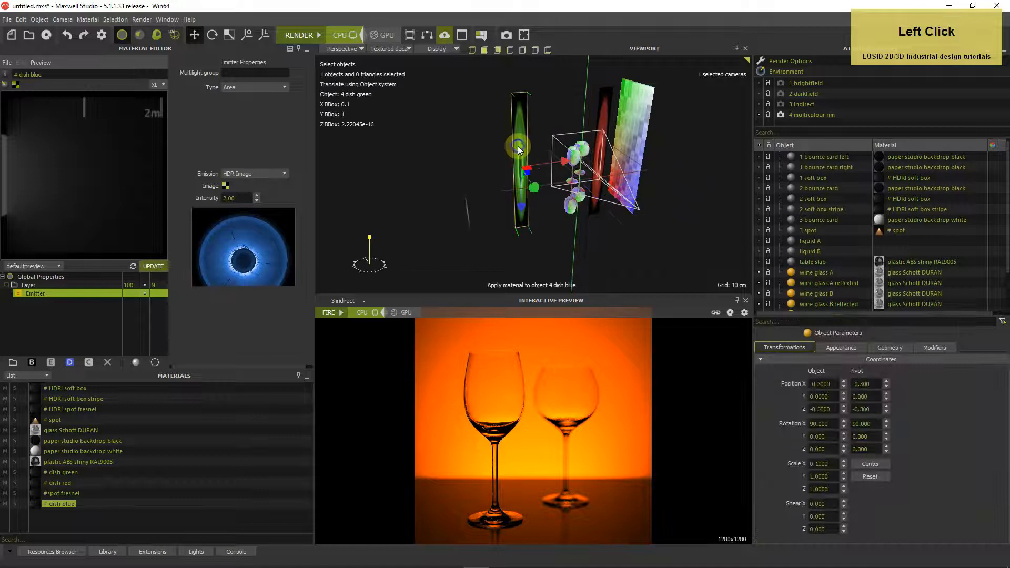
pyautogui.click(605, 236)
pyautogui.keyDown('alt'); pyautogui.moveTo(611, 241); pyautogui.dragTo(570, 247); pyautogui.keyUp('alt')
pyautogui.keyDown('alt'); pyautogui.moveTo(570, 248); pyautogui.dragTo(545, 252, button='middle'); pyautogui.keyUp('alt')
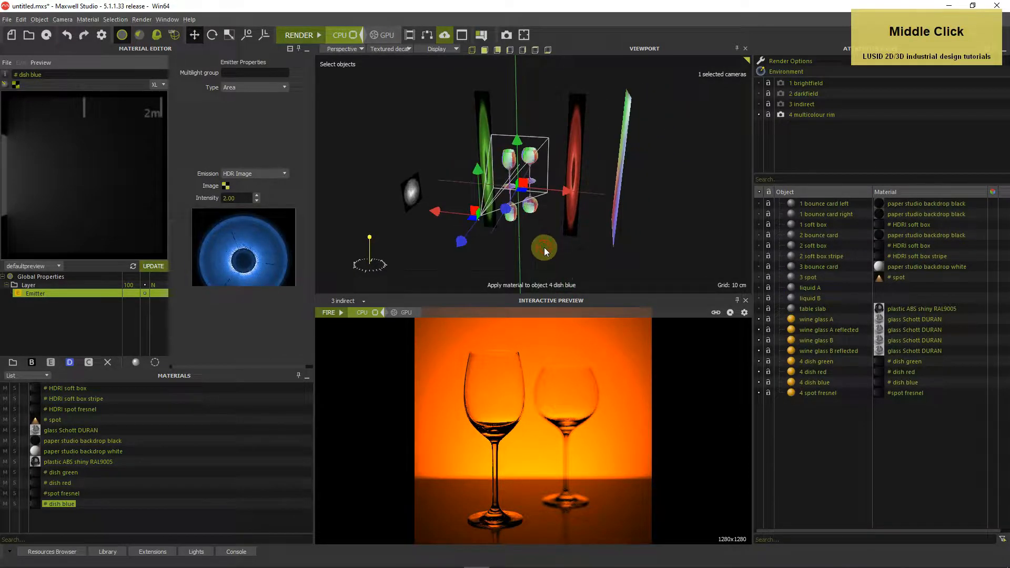
# - Sort the materials in ascending order and view the scene through the 4 multicolour rim camera
pyautogui.rightClick(193, 512)
pyautogui.moveTo(194, 506)
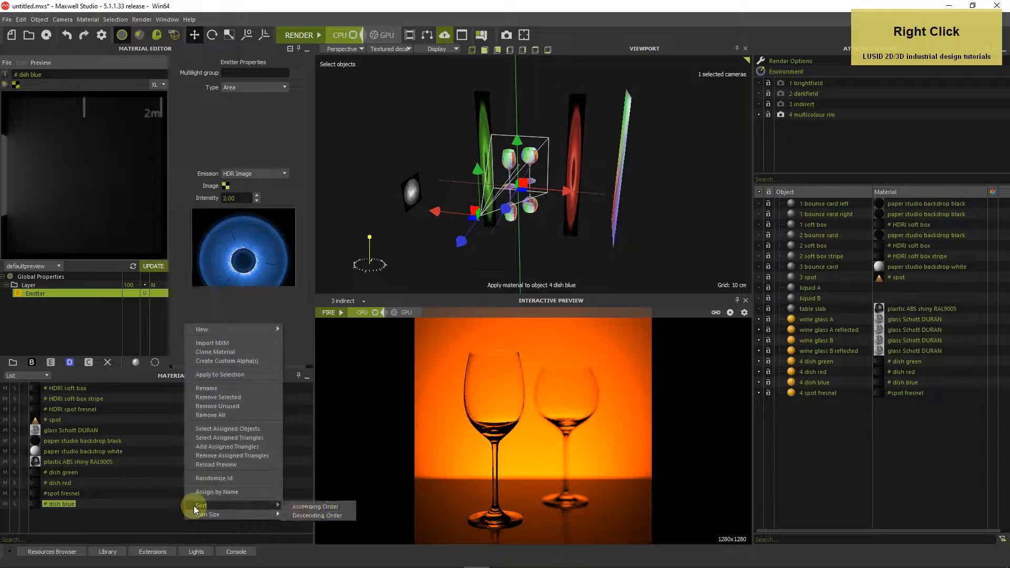
pyautogui.click(311, 506)
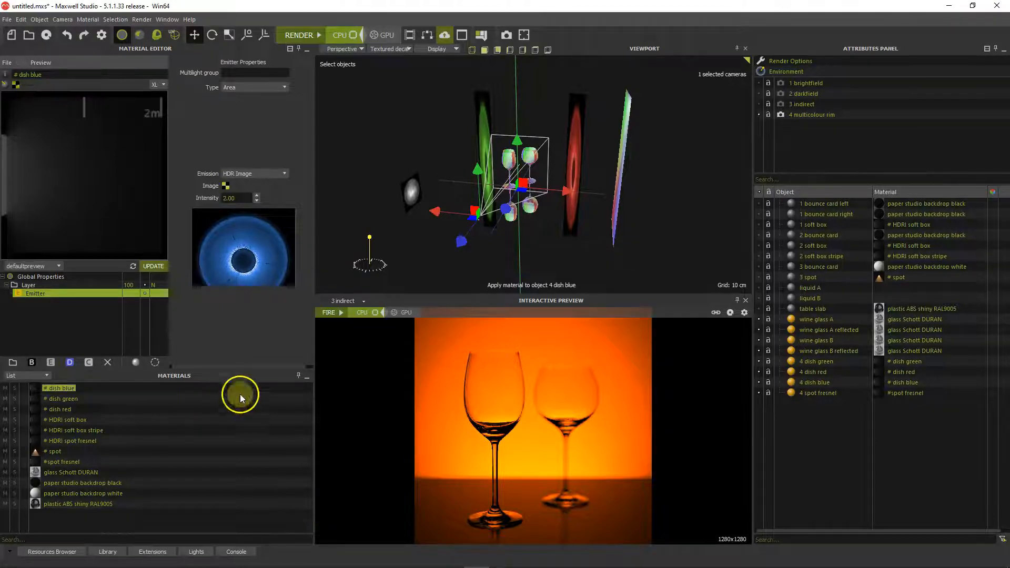
pyautogui.click(340, 48)
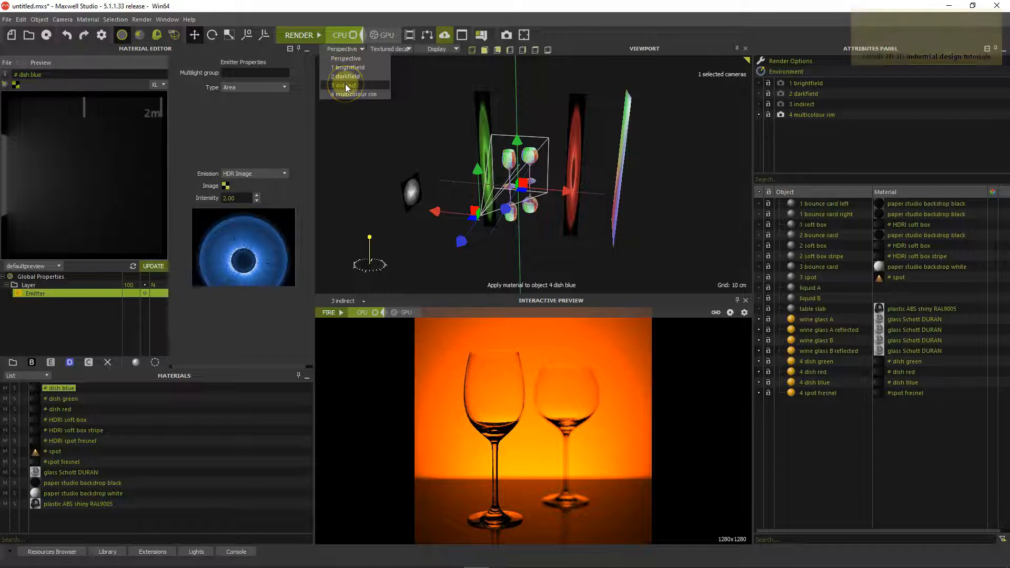
pyautogui.click(348, 92)
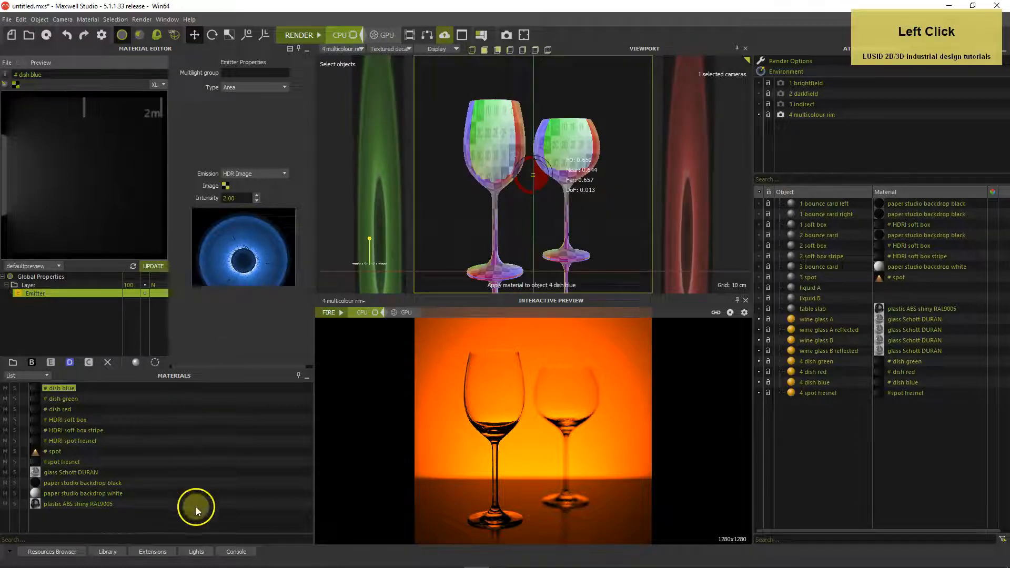
# - Sort the materials again and the scene objects in ascending order
pyautogui.rightClick(194, 521)
pyautogui.moveTo(221, 507)
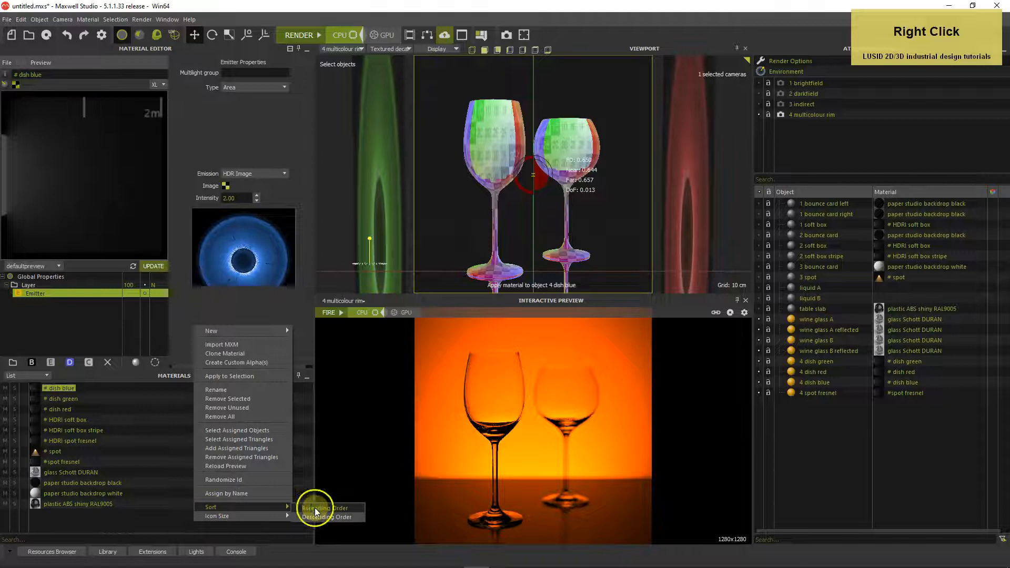
pyautogui.click(315, 509)
pyautogui.rightClick(841, 462)
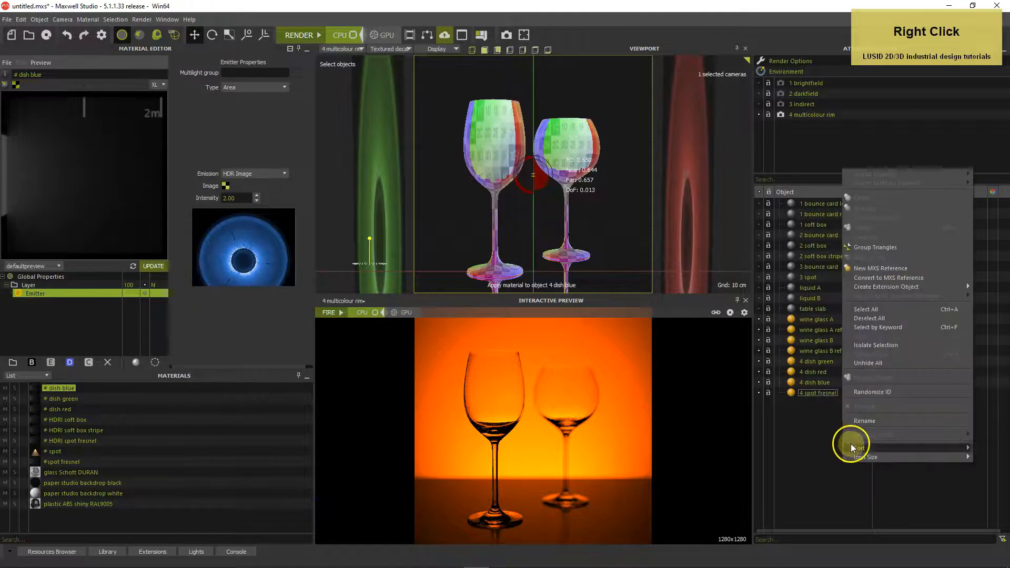
pyautogui.moveTo(851, 448)
pyautogui.click(788, 479)
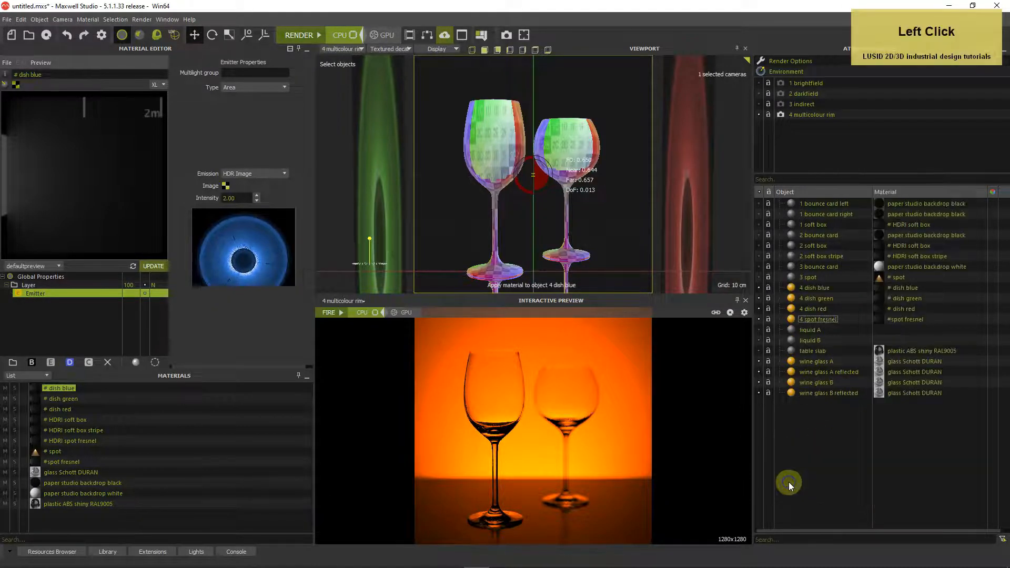
# - Run a FIRE preview of the 4 multicolour rim camera, and start the full render
pyautogui.click(341, 313)
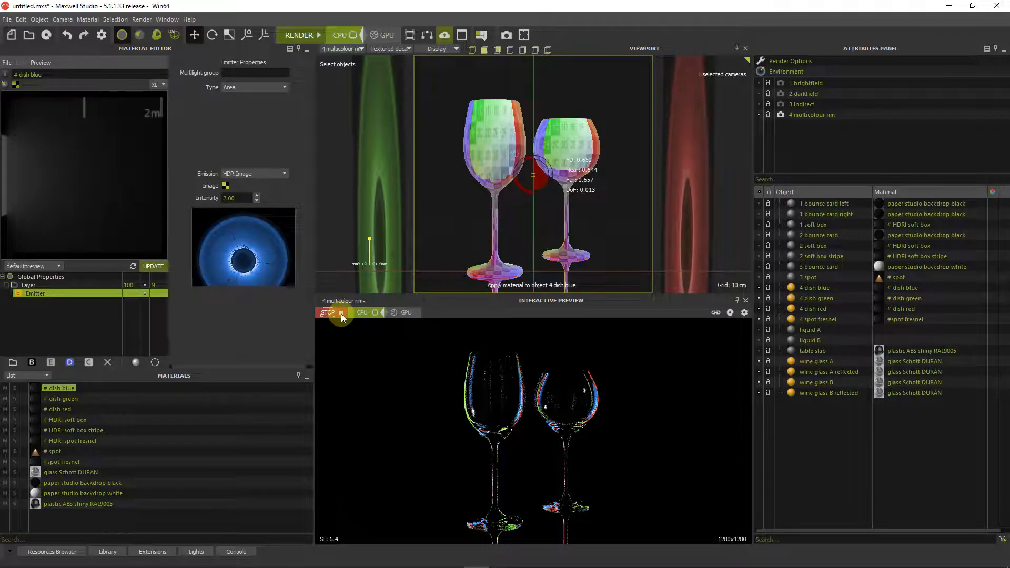
pyautogui.click(341, 314)
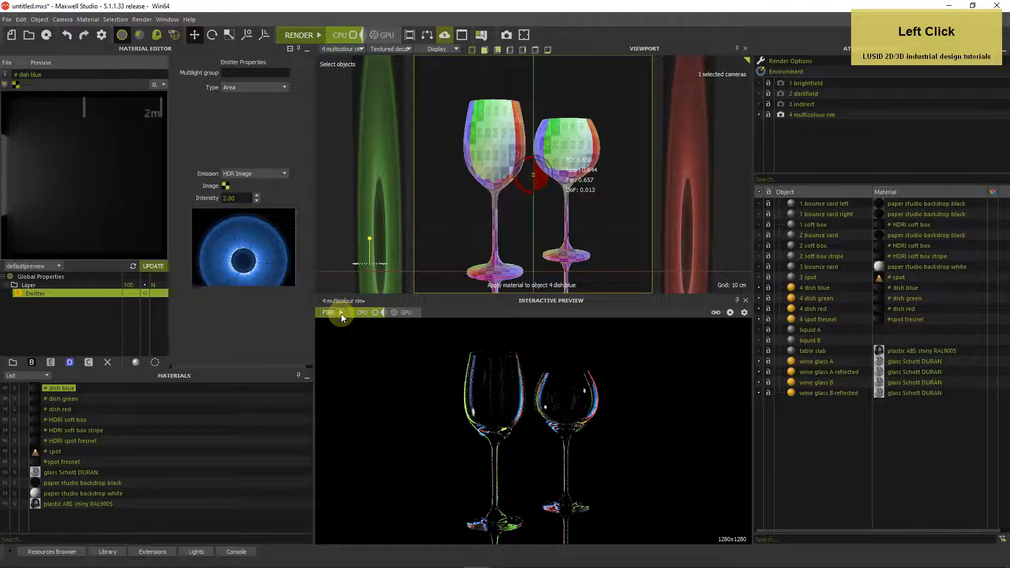
pyautogui.click(302, 37)
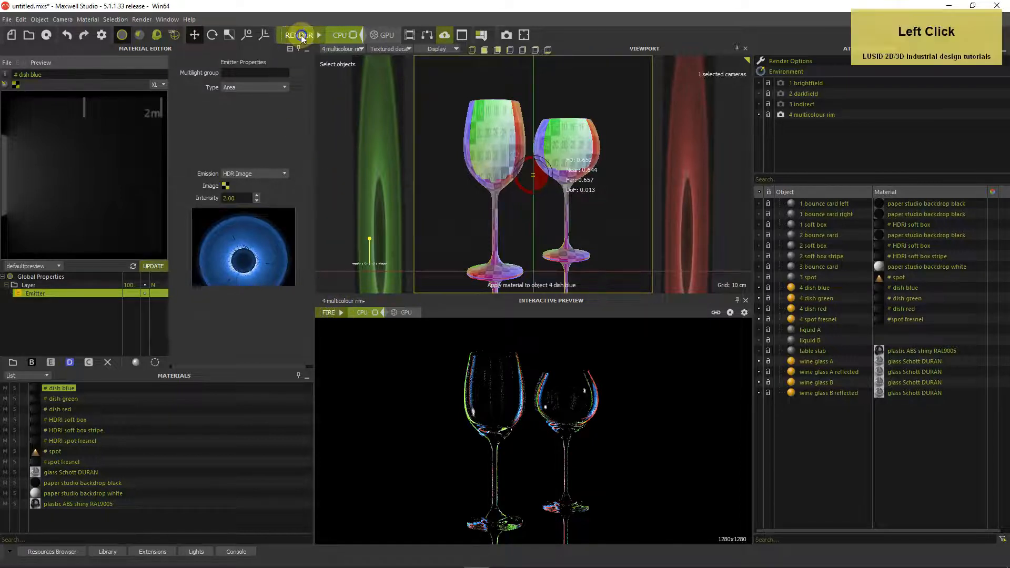
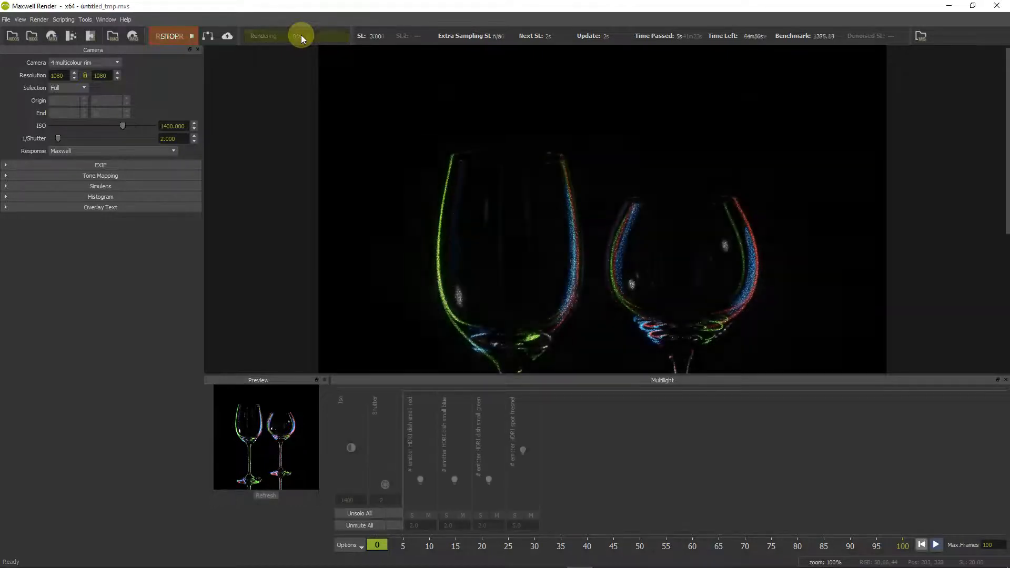
# - Inspect the finished 4 multicolour rim render full screen
pyautogui.rightClick(301, 35)
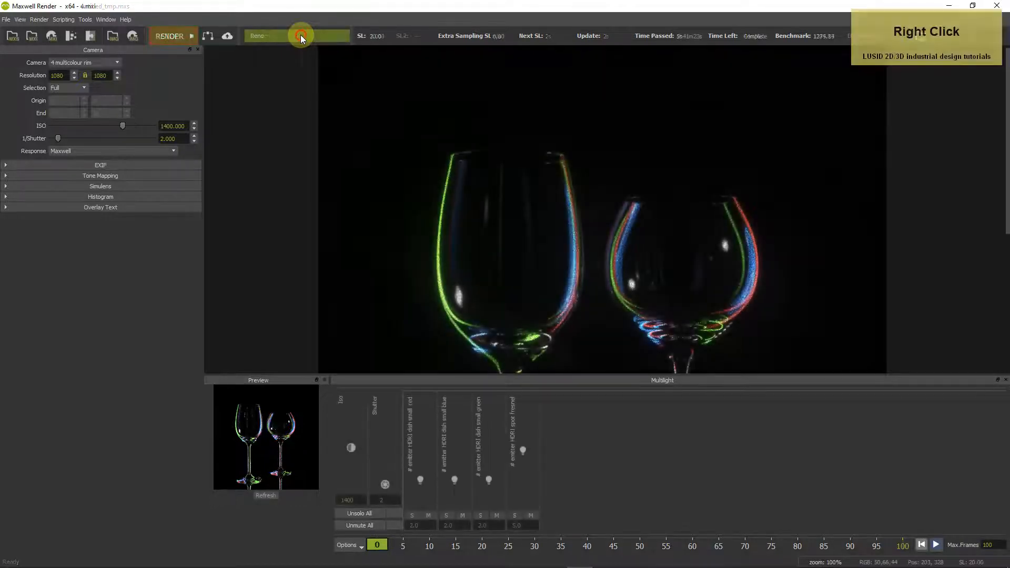
pyautogui.rightClick(455, 139)
pyautogui.click(470, 156)
pyautogui.moveTo(496, 198); pyautogui.dragTo(496, 296)
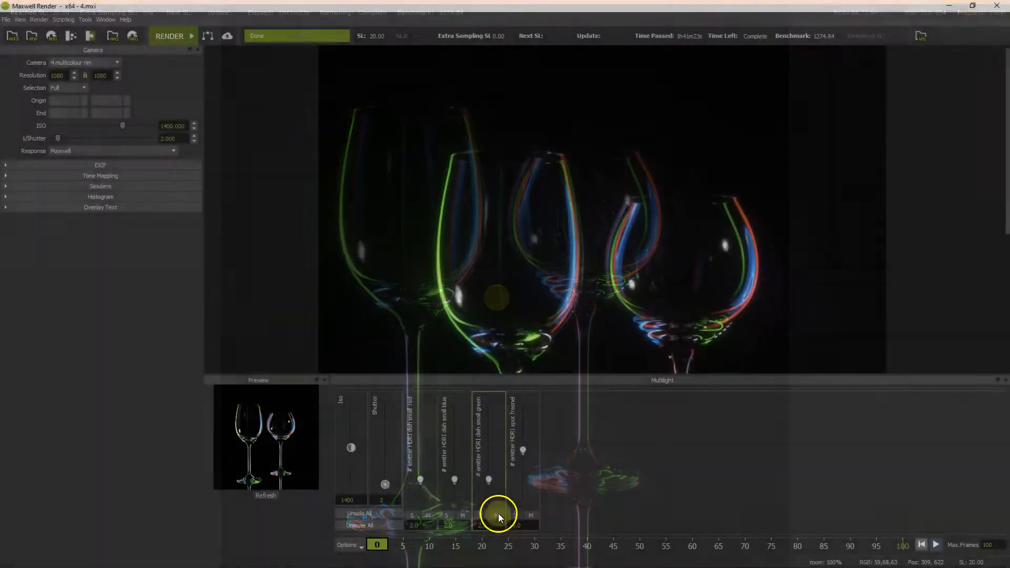
# - Mute the green dish emitter in Multilight, refresh and inspect the render full screen, and unmute the emitter
pyautogui.click(343, 526)
pyautogui.click(266, 495)
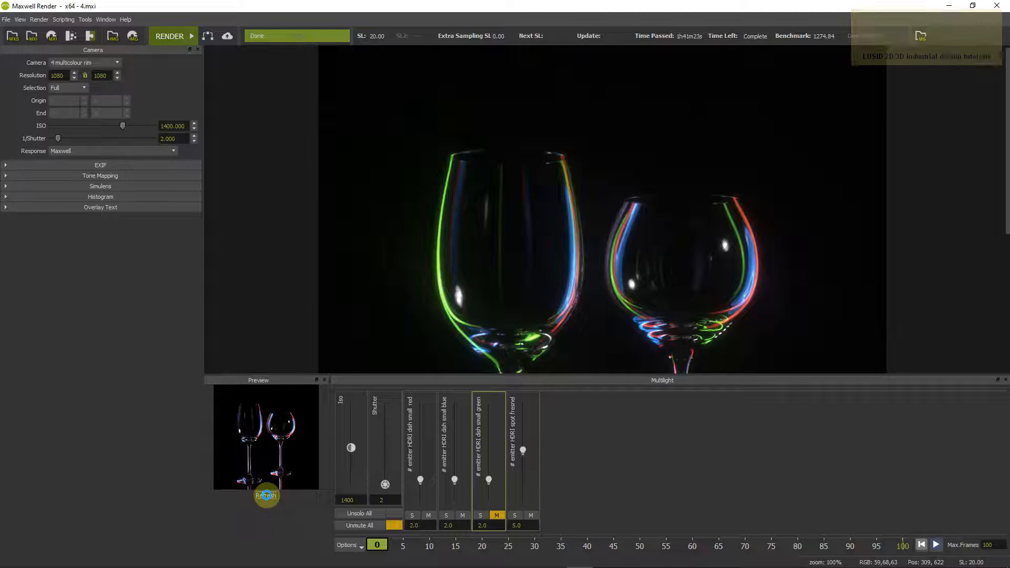
pyautogui.press('f')
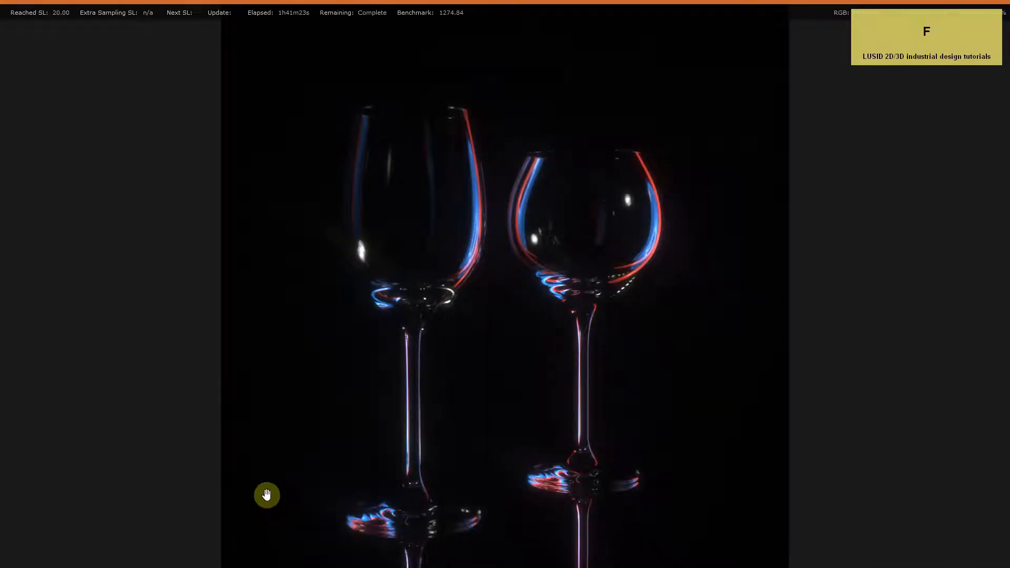
pyautogui.press('f')
pyautogui.click(496, 515)
# - Mute the red dish emitter in Multilight, refresh and inspect the render full screen, and unmute the emitter
pyautogui.click(429, 515)
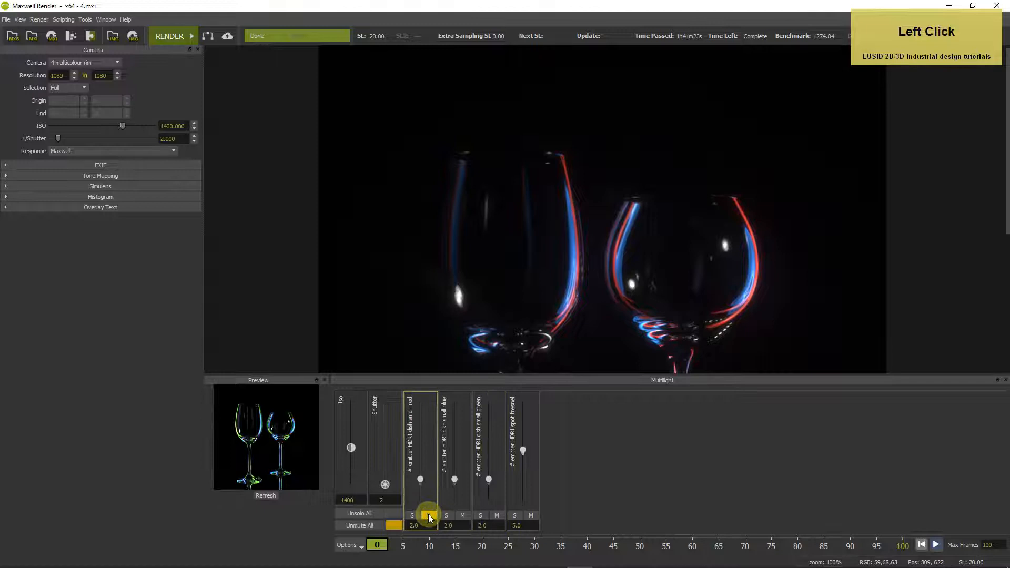
pyautogui.click(270, 495)
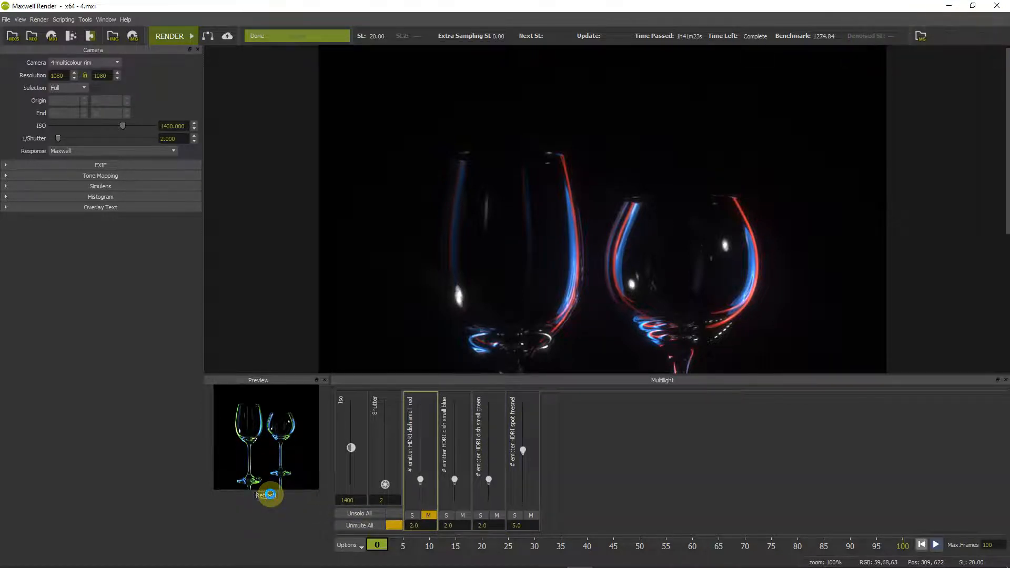
pyautogui.press('f')
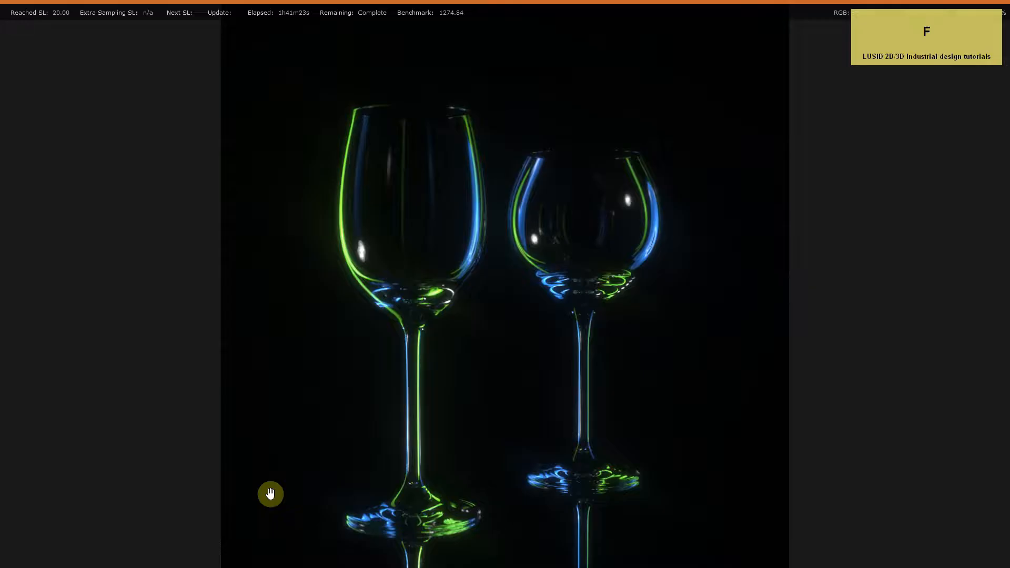
pyautogui.press('f')
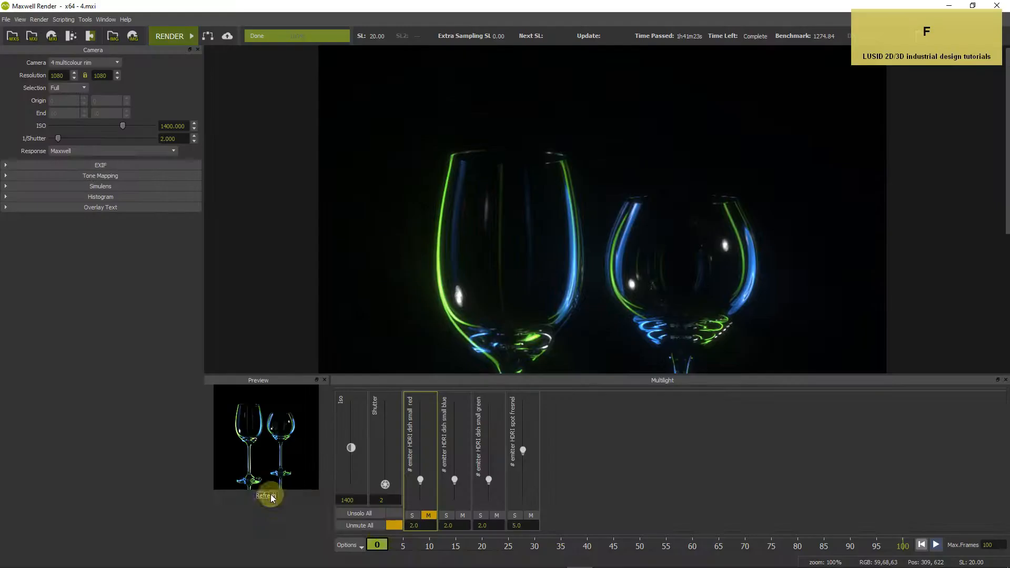
pyautogui.click(427, 517)
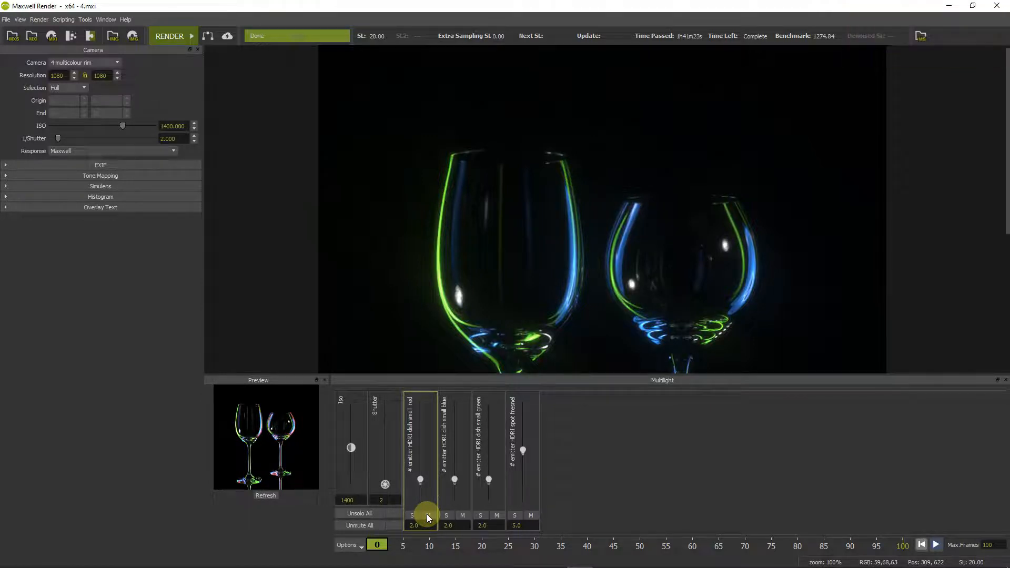
# - Switch to Maxwell Studio and show the glass lighting scene in the Perspective view
pyautogui.press('alt')
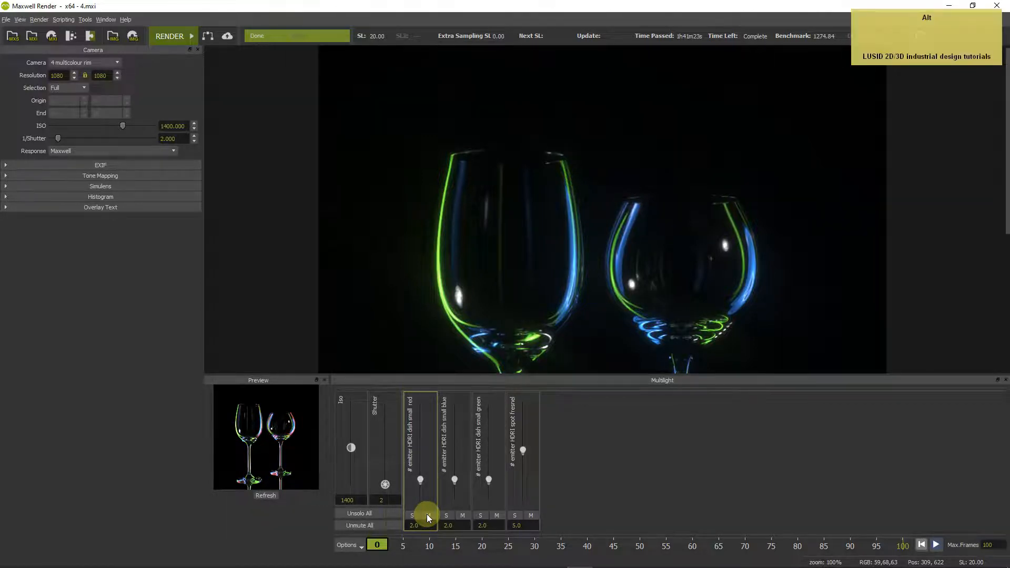
pyautogui.hotkey('alt', 'Tab')
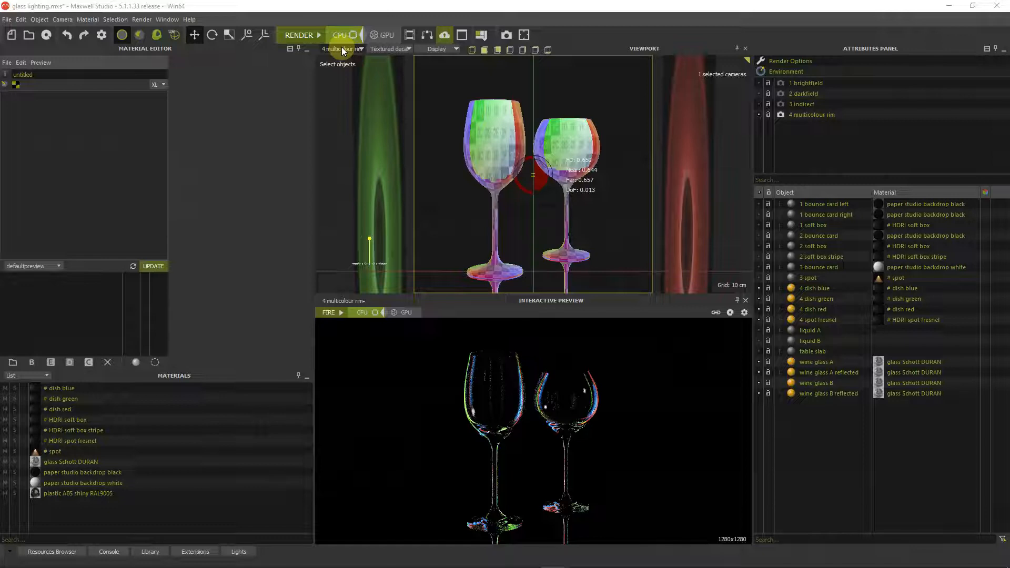
pyautogui.click(342, 50)
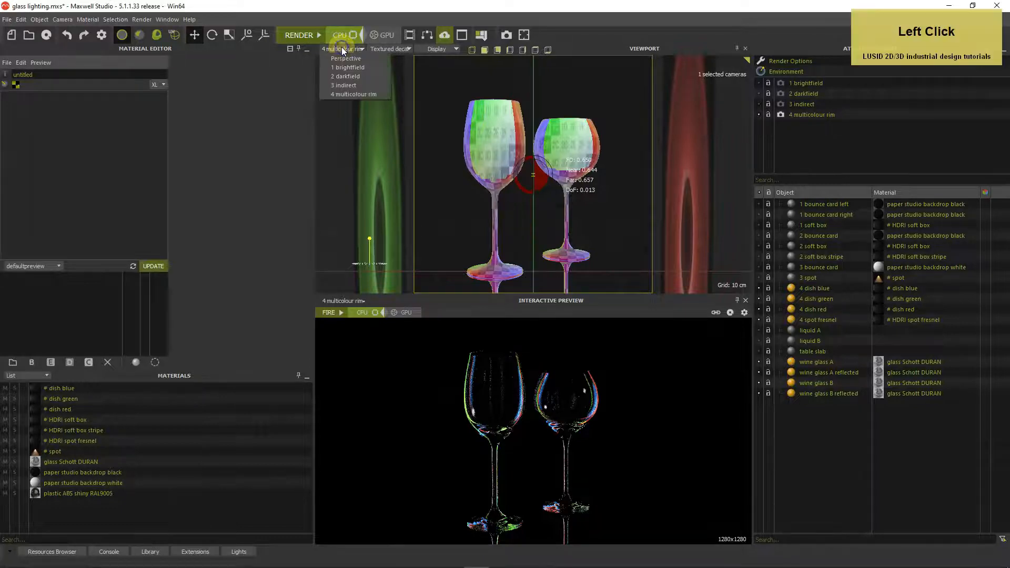
pyautogui.click(342, 57)
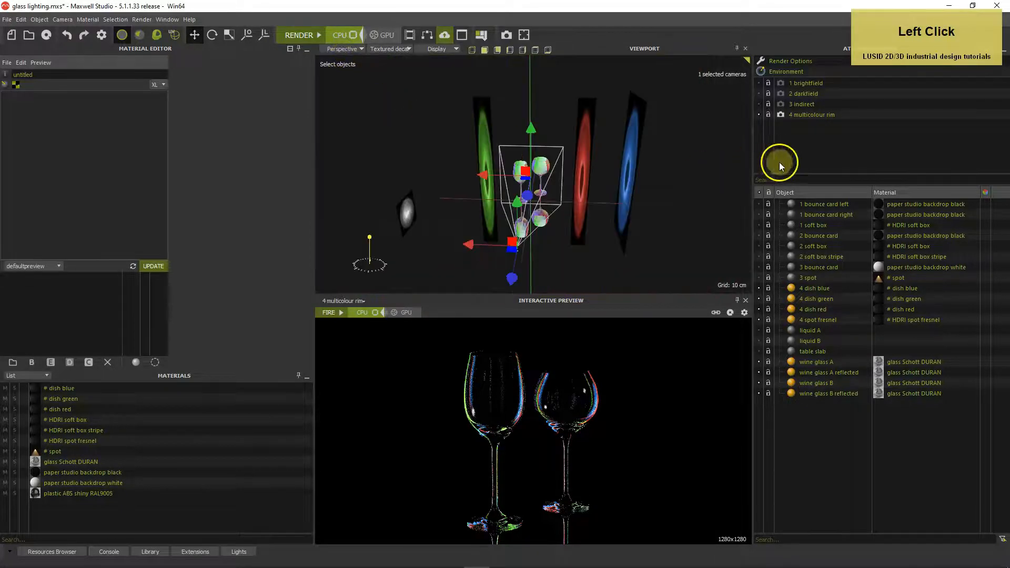
# - Clone the 4 multicolour rim camera and rename the copy 5 liquid on dark background
pyautogui.click(789, 115)
pyautogui.rightClick(788, 116)
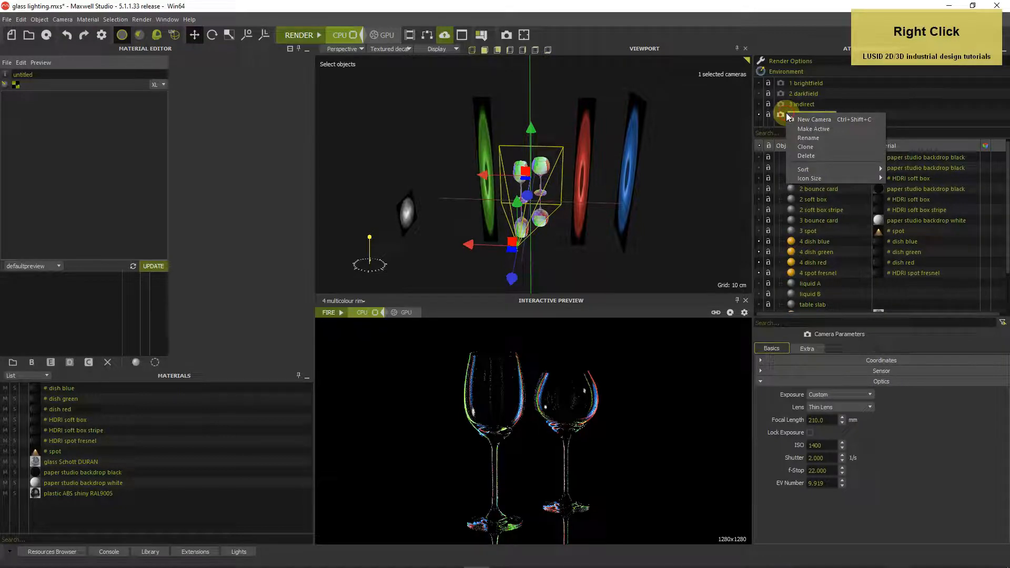
pyautogui.click(804, 147)
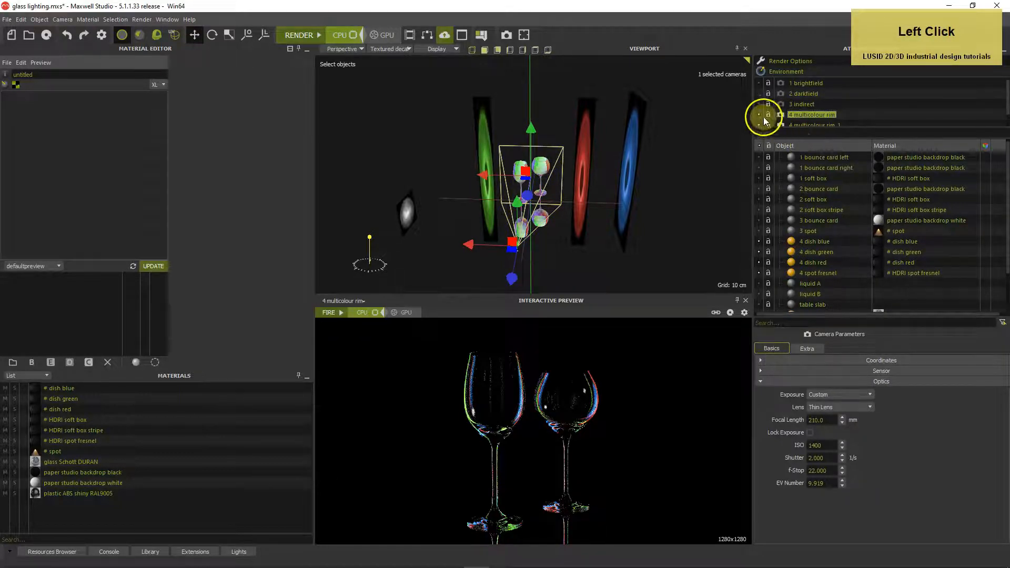
pyautogui.scroll(-1, 790, 116)
pyautogui.click(790, 115)
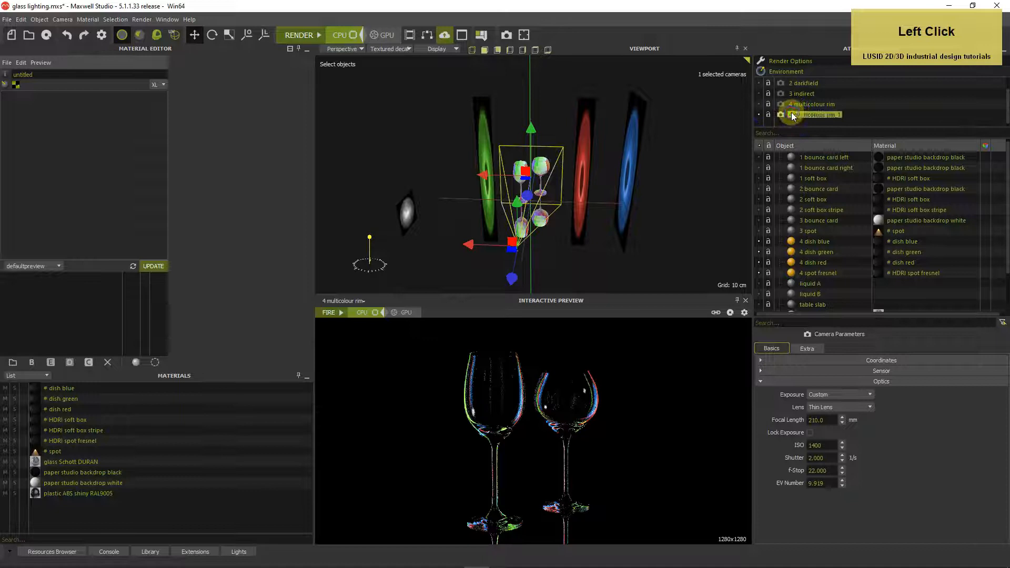
pyautogui.rightClick(791, 114)
pyautogui.click(810, 138)
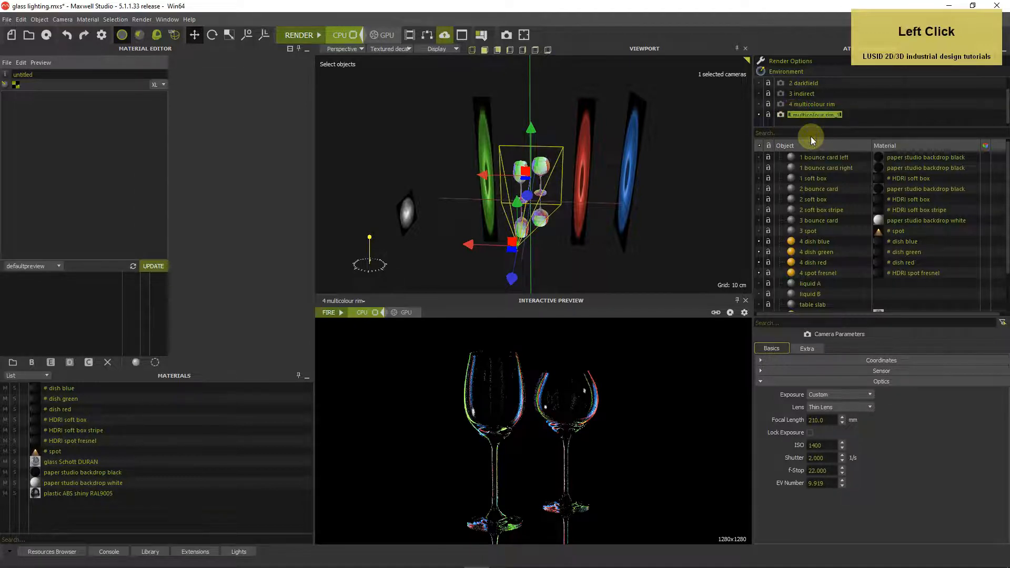
pyautogui.write('5 liquid on dark bac')
pyautogui.write('kground')
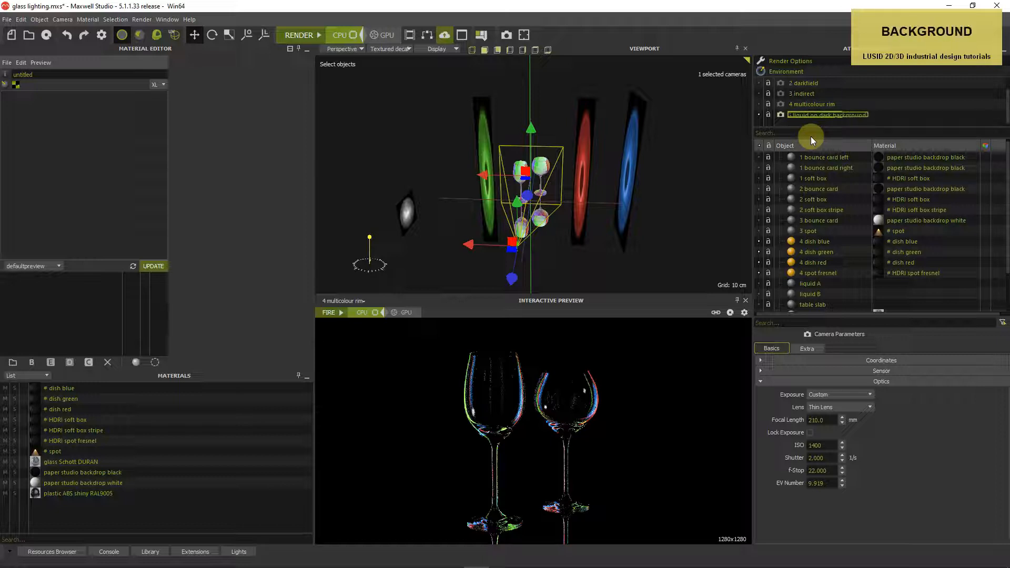
pyautogui.press('Return')
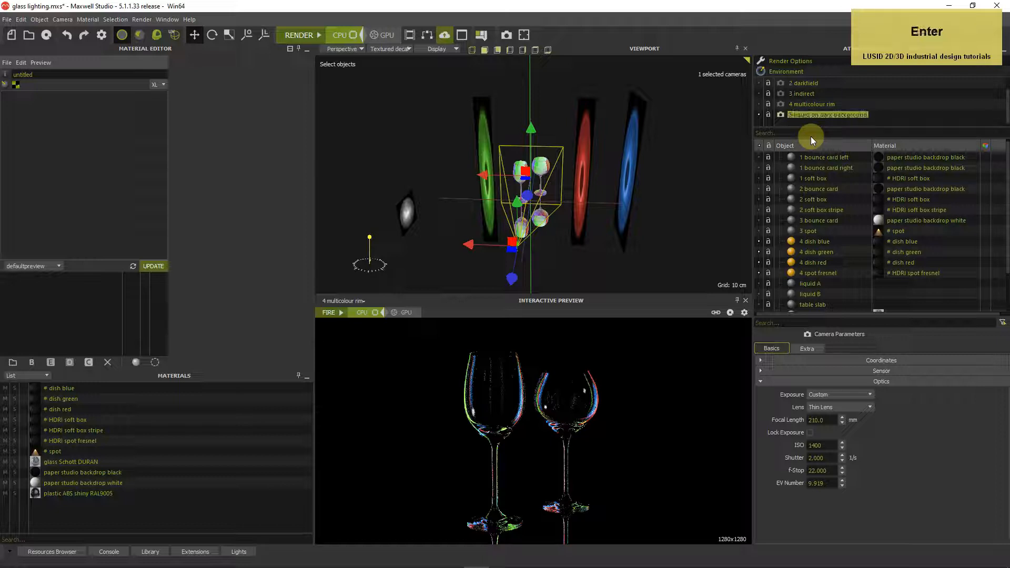
# - Set the 5 liquid on dark background camera's f-stop to 32 and its shutter to 0.1
pyautogui.click(818, 470)
pyautogui.write('11')
pyautogui.press('Return')
pyautogui.click(820, 458)
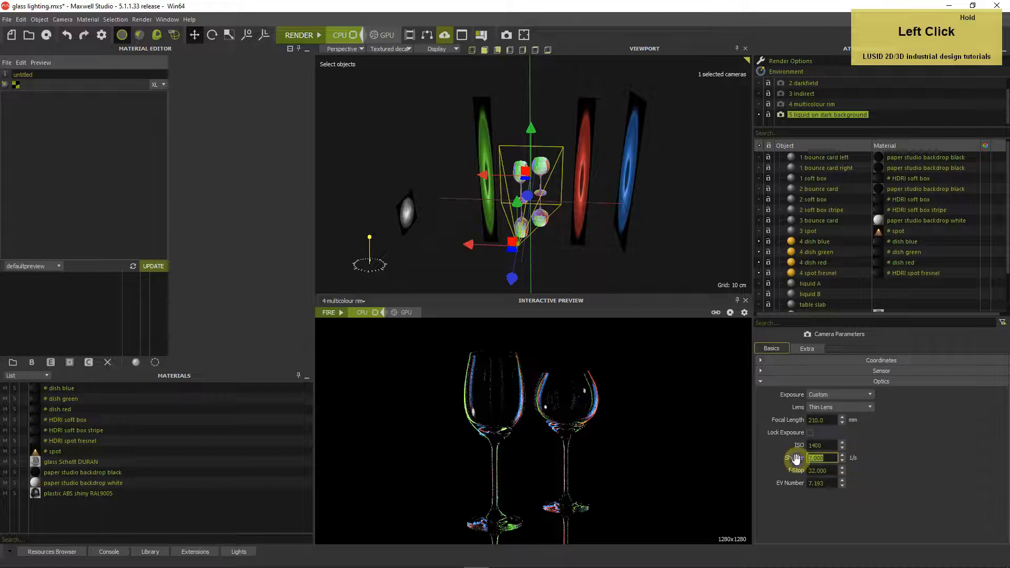
pyautogui.write('0')
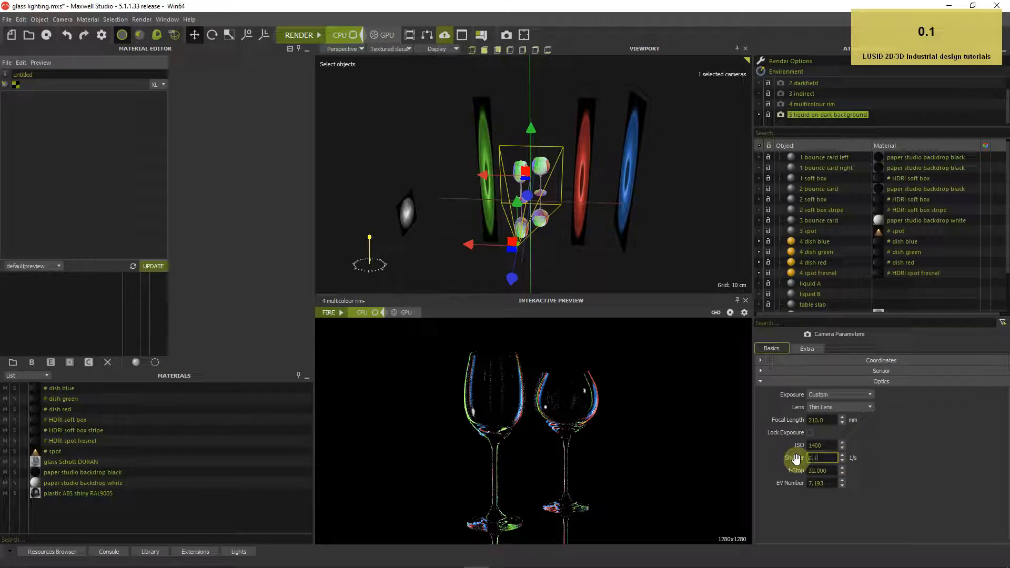
pyautogui.write('.1')
pyautogui.press('Return')
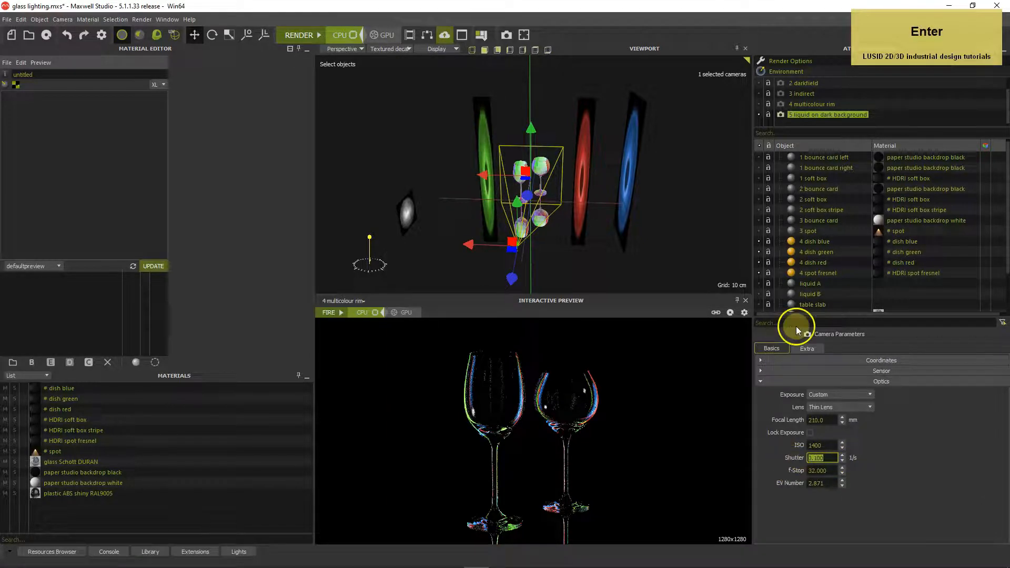
# - Hide the 4 dish blue, 4 dish green, 4 dish red and 4 spot fresnel objects
pyautogui.click(759, 241)
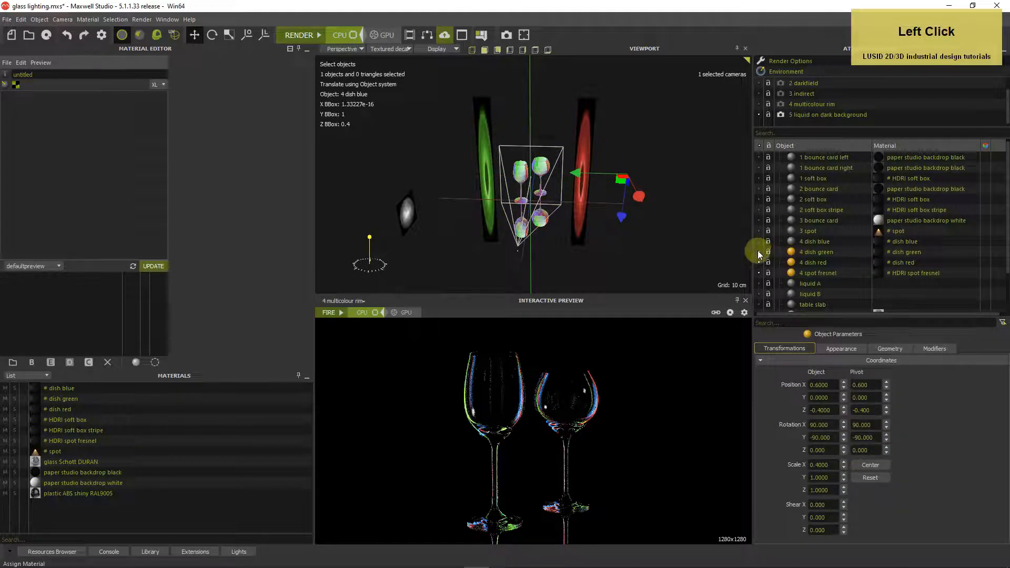
pyautogui.click(758, 252)
pyautogui.click(758, 261)
pyautogui.click(758, 271)
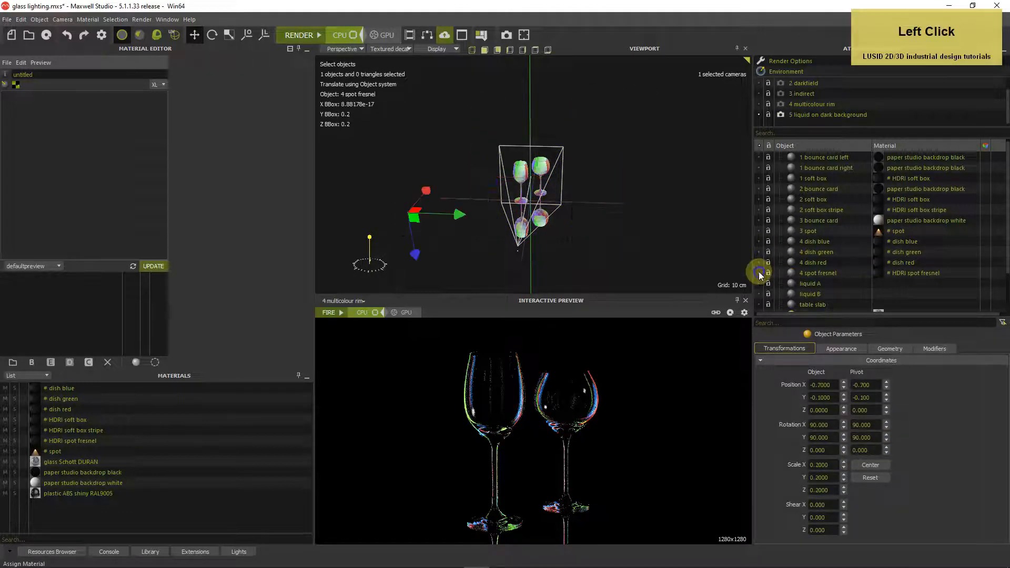
# - Hide wine glass A reflected and wine glass B reflected, and show liquid A and liquid B
pyautogui.scroll(-2, 829, 263)
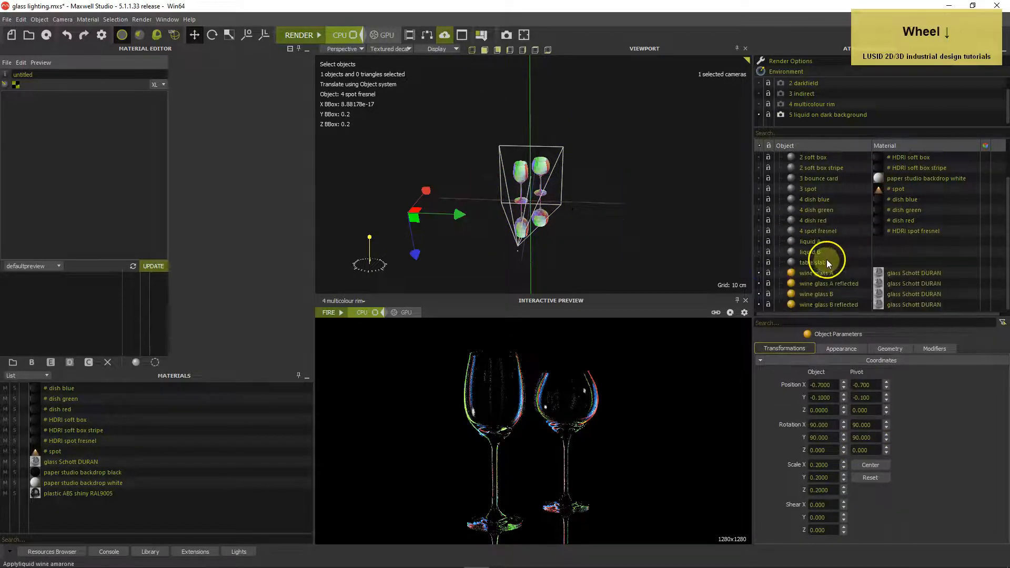
pyautogui.click(759, 283)
pyautogui.click(760, 303)
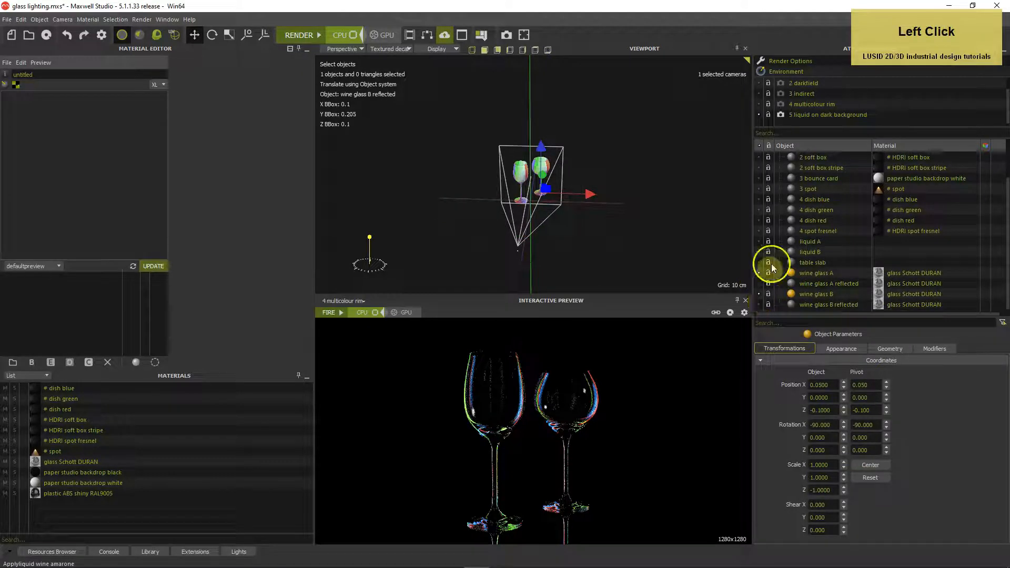
pyautogui.click(759, 241)
pyautogui.click(758, 251)
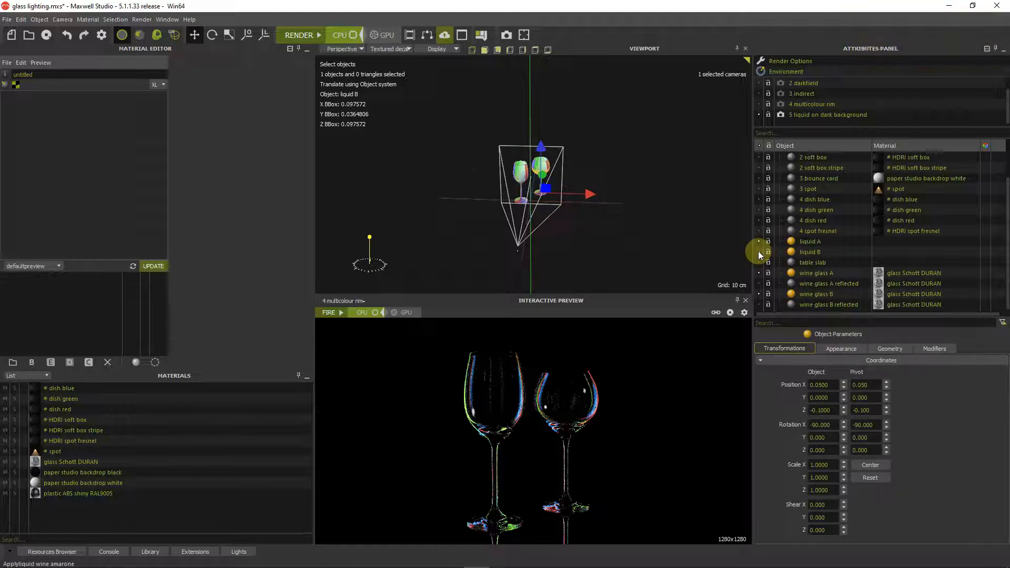
# - Import the liquid wine amarone and liquid wine tempranillo materials from the Verified folder, embedding both in the scene
pyautogui.click(8, 63)
pyautogui.click(15, 83)
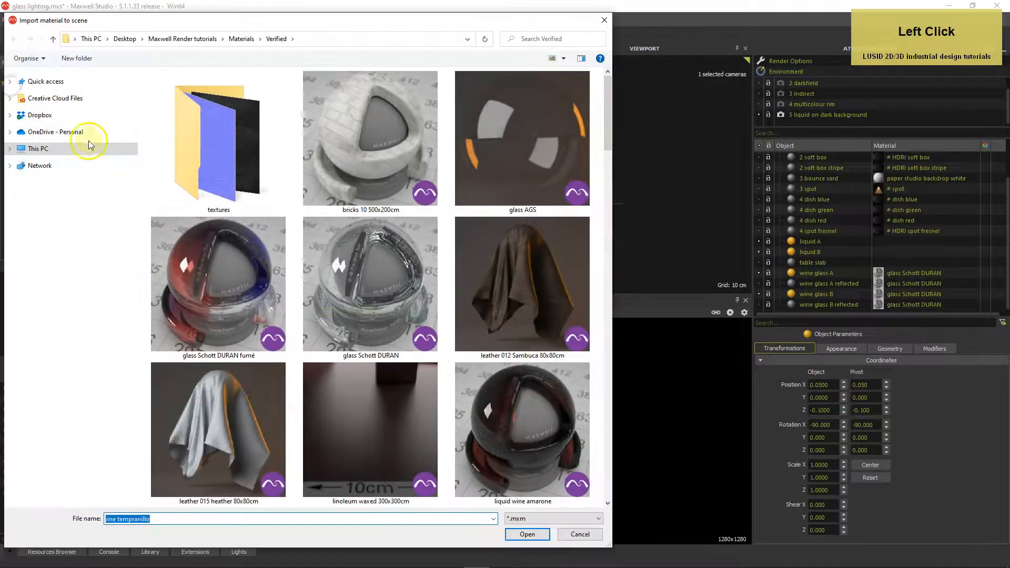
pyautogui.scroll(-2, 324, 262)
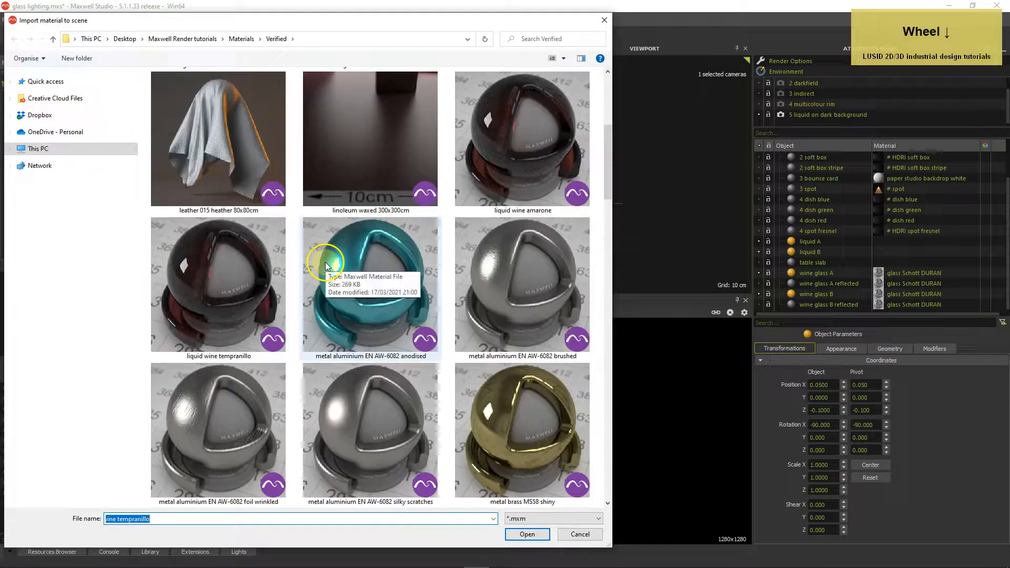
pyautogui.click(514, 134)
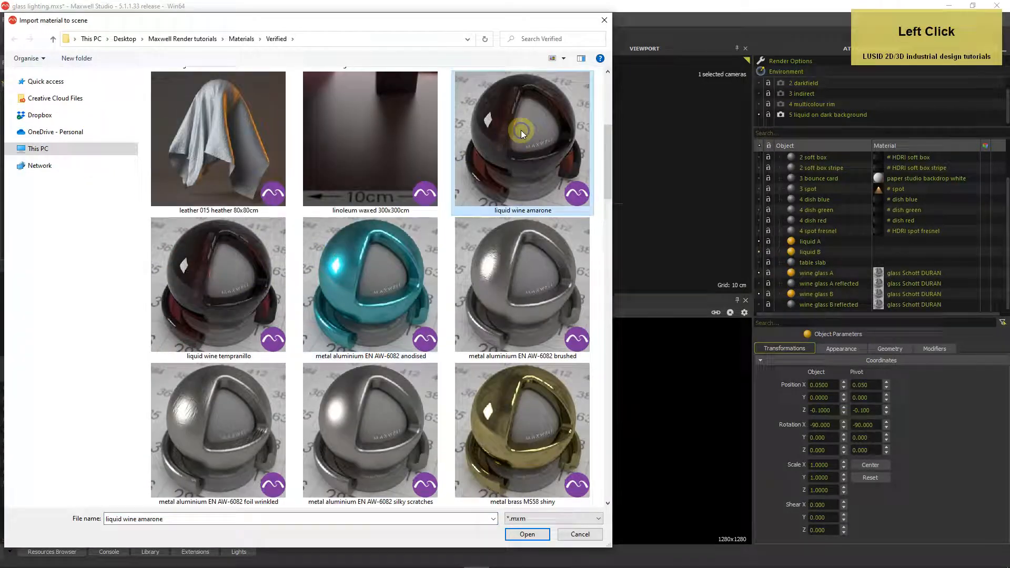
pyautogui.keyDown('ctrl'); pyautogui.click(223, 266); pyautogui.keyUp('ctrl')
pyautogui.click(527, 533)
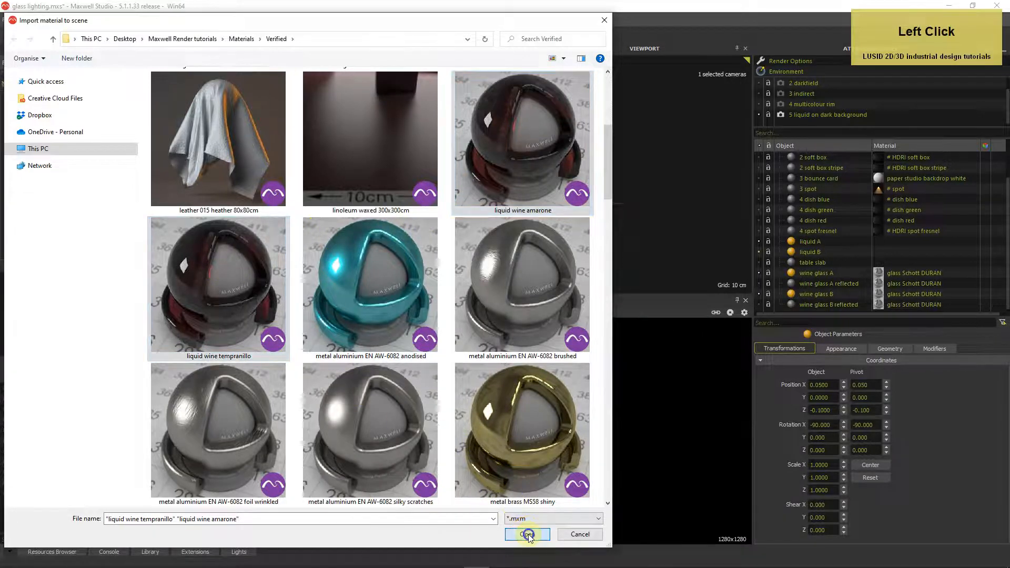
pyautogui.click(462, 296)
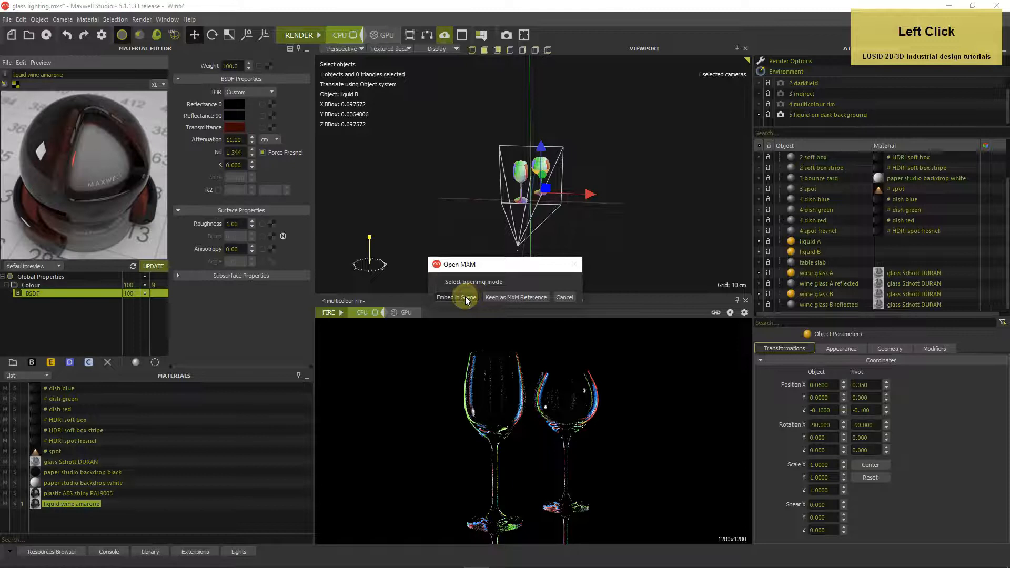
pyautogui.click(465, 298)
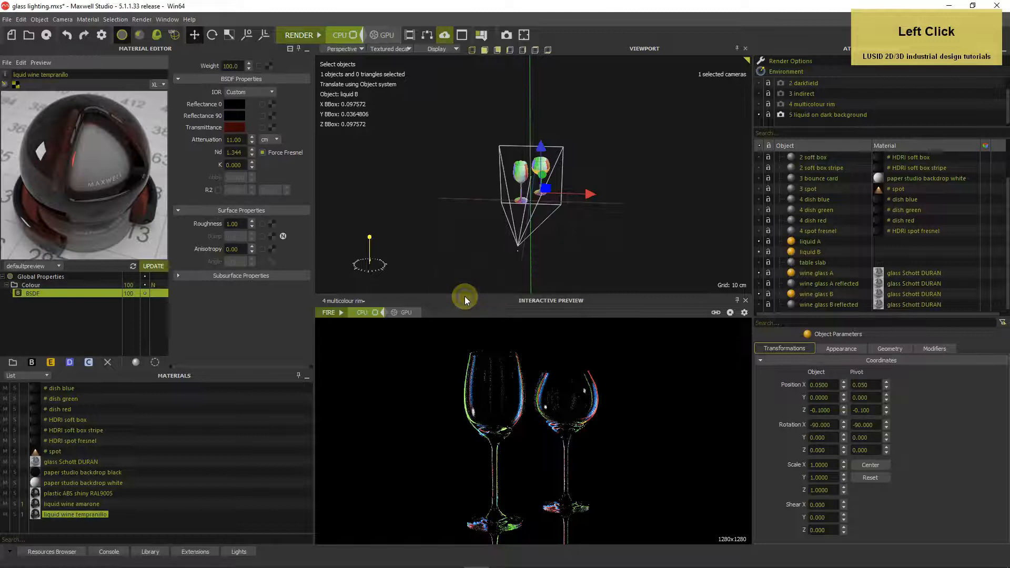
# - Assign liquid wine amarone to liquid B and liquid wine tempranillo to liquid A, and show the tempranillo material's global properties
pyautogui.click(37, 503)
pyautogui.moveTo(37, 505); pyautogui.dragTo(795, 252)
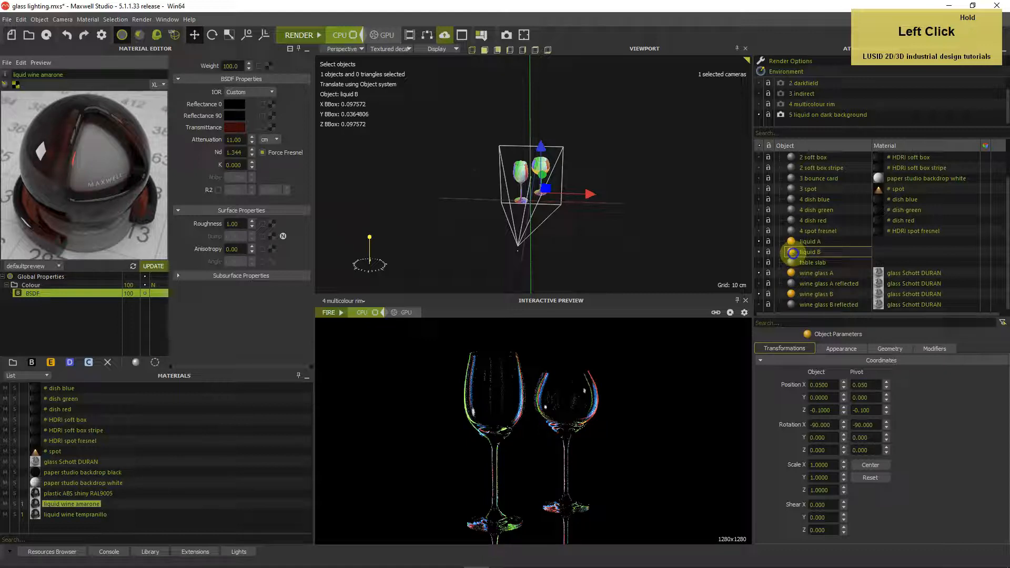
pyautogui.moveTo(36, 513); pyautogui.dragTo(793, 241)
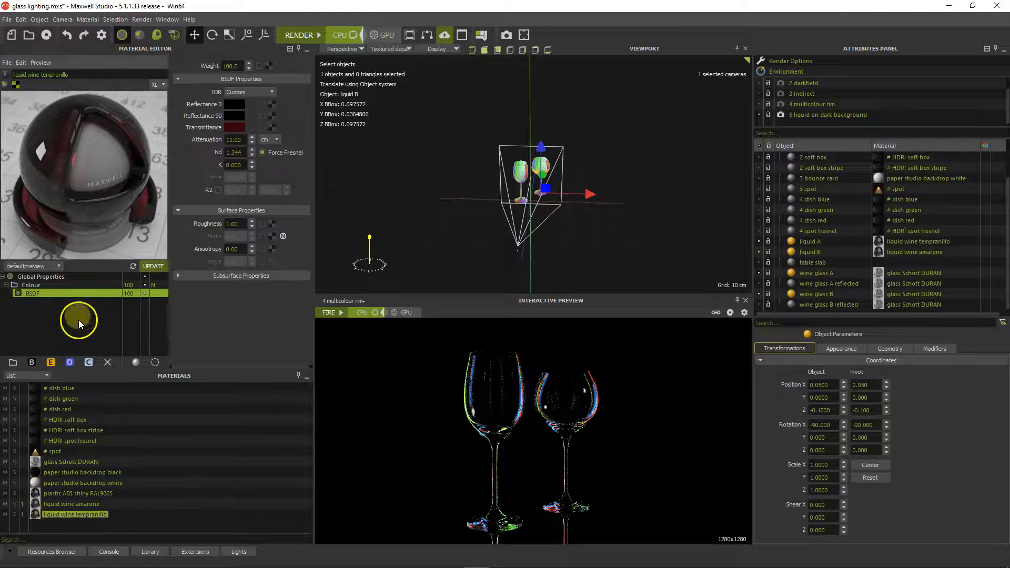
pyautogui.click(77, 277)
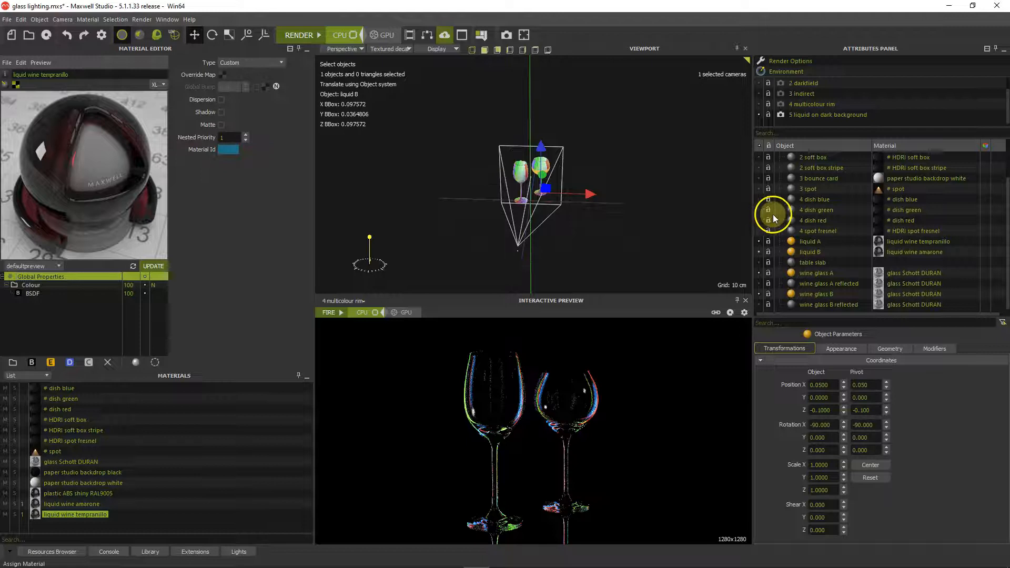
# - Clone the 2 soft box stripe object and unhide the clone
pyautogui.scroll(2, 773, 219)
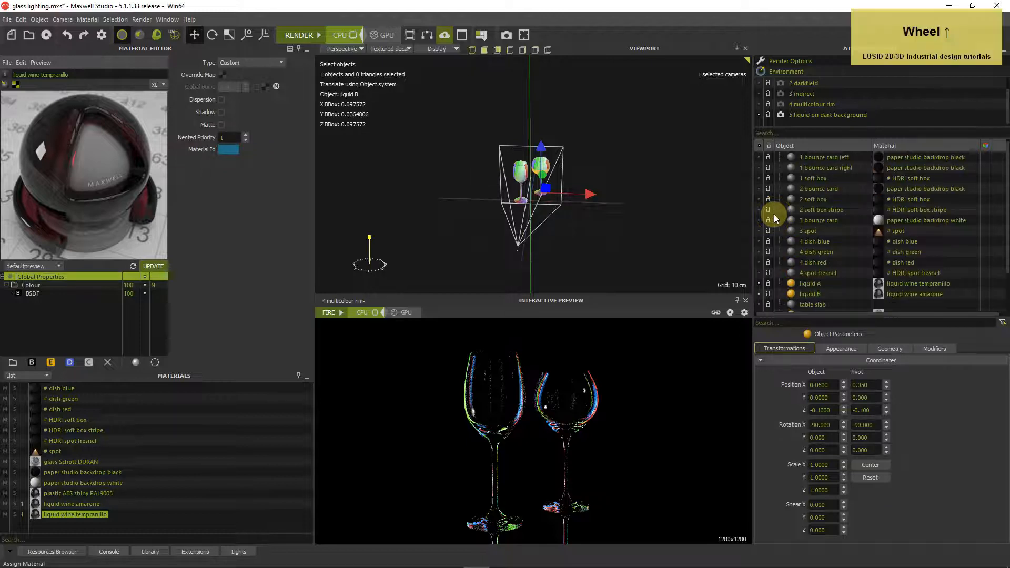
pyautogui.rightClick(791, 211)
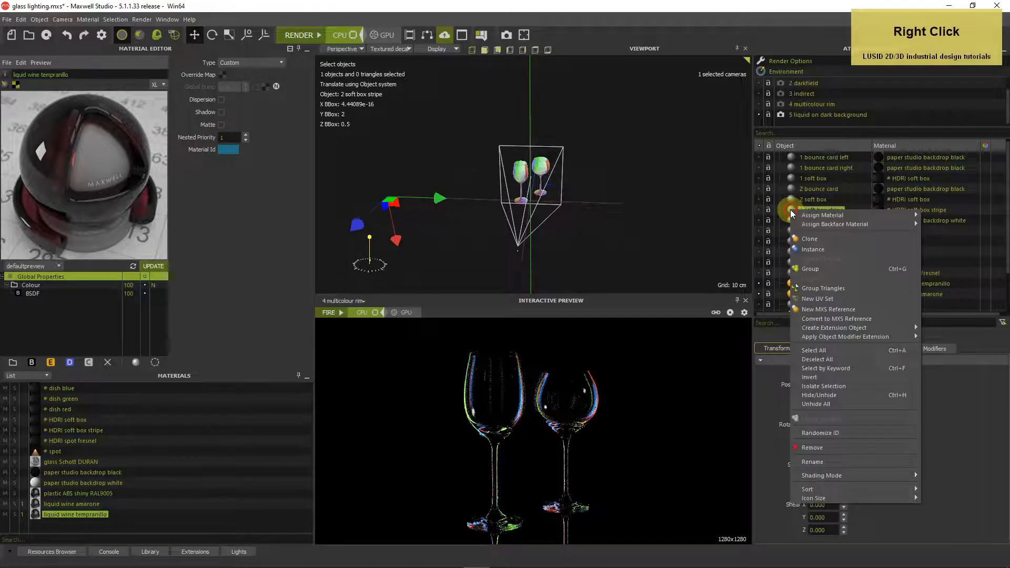
pyautogui.click(804, 239)
pyautogui.scroll(-2, 804, 239)
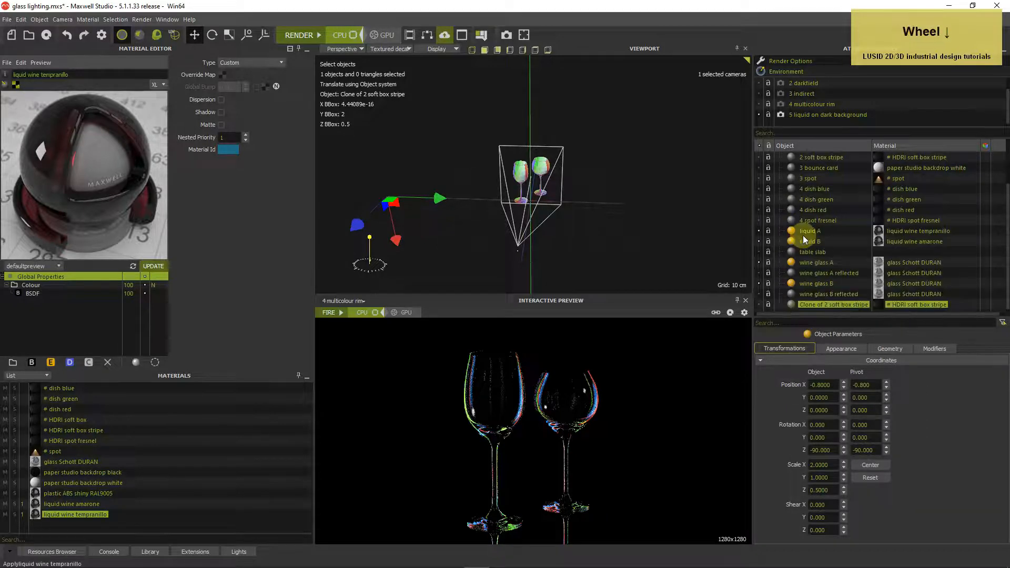
pyautogui.click(758, 304)
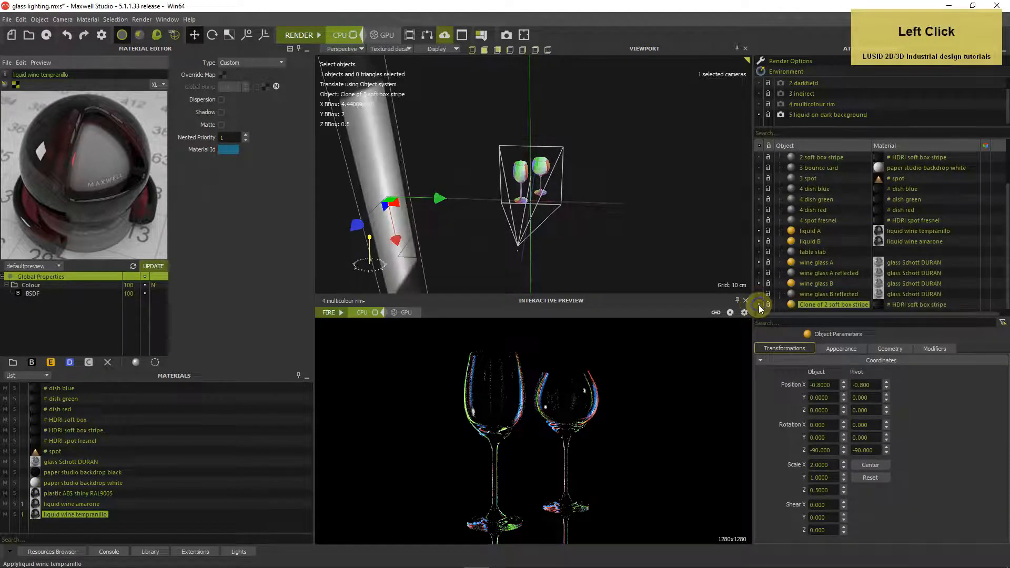
# - Rename the cloned soft box stripe object as 5 soft box gradient
pyautogui.doubleClick(813, 305)
pyautogui.write('5')
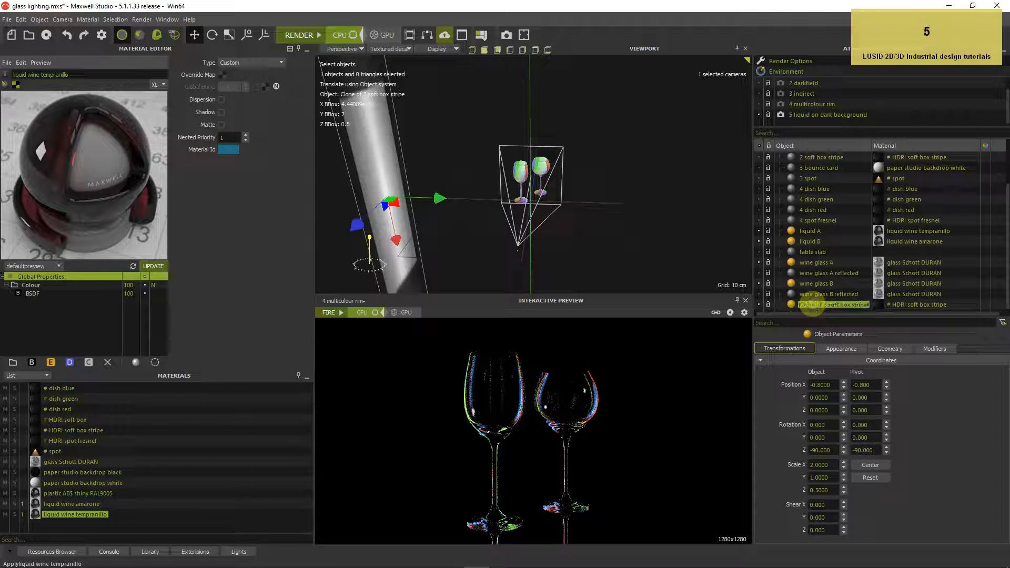
pyautogui.write(' soft box')
pyautogui.write(' gradi')
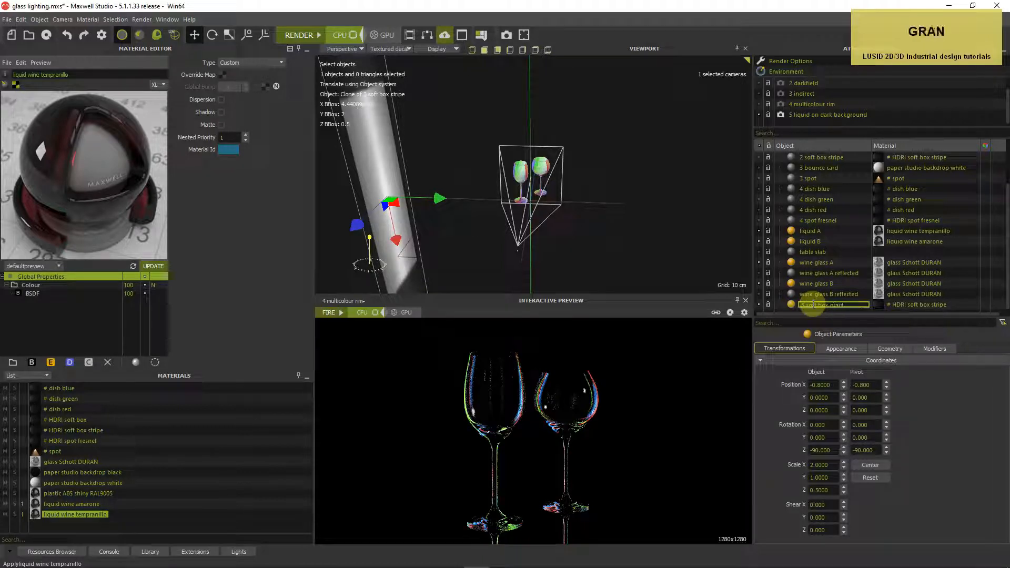
pyautogui.scroll(-1, 813, 305)
pyautogui.write('end')
pyautogui.press('Return')
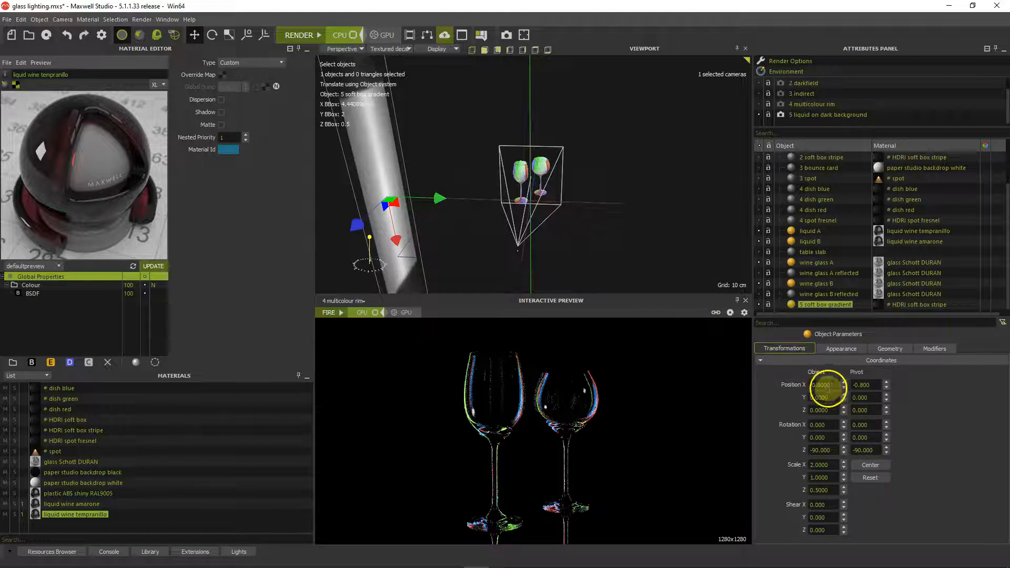
# - Set the 5 soft box gradient object's position to X 0.6, Y 0.4 and Z -0.3
pyautogui.click(823, 385)
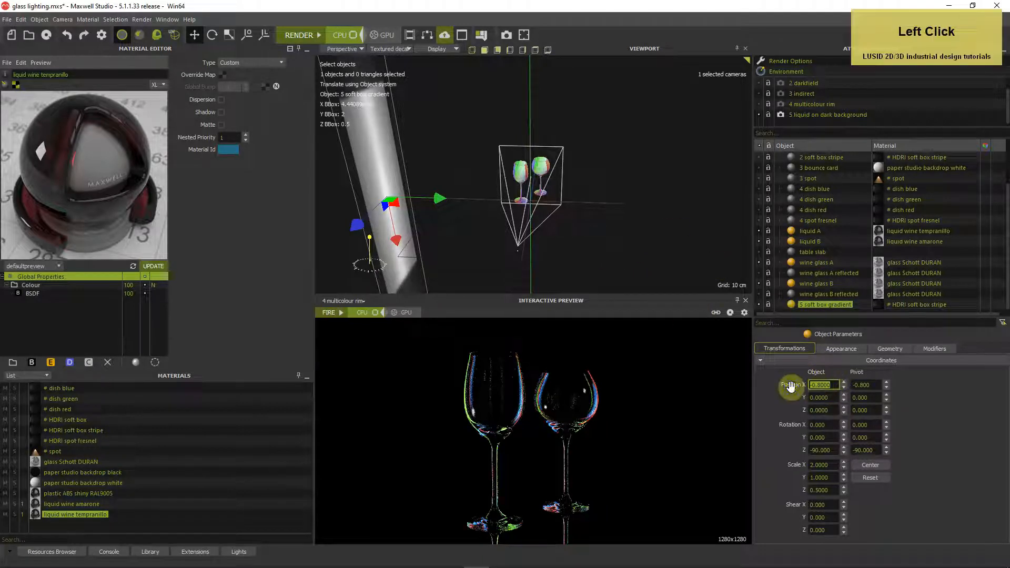
pyautogui.write('0')
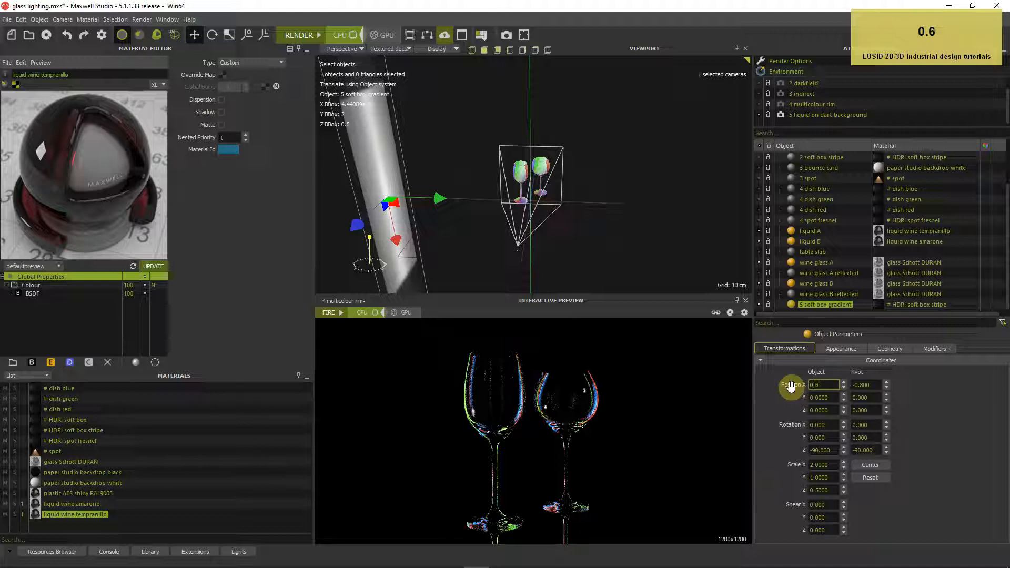
pyautogui.write('.6')
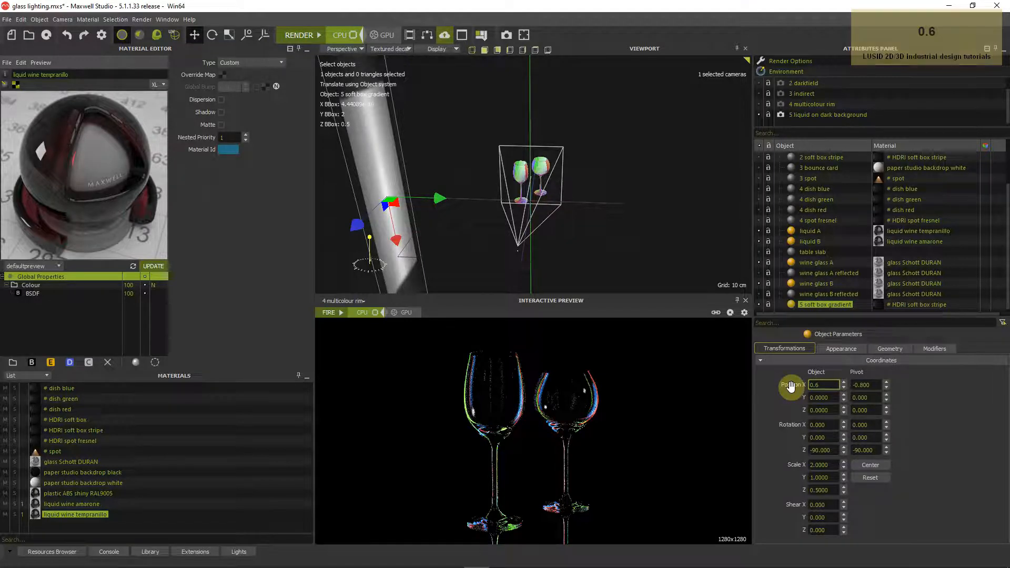
pyautogui.press('Return')
pyautogui.click(823, 397)
pyautogui.write('0.4')
pyautogui.press('Return')
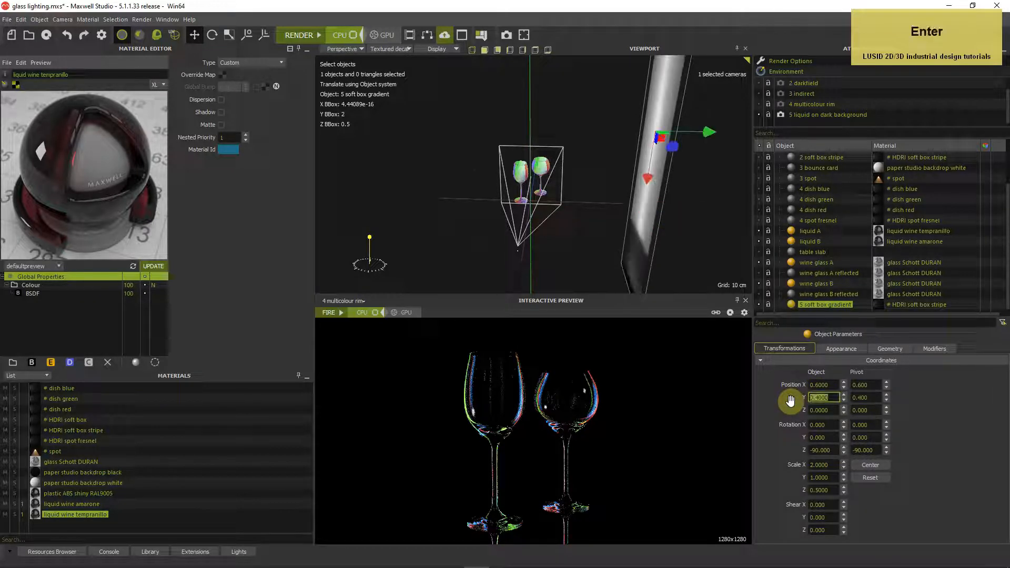
pyautogui.click(824, 409)
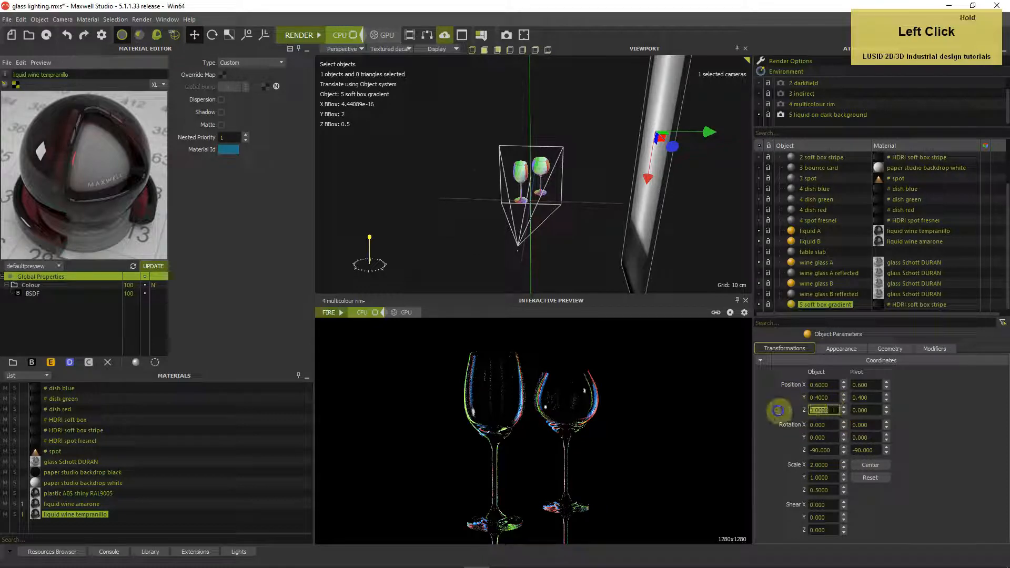
pyautogui.write('-0.3')
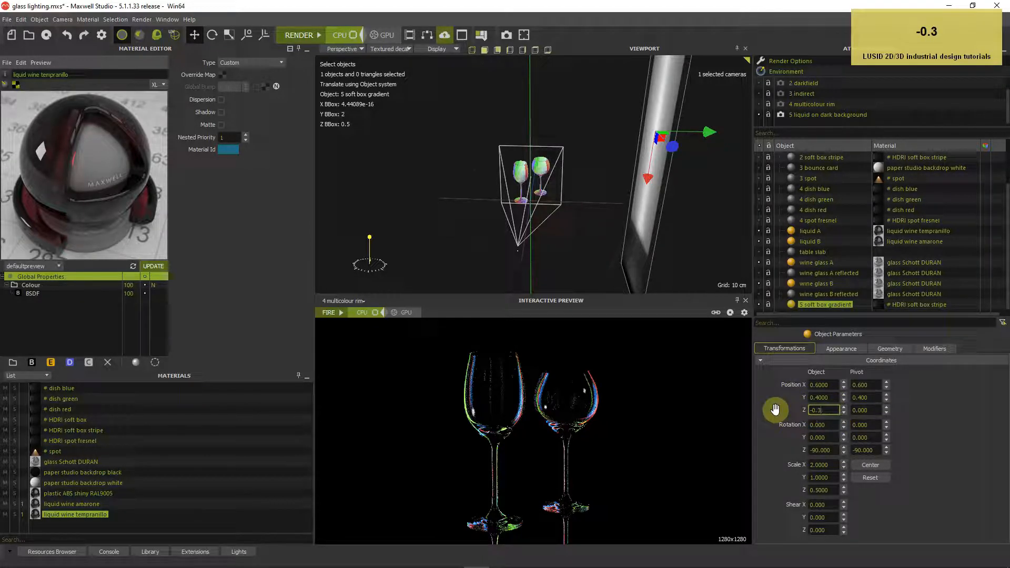
pyautogui.press('Return')
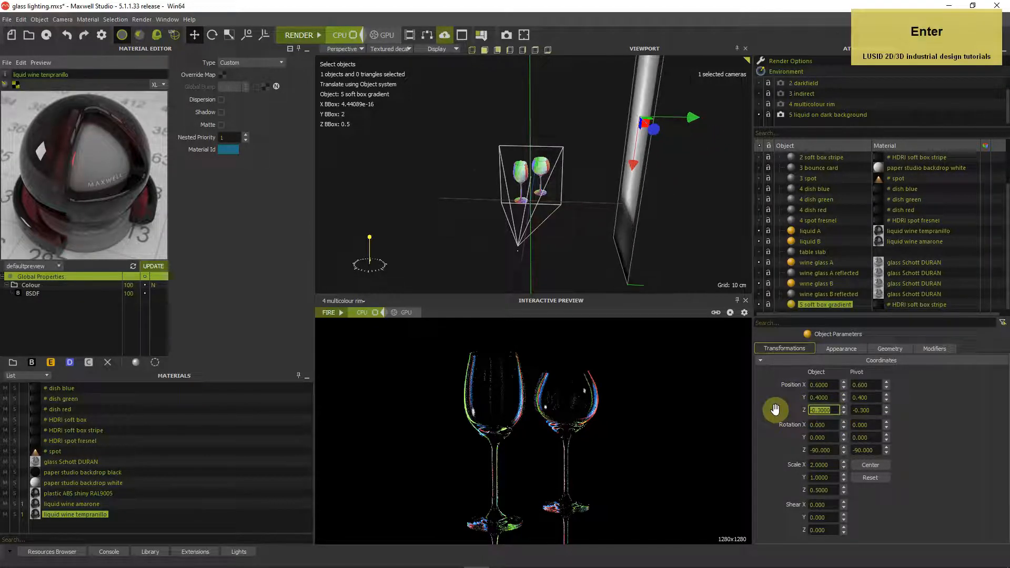
# - Set the 5 soft box gradient object's Z rotation to 90 and its Z scale to 1
pyautogui.click(825, 450)
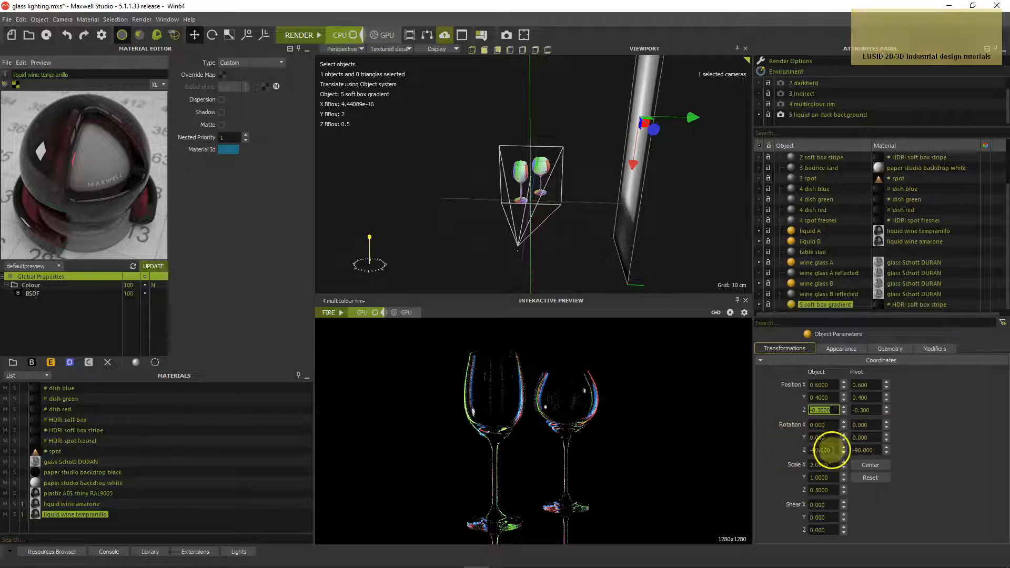
pyautogui.write('90')
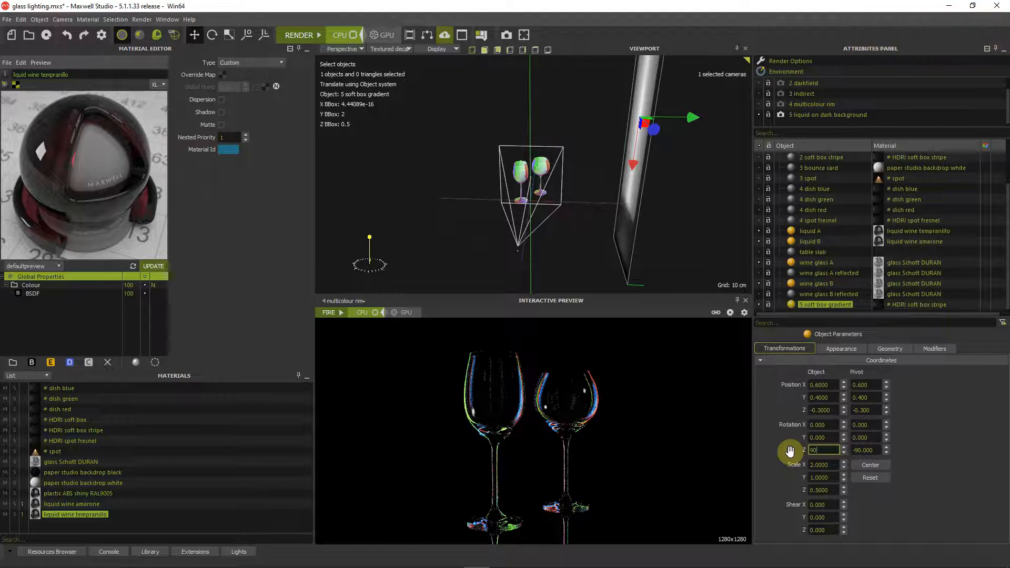
pyautogui.press('Return')
pyautogui.moveTo(832, 490); pyautogui.dragTo(802, 492)
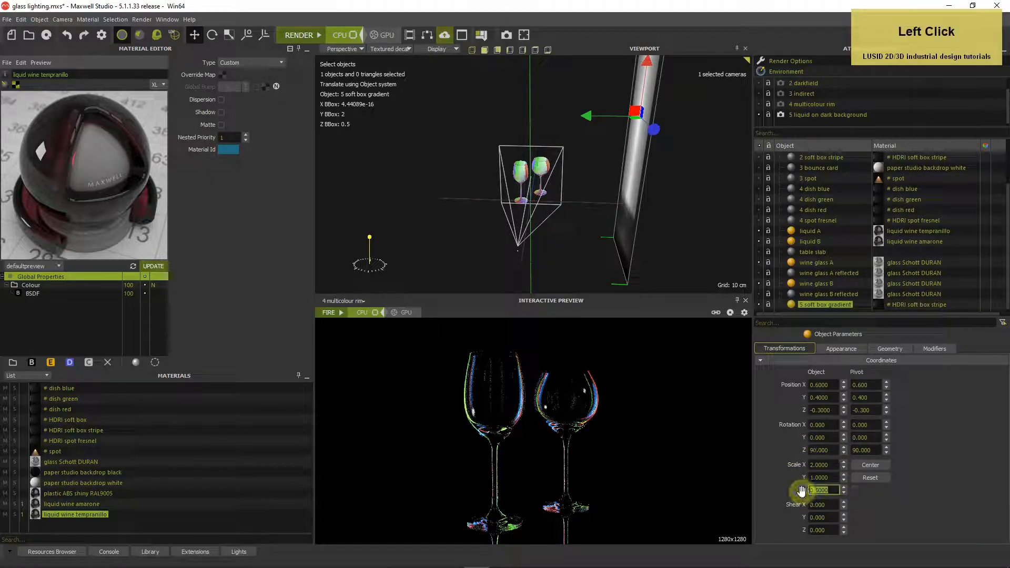
pyautogui.write('1')
pyautogui.press('Return')
pyautogui.keyDown('alt'); pyautogui.moveTo(544, 192); pyautogui.dragTo(617, 180); pyautogui.keyUp('alt')
pyautogui.keyDown('alt'); pyautogui.moveTo(617, 181); pyautogui.dragTo(621, 206, button='middle'); pyautogui.keyUp('alt')
pyautogui.scroll(-2, 620, 205)
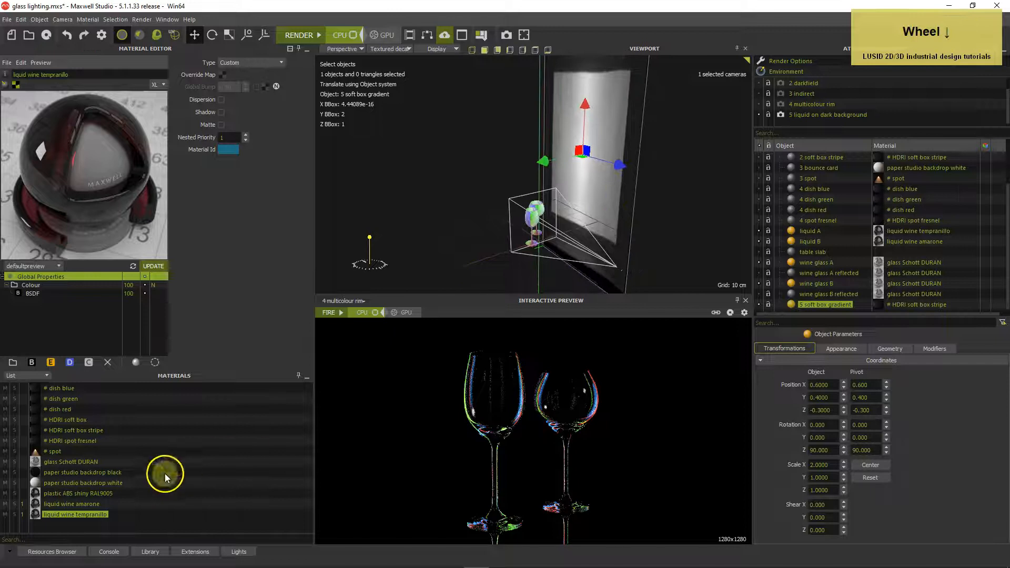
# - Clone the # HDRI spot fresnel material and rename the copy # HDRI soft box gradient
pyautogui.click(81, 439)
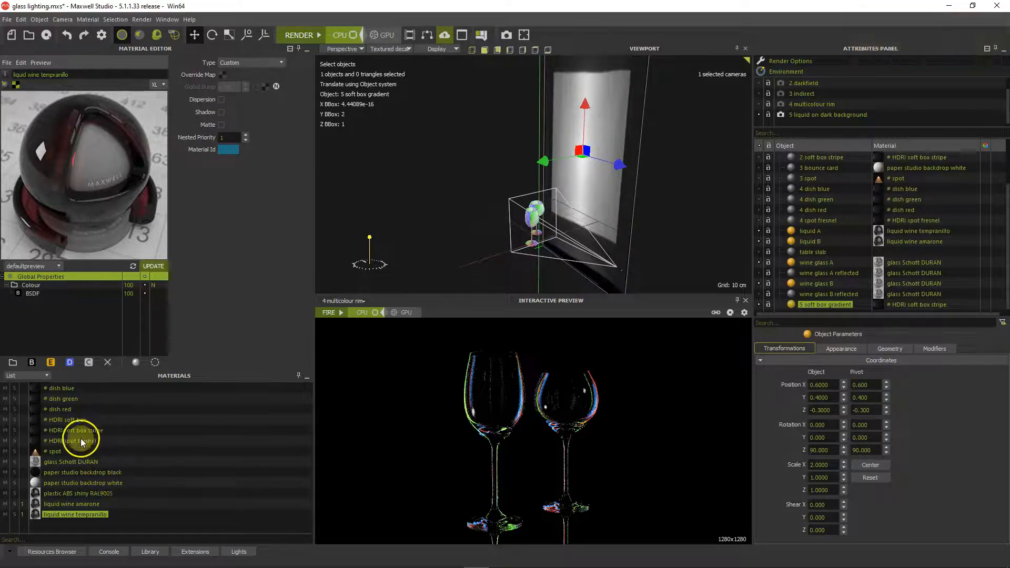
pyautogui.rightClick(39, 441)
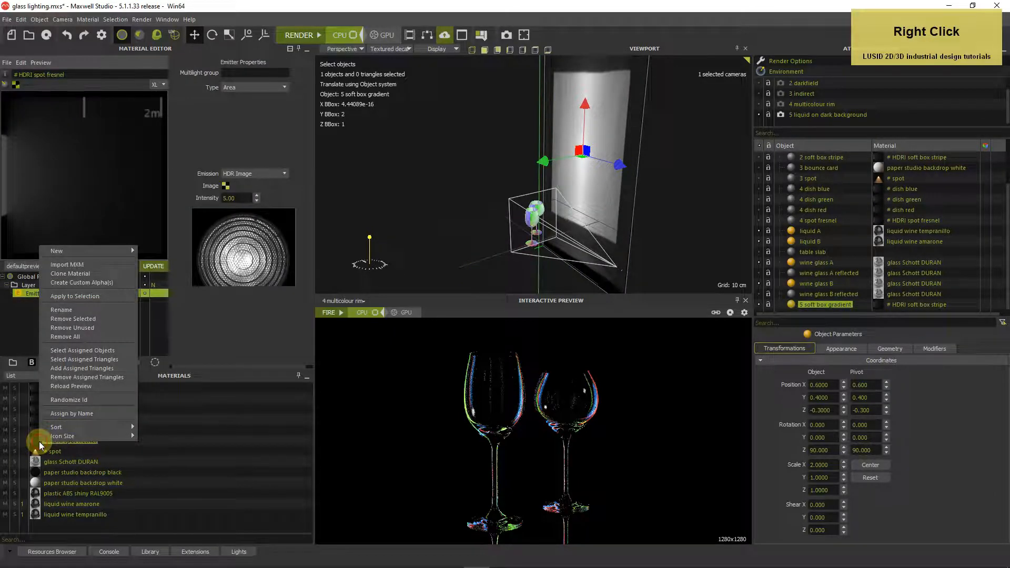
pyautogui.click(73, 274)
pyautogui.scroll(-2, 93, 421)
pyautogui.click(74, 524)
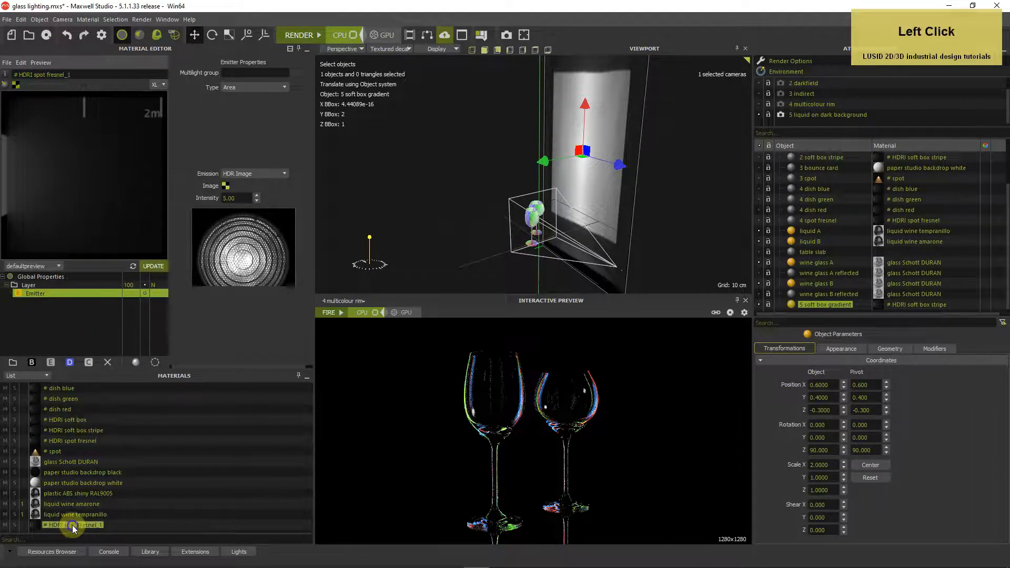
pyautogui.click(100, 72)
pyautogui.moveTo(71, 74); pyautogui.dragTo(39, 83)
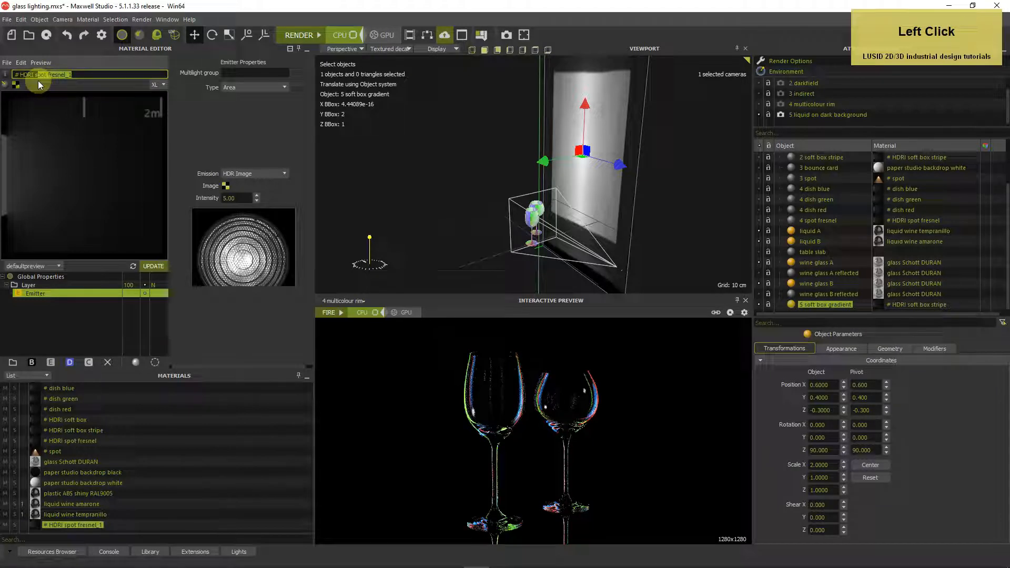
pyautogui.write('soft box gradient')
pyautogui.press('Return')
# - Replace the # HDRI soft box gradient emitter's image with softbox_small_gs_gradient from the softbox_small folder
pyautogui.click(225, 186)
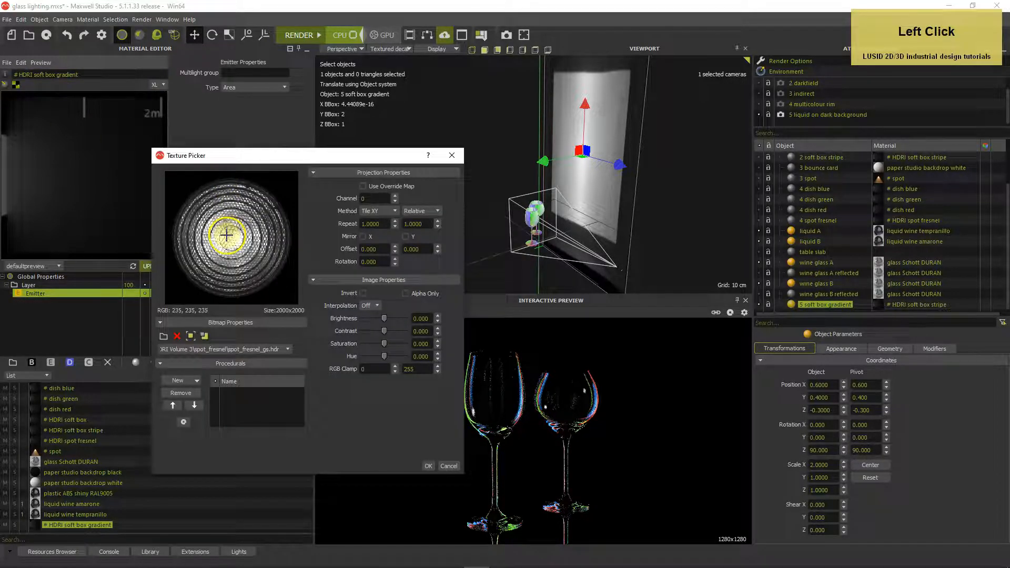
pyautogui.click(164, 337)
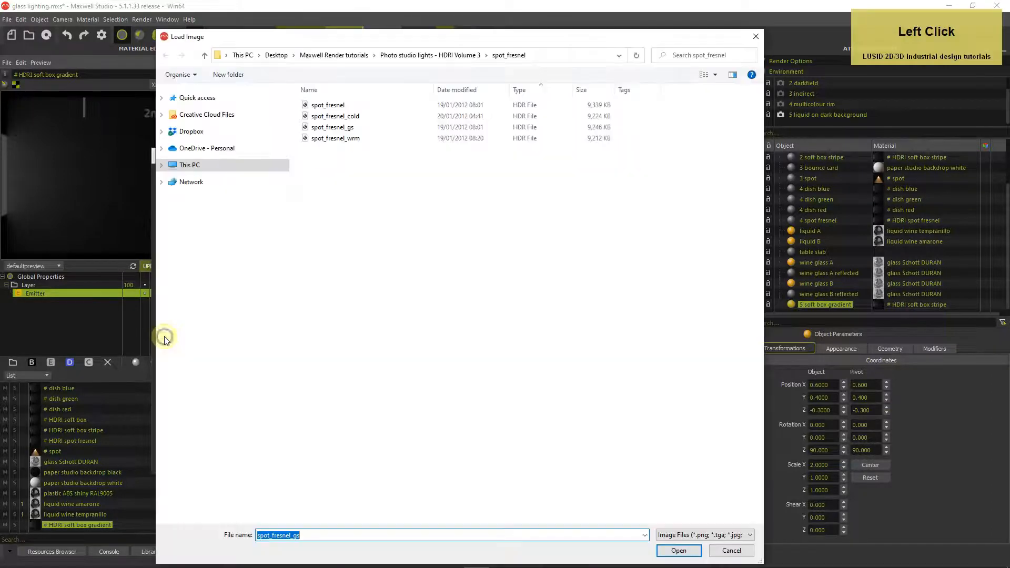
pyautogui.click(435, 53)
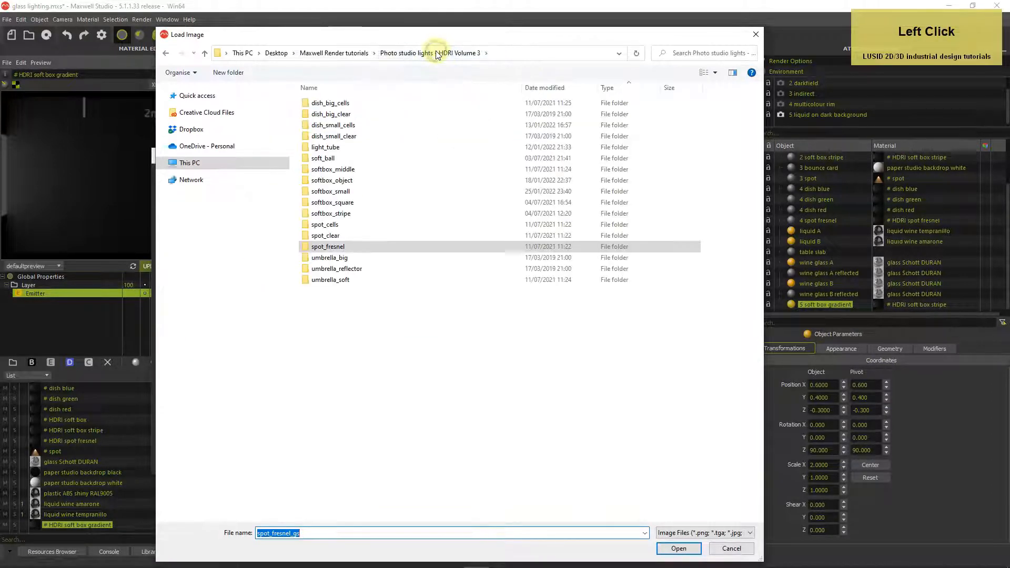
pyautogui.doubleClick(347, 192)
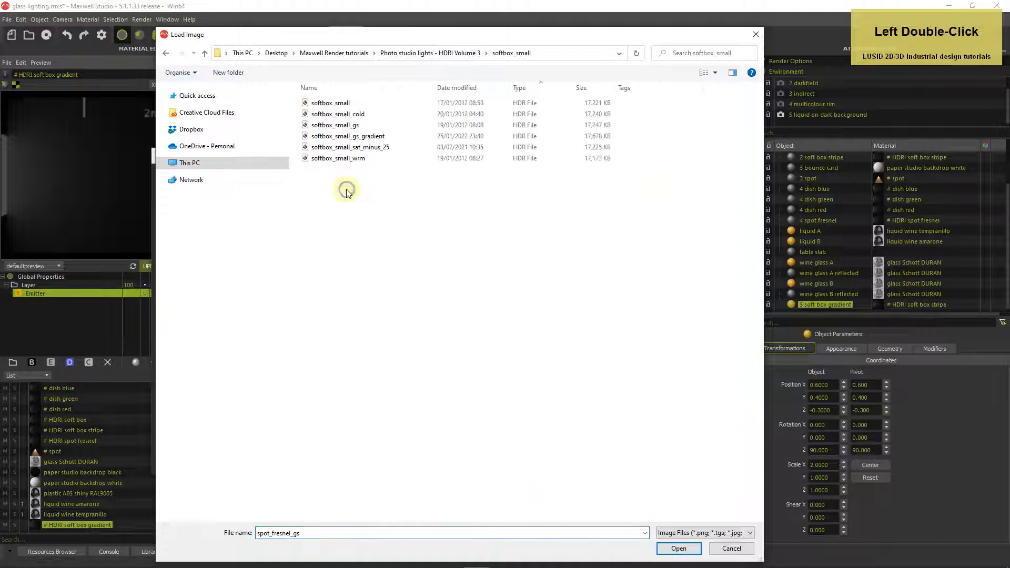
pyautogui.doubleClick(357, 136)
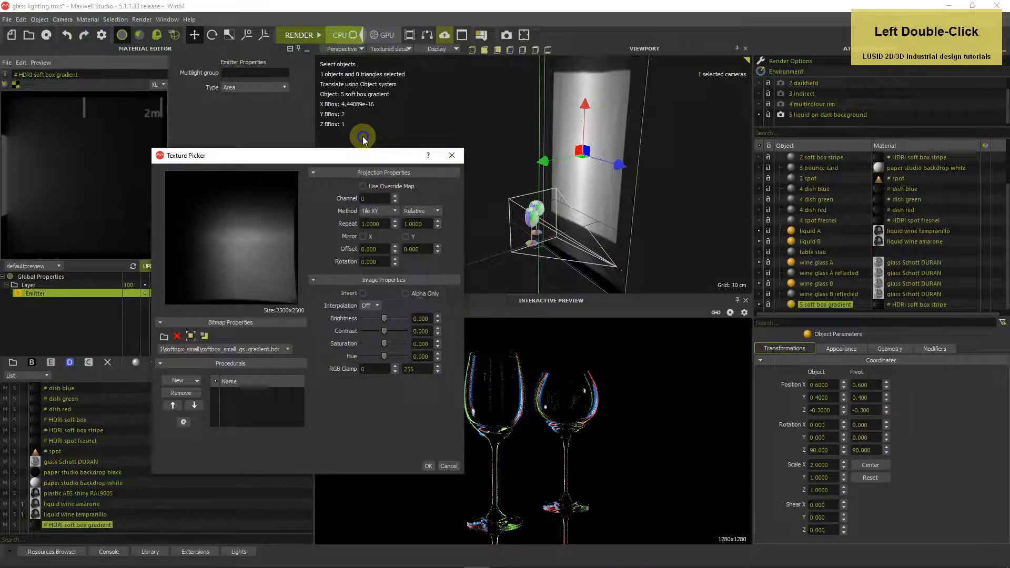
pyautogui.click(429, 466)
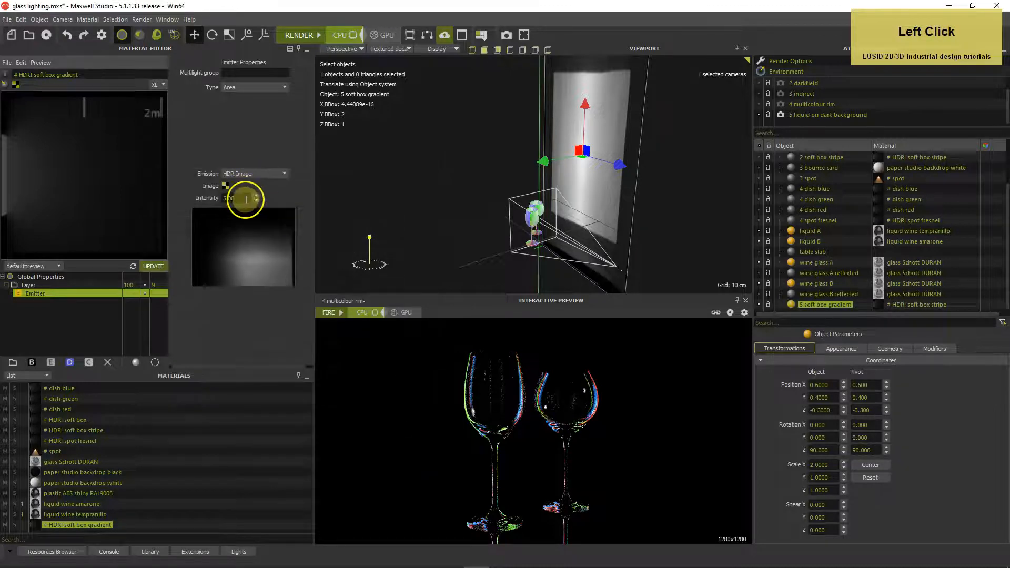
# - Set the # HDRI soft box gradient emitter's intensity to 0.6
pyautogui.moveTo(246, 199); pyautogui.dragTo(208, 204)
pyautogui.write('0')
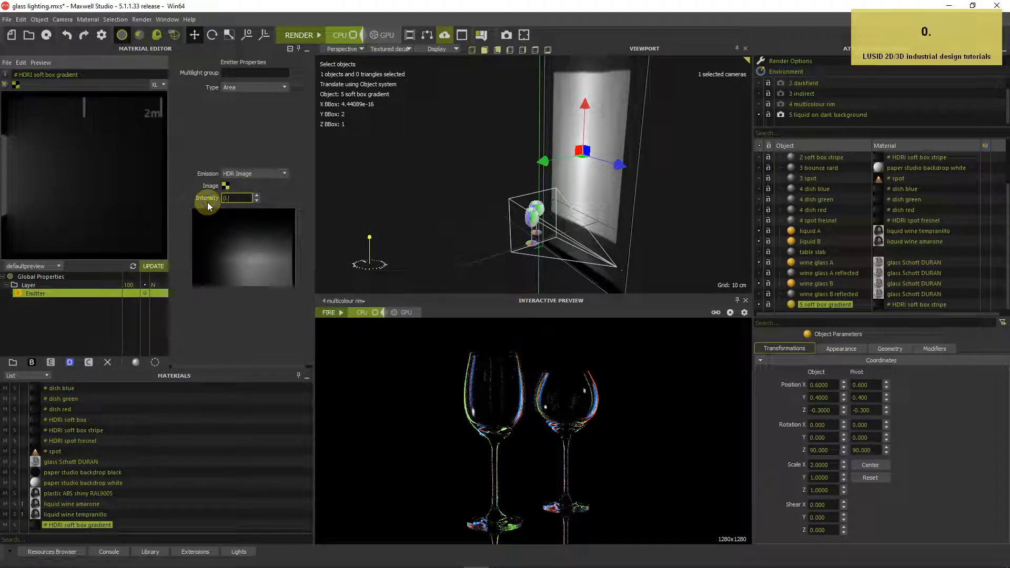
pyautogui.write('.6')
pyautogui.press('Return')
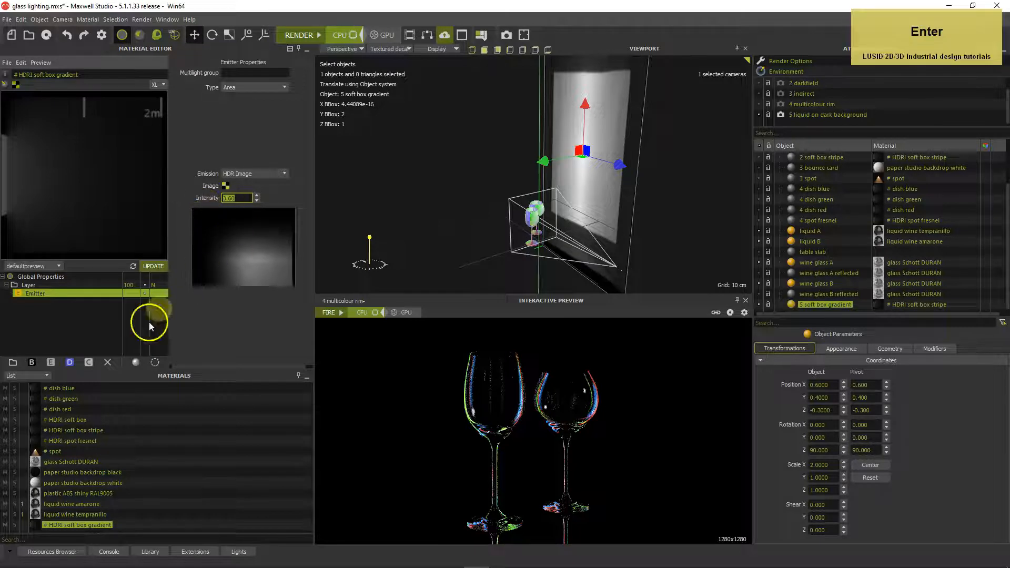
# - Apply the # HDRI soft box gradient material to the 5 soft box gradient object
pyautogui.moveTo(39, 523); pyautogui.dragTo(534, 174)
pyautogui.keyDown('alt'); pyautogui.moveTo(535, 173); pyautogui.dragTo(532, 169, button='middle'); pyautogui.keyUp('alt')
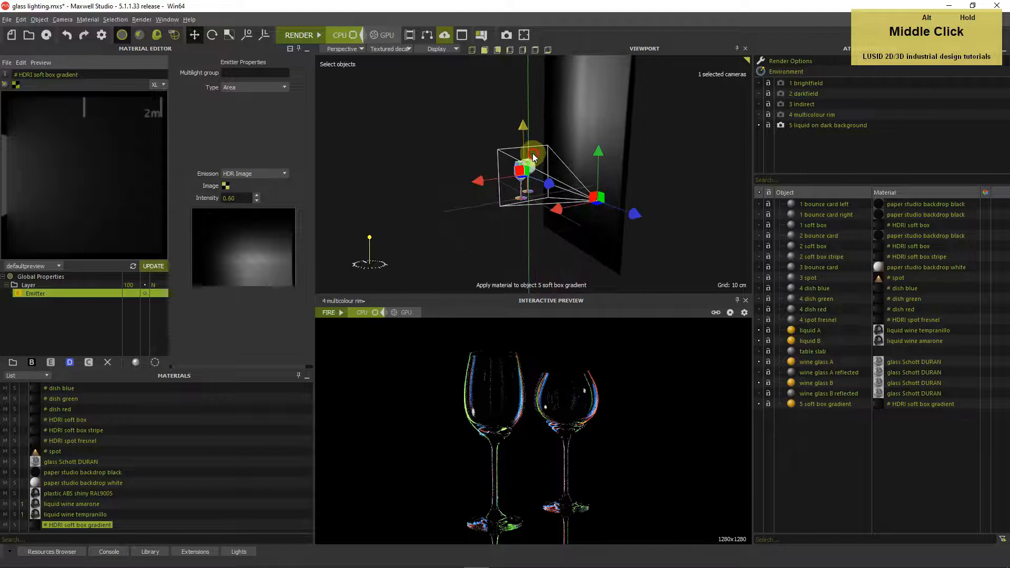
pyautogui.scroll(2, 533, 157)
pyautogui.scroll(2, 533, 156)
pyautogui.click(434, 148)
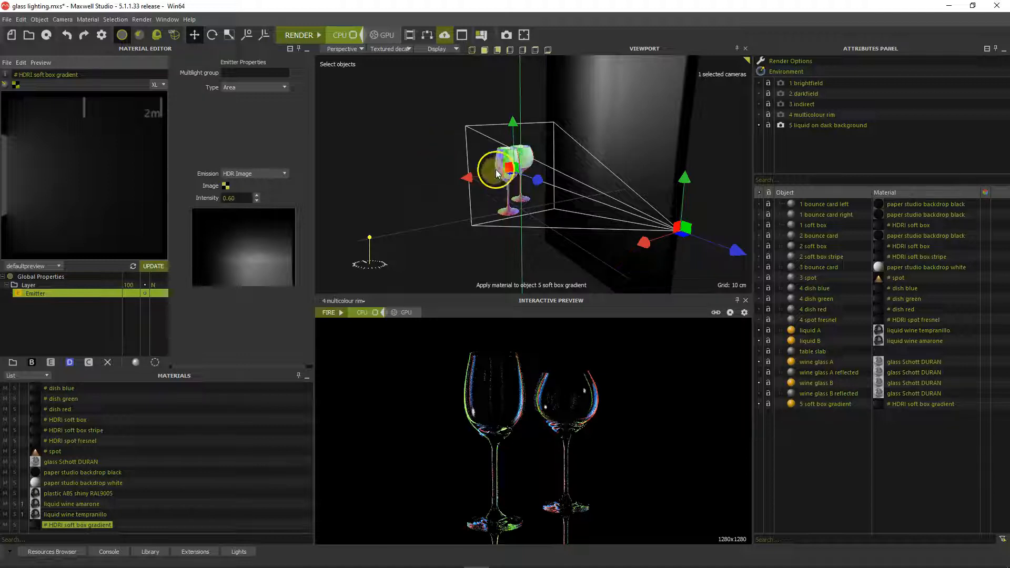
# - Unhide the table slab object and set its Z position to 0
pyautogui.click(759, 351)
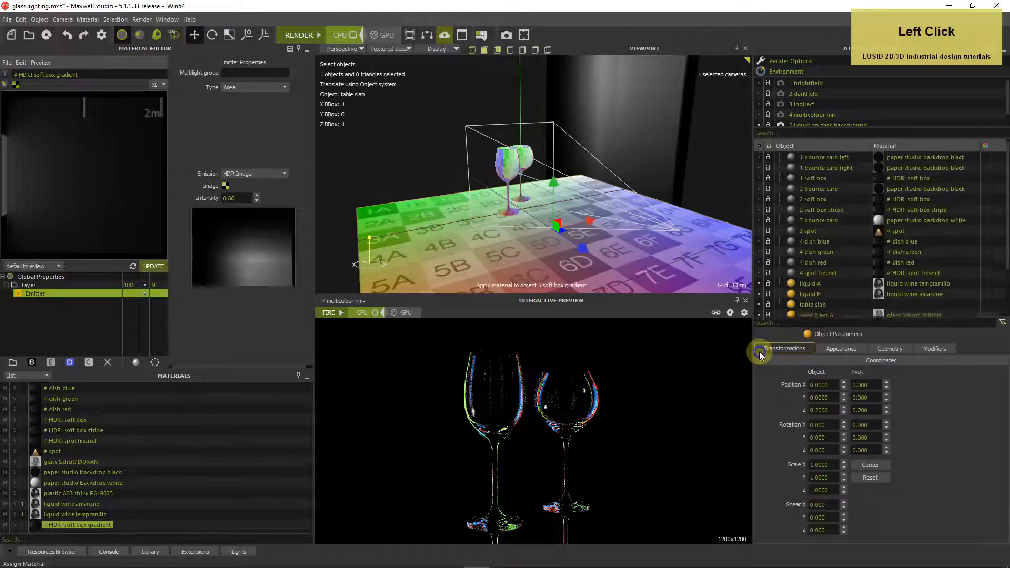
pyautogui.scroll(-2, 791, 298)
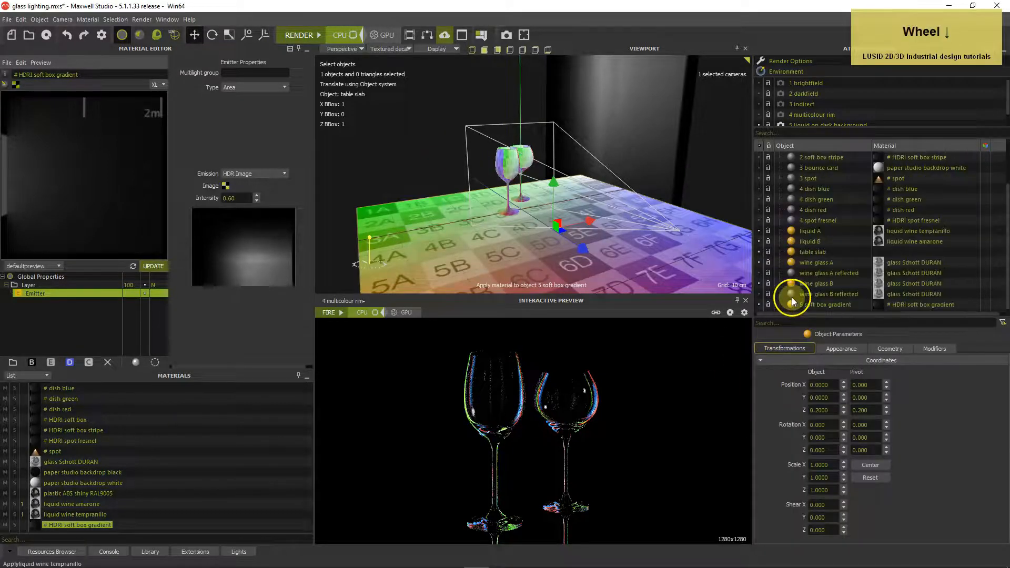
pyautogui.click(794, 250)
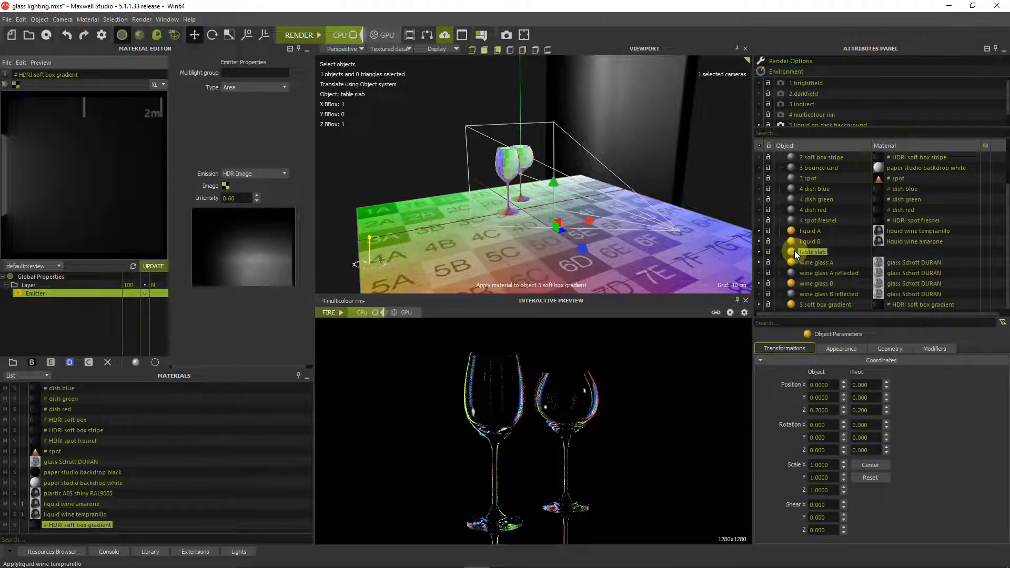
pyautogui.click(823, 410)
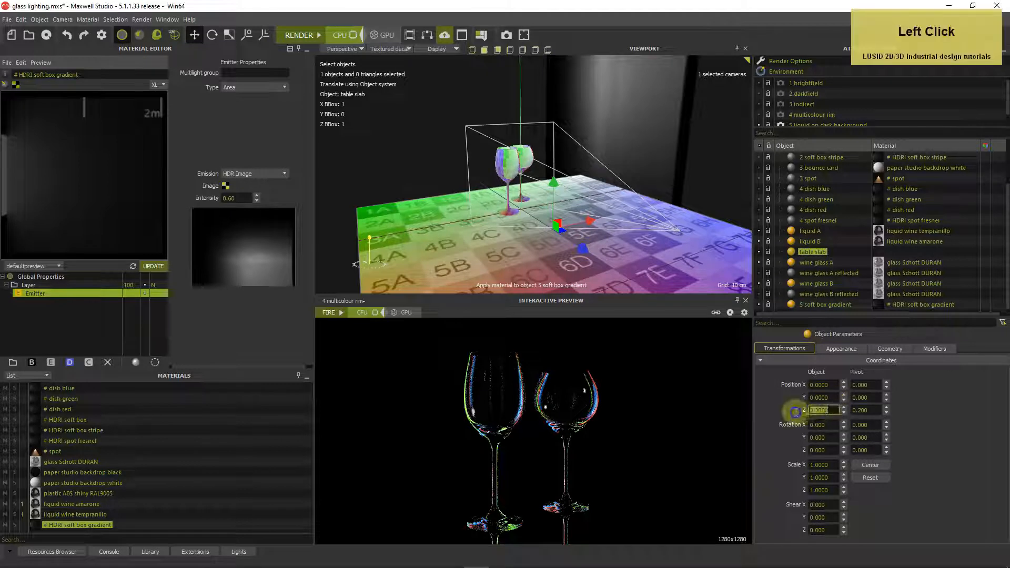
pyautogui.write('0')
pyautogui.press('Return')
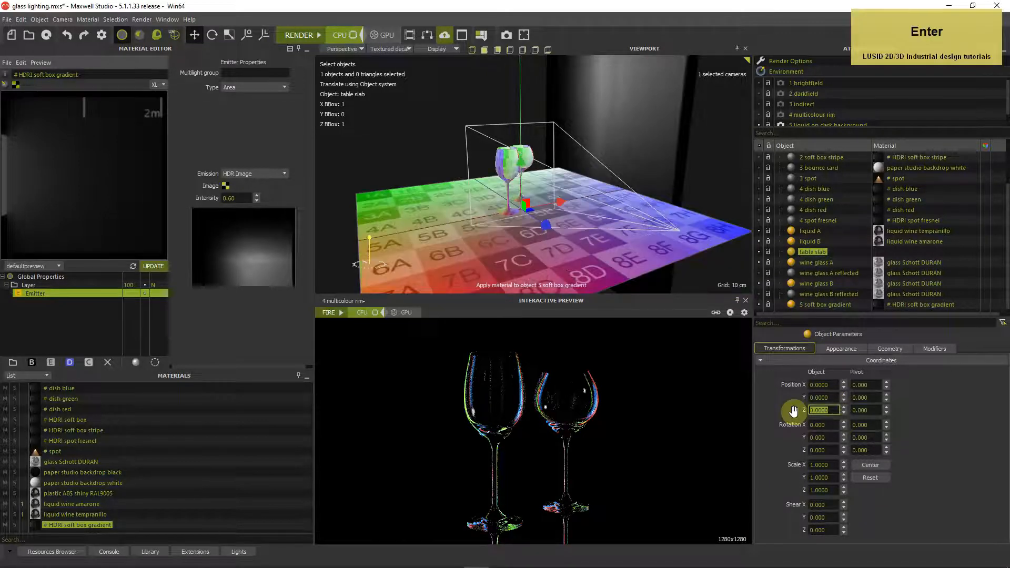
# - Scale the table slab to 0.5 along X and Z
pyautogui.moveTo(823, 465); pyautogui.dragTo(787, 465)
pyautogui.write('.')
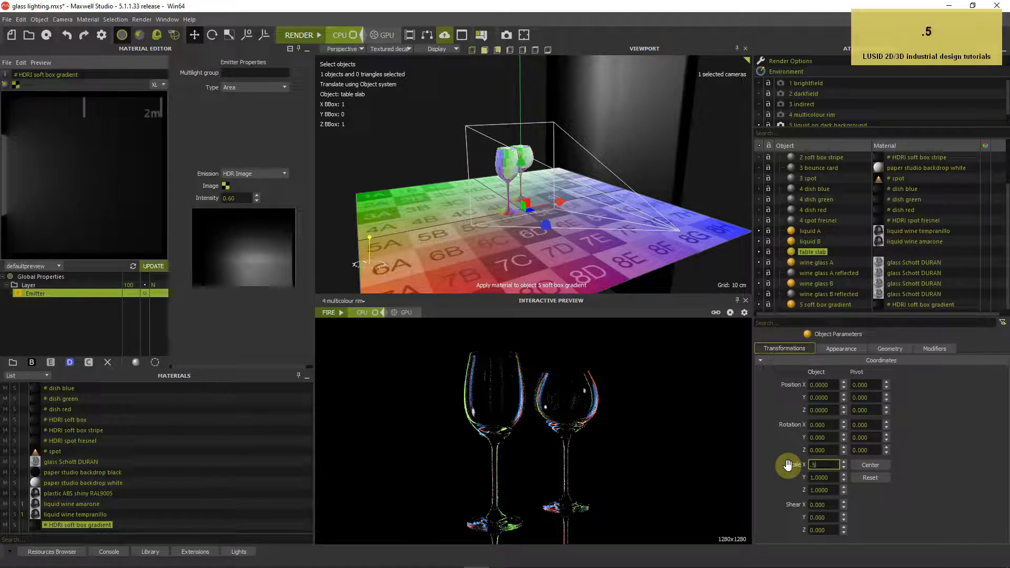
pyautogui.write('5')
pyautogui.press('Return')
pyautogui.click(823, 490)
pyautogui.write('.')
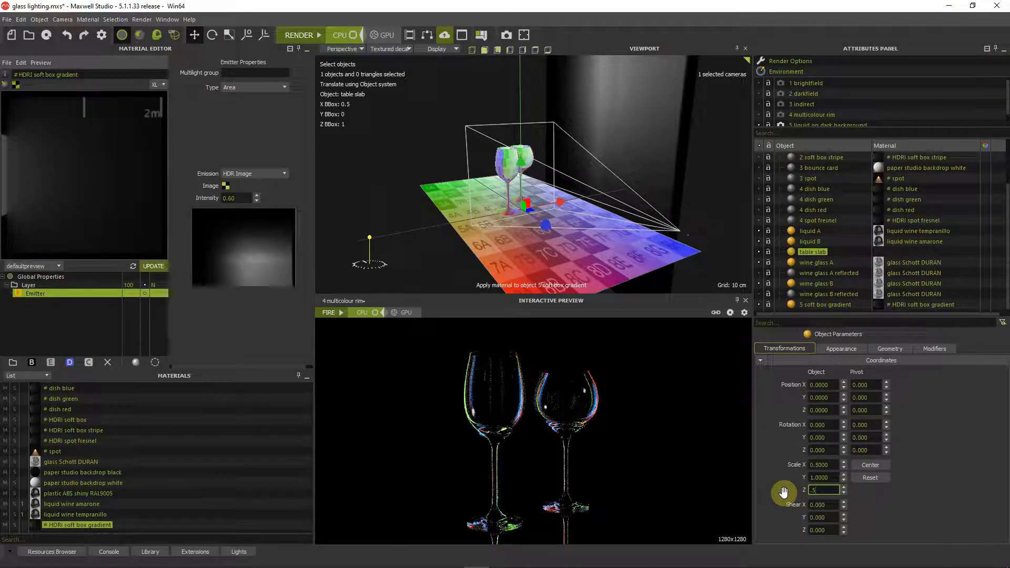
pyautogui.press('Return')
pyautogui.moveTo(769, 485); pyautogui.dragTo(785, 488)
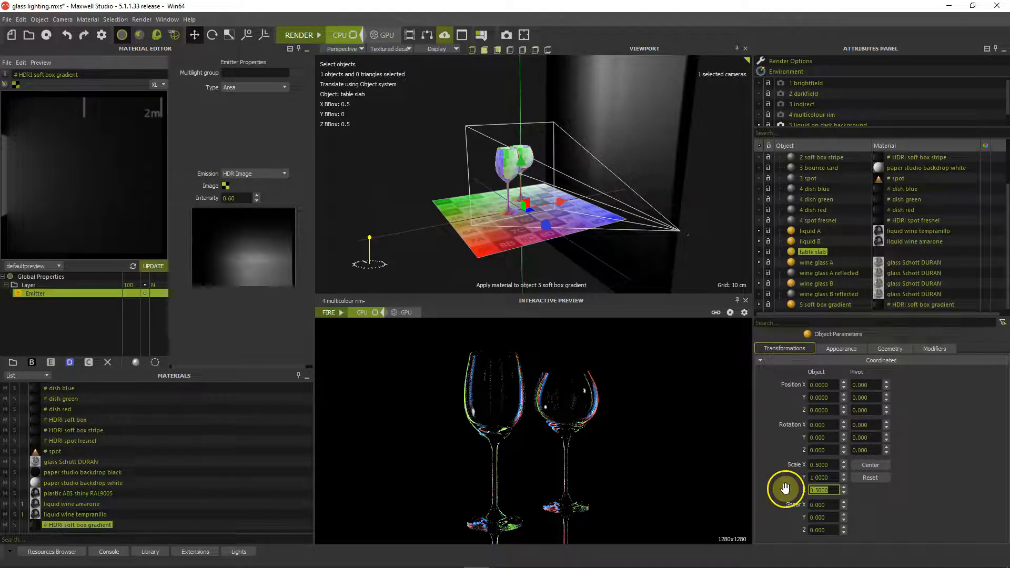
# - Clone the table slab object and rename the copy wall slab
pyautogui.rightClick(792, 255)
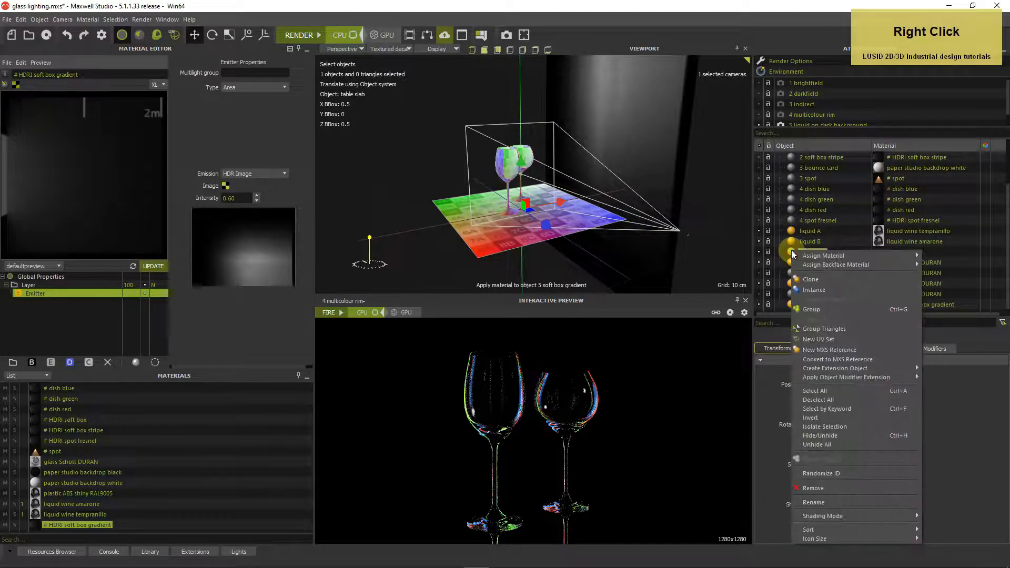
pyautogui.click(810, 279)
pyautogui.scroll(-1, 811, 278)
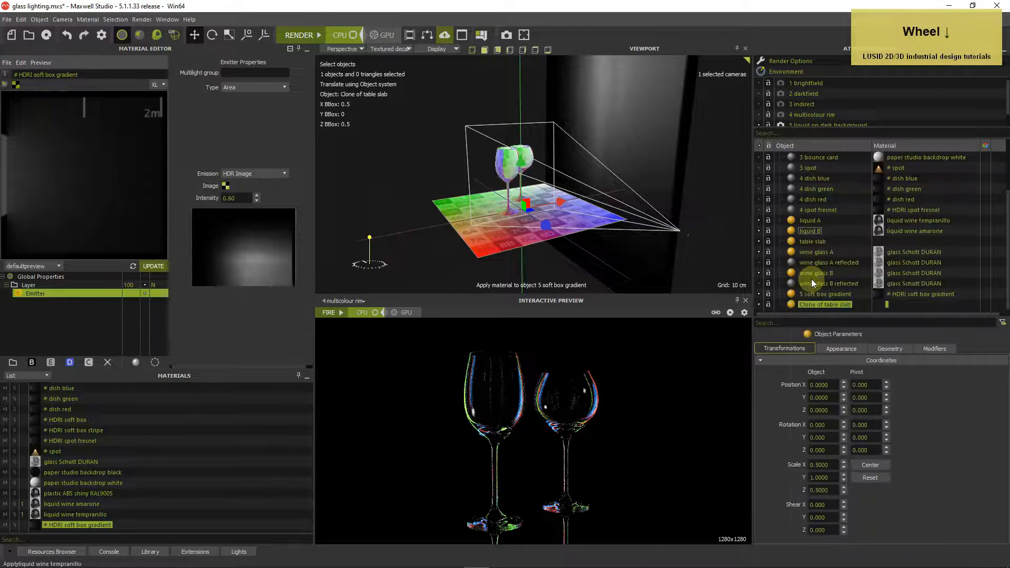
pyautogui.doubleClick(821, 304)
pyautogui.write('wall sl')
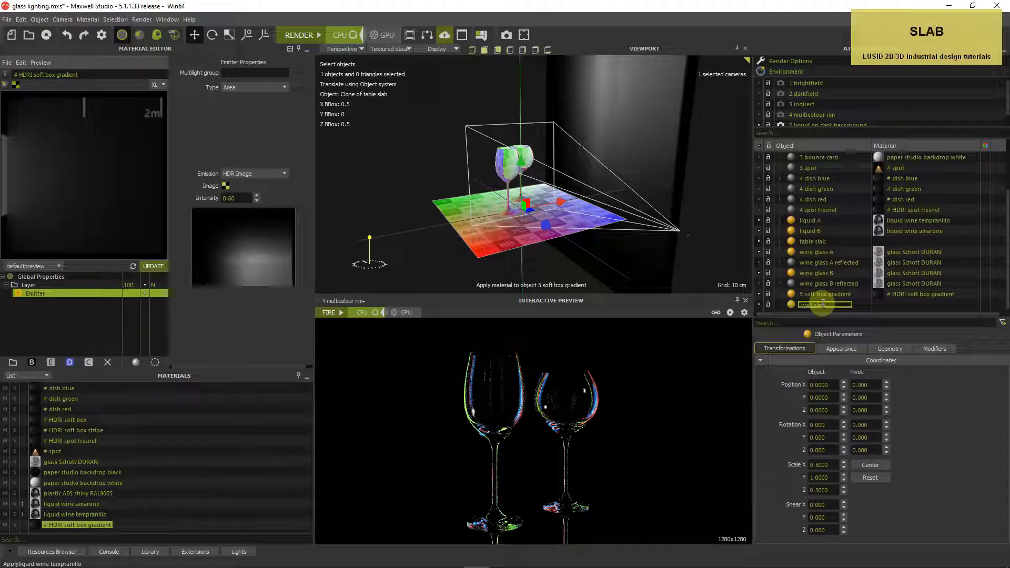
pyautogui.press('Return')
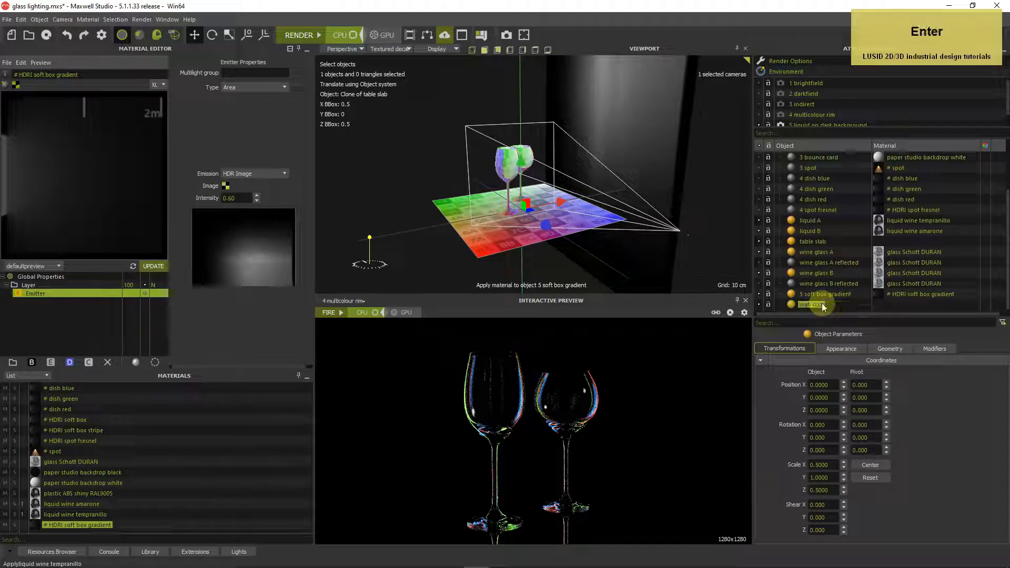
# - Set the wall slab's X rotation to 90 degrees to stand it upright
pyautogui.click(823, 304)
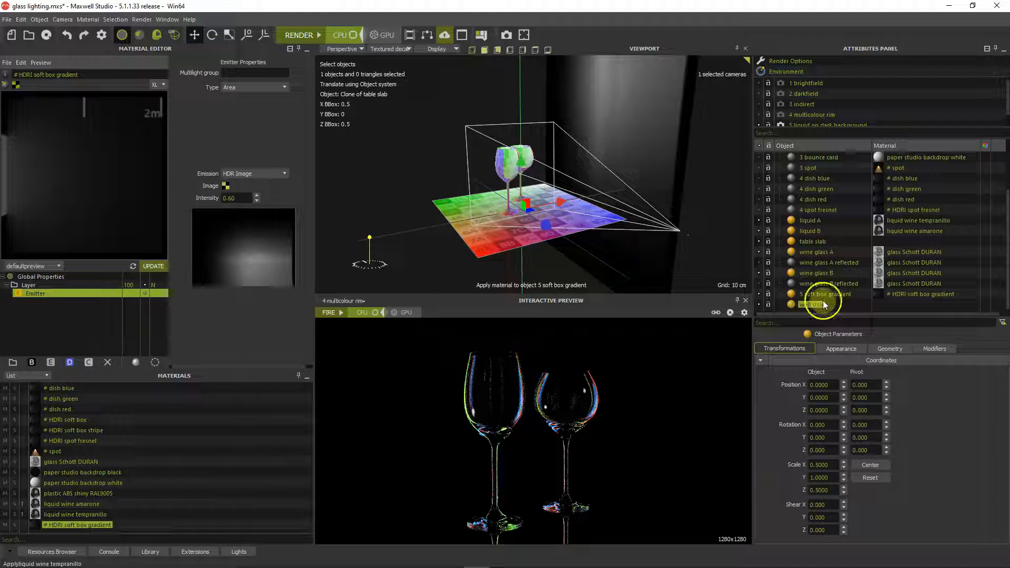
pyautogui.click(830, 451)
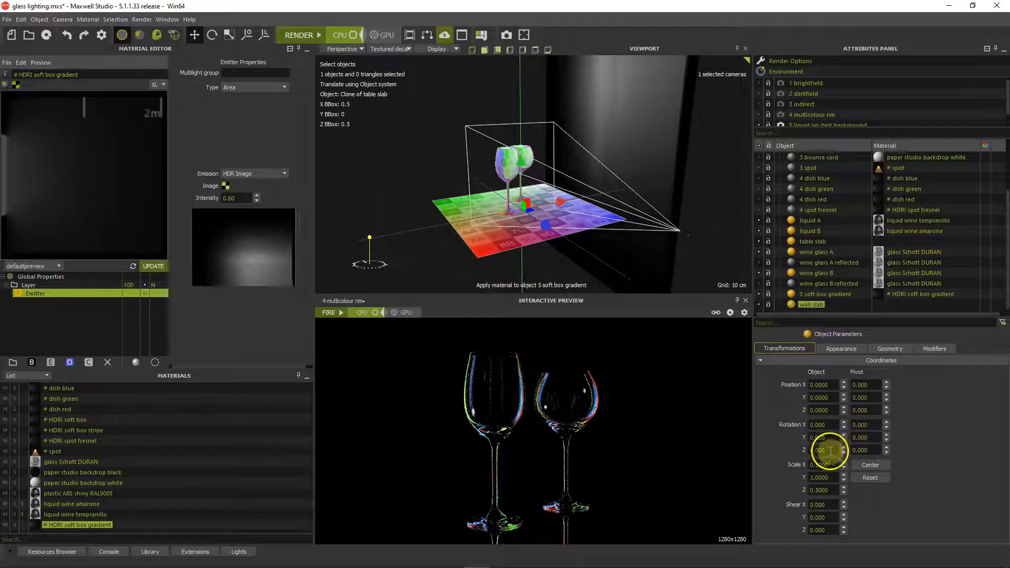
pyautogui.moveTo(833, 426); pyautogui.dragTo(788, 425)
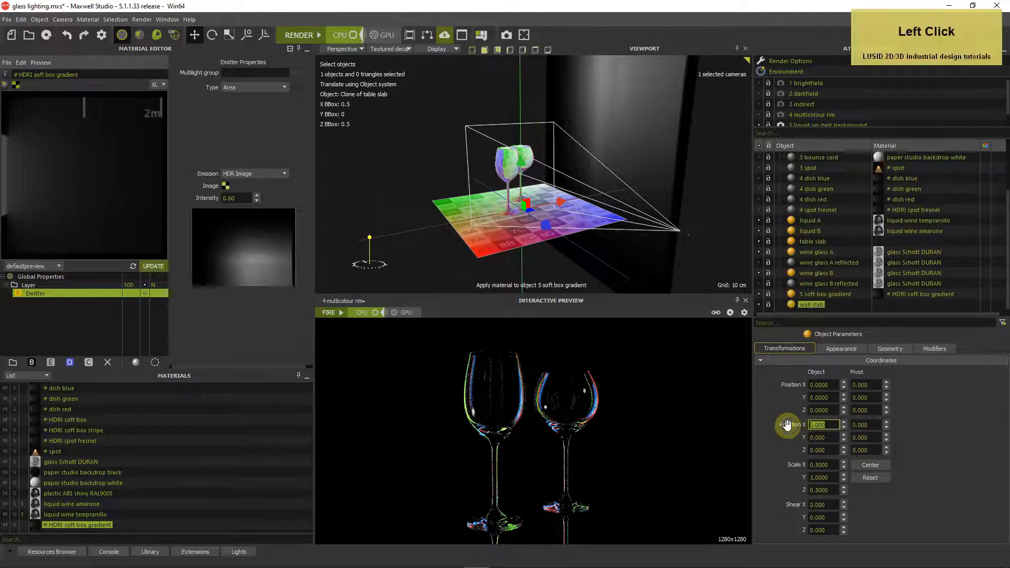
pyautogui.write('90')
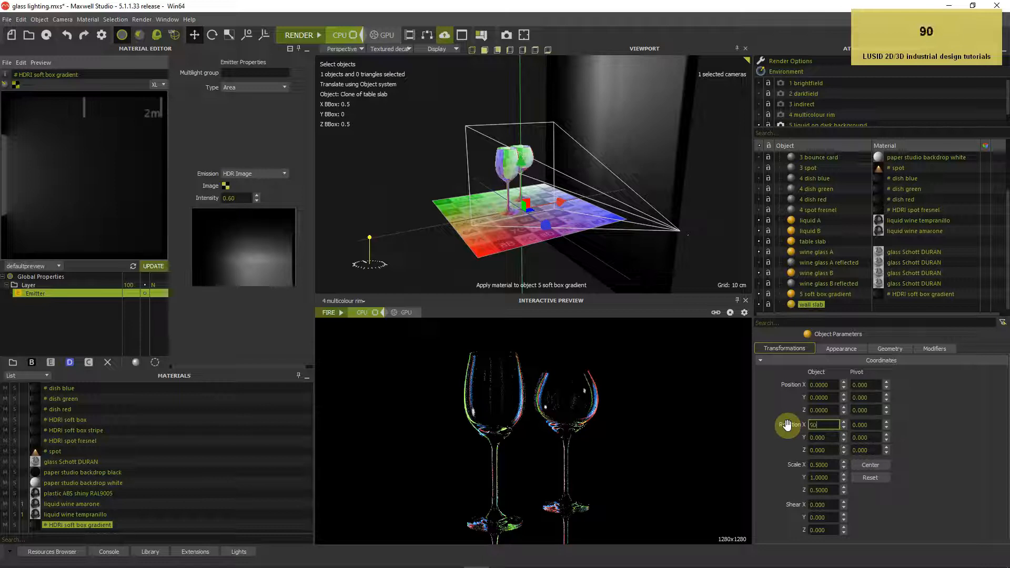
pyautogui.press('Return')
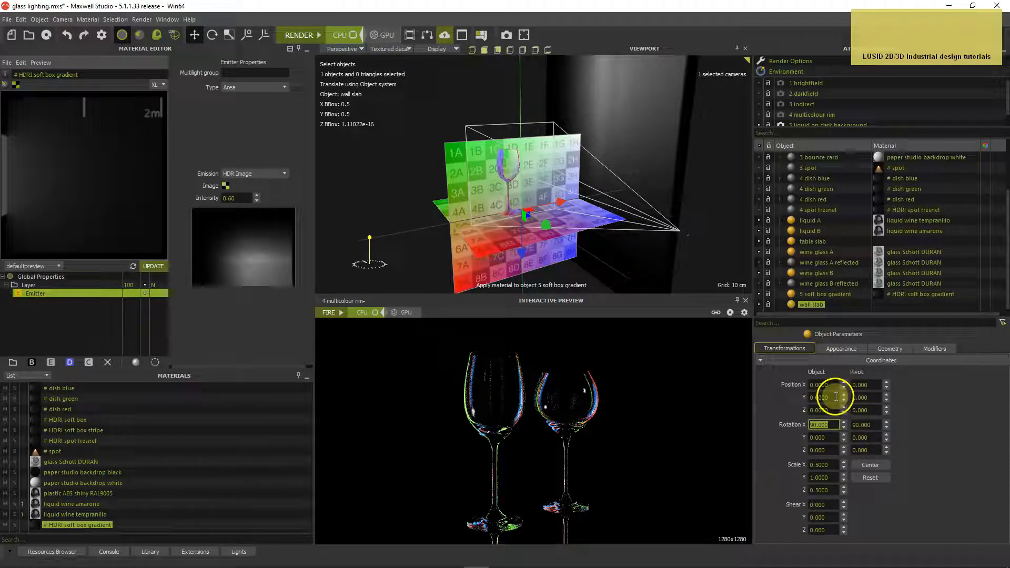
# - Position the wall slab at Y 0.25 and Z -0.25, behind the wine glasses
pyautogui.moveTo(836, 396); pyautogui.dragTo(793, 398)
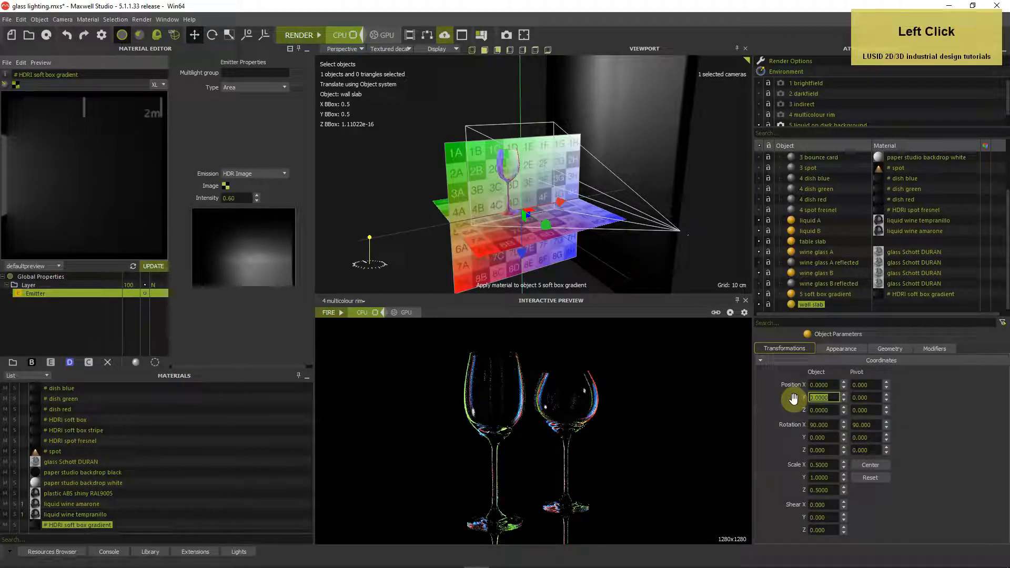
pyautogui.write('0.25')
pyautogui.press('Return')
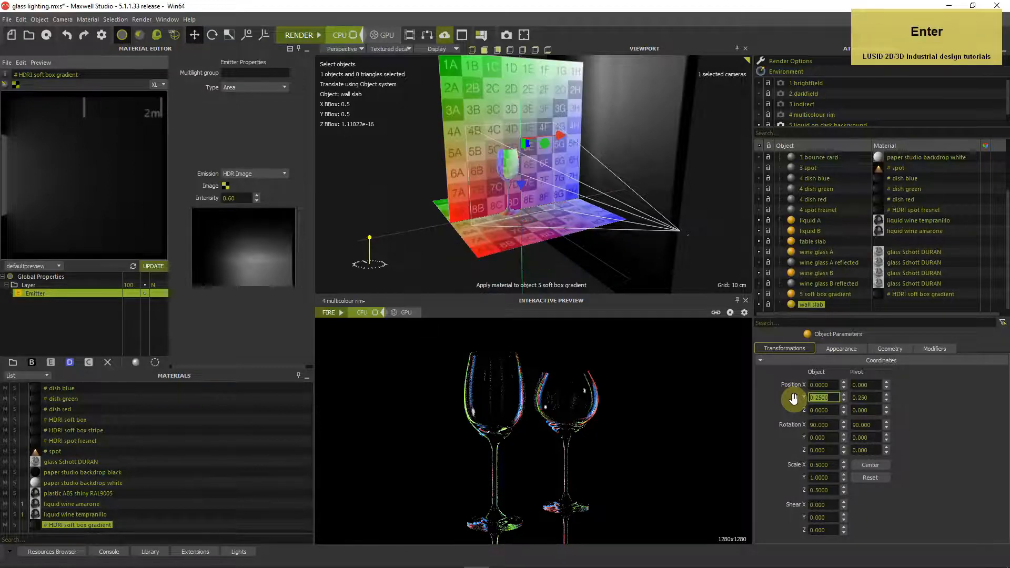
pyautogui.click(823, 411)
pyautogui.write('-')
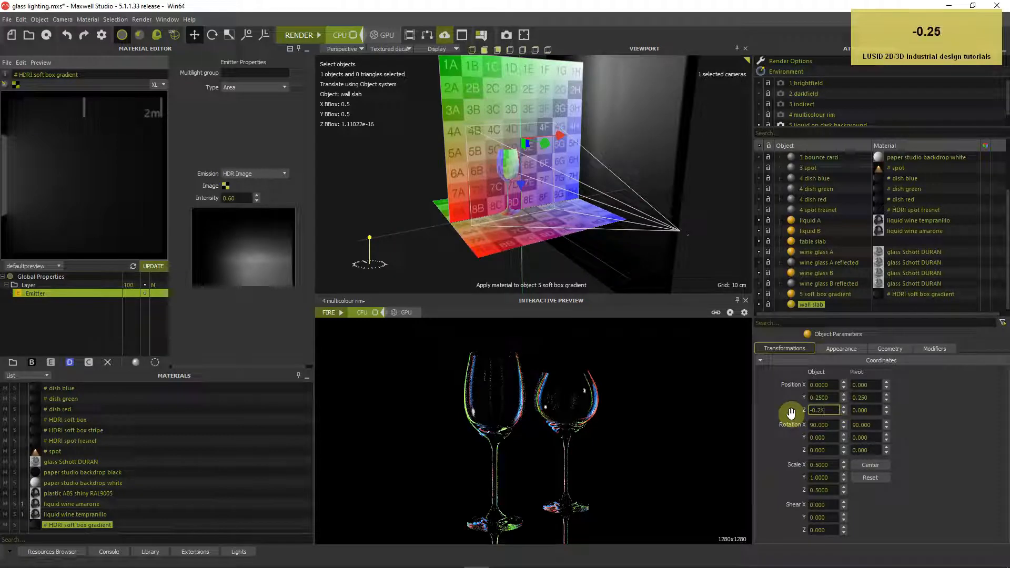
pyautogui.write('0.25')
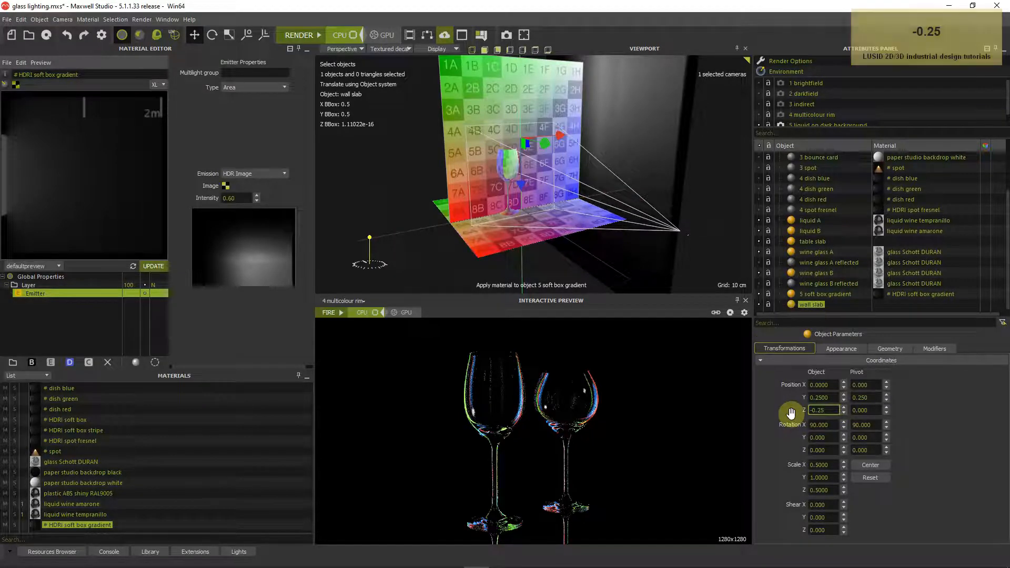
pyautogui.press('Return')
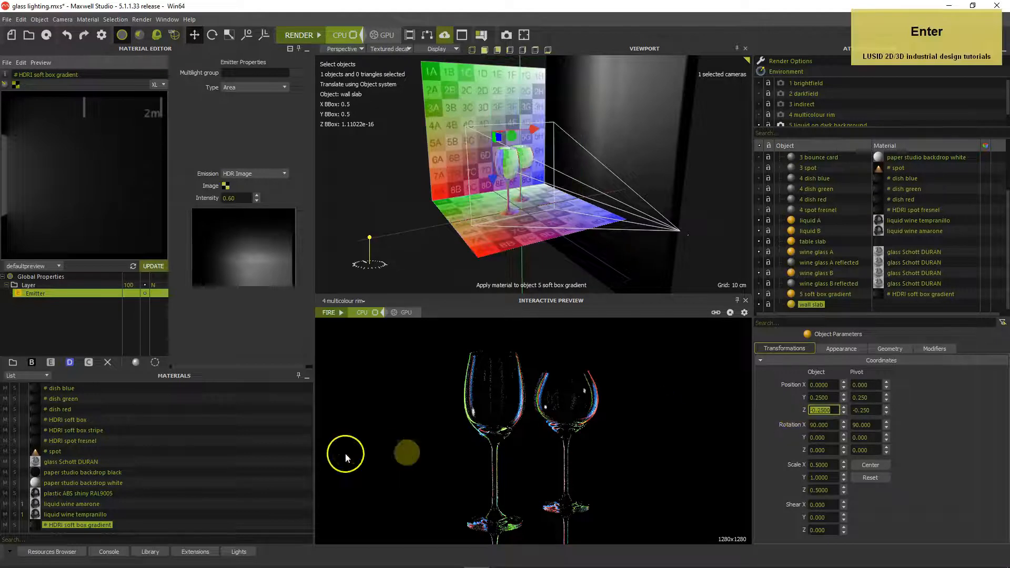
# - Import the stone slate non-tiling material from the Verified folder and embed it in the scene
pyautogui.click(6, 62)
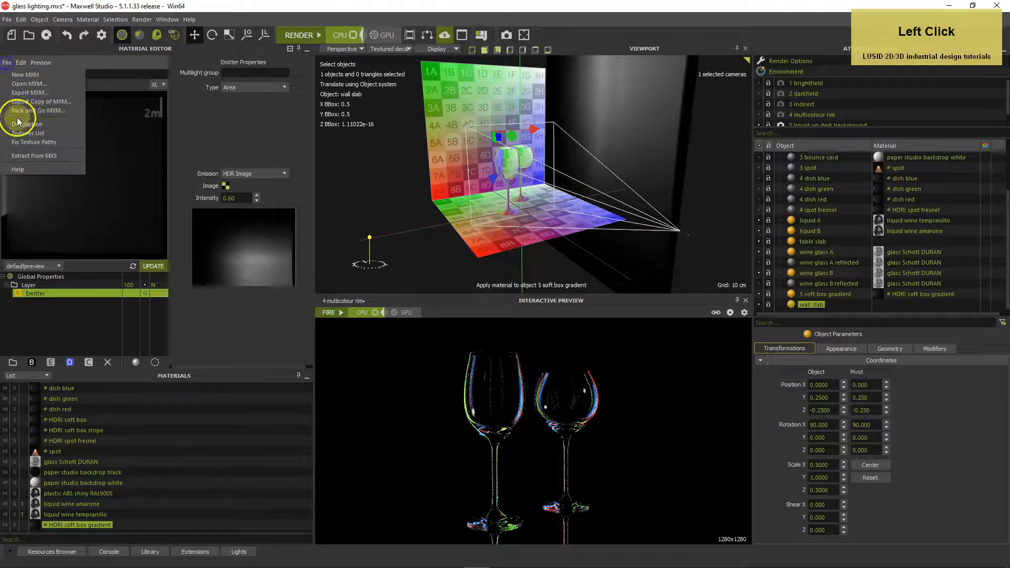
pyautogui.click(27, 83)
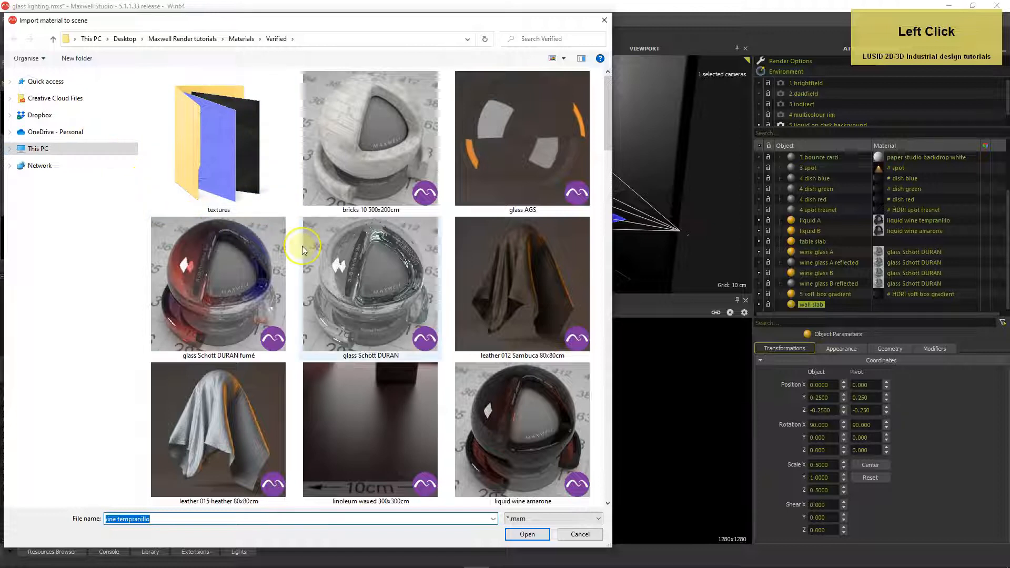
pyautogui.scroll(-10, 302, 246)
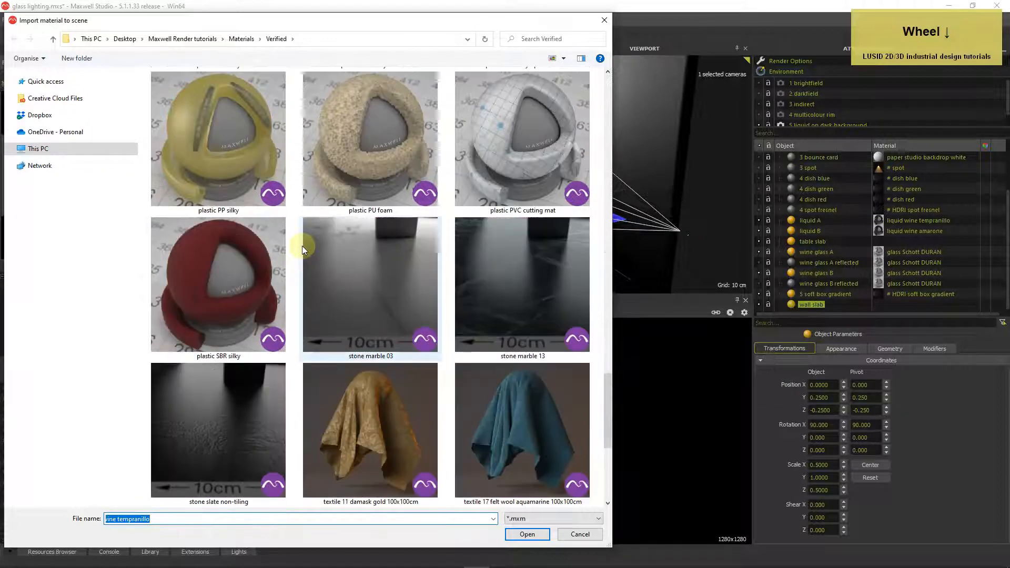
pyautogui.doubleClick(260, 387)
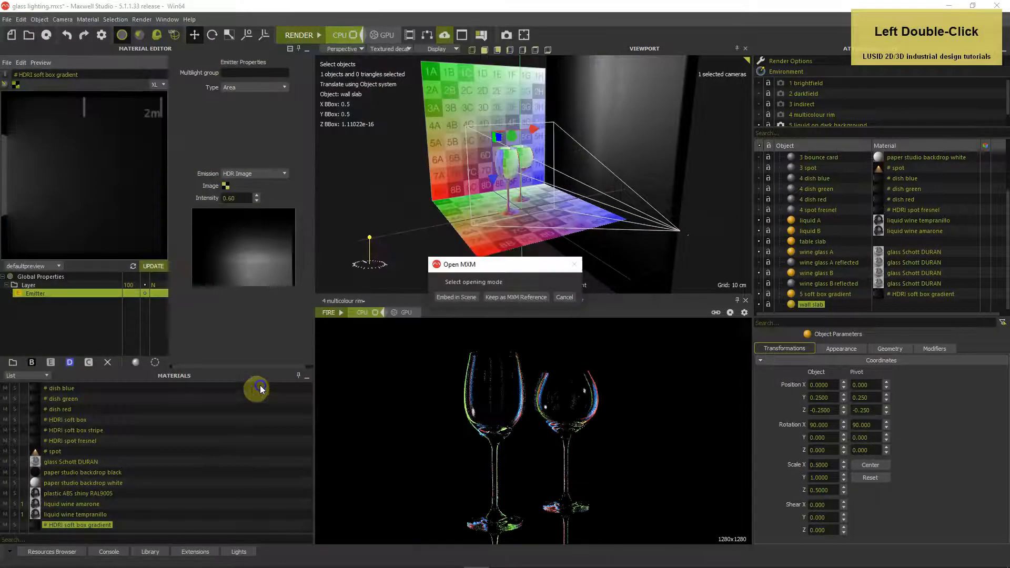
pyautogui.click(444, 297)
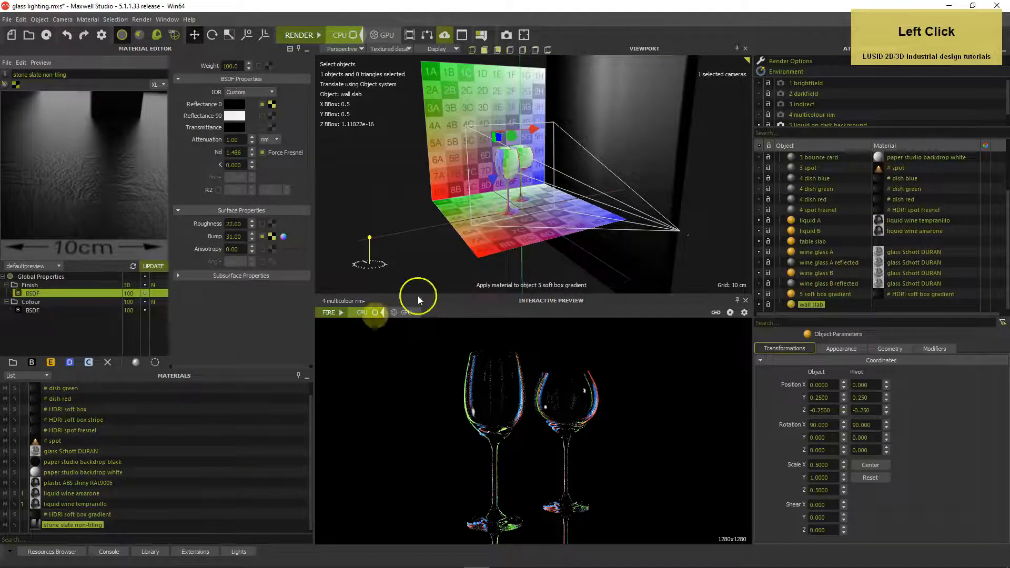
# - Apply the stone slate non-tiling material to both the table slab and the wall slab
pyautogui.moveTo(40, 525); pyautogui.dragTo(481, 239)
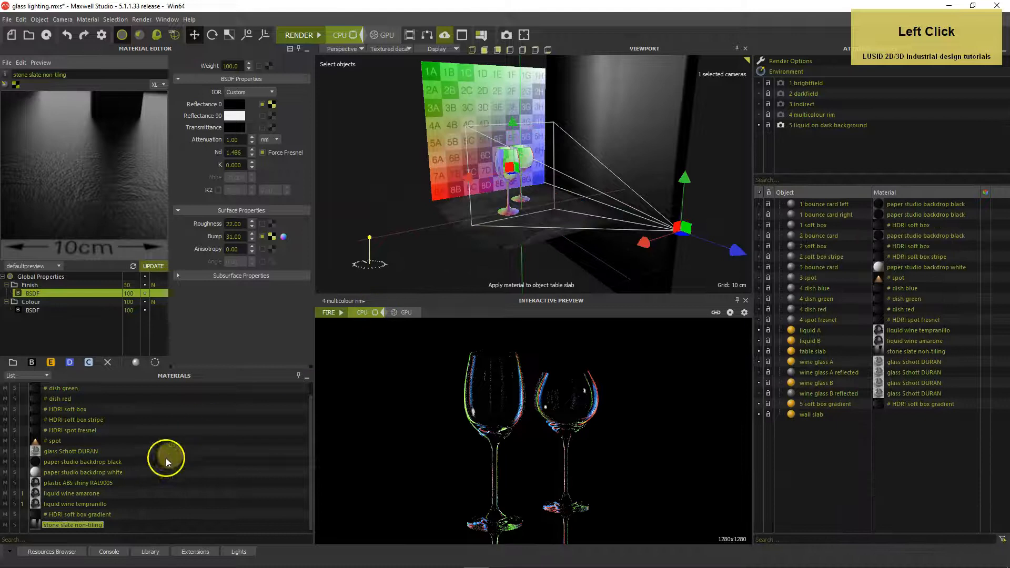
pyautogui.moveTo(40, 526); pyautogui.dragTo(454, 142)
pyautogui.keyDown('alt'); pyautogui.moveTo(409, 179); pyautogui.dragTo(422, 200); pyautogui.keyUp('alt')
pyautogui.scroll(2, 427, 206)
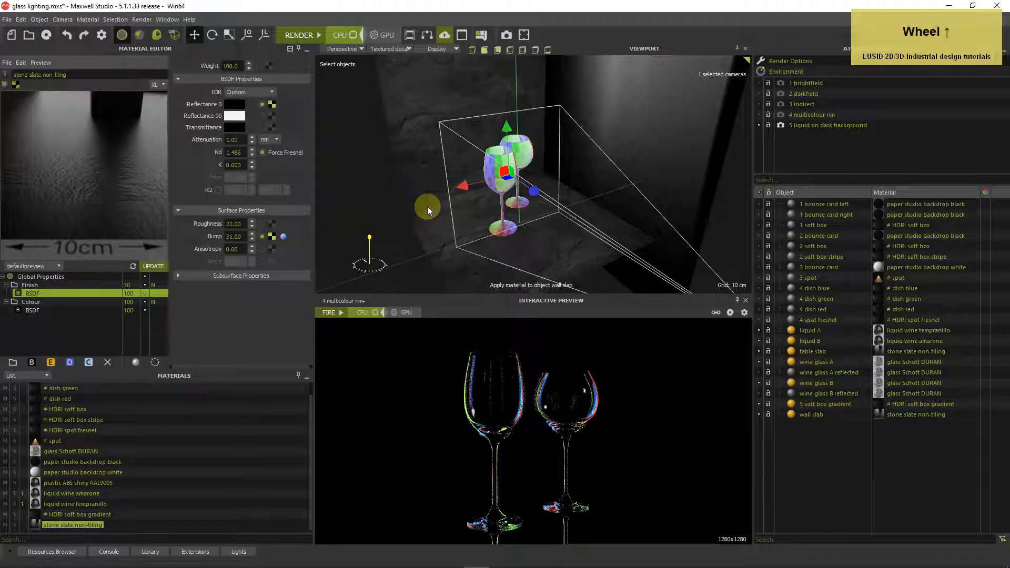
pyautogui.keyDown('alt'); pyautogui.moveTo(428, 206); pyautogui.dragTo(439, 207, button='middle'); pyautogui.keyUp('alt')
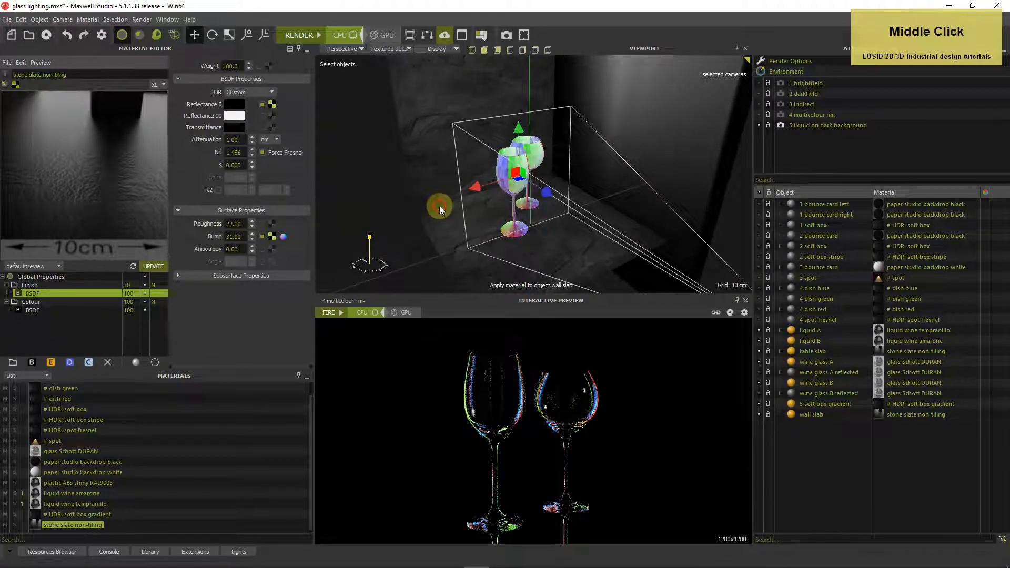
pyautogui.middleClick(440, 206)
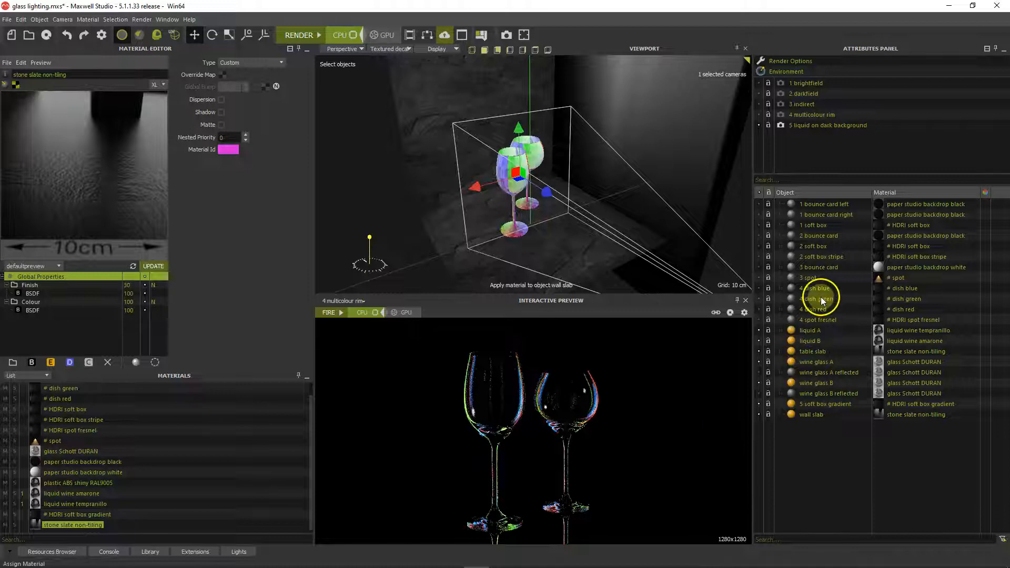
# - Clone the 3 bounce card object and unhide the copy
pyautogui.click(796, 265)
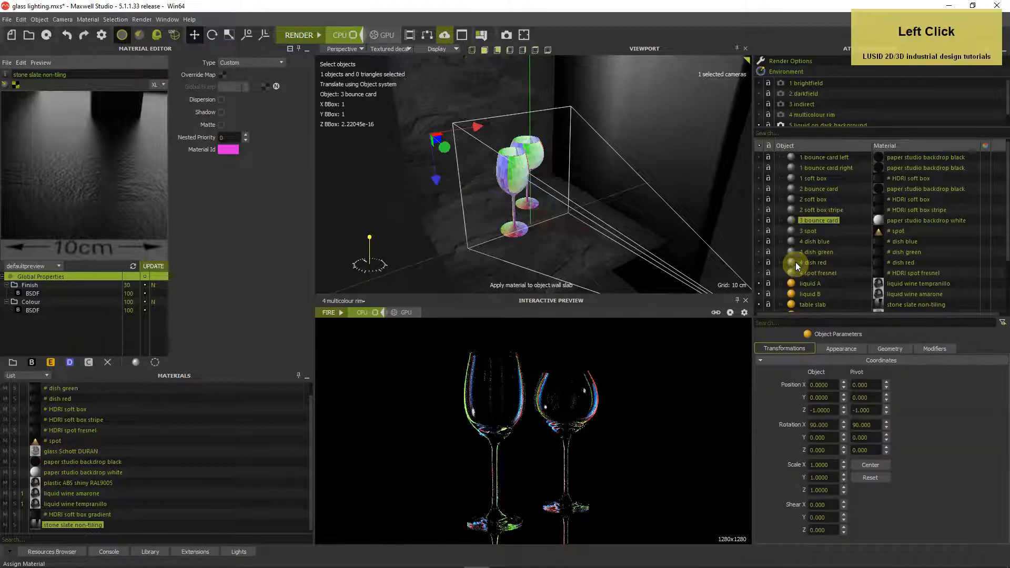
pyautogui.rightClick(792, 220)
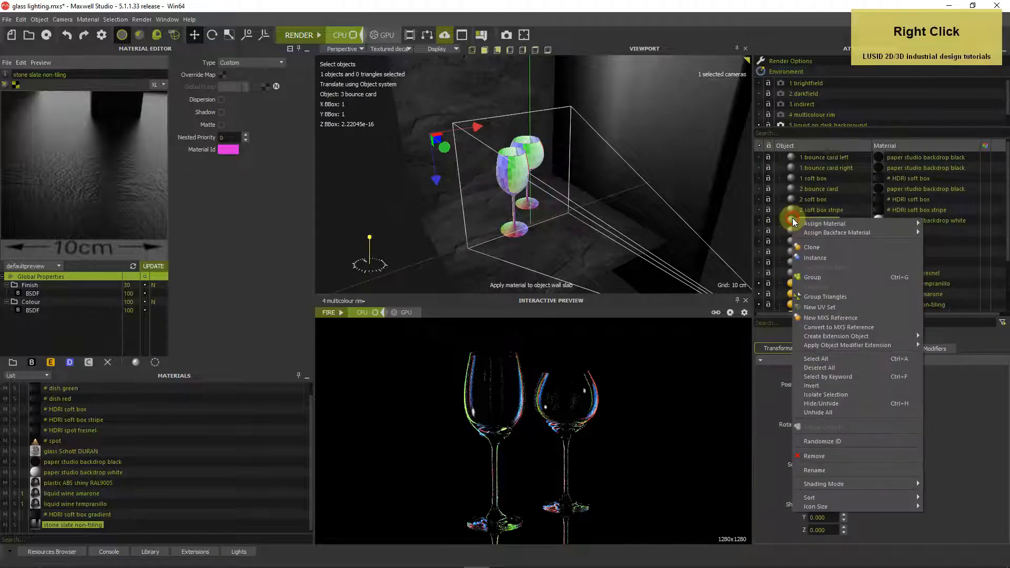
pyautogui.click(811, 247)
pyautogui.scroll(-3, 812, 249)
pyautogui.scroll(-1, 813, 248)
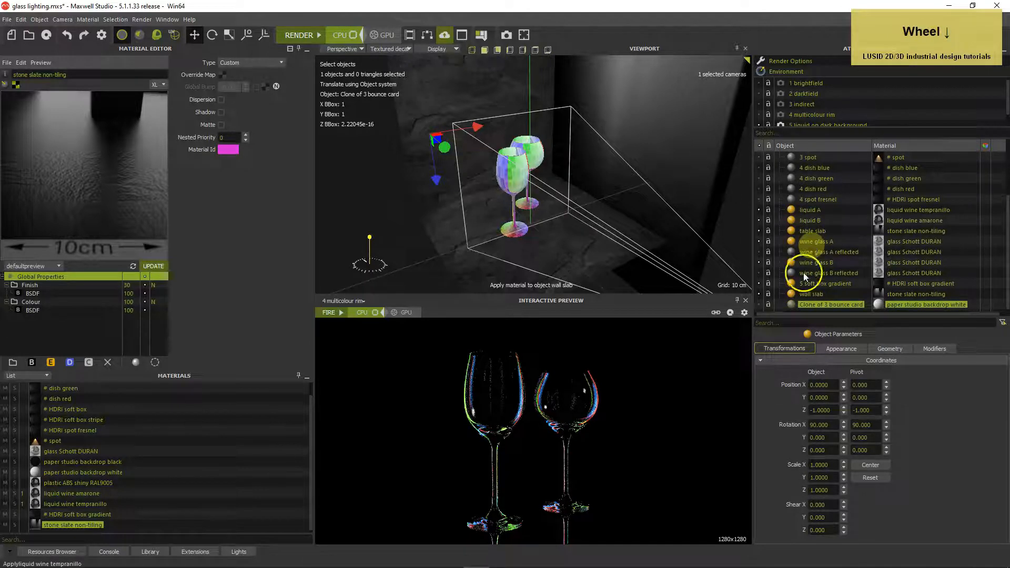
pyautogui.click(759, 305)
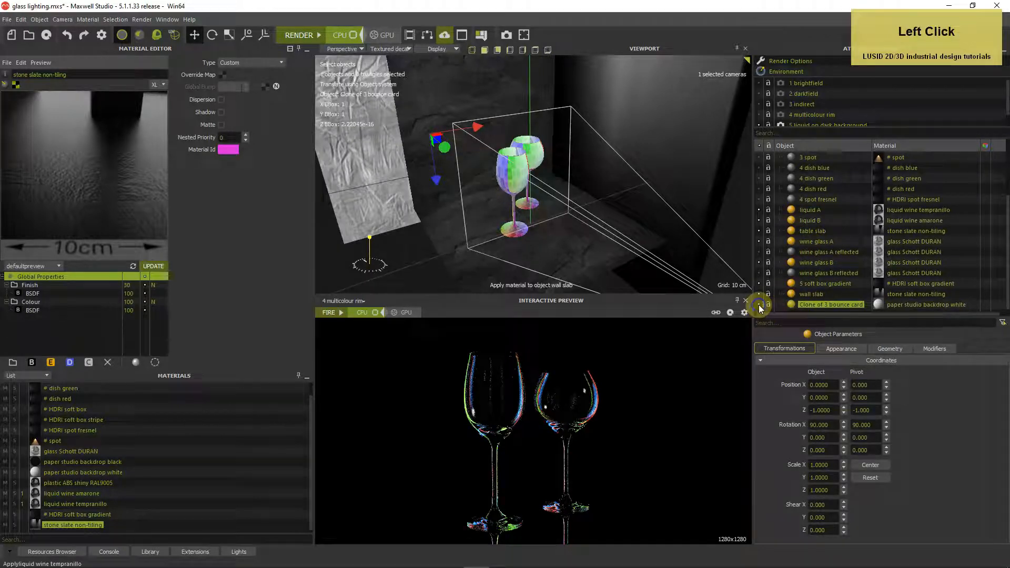
# - Rename the cloned bounce card as 5 bounce card
pyautogui.doubleClick(809, 305)
pyautogui.write('5')
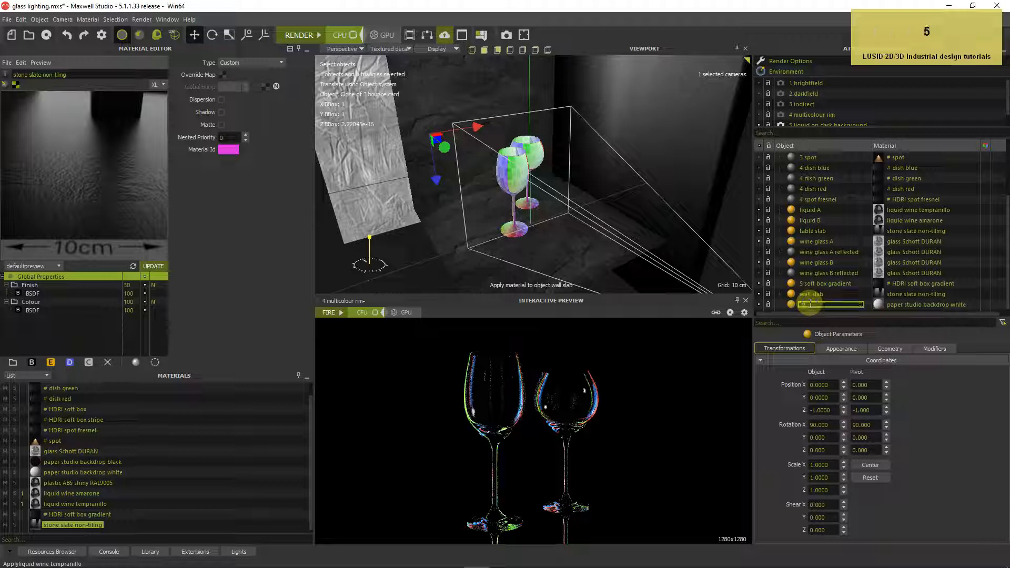
pyautogui.write(' bounce card')
pyautogui.press('Return')
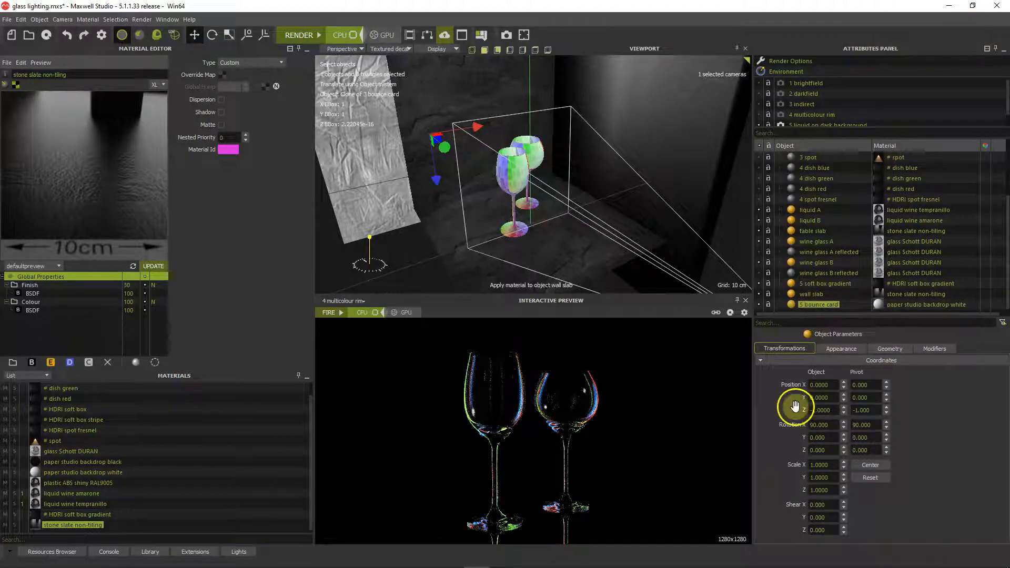
# - Position the 5 bounce card at X 1, Y 0.5 and Z 0.5
pyautogui.click(805, 386)
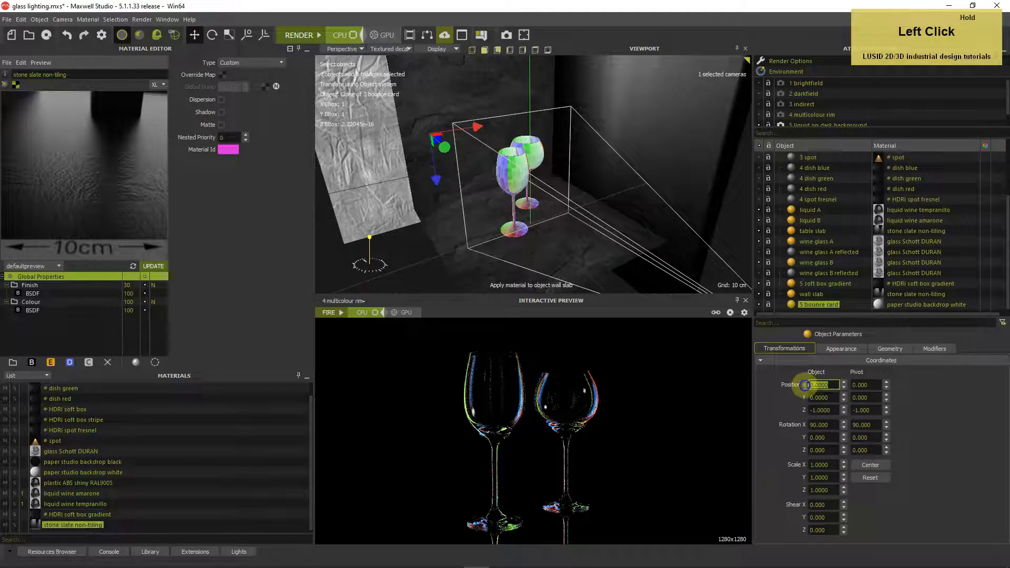
pyautogui.write('1')
pyautogui.press('Return')
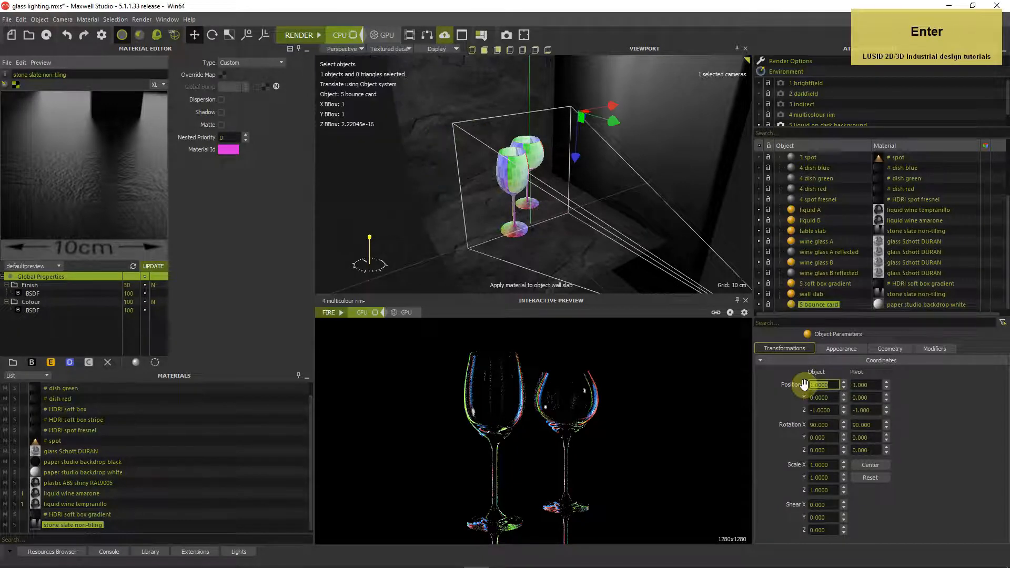
pyautogui.click(799, 399)
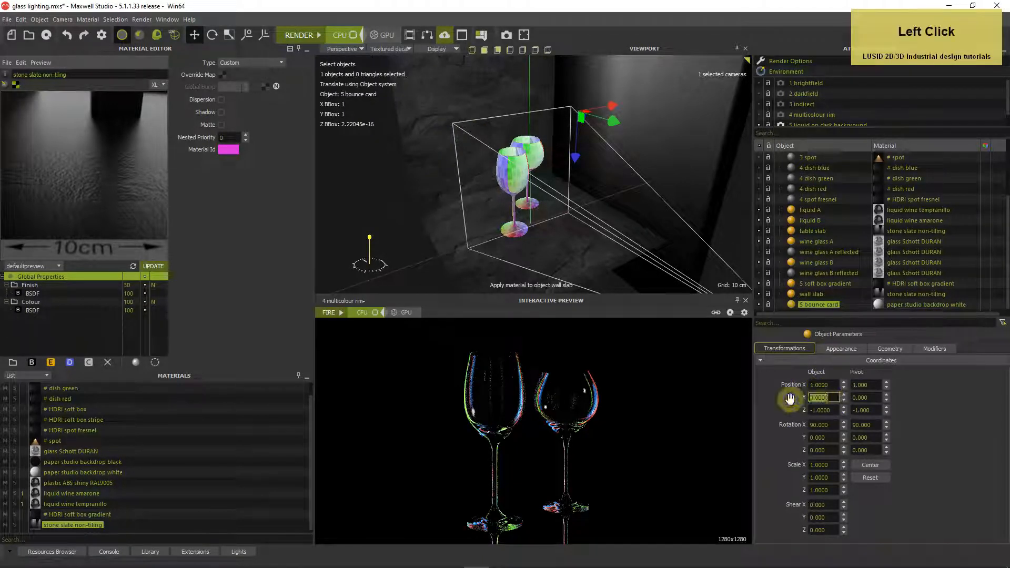
pyautogui.write('0.5')
pyautogui.press('Return')
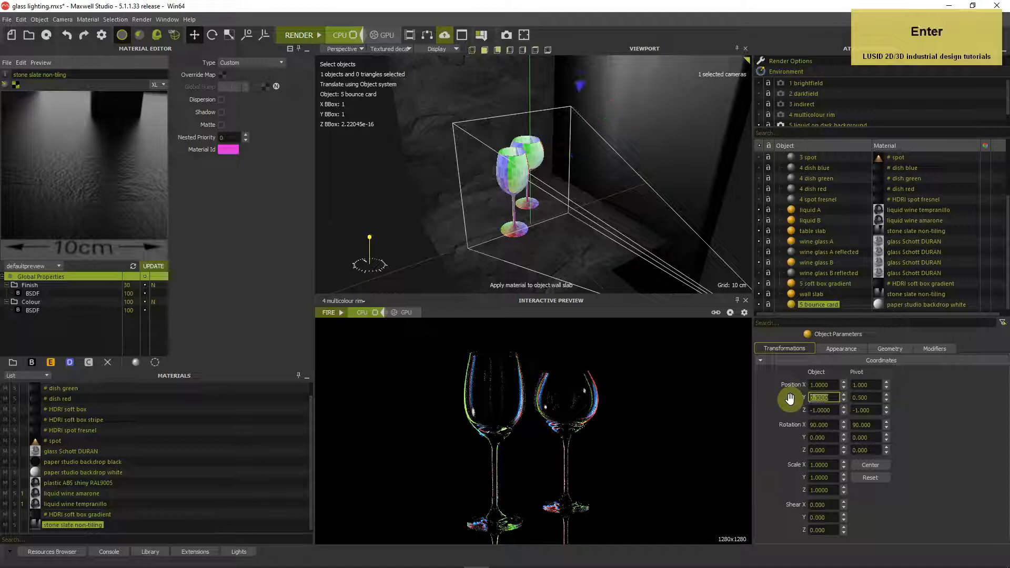
pyautogui.click(790, 414)
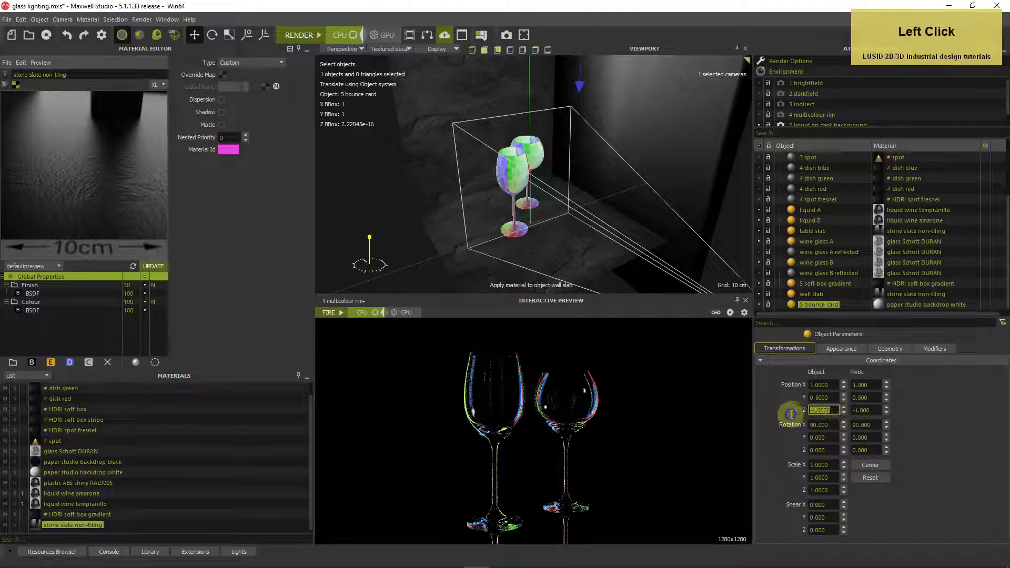
pyautogui.write('0.')
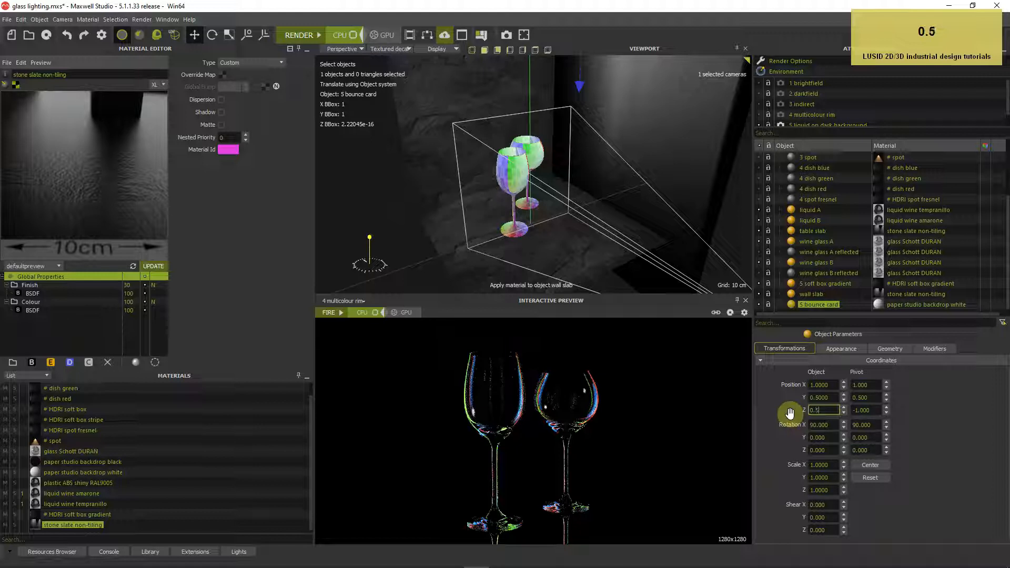
pyautogui.write('5')
pyautogui.press('Return')
# - Set the 5 bounce card's rotation to 0 degrees about X and 90 degrees about Z
pyautogui.scroll(-3, 563, 192)
pyautogui.keyDown('alt'); pyautogui.moveTo(562, 192); pyautogui.dragTo(518, 200); pyautogui.keyUp('alt')
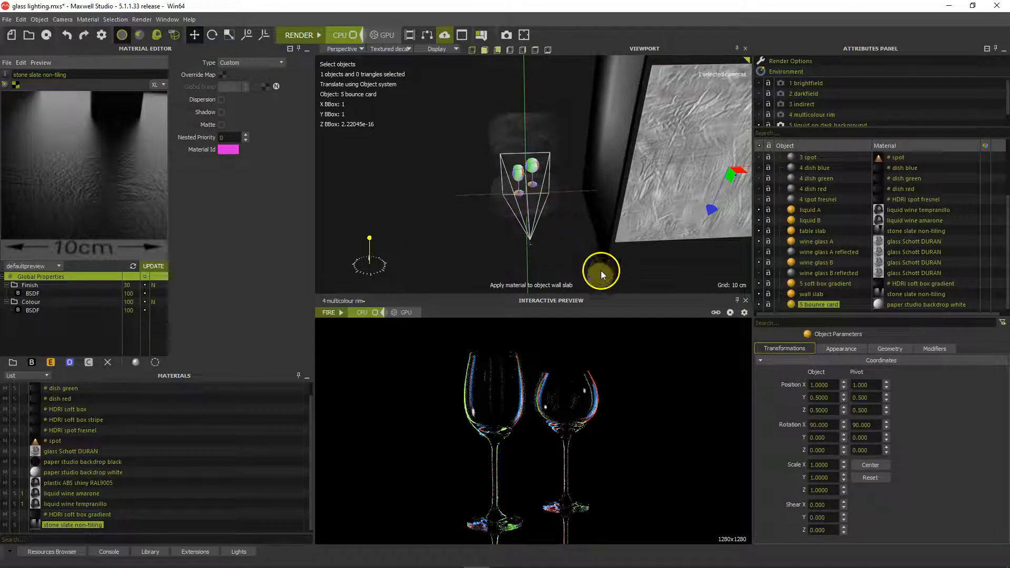
pyautogui.click(807, 425)
pyautogui.write('0')
pyautogui.press('Return')
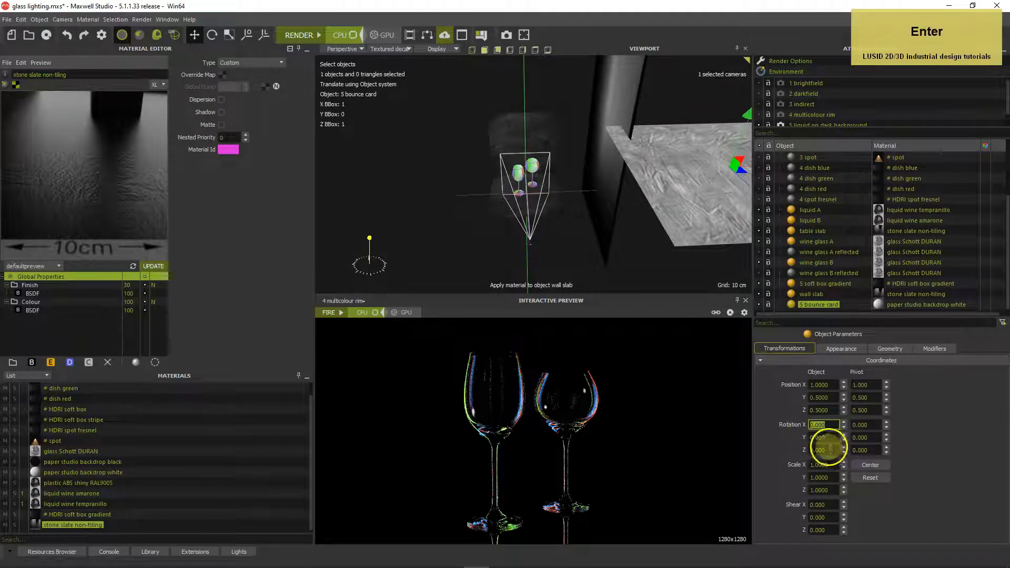
pyautogui.click(823, 450)
pyautogui.write('90')
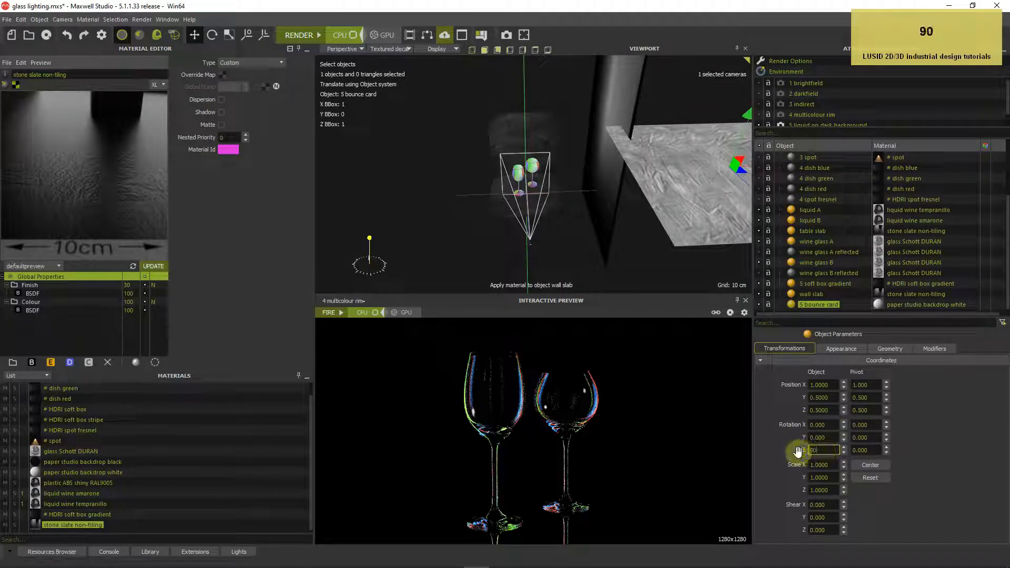
pyautogui.press('Return')
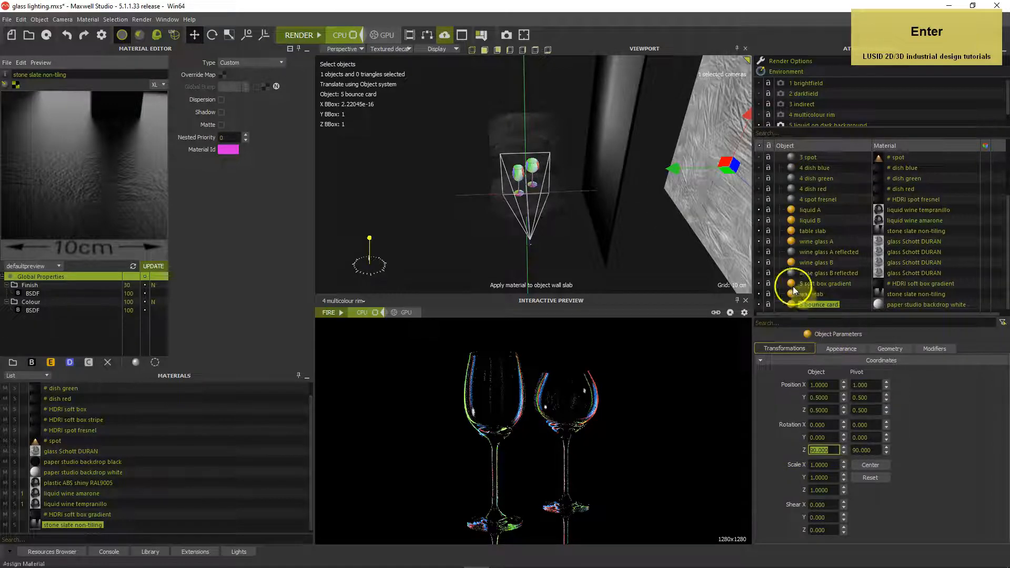
# - Move the 5 bounce card to the opposite side of the glasses, at position X -1
pyautogui.moveTo(675, 175); pyautogui.dragTo(349, 204)
pyautogui.click(822, 385)
pyautogui.moveTo(834, 386); pyautogui.dragTo(818, 389)
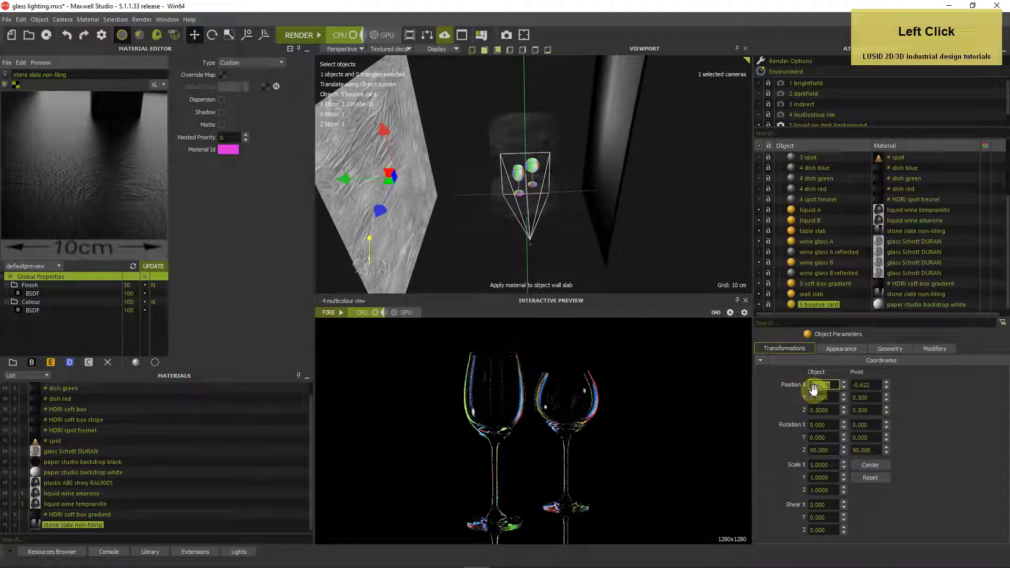
pyautogui.write('-1')
pyautogui.press('Return')
# - Scale the 5 bounce card to 2 in both X and Z
pyautogui.scroll(-3, 526, 214)
pyautogui.keyDown('alt'); pyautogui.moveTo(526, 214); pyautogui.dragTo(514, 182); pyautogui.keyUp('alt')
pyautogui.scroll(3, 516, 205)
pyautogui.scroll(3, 514, 201)
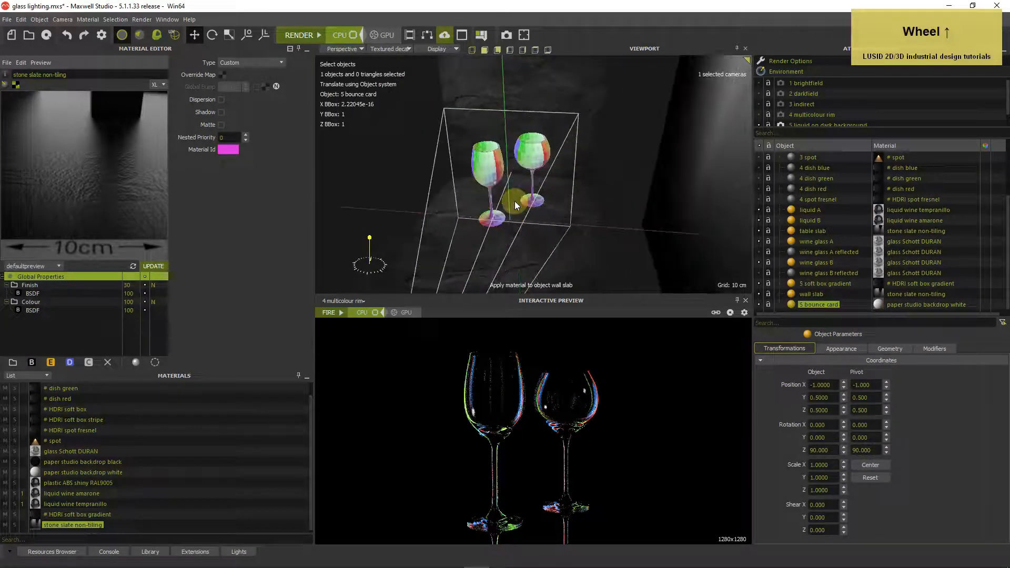
pyautogui.keyDown('alt'); pyautogui.moveTo(522, 193); pyautogui.dragTo(534, 203, button='middle'); pyautogui.keyUp('alt')
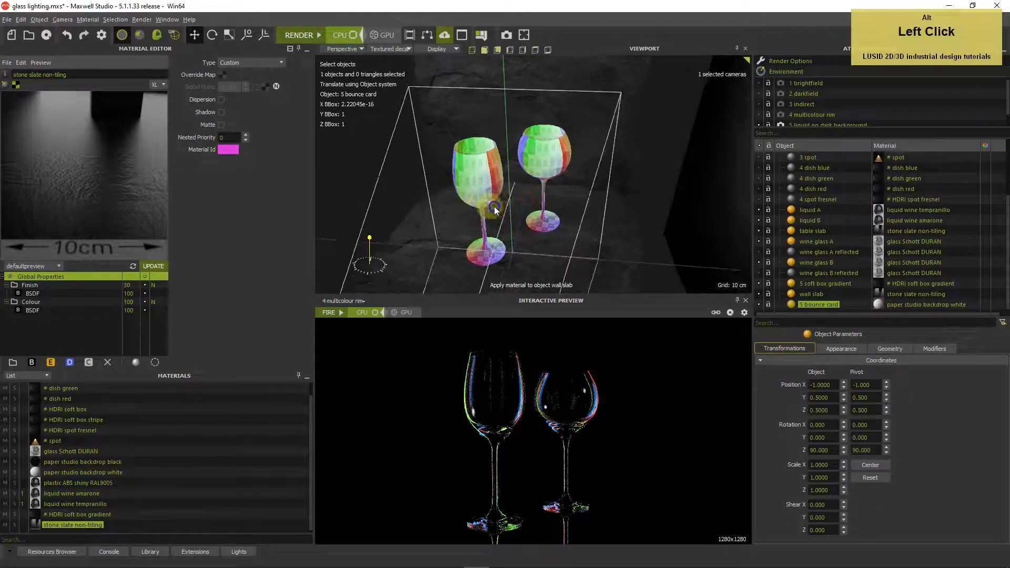
pyautogui.keyDown('alt'); pyautogui.moveTo(491, 208); pyautogui.dragTo(501, 209); pyautogui.keyUp('alt')
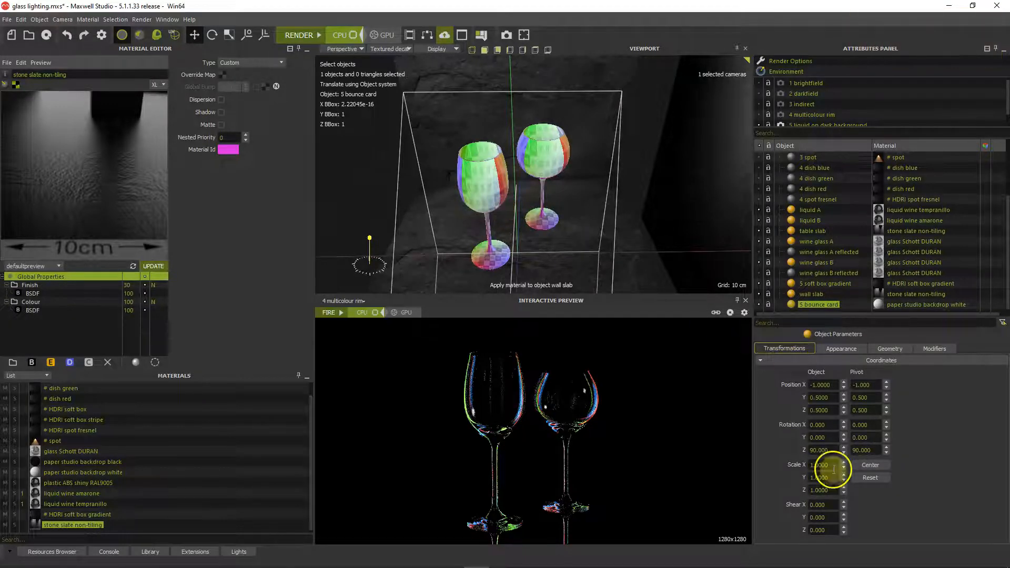
pyautogui.moveTo(833, 464); pyautogui.dragTo(801, 467)
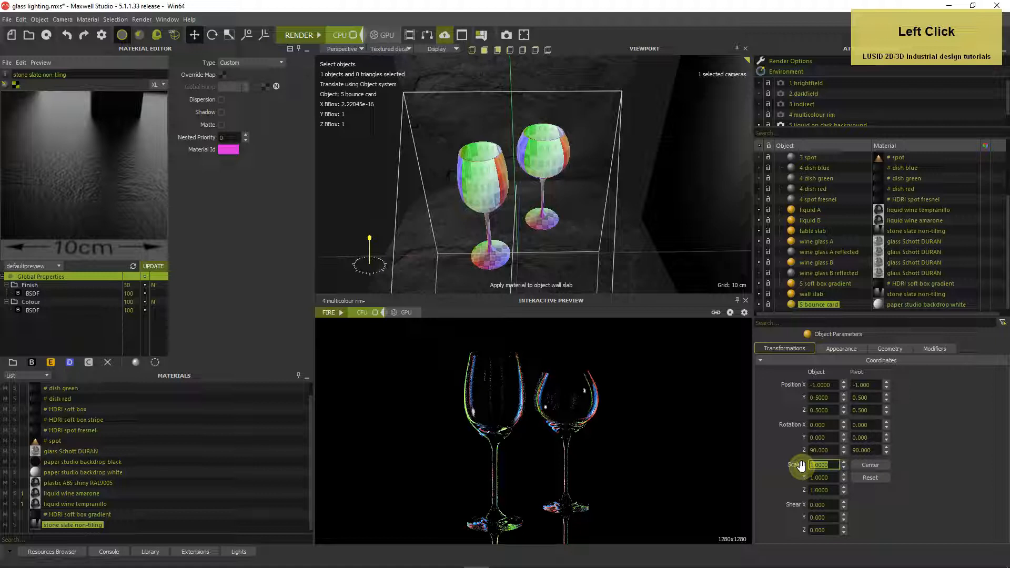
pyautogui.write('2')
pyautogui.click(818, 490)
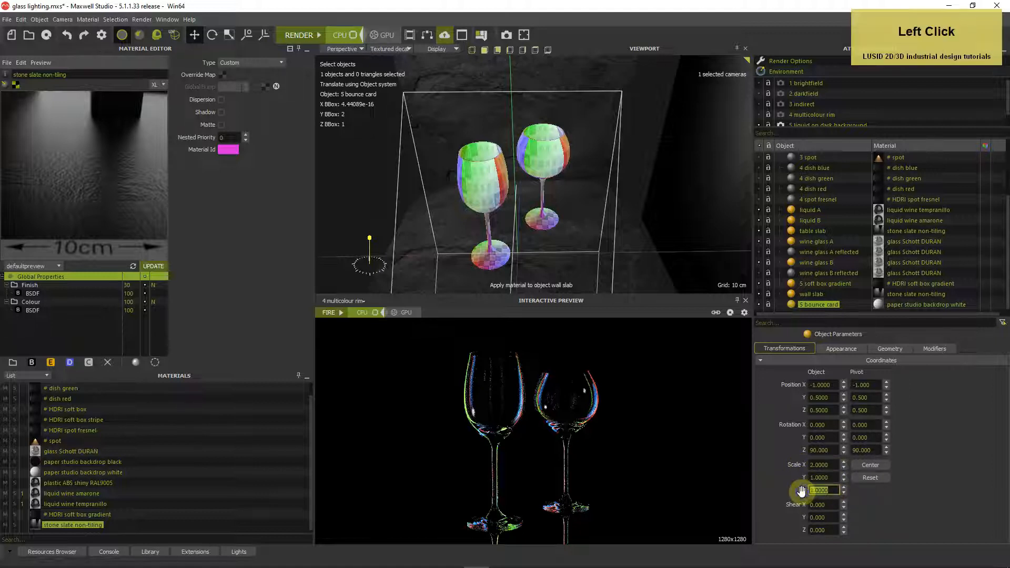
pyautogui.write('2')
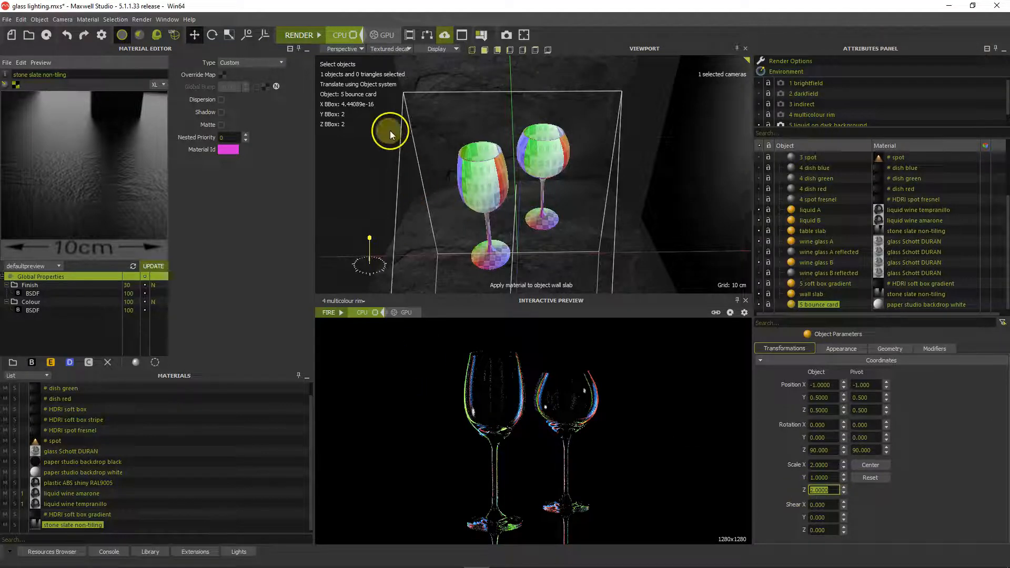
# - Import the reflector foil A and reflector foil B geometry, renaming the new object where its name conflicts with an existing one
pyautogui.click(6, 19)
pyautogui.click(22, 67)
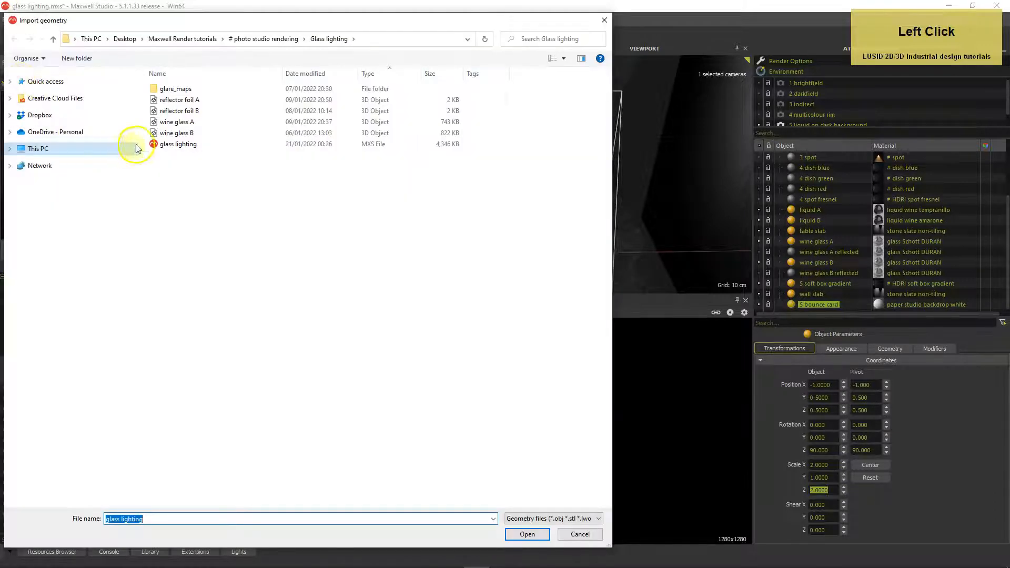
pyautogui.click(154, 100)
pyautogui.keyDown('shift'); pyautogui.click(154, 111); pyautogui.keyUp('shift')
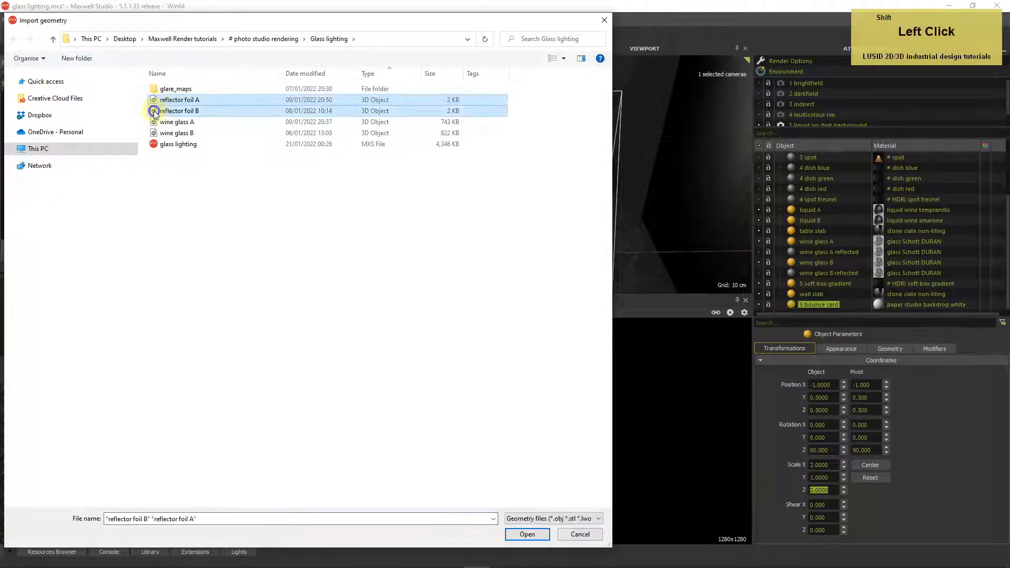
pyautogui.press('Return')
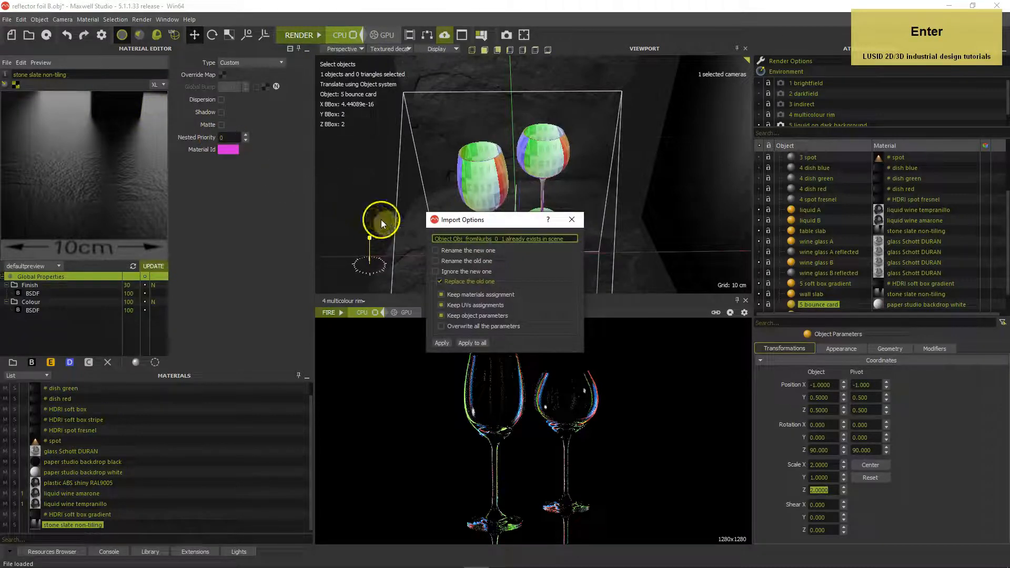
pyautogui.click(434, 250)
pyautogui.click(440, 341)
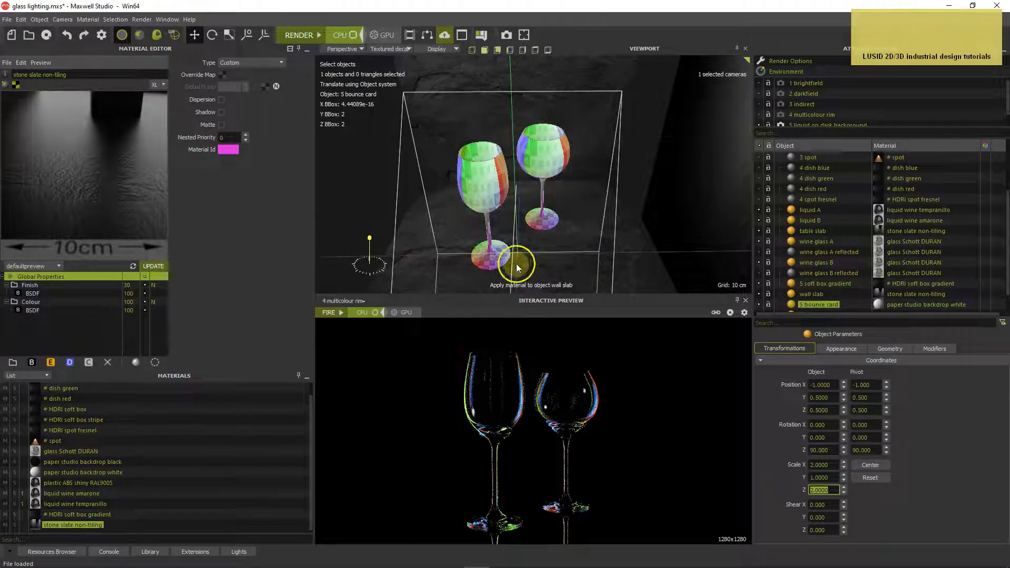
# - Rotate both imported reflector foil objects to -90 degrees about X
pyautogui.scroll(2, 836, 279)
pyautogui.scroll(-2, 833, 277)
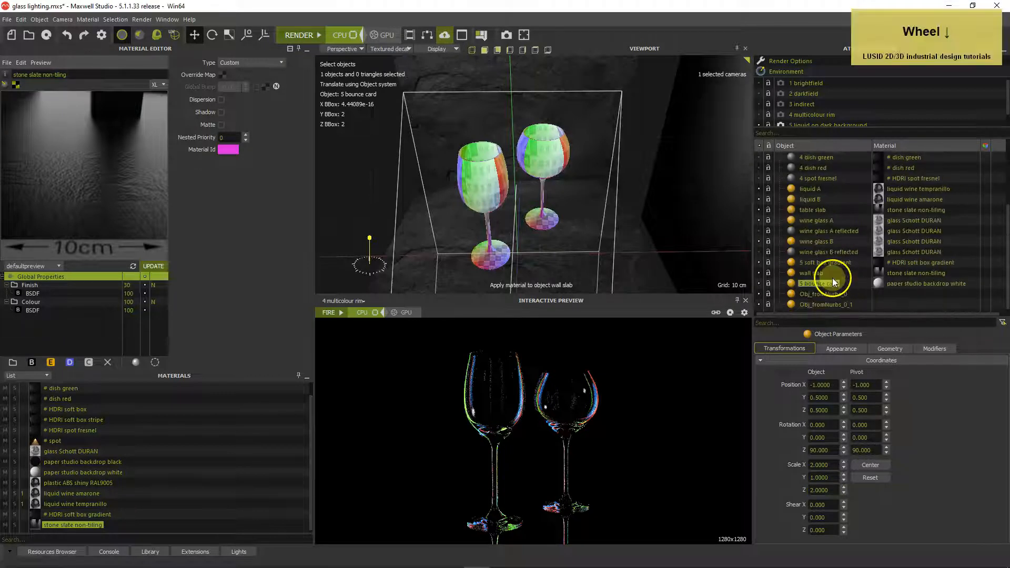
pyautogui.click(823, 294)
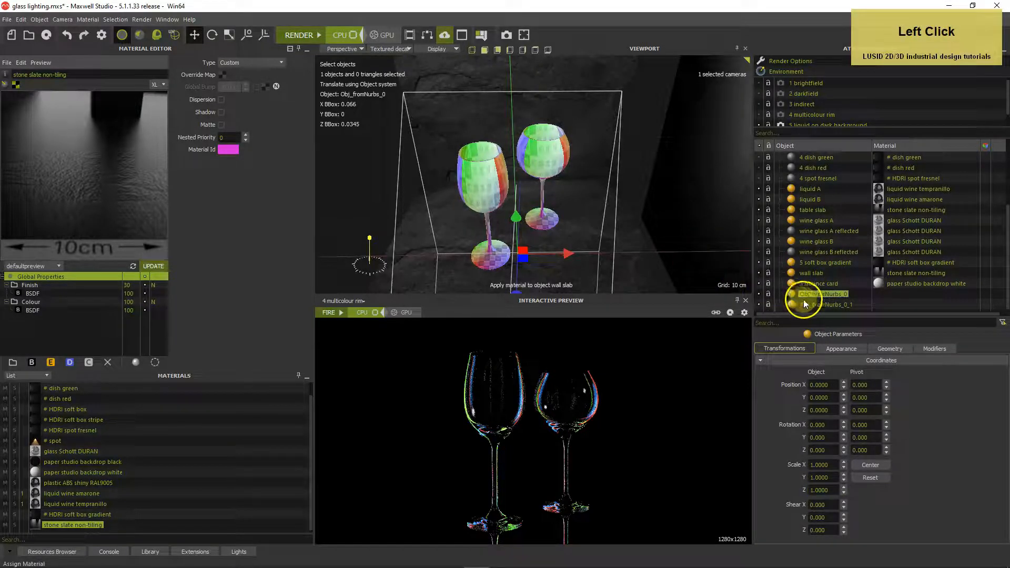
pyautogui.keyDown('ctrl'); pyautogui.click(808, 305); pyautogui.keyUp('ctrl')
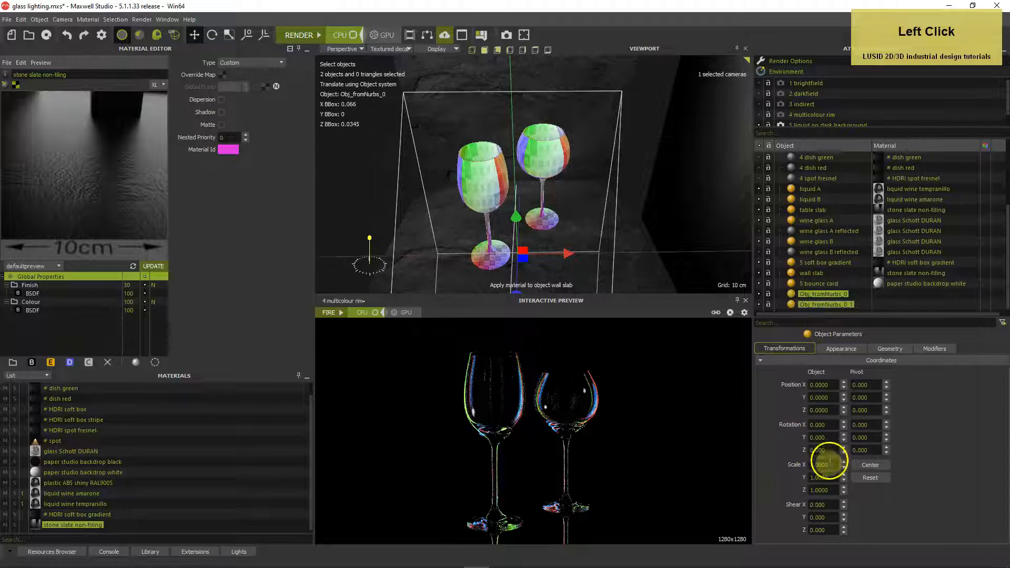
pyautogui.moveTo(829, 426); pyautogui.dragTo(801, 427)
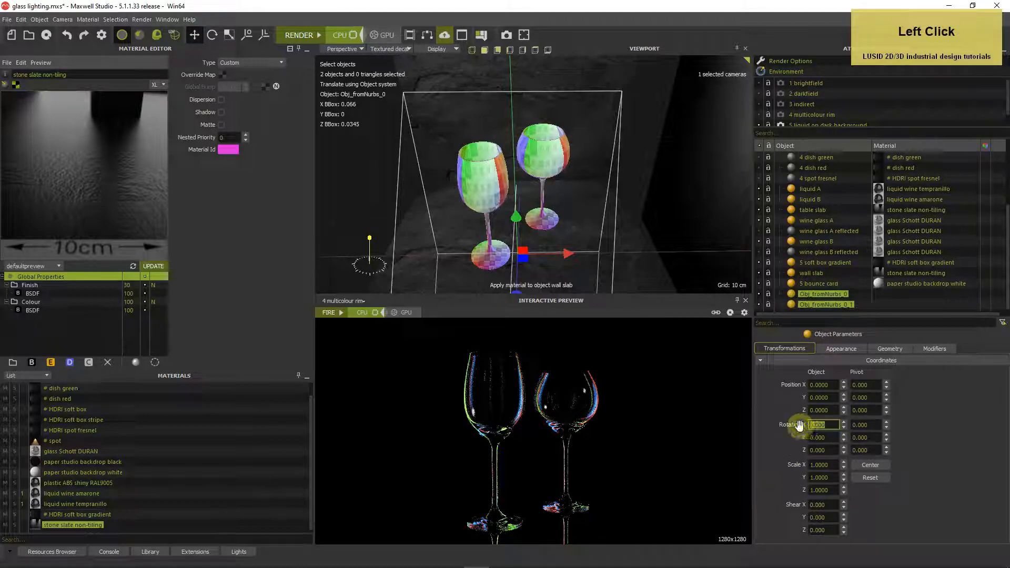
pyautogui.write('-90')
pyautogui.press('Return')
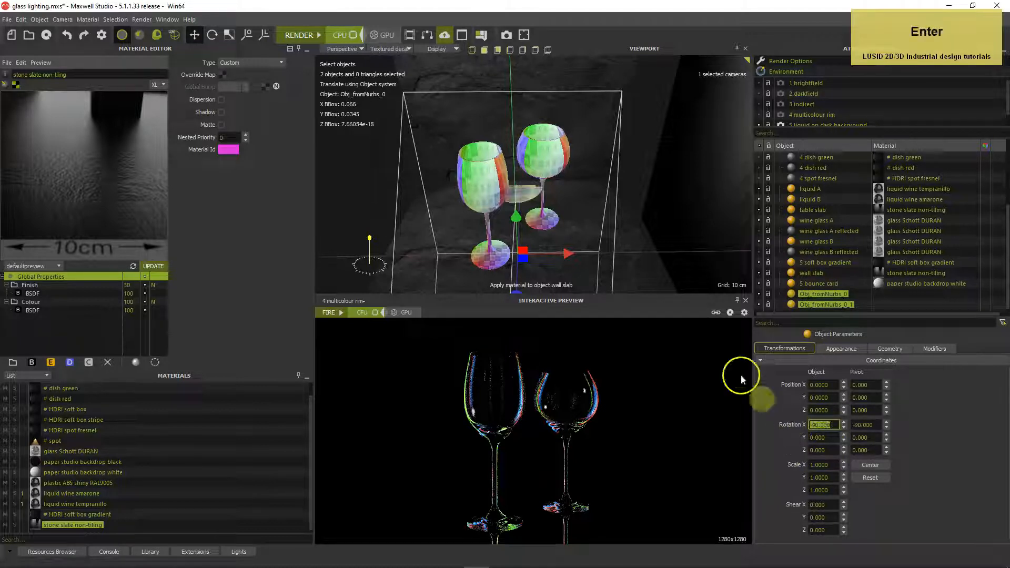
# - Rename the two imported foil objects as reflector A and reflector B
pyautogui.moveTo(515, 217)
pyautogui.keyDown('alt'); pyautogui.mouseDown()
pyautogui.moveTo(426, 241)
pyautogui.moveTo(363, 226)
pyautogui.moveTo(694, 226)
pyautogui.moveTo(502, 219)
pyautogui.mouseUp(); pyautogui.keyUp('alt')
pyautogui.scroll(2, 569, 222)
pyautogui.scroll(2, 569, 222)
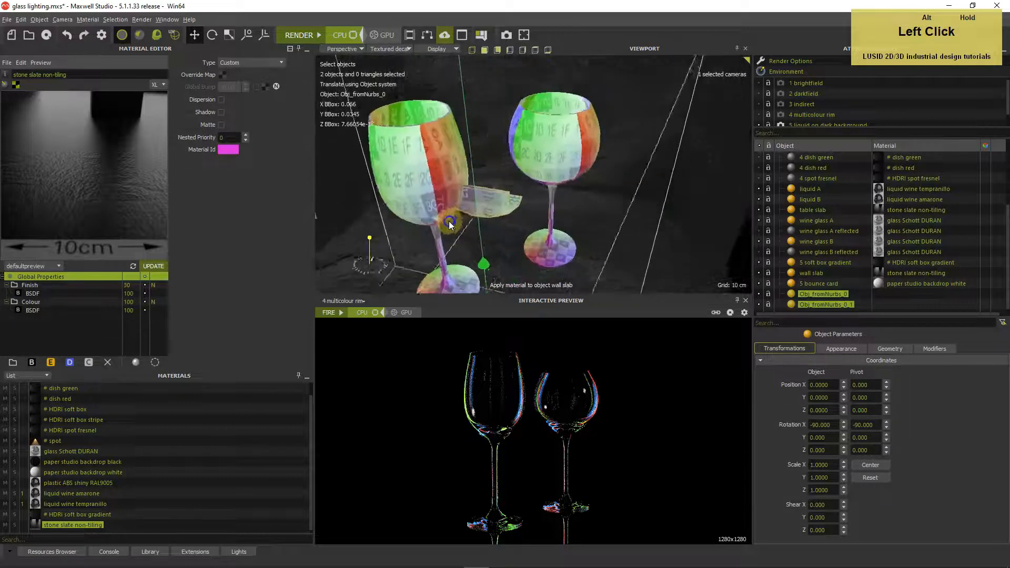
pyautogui.click(813, 294)
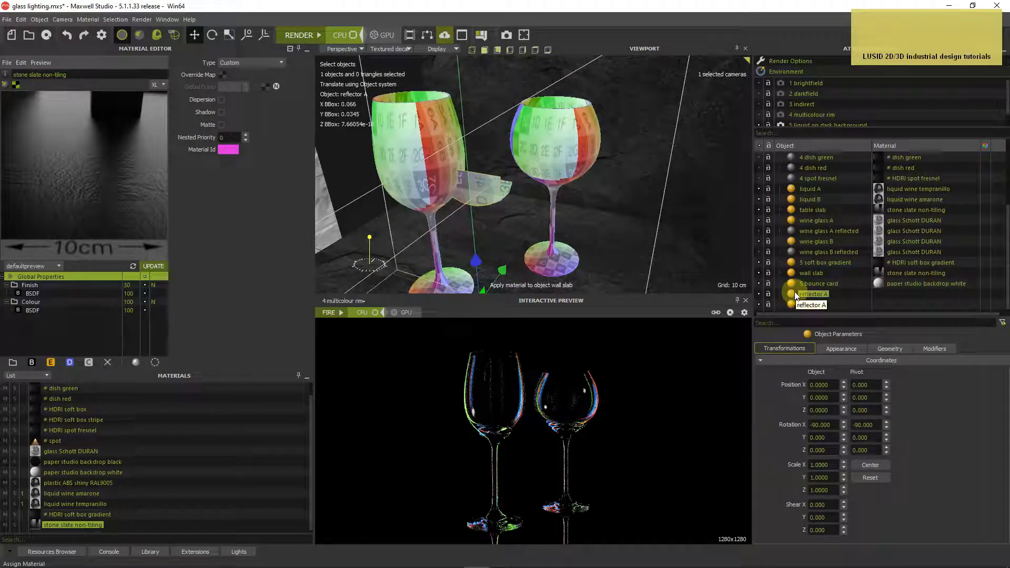
# - Set the Y rotation of reflector A and of reflector B to 20 degrees each
pyautogui.click(816, 437)
pyautogui.moveTo(817, 437); pyautogui.dragTo(798, 437)
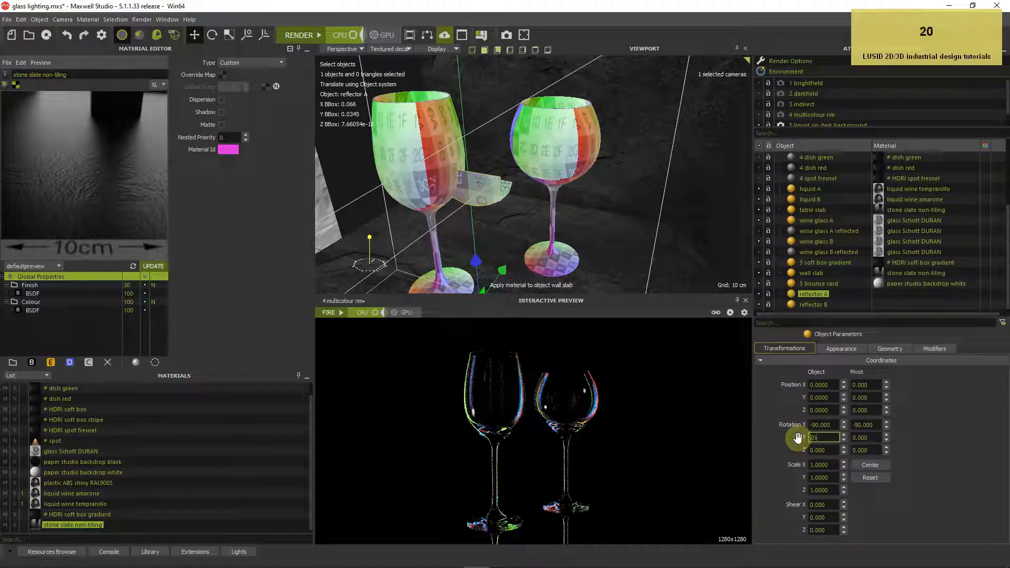
pyautogui.press('Return')
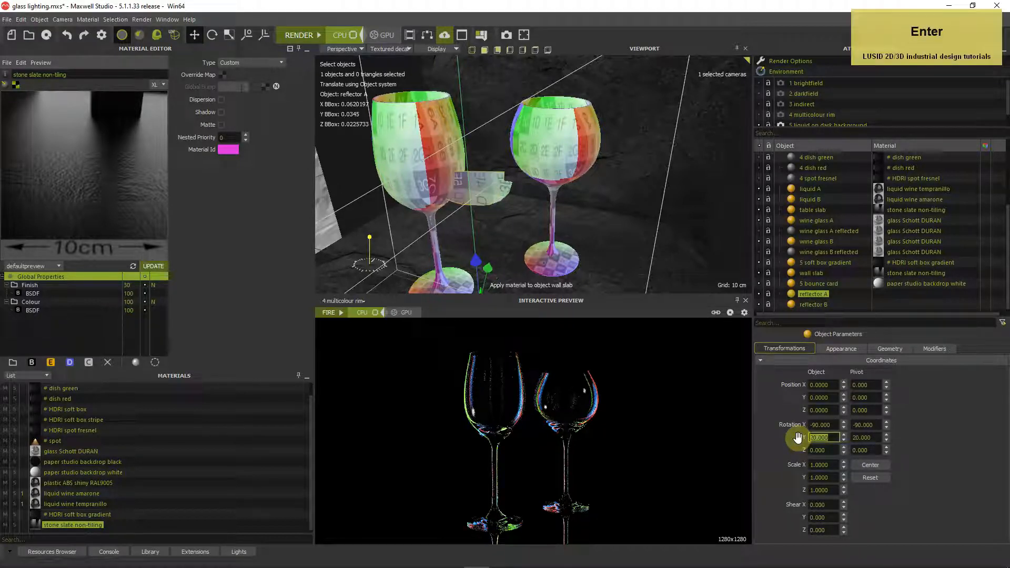
pyautogui.click(796, 304)
pyautogui.moveTo(824, 437); pyautogui.dragTo(804, 437)
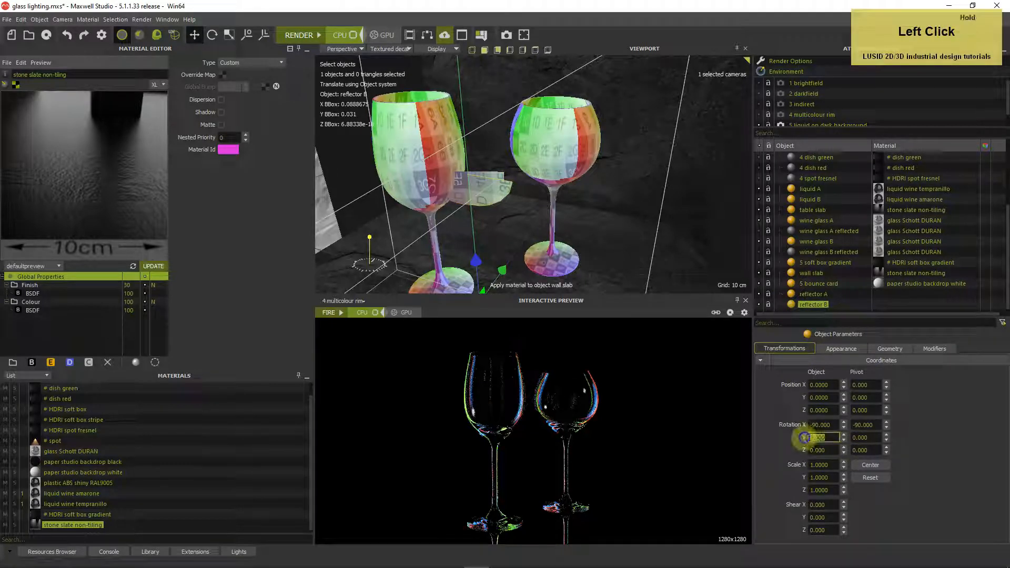
pyautogui.write('20')
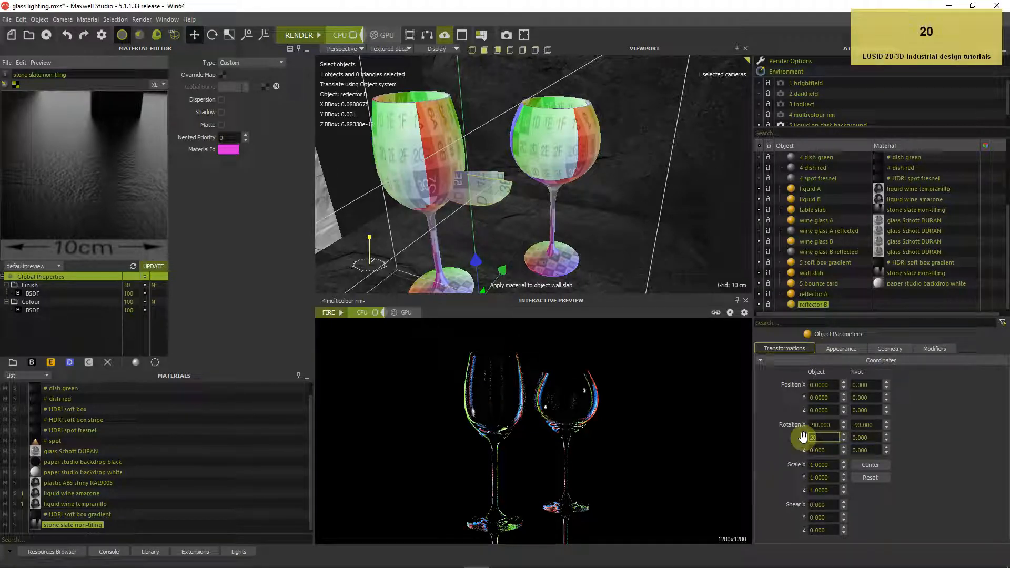
pyautogui.press('Return')
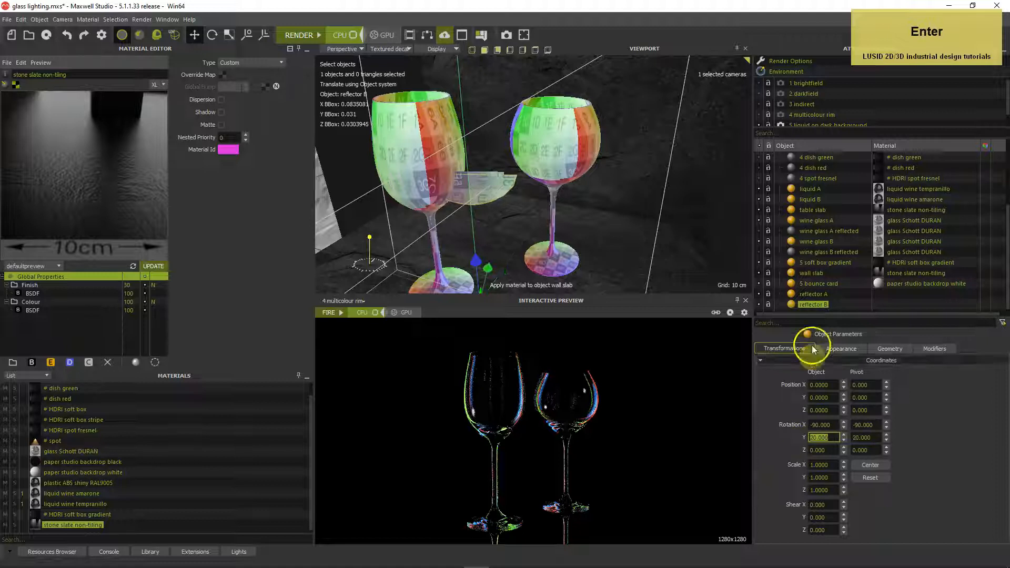
# - Position reflector A at X -0.05 and Z -0.05
pyautogui.click(795, 295)
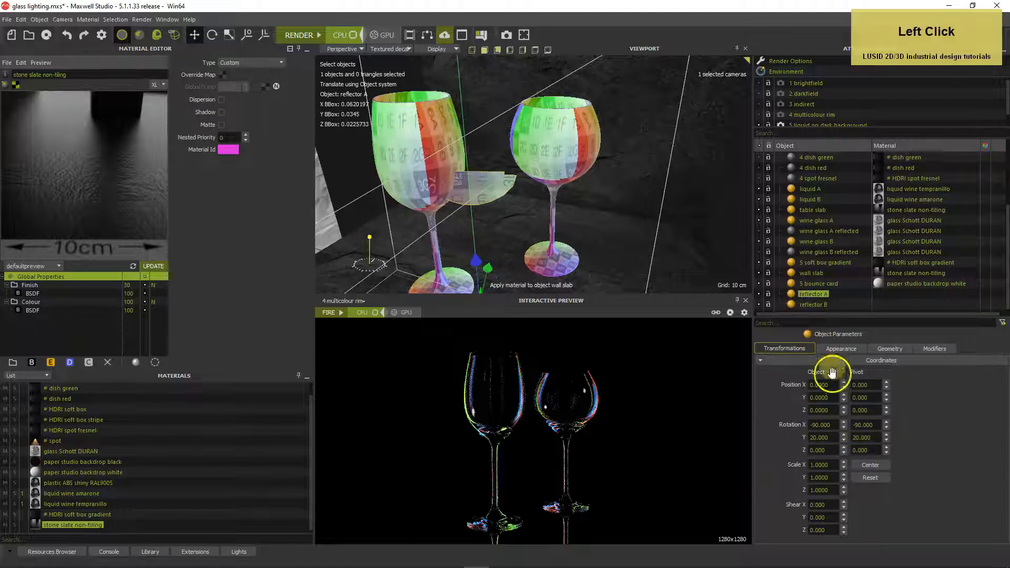
pyautogui.moveTo(831, 384); pyautogui.dragTo(793, 385)
pyautogui.write('0')
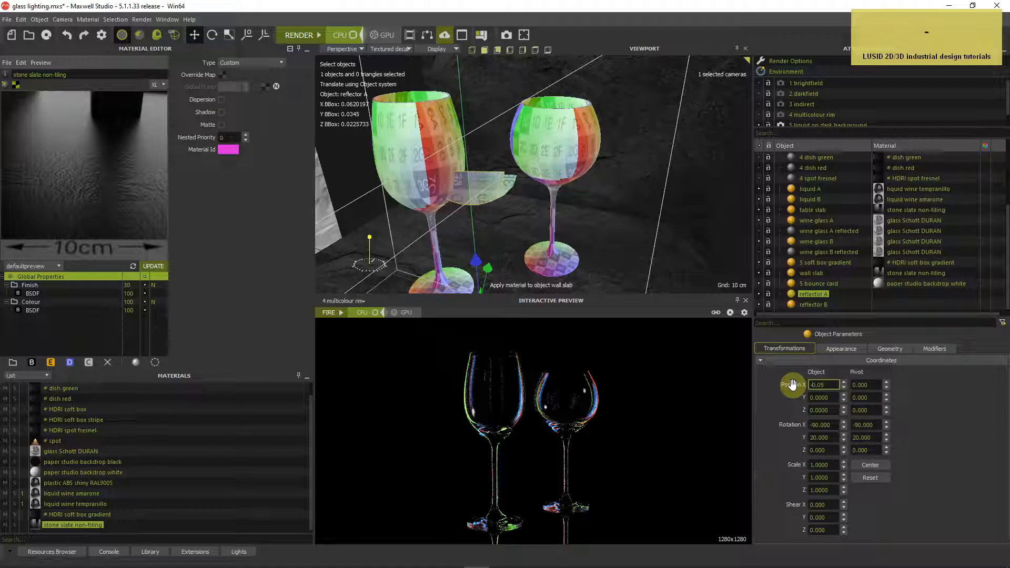
pyautogui.press('Return')
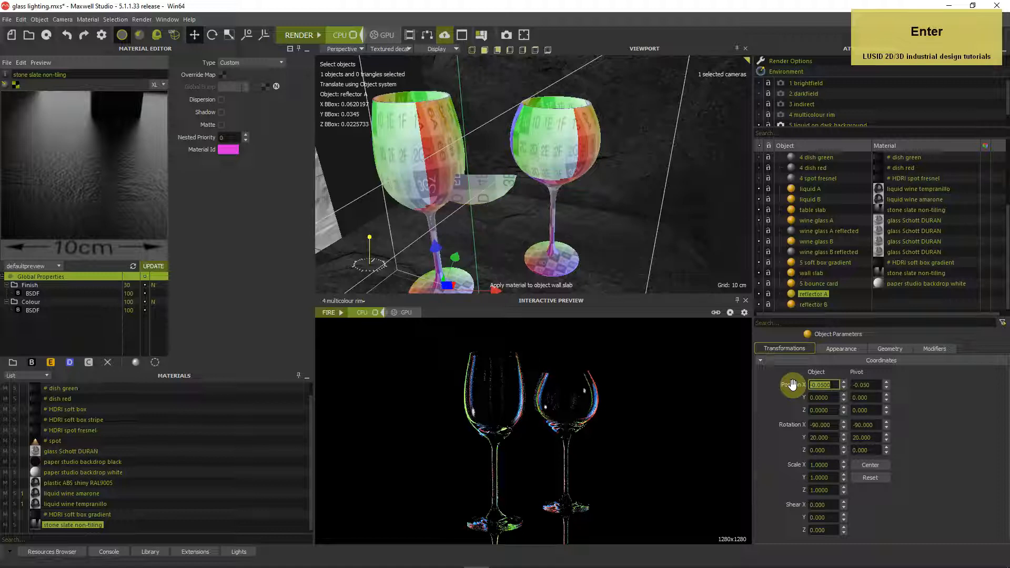
pyautogui.moveTo(830, 409); pyautogui.dragTo(800, 413)
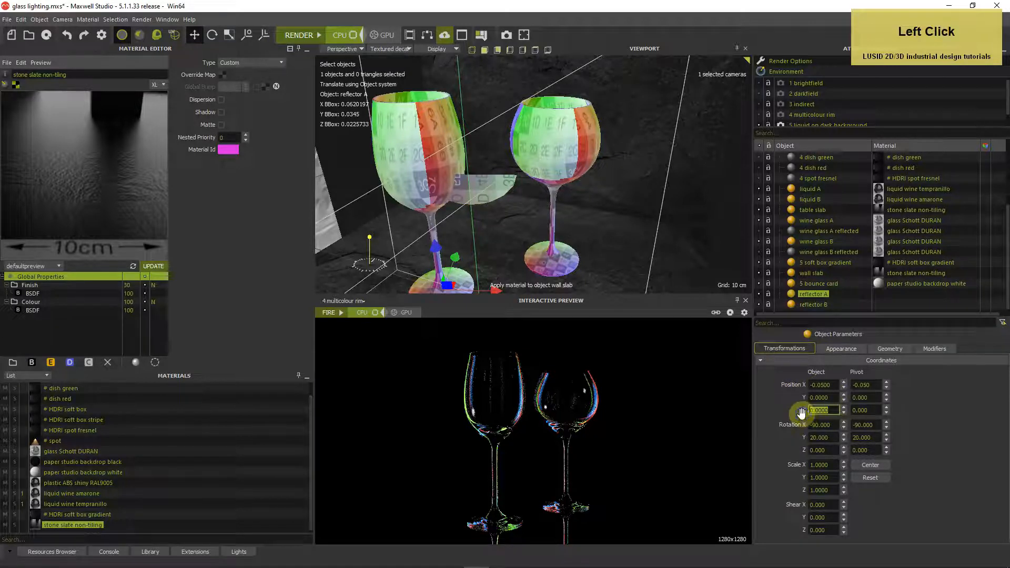
pyautogui.write('-')
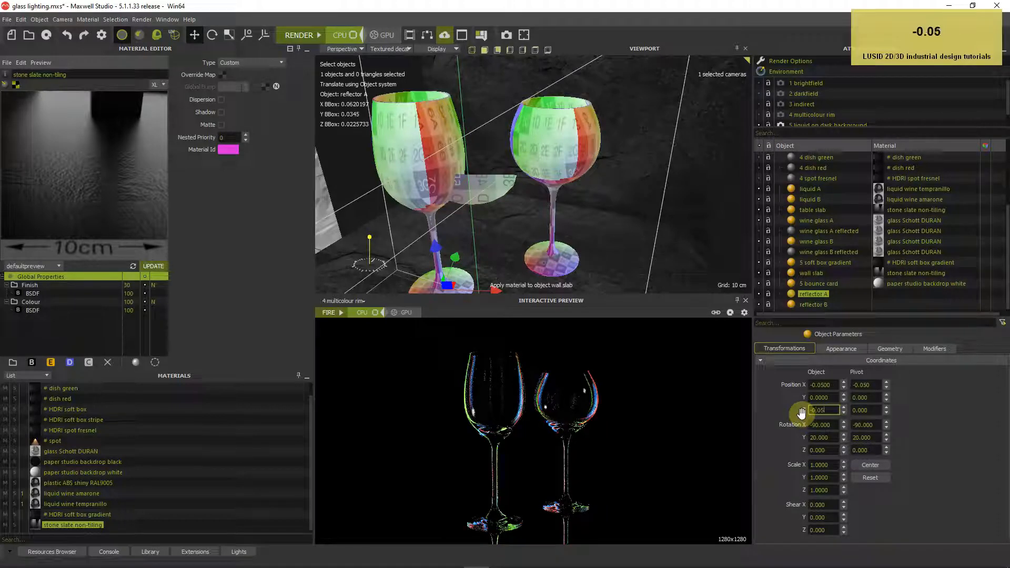
pyautogui.press('Return')
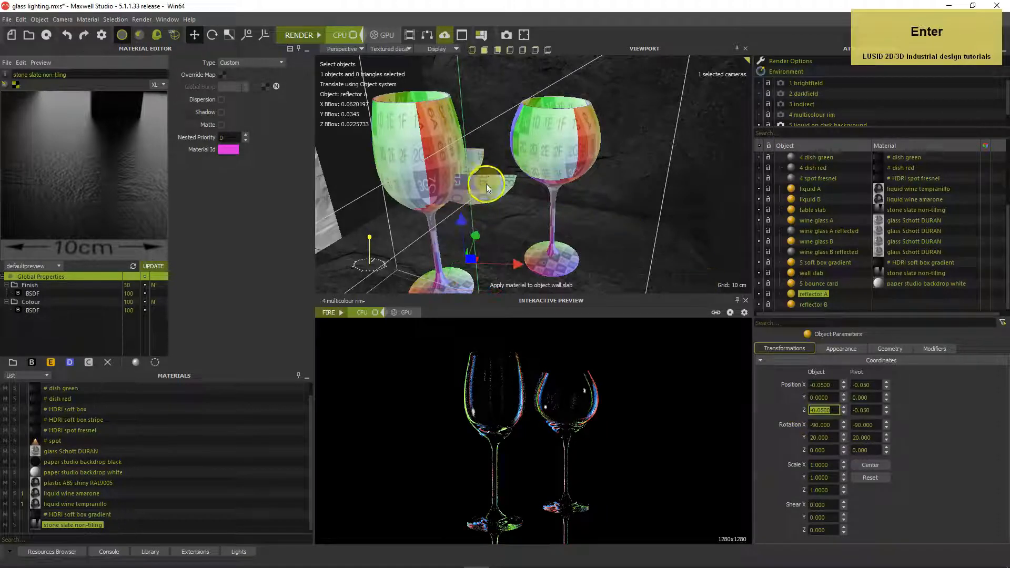
# - Examine the placement of reflector A relative to the two wine glasses from several angles
pyautogui.click(477, 162)
pyautogui.press('c')
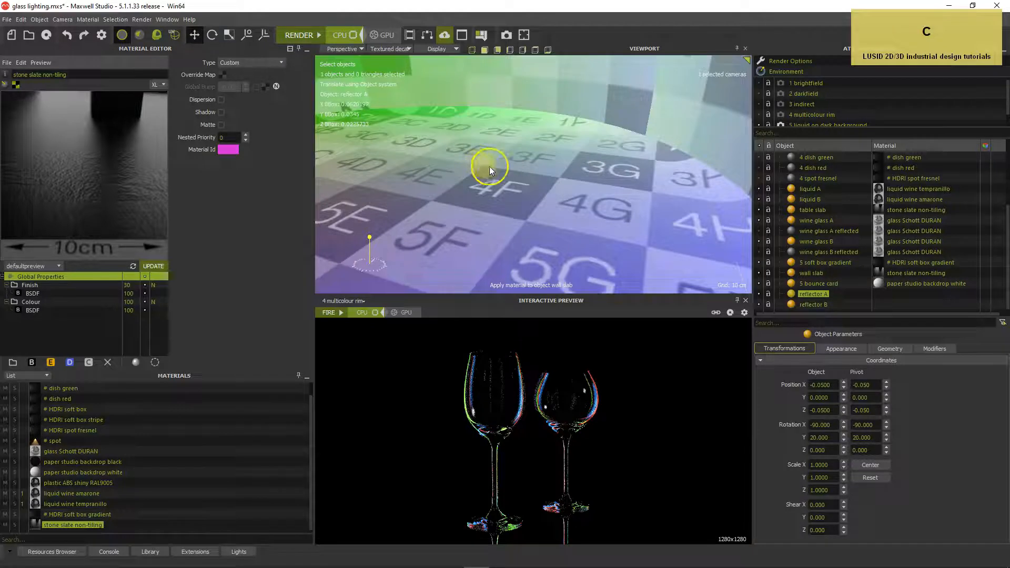
pyautogui.scroll(-3, 510, 173)
pyautogui.keyDown('alt'); pyautogui.moveTo(558, 159); pyautogui.dragTo(496, 215); pyautogui.keyUp('alt')
pyautogui.scroll(5, 488, 219)
pyautogui.keyDown('alt'); pyautogui.moveTo(497, 215); pyautogui.dragTo(513, 236, button='middle'); pyautogui.keyUp('alt')
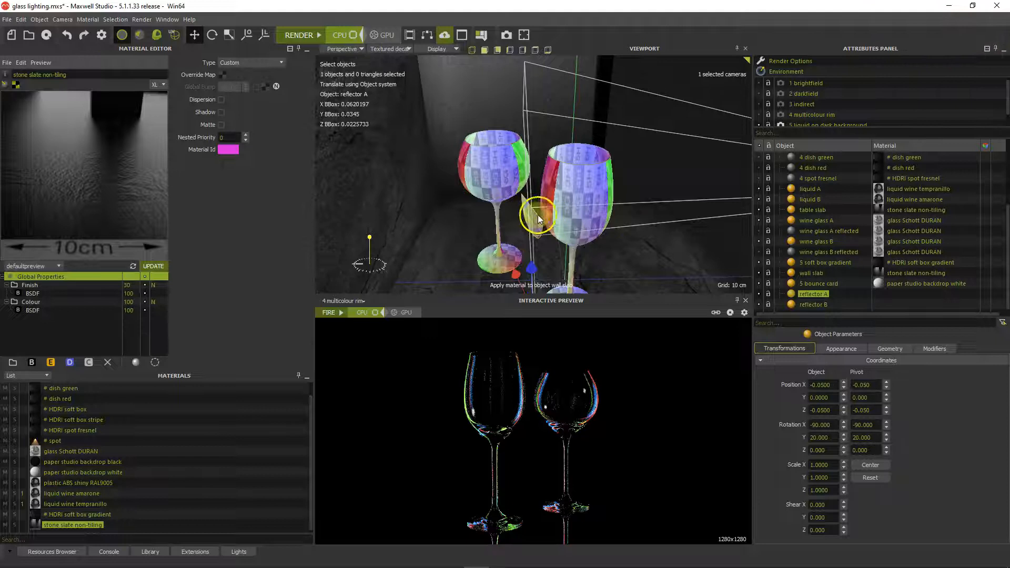
pyautogui.keyDown('alt'); pyautogui.moveTo(555, 134); pyautogui.dragTo(376, 226); pyautogui.keyUp('alt')
# - Position reflector B at X 0.05, Y 0.004 and Z -0.16
pyautogui.click(561, 243)
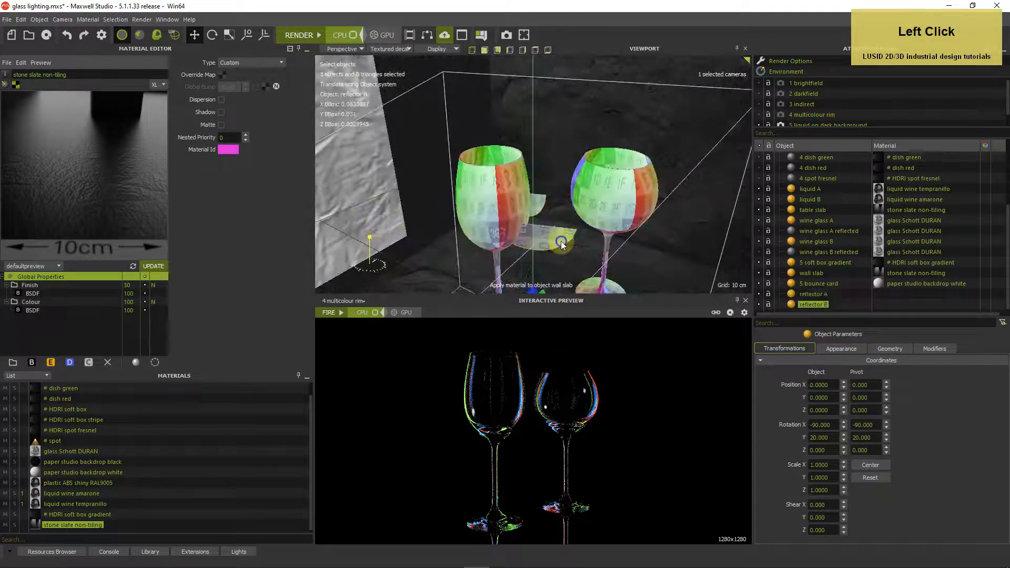
pyautogui.scroll(-1, 910, 442)
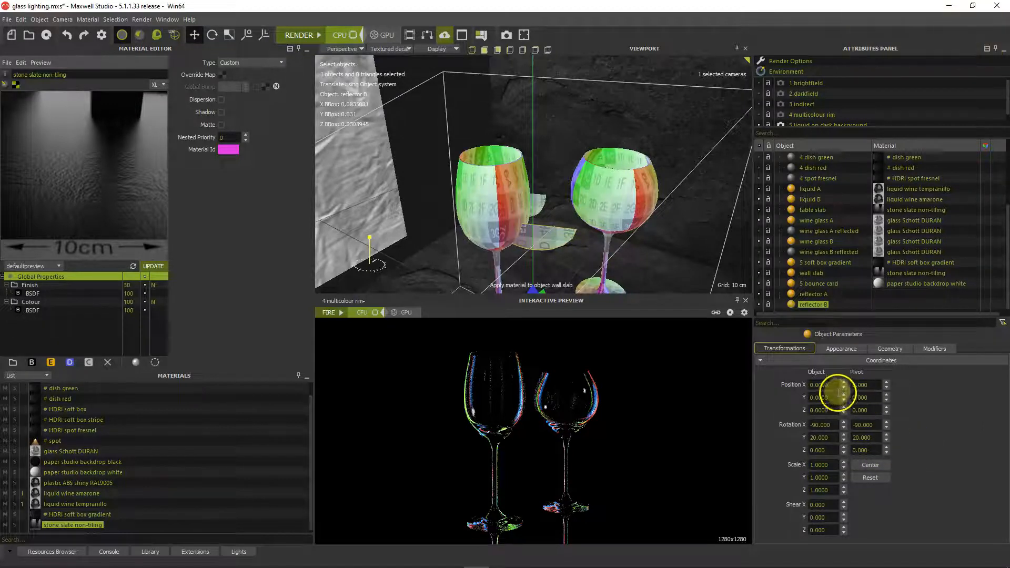
pyautogui.click(800, 385)
pyautogui.write('0.0')
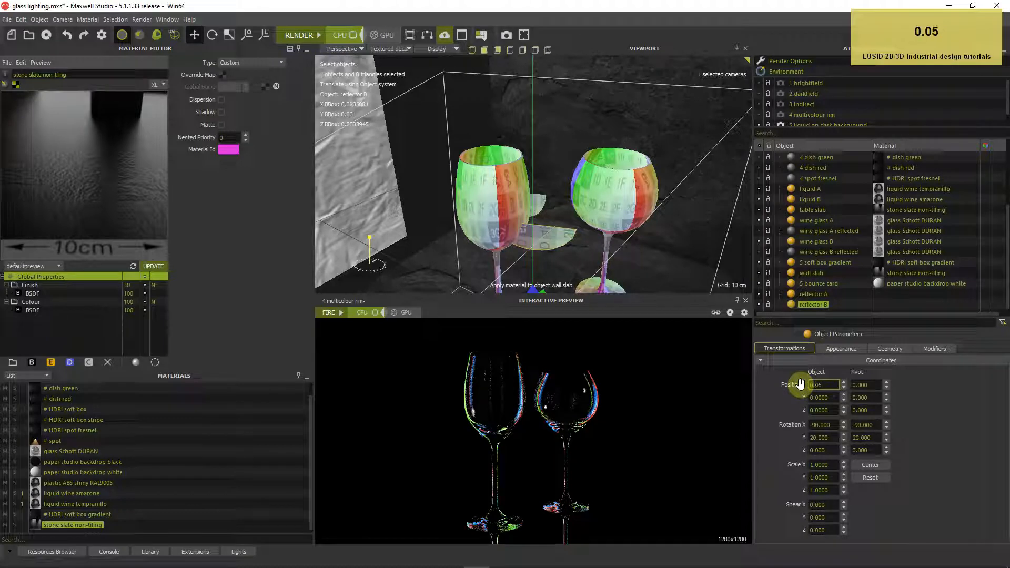
pyautogui.write('5')
pyautogui.press('Return')
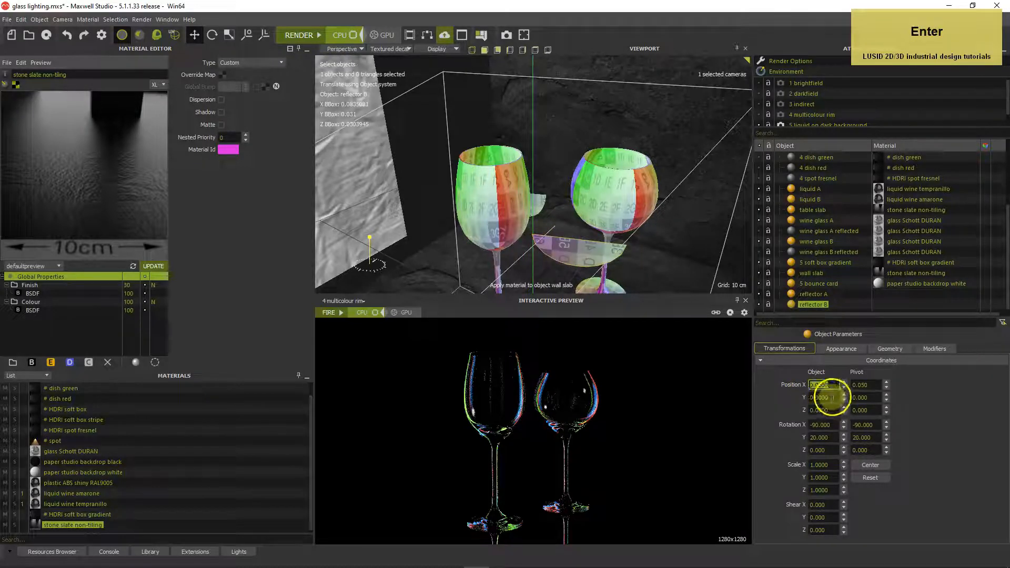
pyautogui.click(793, 398)
pyautogui.write('0')
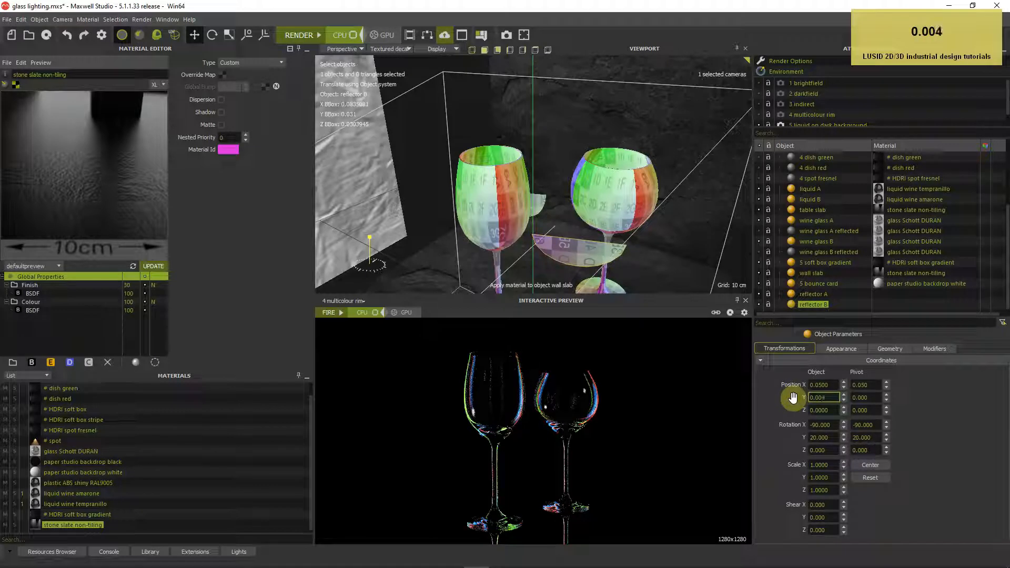
pyautogui.press('Return')
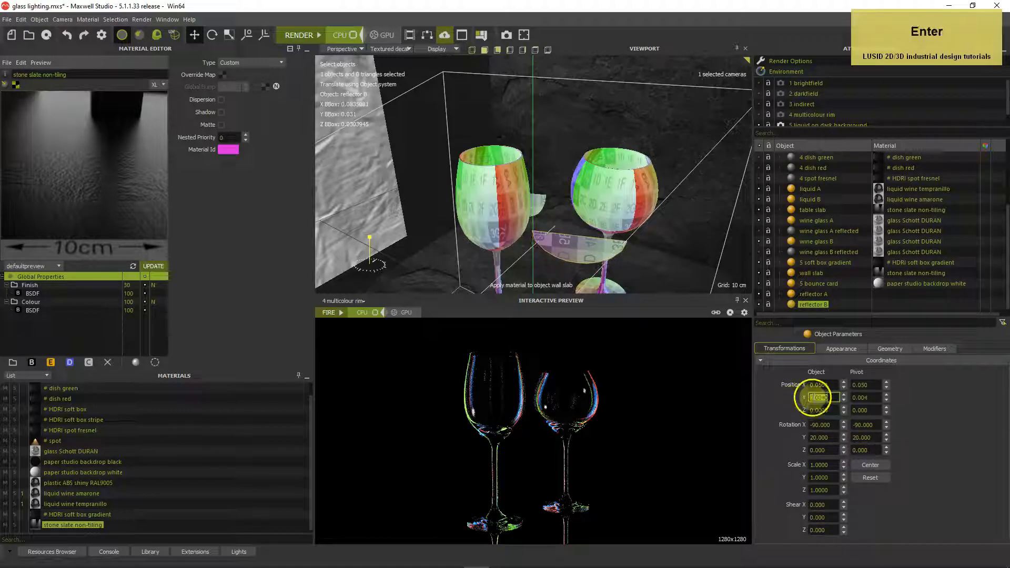
pyautogui.click(823, 410)
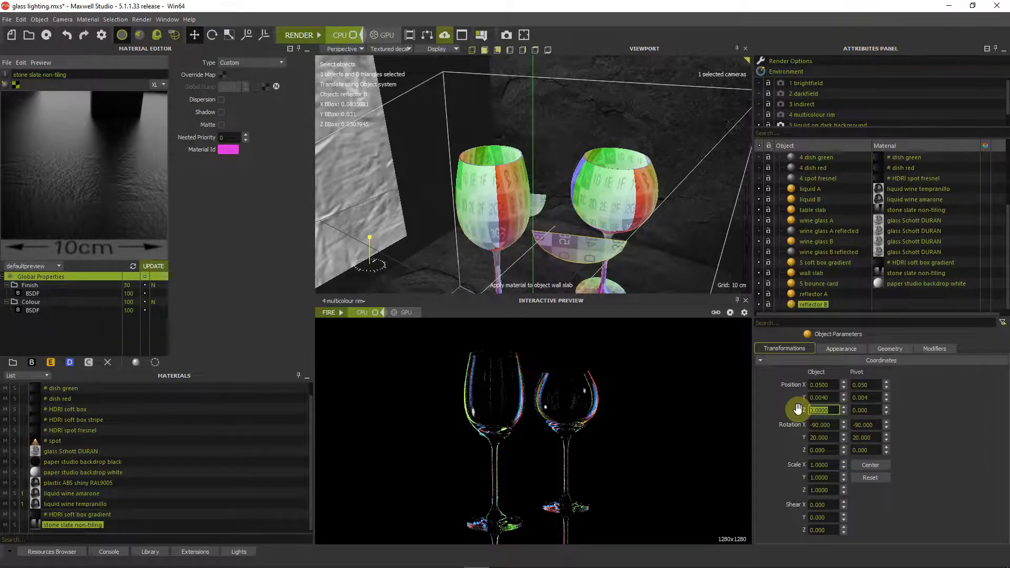
pyautogui.write('-0.16')
pyautogui.press('Return')
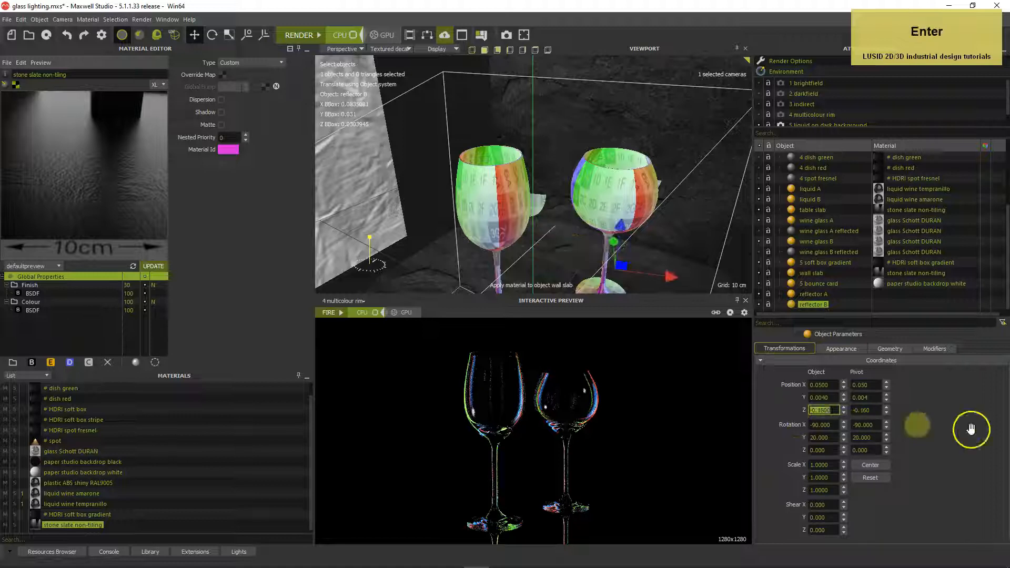
# - Examine the placement of reflector B behind its wine glass from above and from the front
pyautogui.moveTo(629, 215)
pyautogui.keyDown('alt'); pyautogui.mouseDown()
pyautogui.moveTo(618, 237)
pyautogui.moveTo(619, 228)
pyautogui.mouseUp(); pyautogui.keyUp('alt')
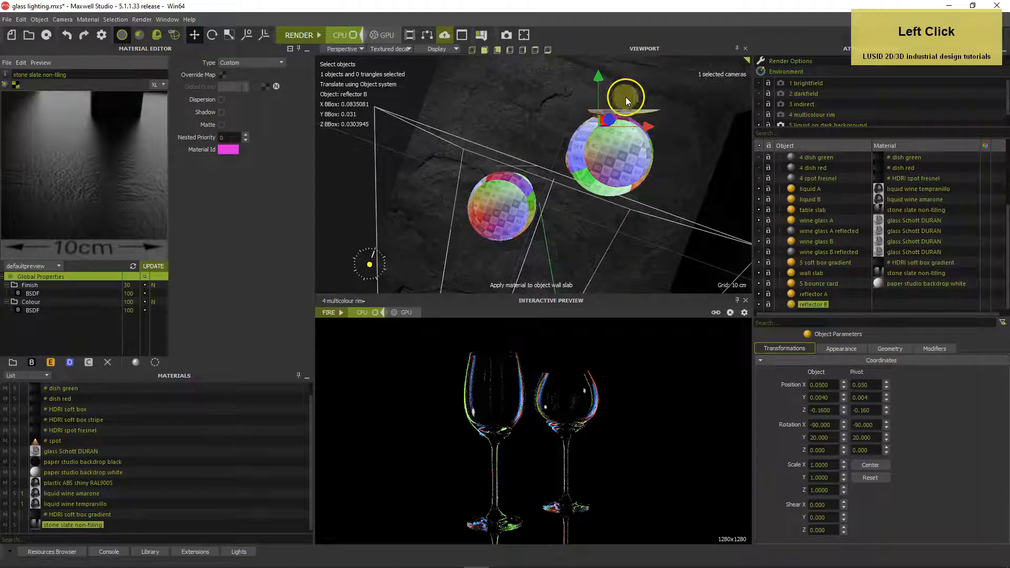
pyautogui.scroll(-3, 636, 158)
pyautogui.keyDown('alt'); pyautogui.moveTo(636, 158); pyautogui.dragTo(585, 203); pyautogui.keyUp('alt')
pyautogui.moveTo(584, 203); pyautogui.dragTo(703, 157, button='middle')
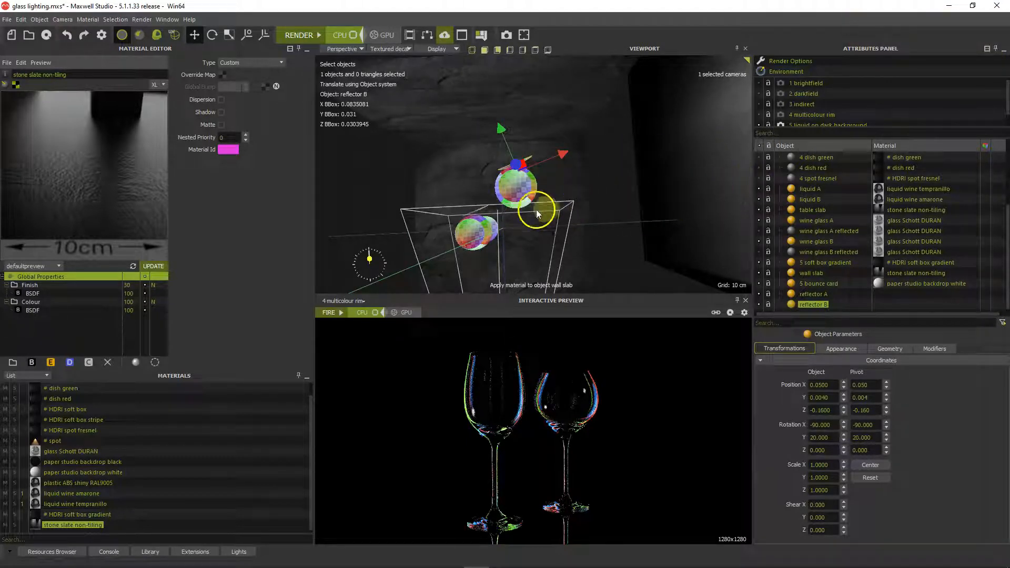
pyautogui.keyDown('alt'); pyautogui.moveTo(520, 256); pyautogui.dragTo(527, 176); pyautogui.keyUp('alt')
pyautogui.moveTo(527, 175); pyautogui.dragTo(563, 169, button='middle')
pyautogui.keyDown('alt'); pyautogui.moveTo(563, 169); pyautogui.dragTo(558, 191); pyautogui.keyUp('alt')
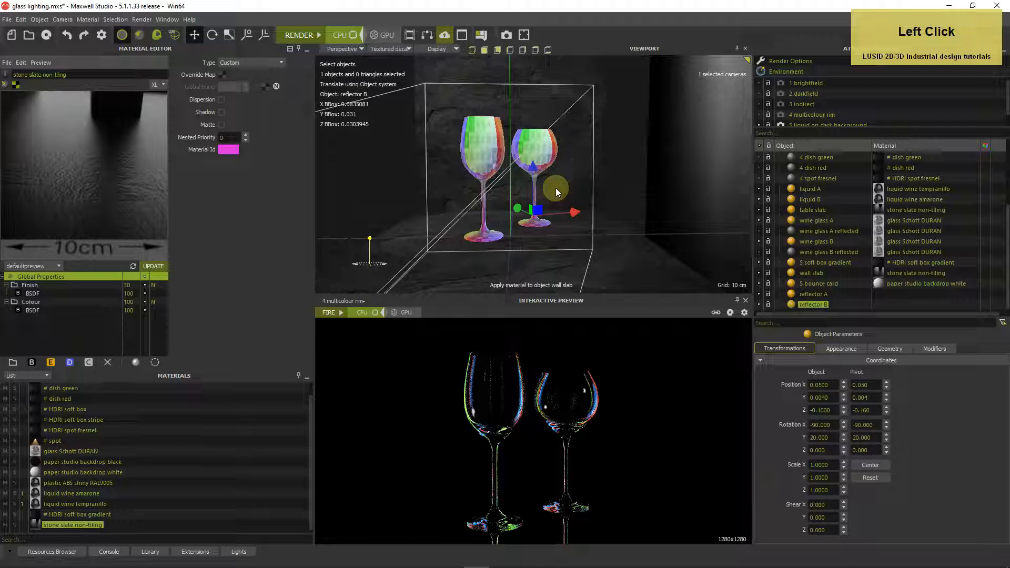
# - Import the material metal aluminium EN AW-6082 foil wrinkled from the Verified materials folder into the scene
pyautogui.click(6, 66)
pyautogui.click(16, 83)
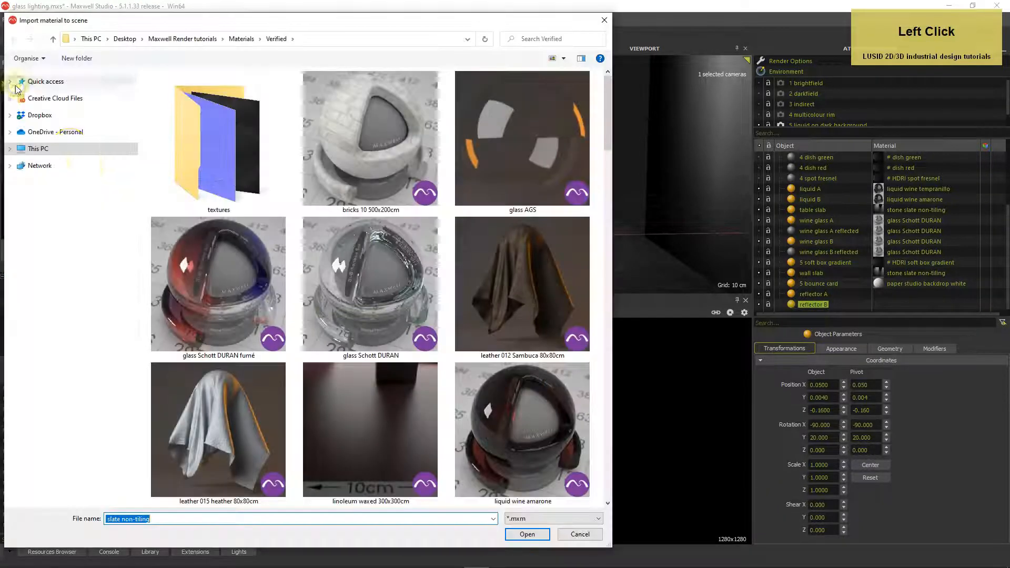
pyautogui.scroll(-4, 305, 251)
pyautogui.scroll(2, 305, 251)
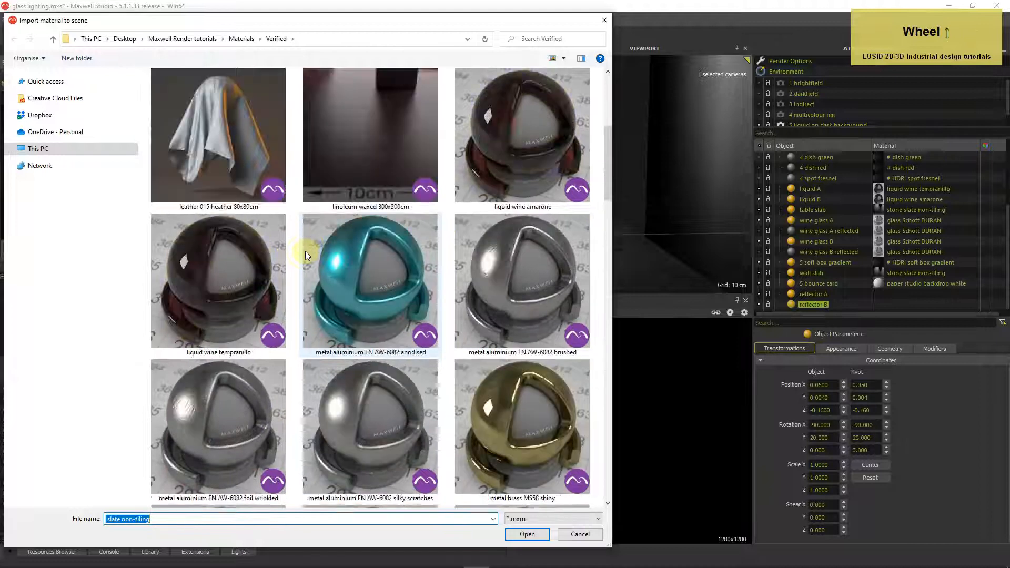
pyautogui.doubleClick(231, 413)
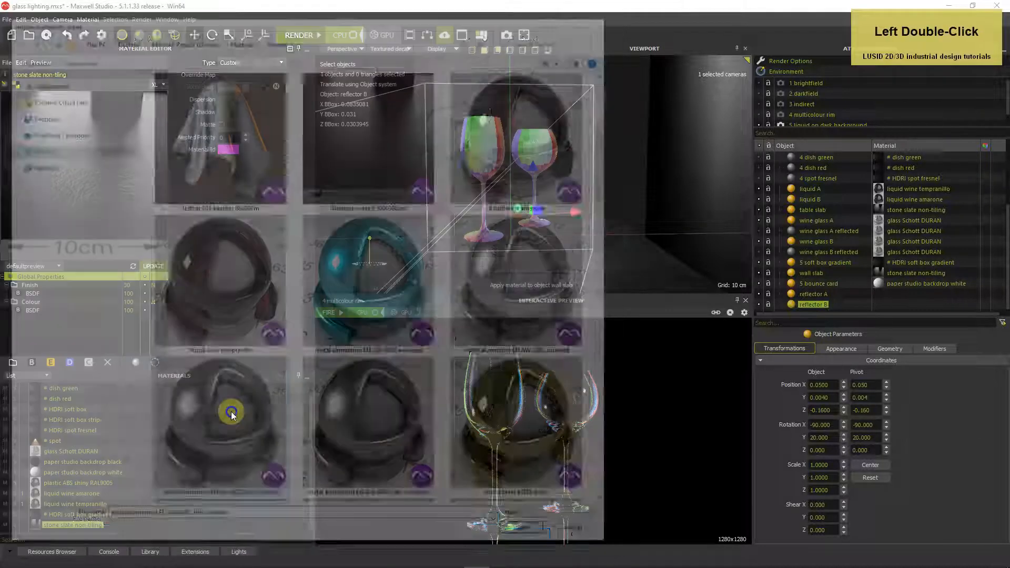
pyautogui.click(446, 297)
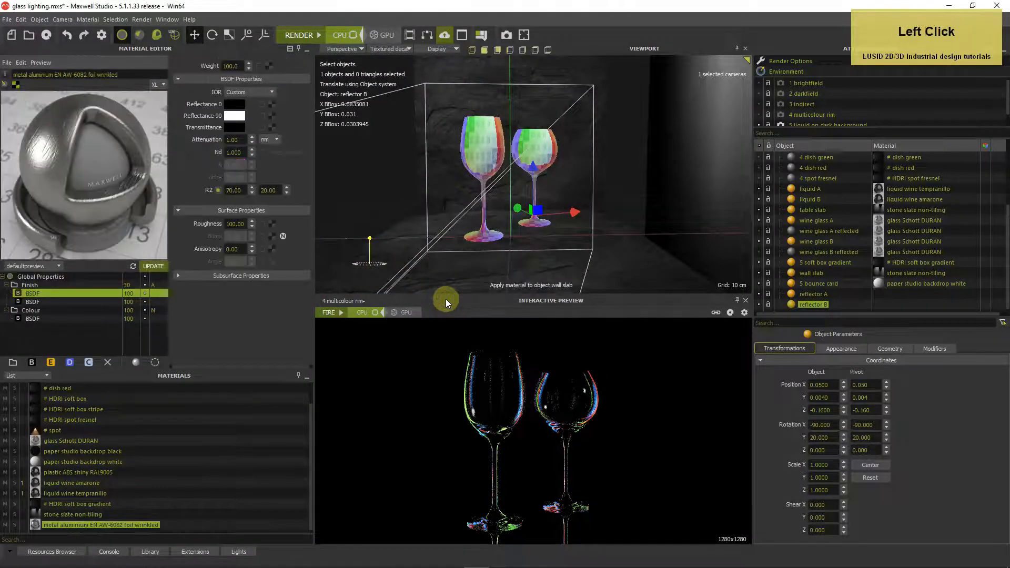
# - Assign the wrinkled aluminium foil material to reflector A and reflector B
pyautogui.moveTo(35, 524); pyautogui.dragTo(789, 293)
pyautogui.click(477, 383)
pyautogui.moveTo(37, 524); pyautogui.dragTo(792, 305)
# - Sort the scene's objects and its materials in ascending order
pyautogui.rightClick(793, 305)
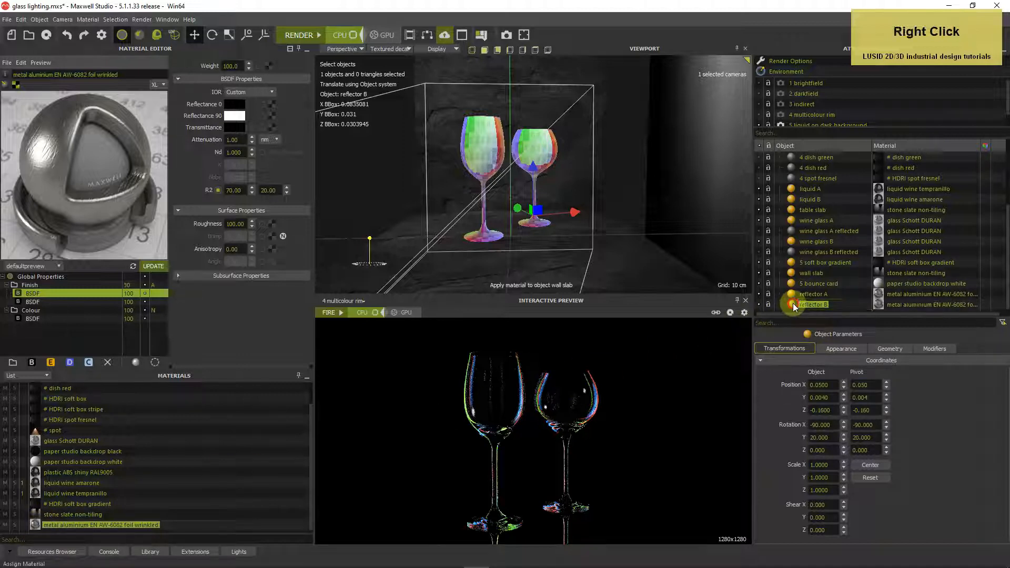
pyautogui.moveTo(917, 287)
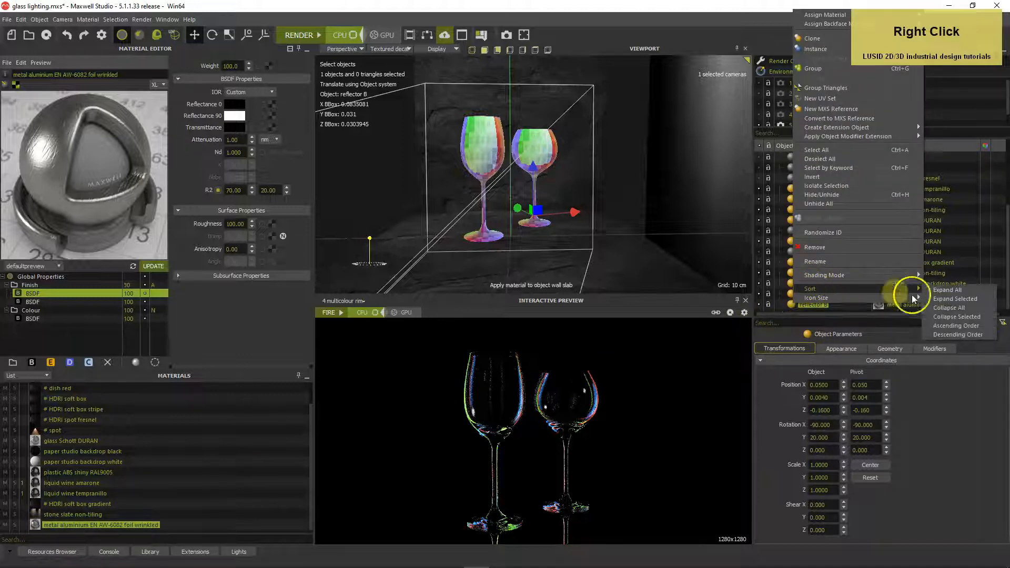
pyautogui.click(975, 324)
pyautogui.scroll(-1, 841, 279)
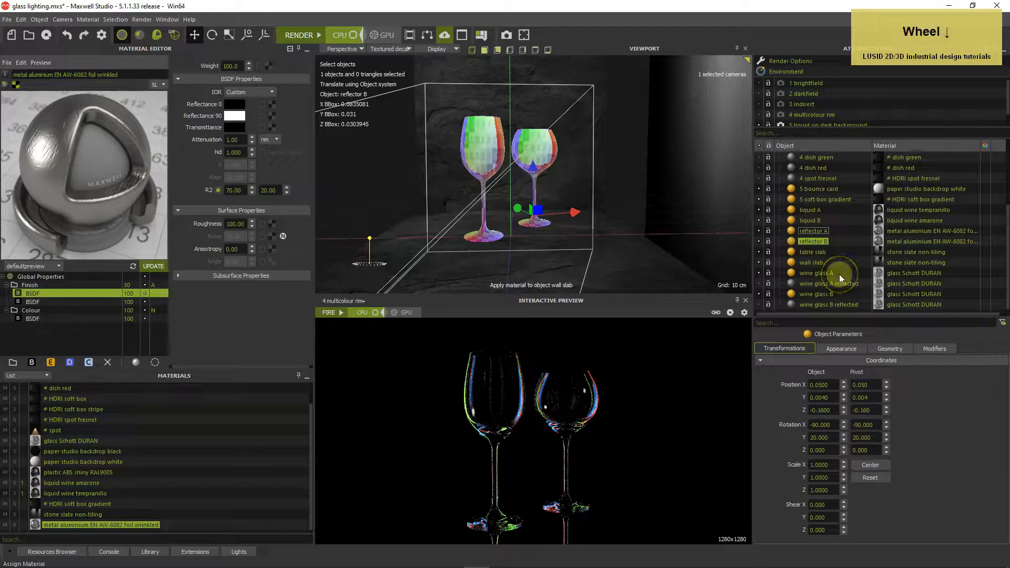
pyautogui.rightClick(29, 527)
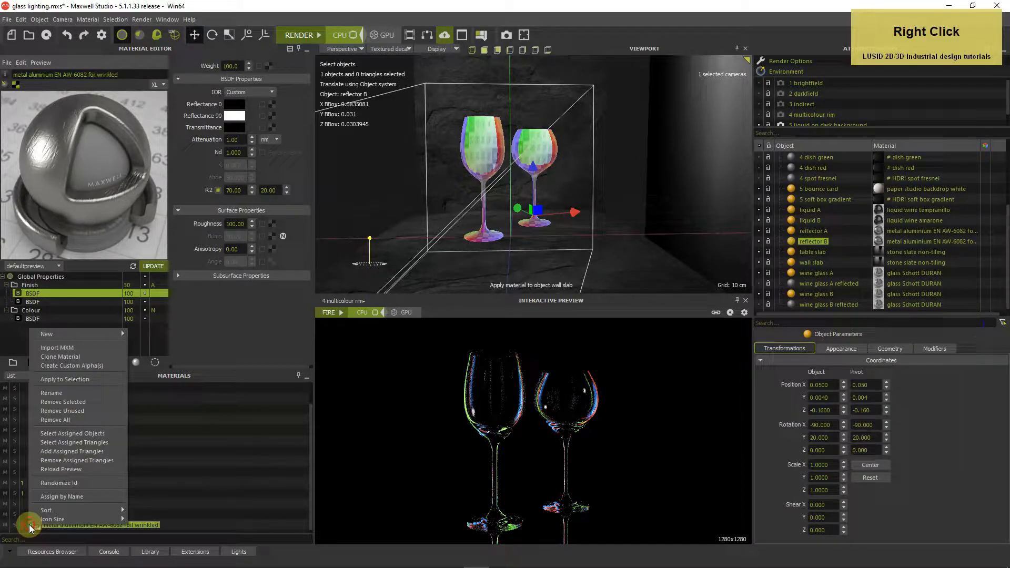
pyautogui.click(158, 513)
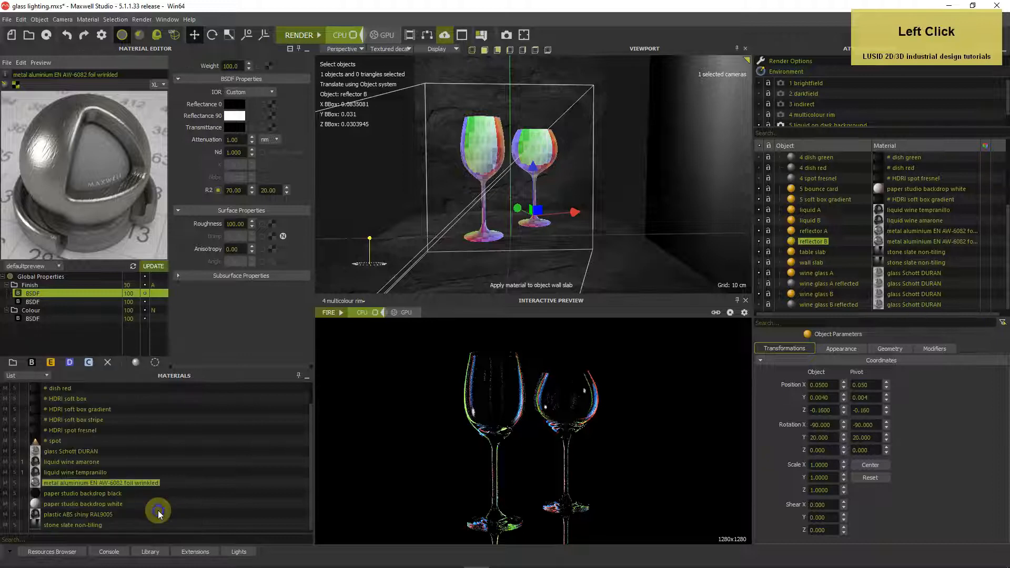
# - Set the viewport and interactive preview to the liquid on dark background camera, and run the preview briefly before stopping it
pyautogui.click(347, 51)
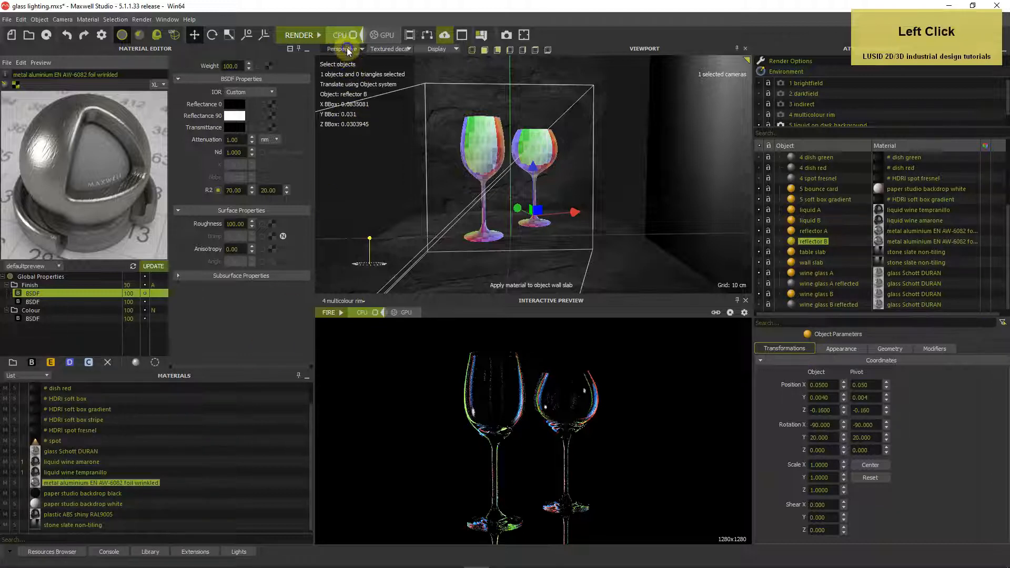
pyautogui.click(354, 102)
pyautogui.click(345, 303)
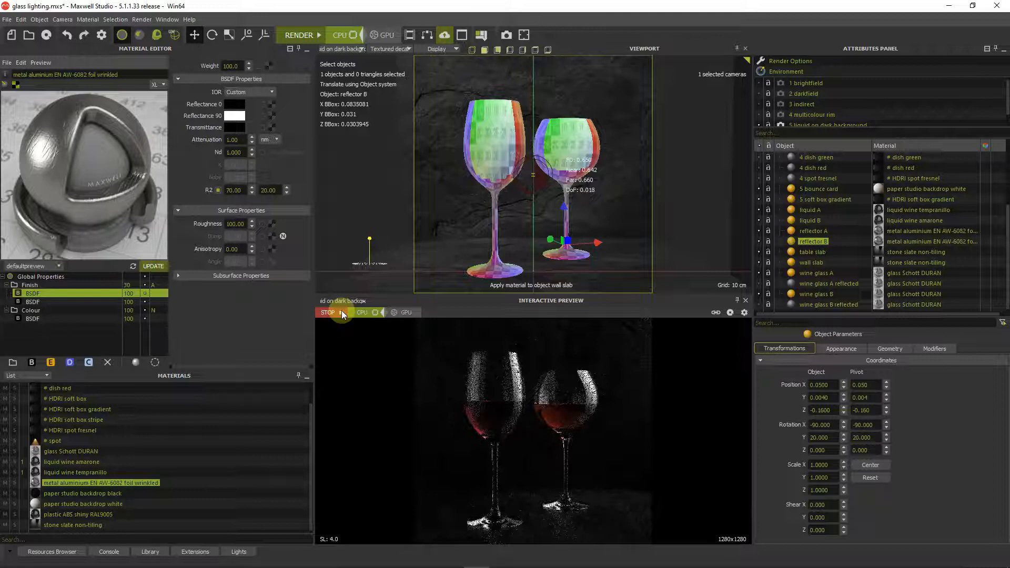
pyautogui.click(342, 312)
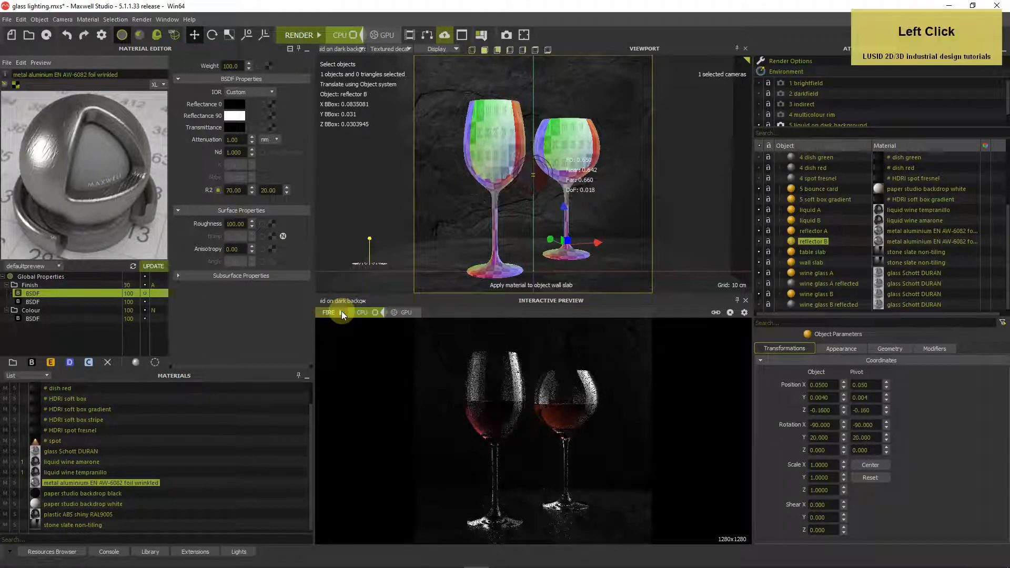
# - Render the scene in Maxwell Render and view the finished image full screen
pyautogui.click(298, 38)
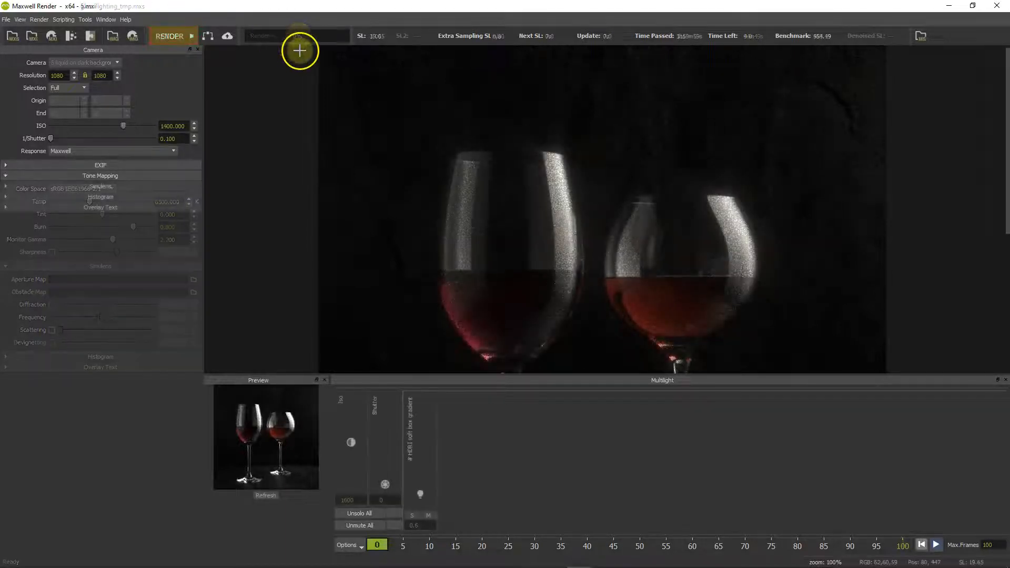
pyautogui.rightClick(377, 165)
pyautogui.click(392, 179)
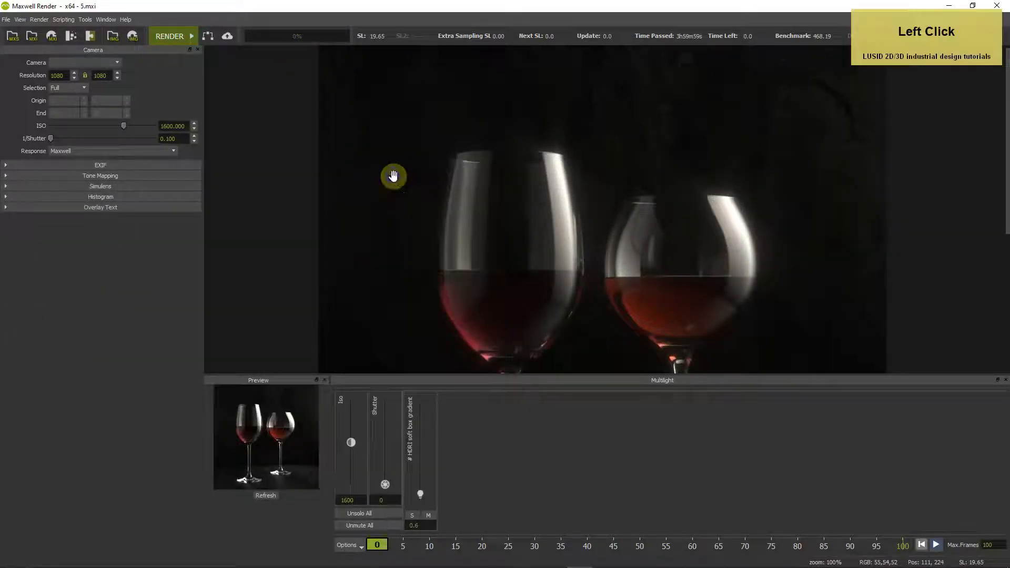
pyautogui.moveTo(403, 255); pyautogui.dragTo(435, 239)
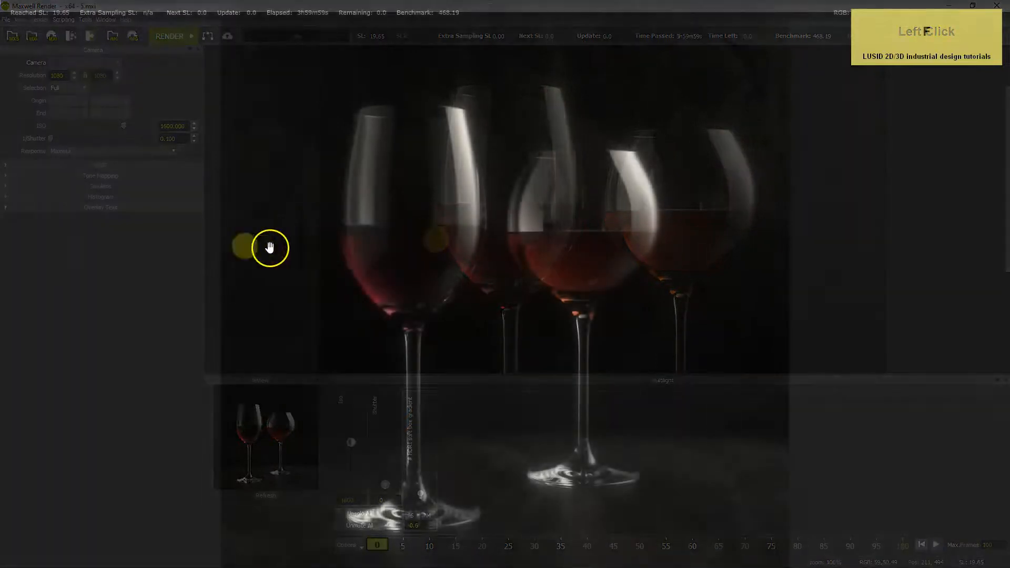
pyautogui.press('f')
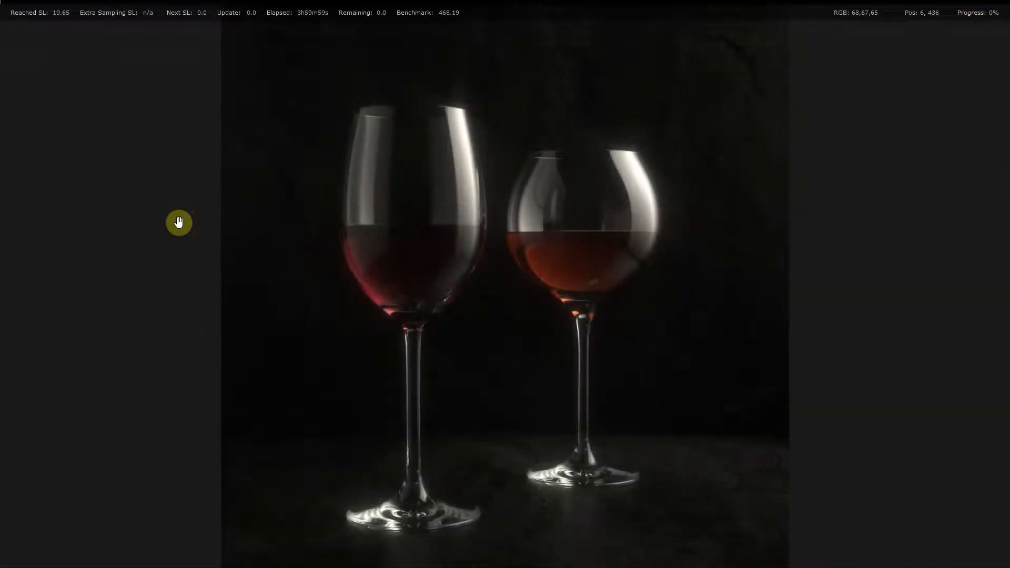